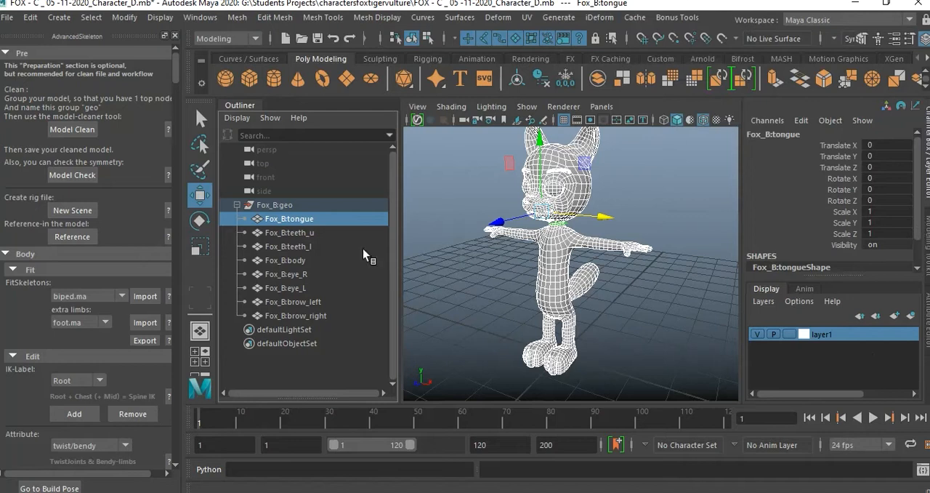
Review each mesh in the Fox_B:geo group along with its transform values, finishing with the whole group framed.
scroll(836, 239, "down", 1)
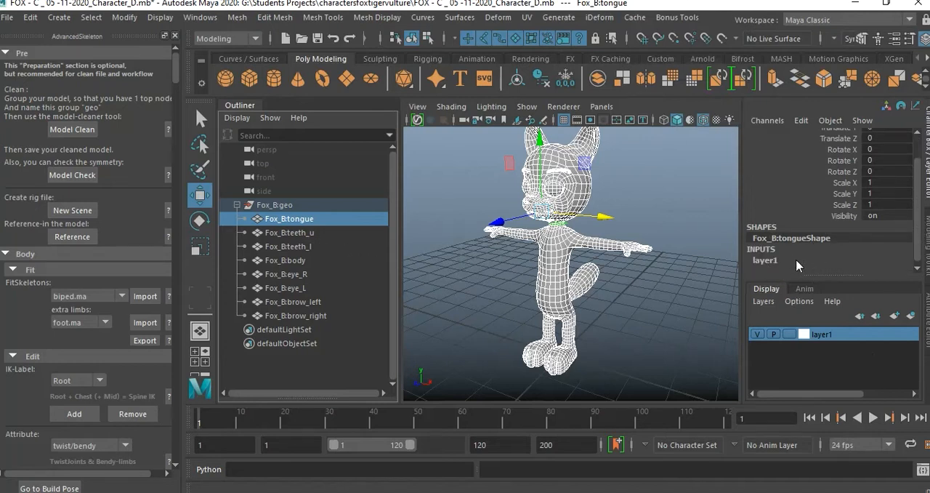
left_click(300, 234)
left_click(301, 262)
left_click(301, 276)
left_click(301, 290)
left_click(301, 301)
left_click(302, 314)
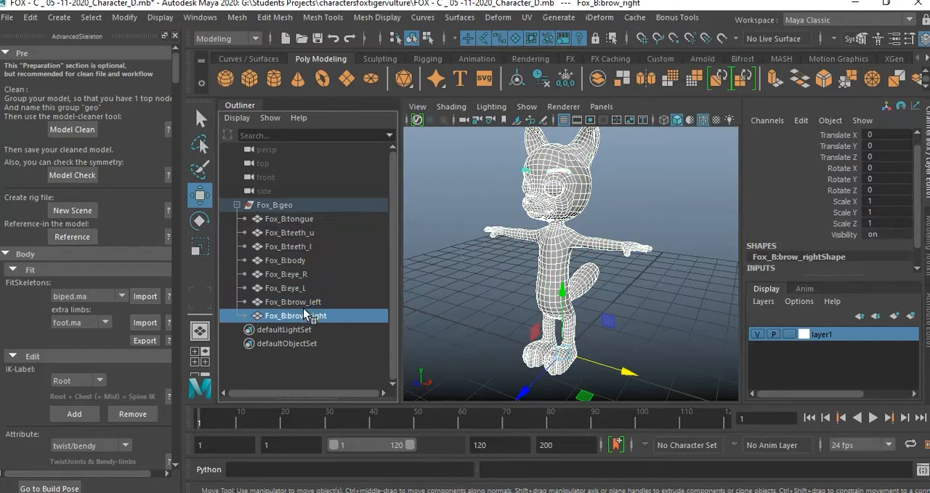
left_click(288, 207)
middle_click_drag(583, 257, 602, 237, "alt")
left_click_drag(602, 237, 588, 238, "alt")
key("f")
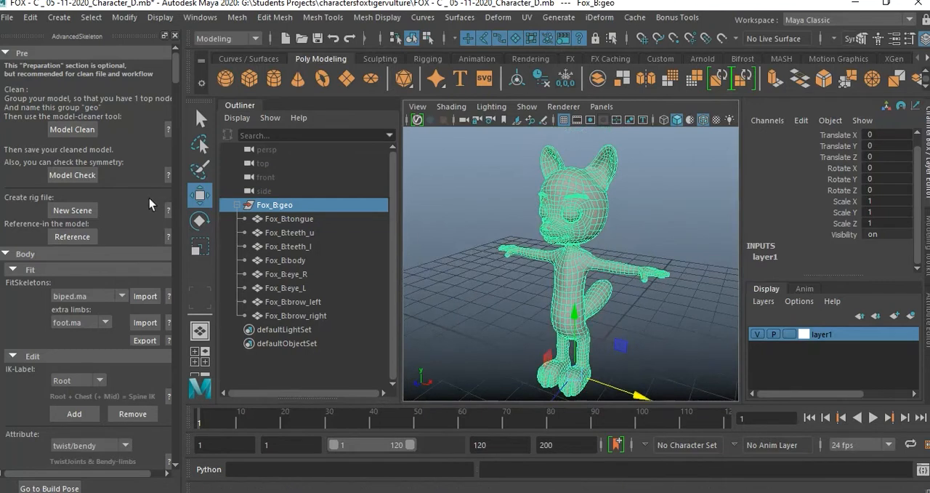
Import the biped.ma fit skeleton into the fox scene.
left_click(126, 295)
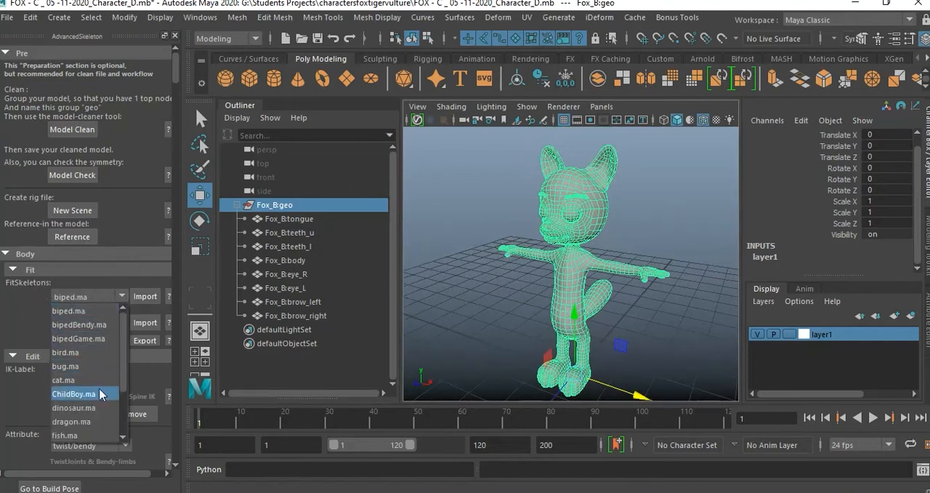
scroll(102, 410, "down", 1)
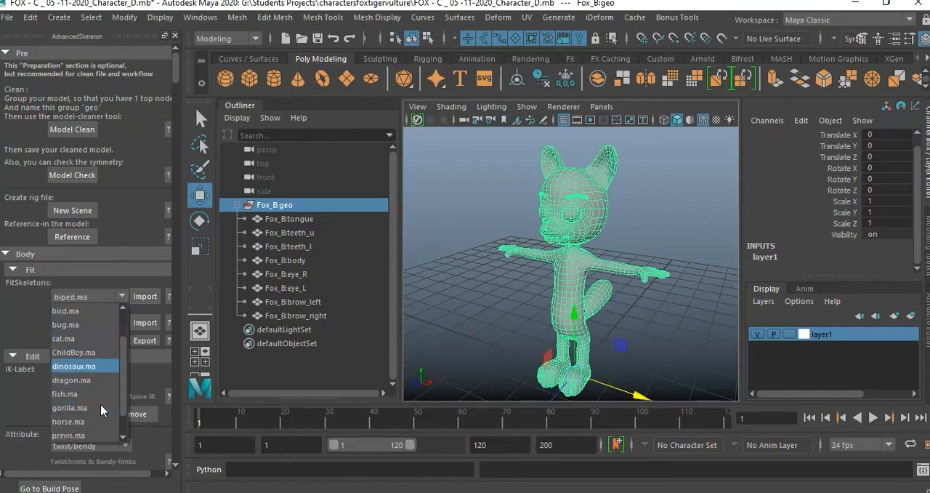
scroll(102, 410, "down", 1)
scroll(98, 409, "up", 2)
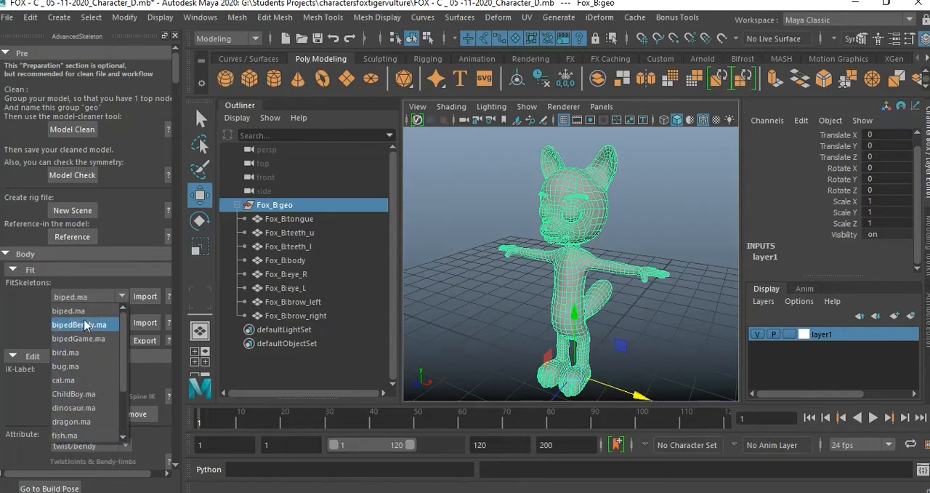
left_click(96, 312)
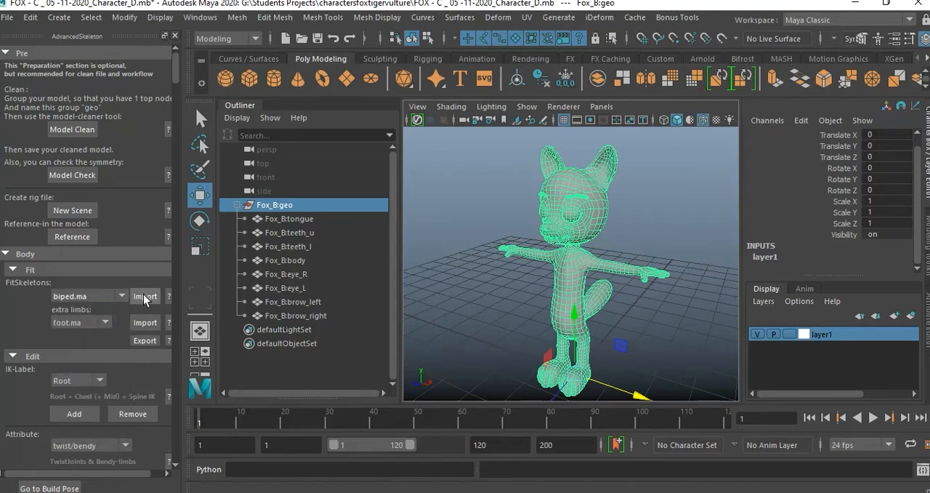
left_click(143, 296)
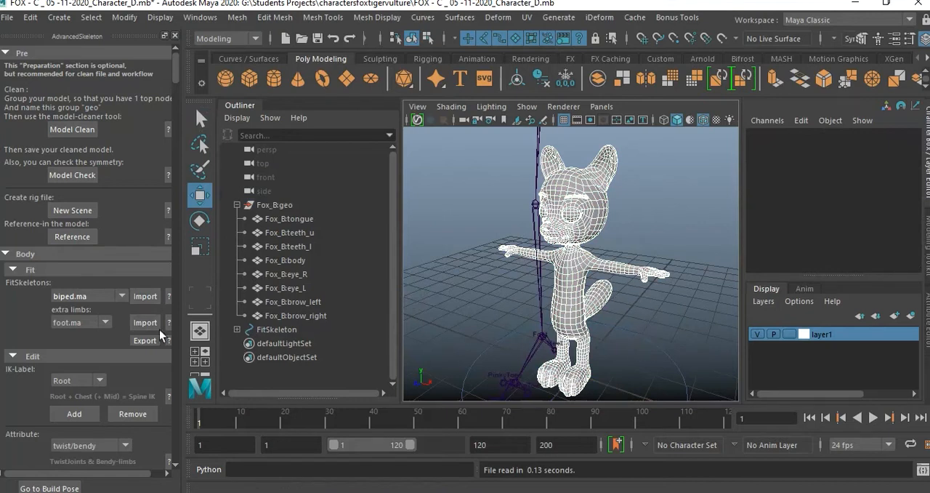
Scale the whole FitSkeleton down uniformly to about 0.259 so it roughly matches the fox's size.
scroll(129, 328, "down", 3)
scroll(130, 328, "down", 3)
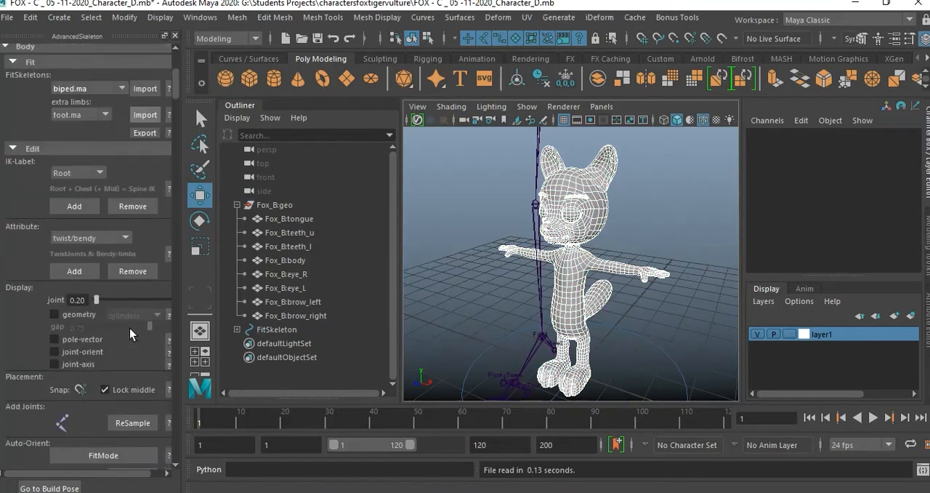
scroll(129, 328, "down", 2)
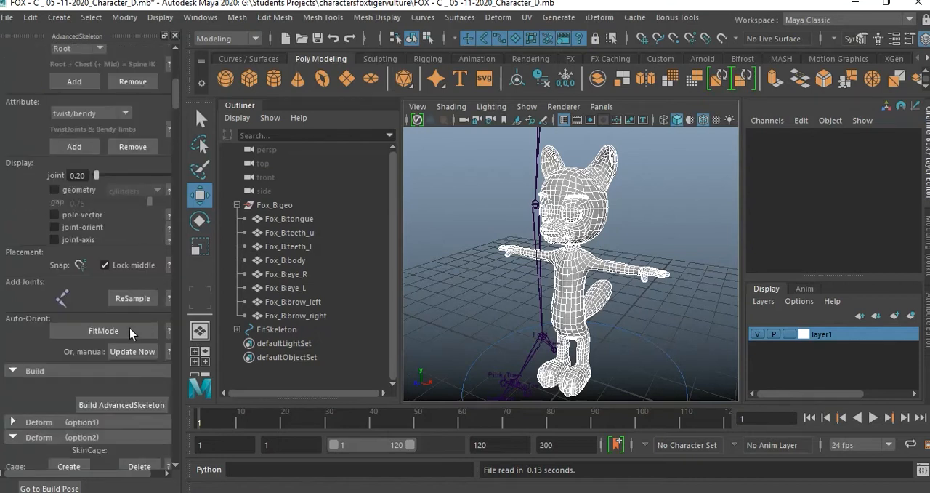
scroll(130, 328, "down", 1)
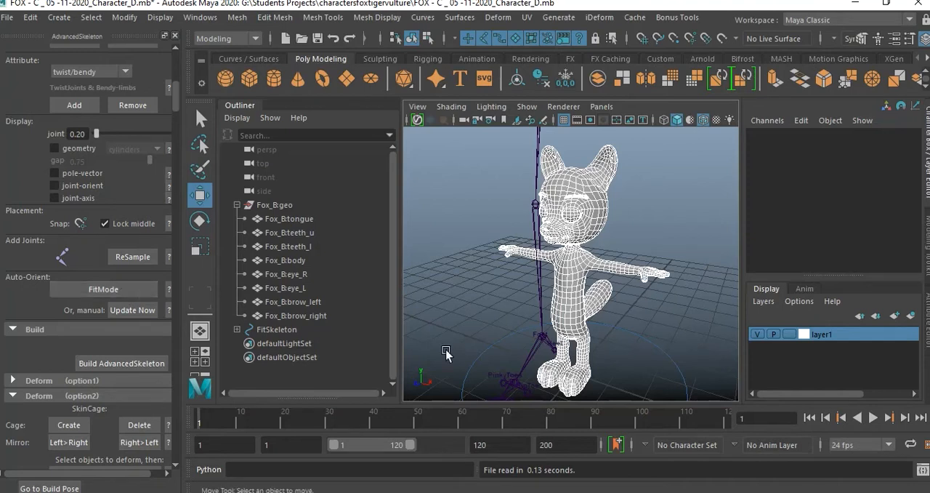
left_click(652, 350)
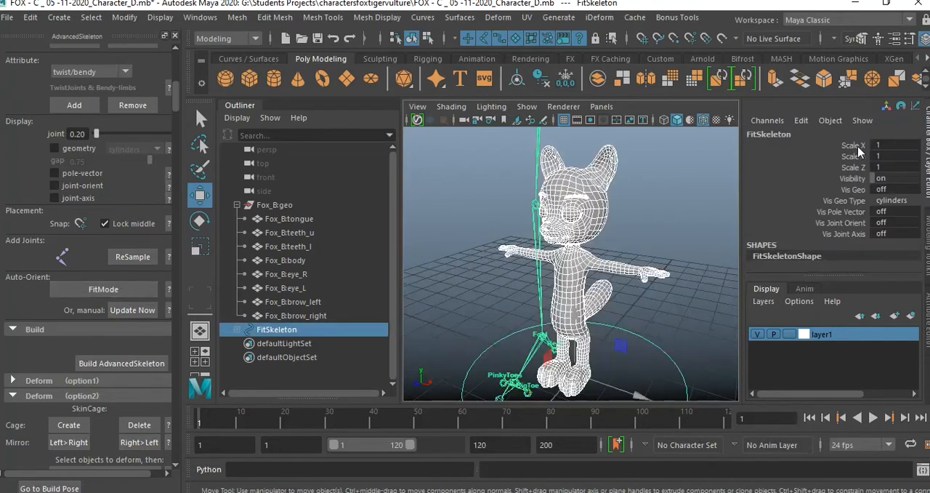
key("r")
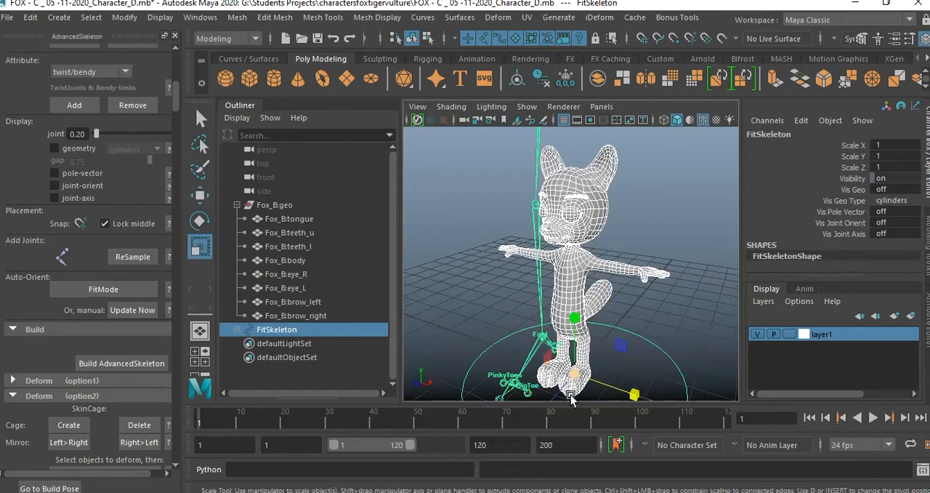
left_click_drag(580, 378, 28, 154)
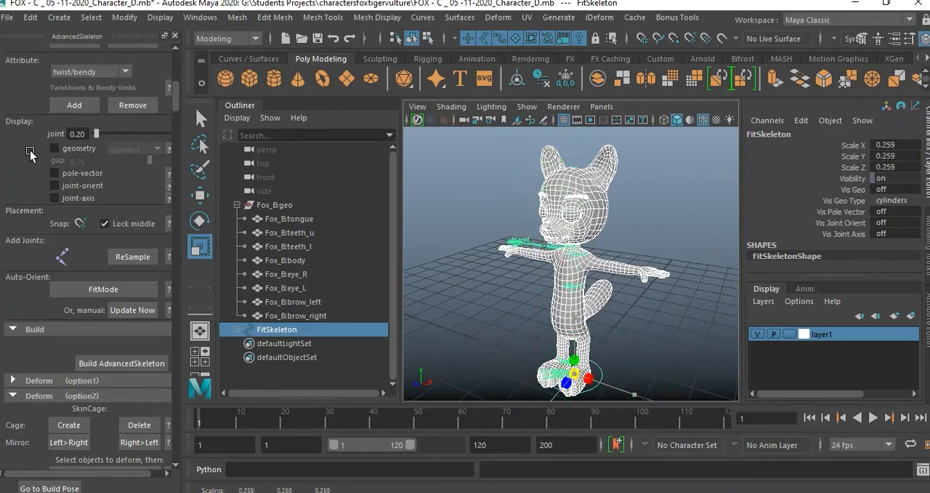
Turn on X-Ray Joints in the perspective view so the skeleton displays through the fox mesh.
scroll(667, 340, "up", 5)
middle_click_drag(666, 340, 630, 307, "alt")
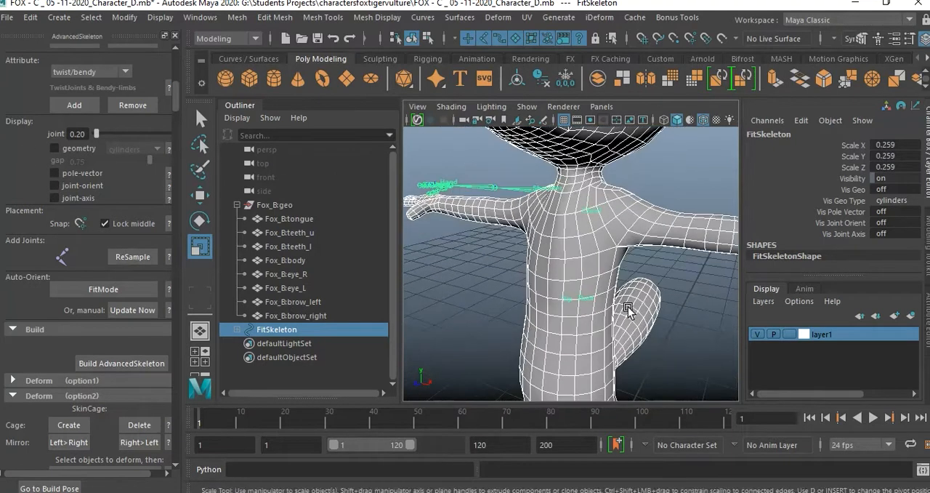
right_click_drag(629, 307, 598, 295, "alt")
middle_click_drag(598, 295, 642, 298, "alt")
left_click_drag(642, 298, 597, 303, "alt")
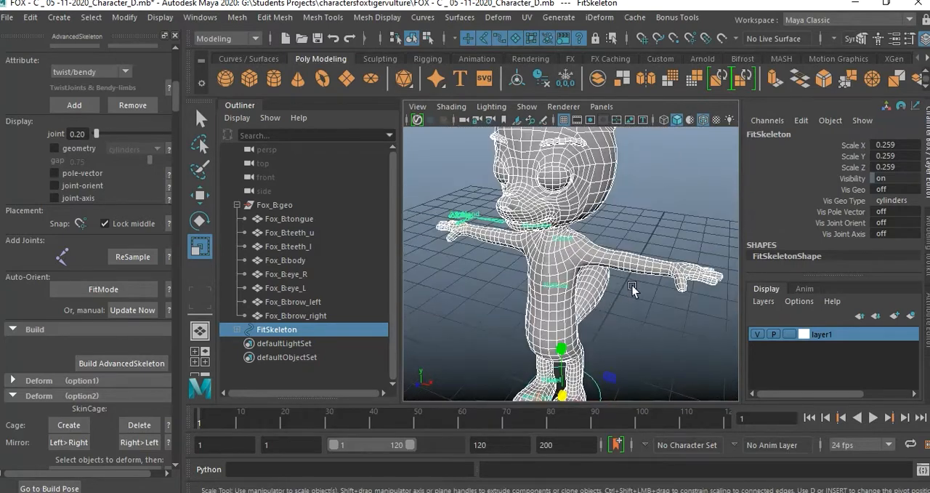
left_click(452, 106)
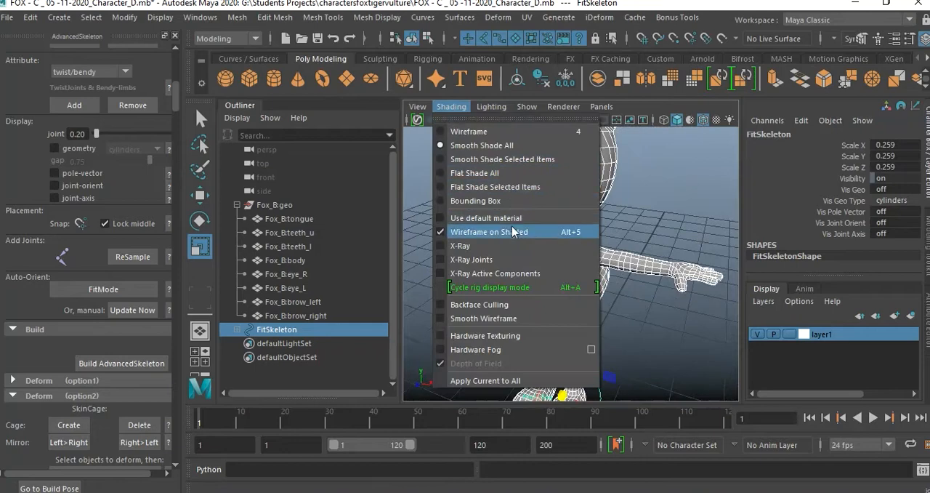
left_click(473, 259)
Examine how the scaled skeleton lines up with the fox's torso, arms, legs and feet.
scroll(583, 272, "down", 3)
left_click_drag(583, 272, 629, 256, "alt")
scroll(600, 269, "up", 3)
middle_click_drag(614, 271, 619, 229, "alt")
left_click_drag(542, 292, 505, 288, "alt")
left_click_drag(530, 198, 599, 238, "alt")
middle_click_drag(655, 311, 637, 265, "alt")
mouse_move(628, 270)
left_mouse_down("alt")
mouse_move(544, 264)
mouse_move(637, 258)
left_mouse_up("alt")
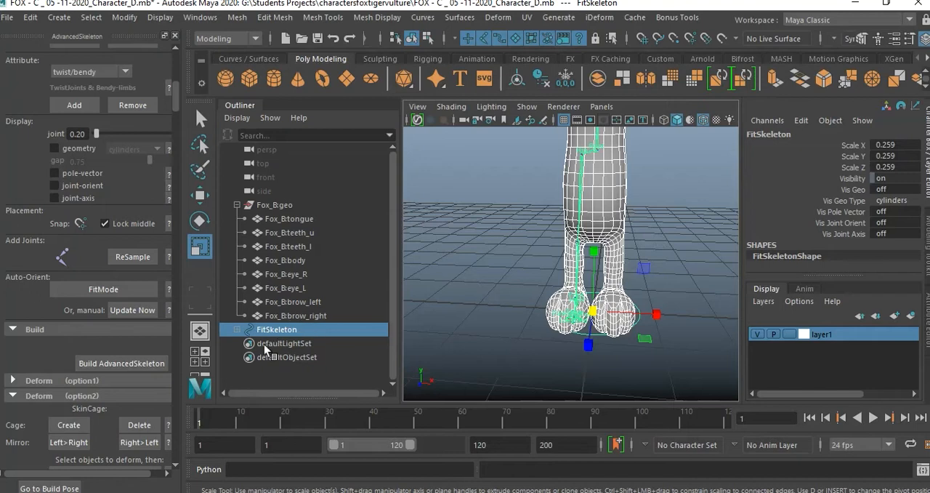
Enter FitMode for the skeleton and set the joint display size to 0.1.
left_click(499, 293)
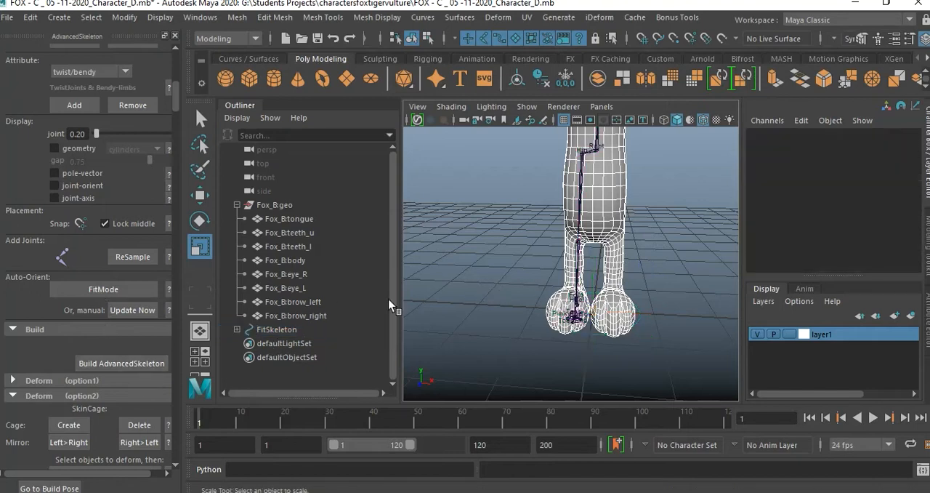
left_click(117, 290)
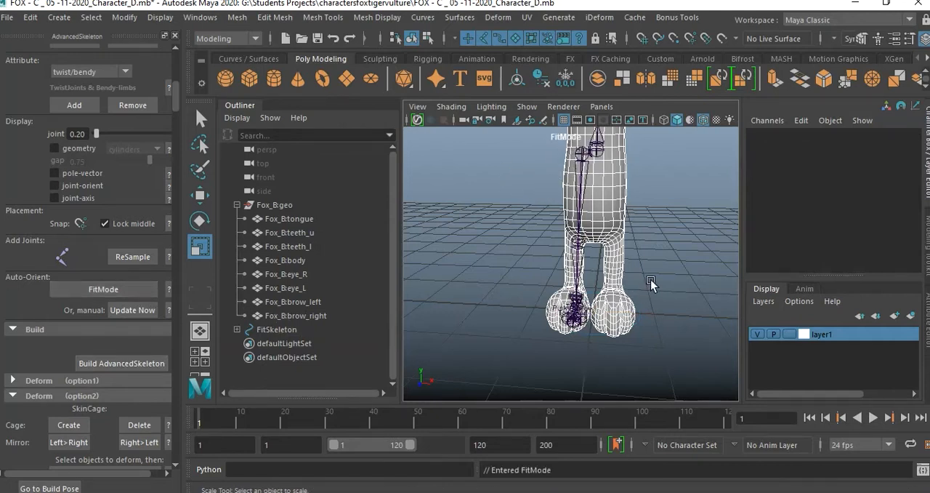
scroll(654, 298, "down", 3)
left_click_drag(656, 317, 637, 313, "alt")
middle_click_drag(638, 313, 642, 324, "alt")
scroll(653, 328, "up", 3)
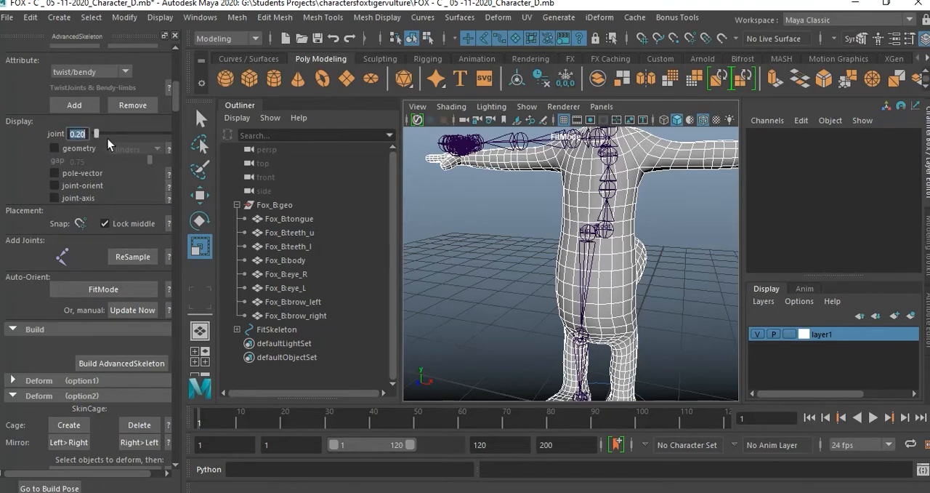
type("0.1")
key("Return")
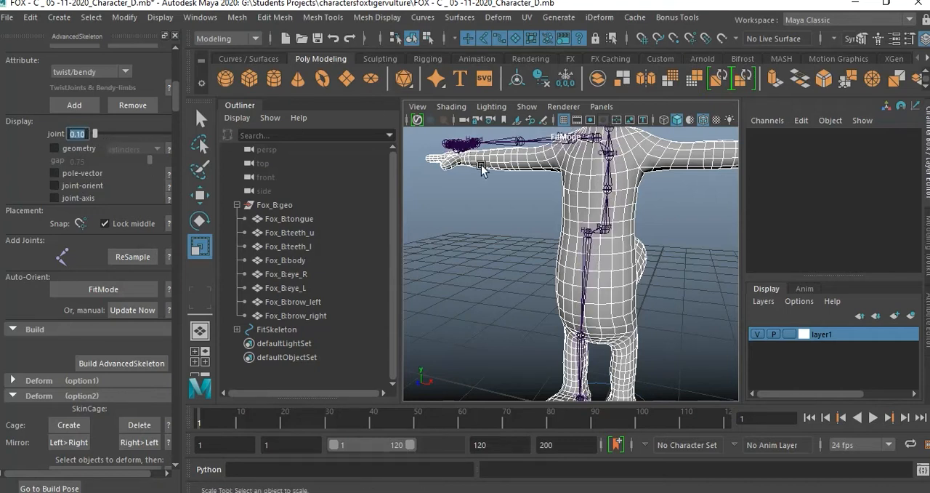
Examine the joint placement around the fox's hand, arm, torso and legs from several angles.
left_click_drag(475, 163, 526, 199, "alt")
right_click_drag(561, 252, 596, 277, "alt")
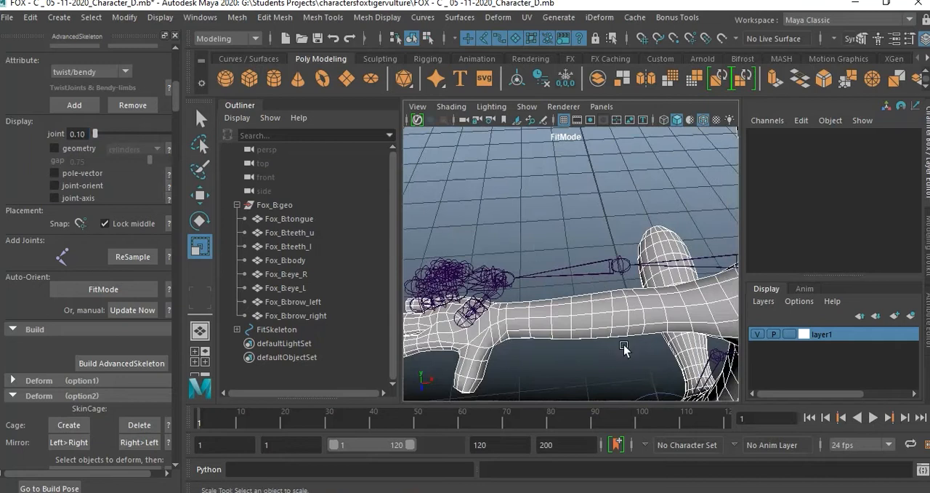
right_click_drag(630, 339, 596, 331, "alt")
right_click_drag(526, 316, 562, 328, "alt")
middle_click_drag(562, 327, 578, 336, "alt")
scroll(573, 318, "down", 3)
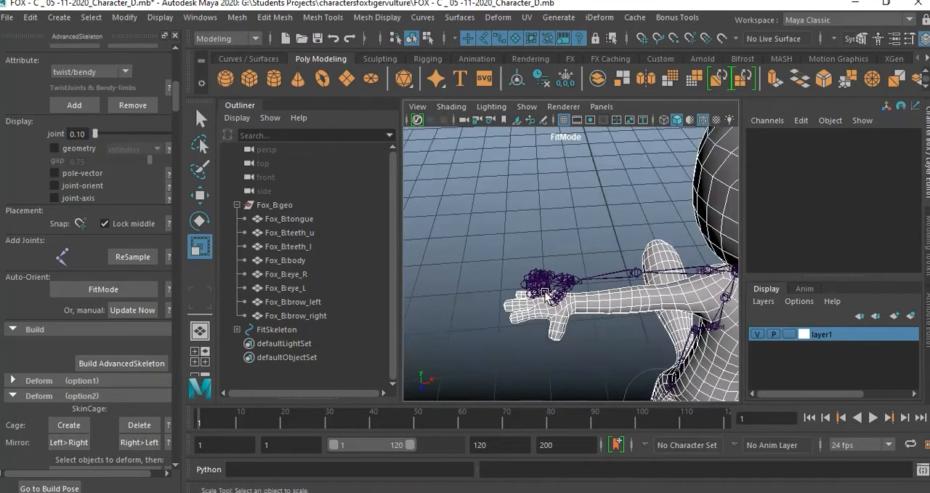
left_click_drag(580, 323, 565, 303, "alt")
middle_click_drag(565, 303, 572, 206, "alt")
right_click_drag(572, 206, 580, 364, "alt")
middle_click_drag(580, 364, 577, 236, "alt")
scroll(577, 237, "down", 3)
right_click_drag(601, 305, 605, 320, "alt")
left_click_drag(605, 320, 658, 251, "alt")
middle_click_drag(658, 251, 620, 349, "alt")
scroll(618, 306, "down", 5)
middle_click_drag(632, 237, 645, 289, "alt")
left_click_drag(645, 288, 619, 243, "alt")
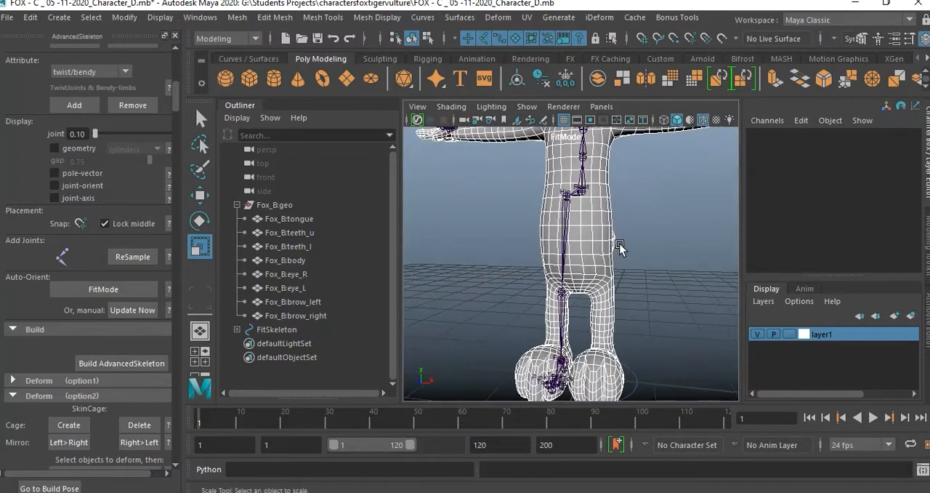
middle_click_drag(589, 253, 579, 288, "alt")
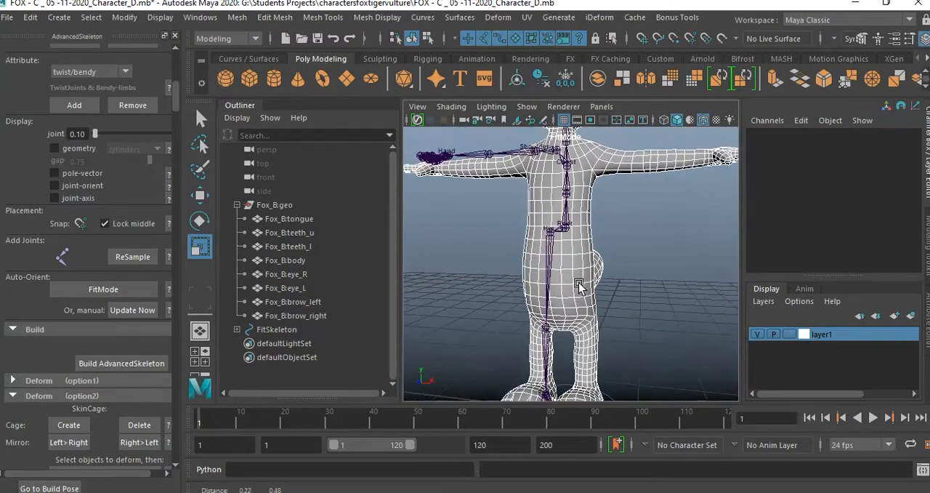
Select the Hip joint and inspect its leg chain against the fox's leg and foot mesh.
left_click(550, 237)
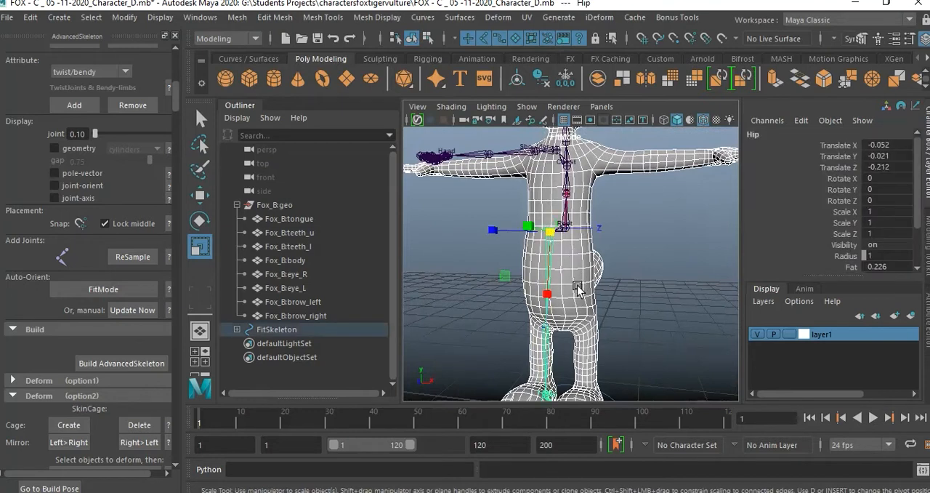
key("f")
left_click_drag(584, 263, 509, 269, "alt")
right_click_drag(509, 269, 542, 291, "alt")
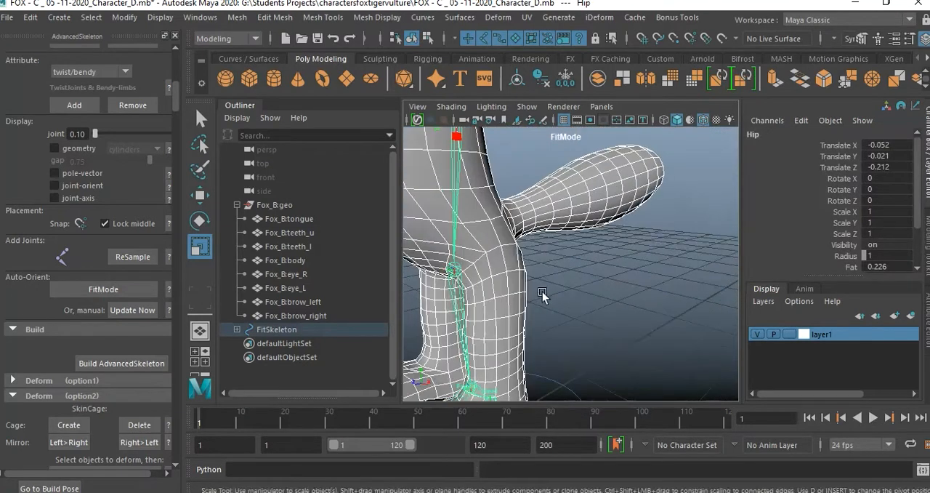
left_click_drag(543, 292, 583, 301, "alt")
middle_click_drag(583, 301, 595, 242, "alt")
left_click_drag(594, 244, 608, 267, "alt")
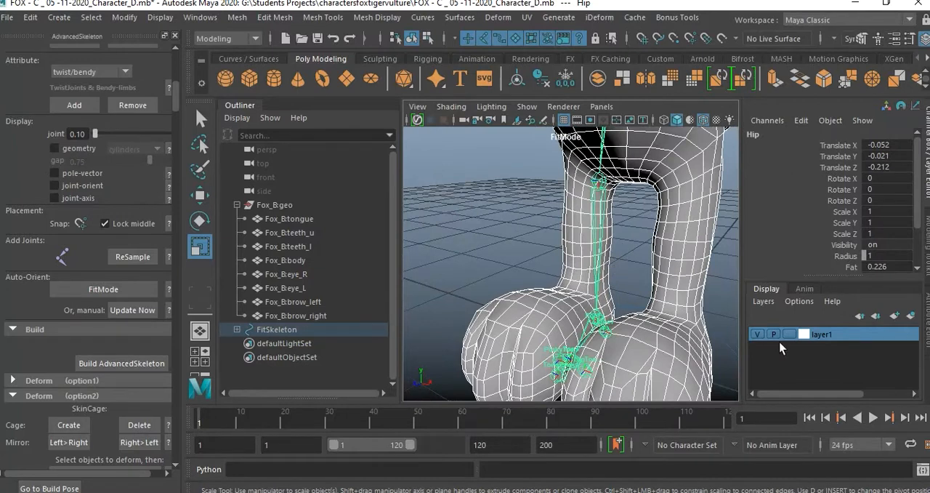
Set layer1 to template display so the fox mesh is an unselectable wireframe, and clear the joint selection.
left_click(790, 334)
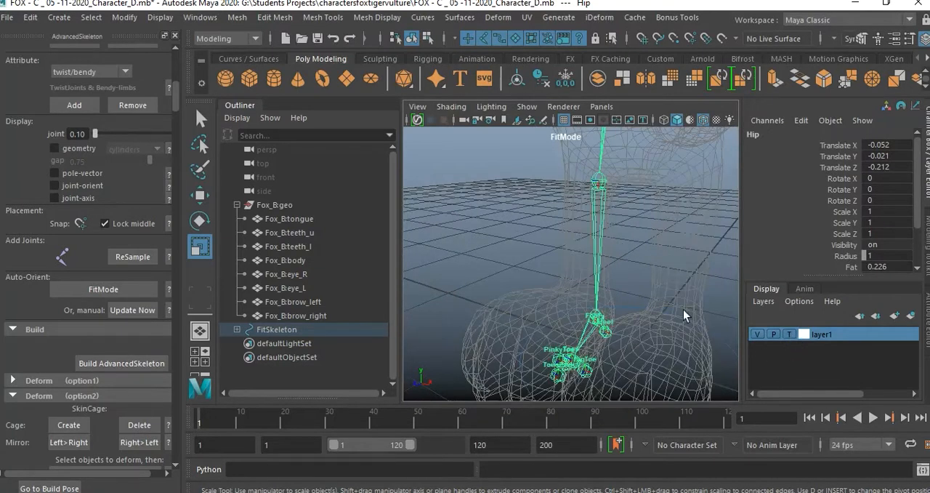
left_click(658, 263)
scroll(658, 262, "down", 5)
scroll(658, 262, "up", 4)
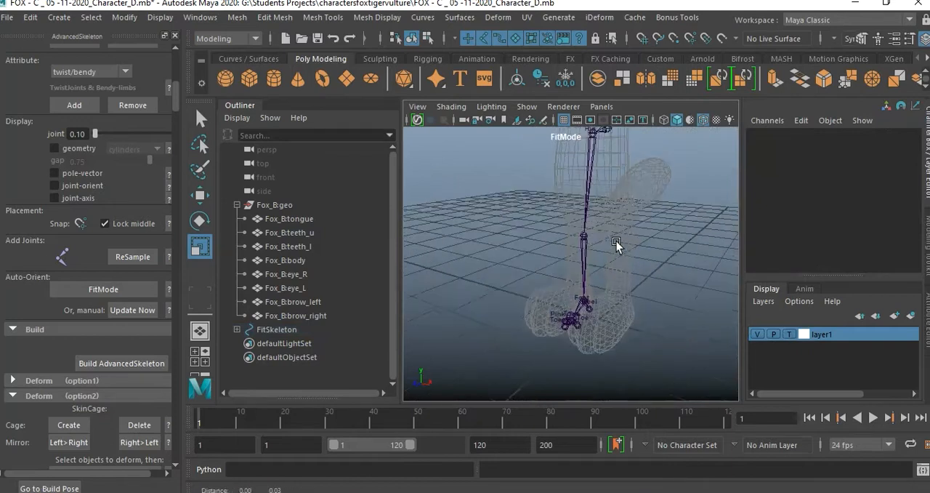
scroll(615, 266, "down", 2)
left_click_drag(613, 276, 612, 228, "alt")
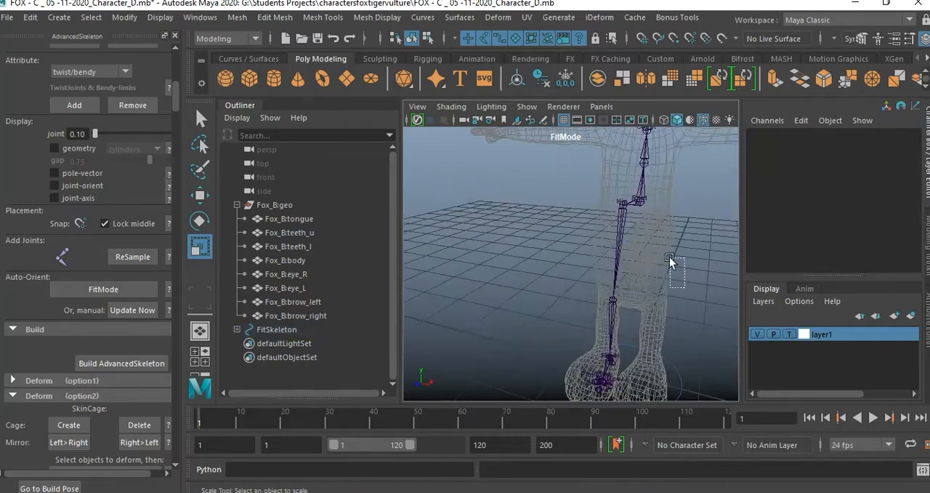
Select the Ankle joint and raise it into the fox's foot mesh in the side view, to Translate X about 0.79.
left_click_drag(663, 263, 580, 229, "alt")
scroll(554, 237, "up", 5)
left_click_drag(600, 274, 634, 311, "alt")
left_click(631, 300)
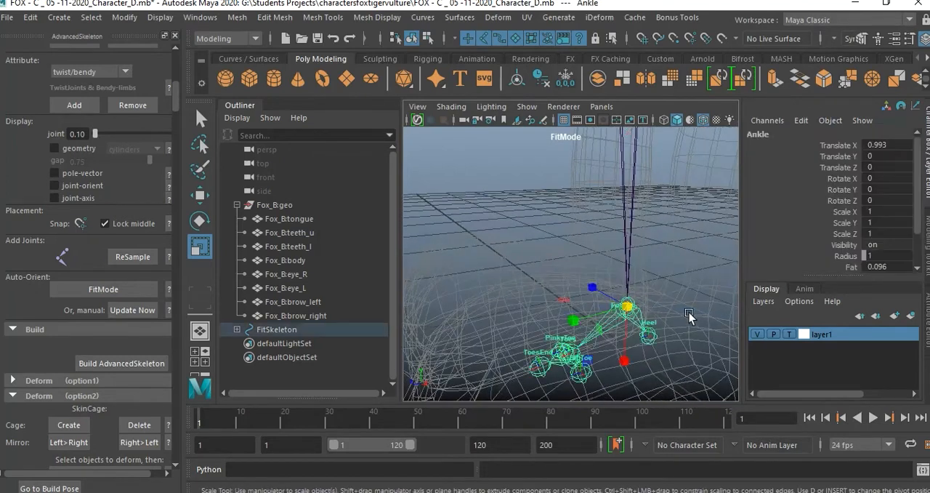
key("space")
key("space")
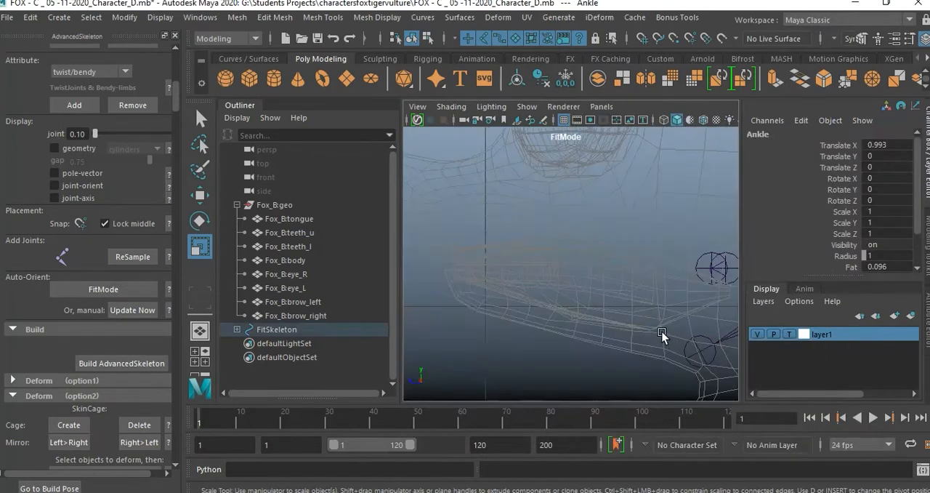
key("f")
key("space")
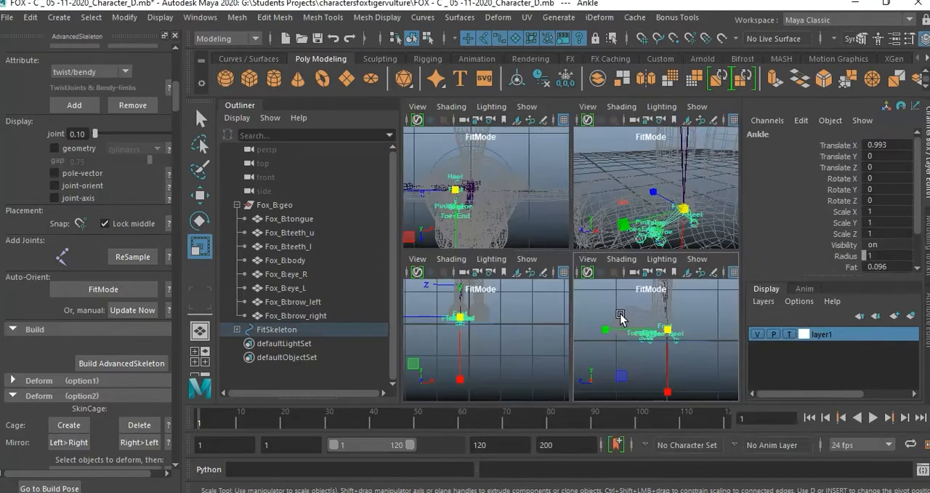
key("space")
key("f")
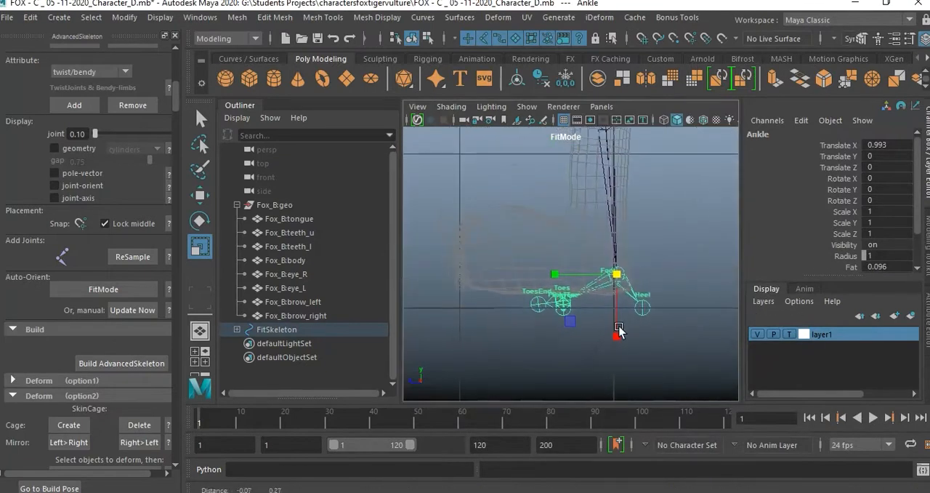
middle_click_drag(604, 284, 608, 322, "alt")
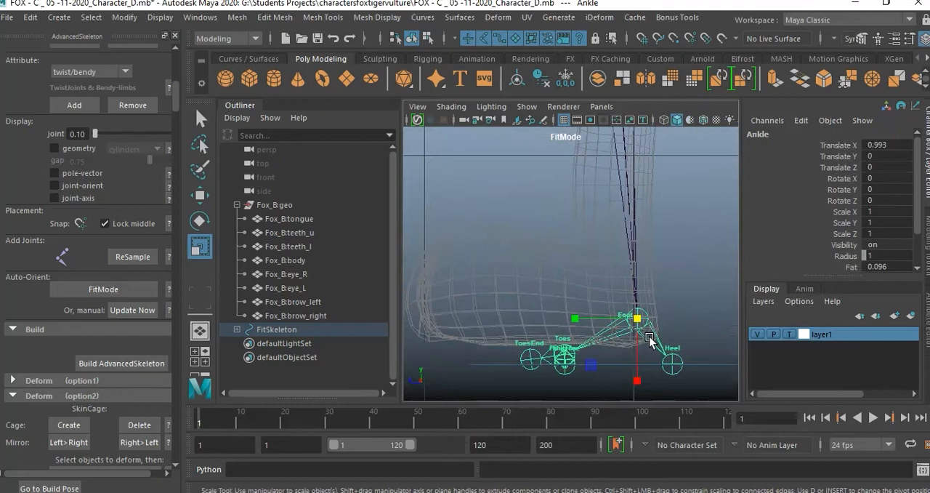
key("w")
left_click_drag(638, 256, 633, 214)
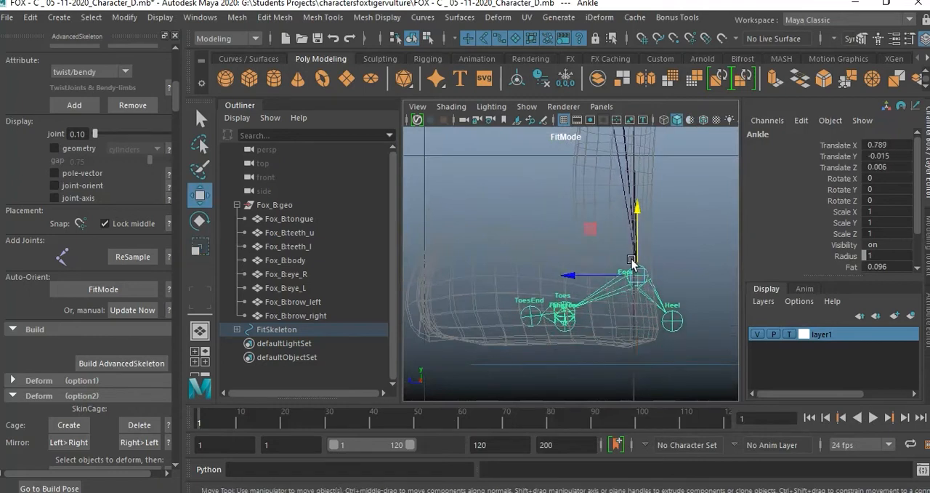
Move the Ankle joint forward and slightly up within the fox's foot, to Translate X about 0.74.
left_click_drag(574, 275, 529, 272)
left_click_drag(596, 231, 597, 217)
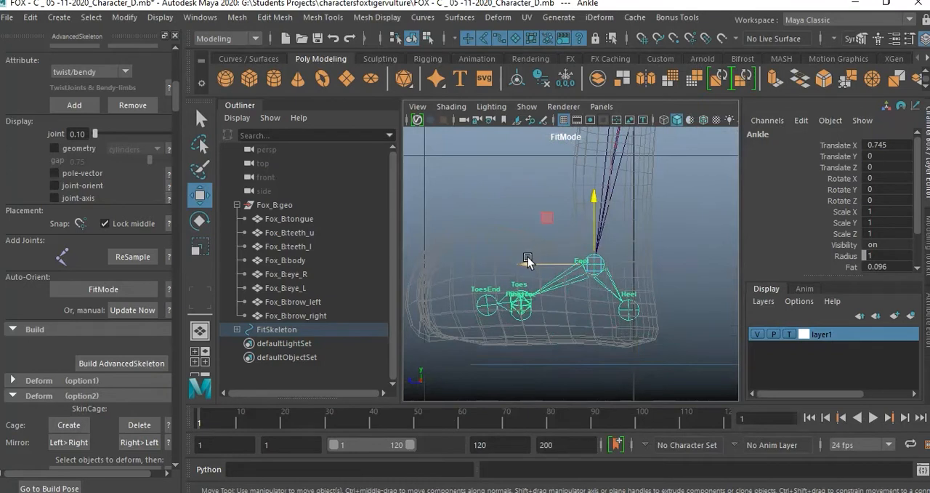
left_click_drag(528, 262, 537, 265)
left_click_drag(537, 263, 536, 264)
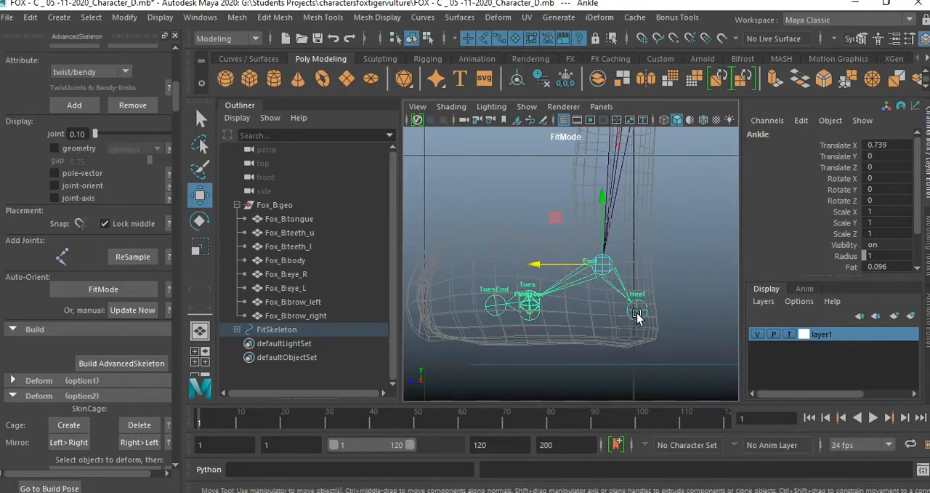
Move the Heel joint down and back to the rear of the fox's foot, Translate X about 0.31 and Y about -0.22.
left_click(637, 312)
left_click_drag(643, 316, 654, 336)
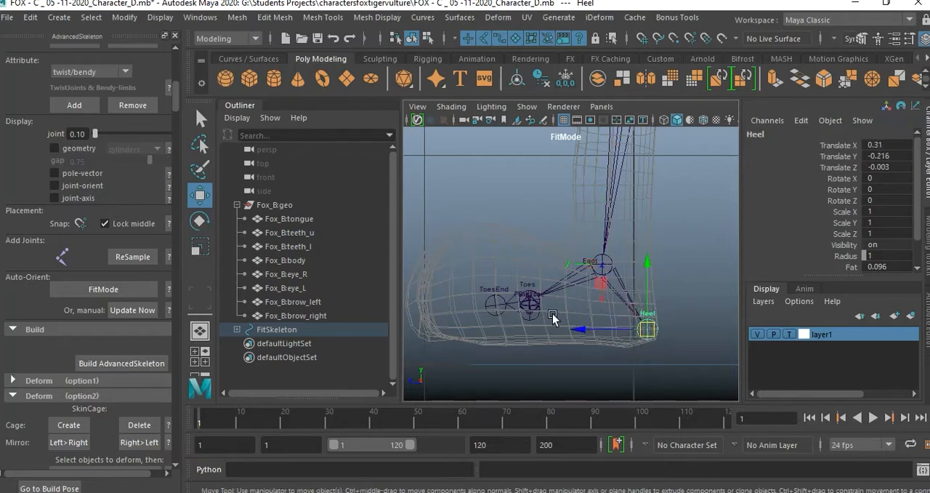
key("space")
key("space")
mouse_move(619, 301)
left_mouse_down("alt")
mouse_move(618, 312)
mouse_move(545, 291)
mouse_move(602, 302)
left_mouse_up("alt")
key("space")
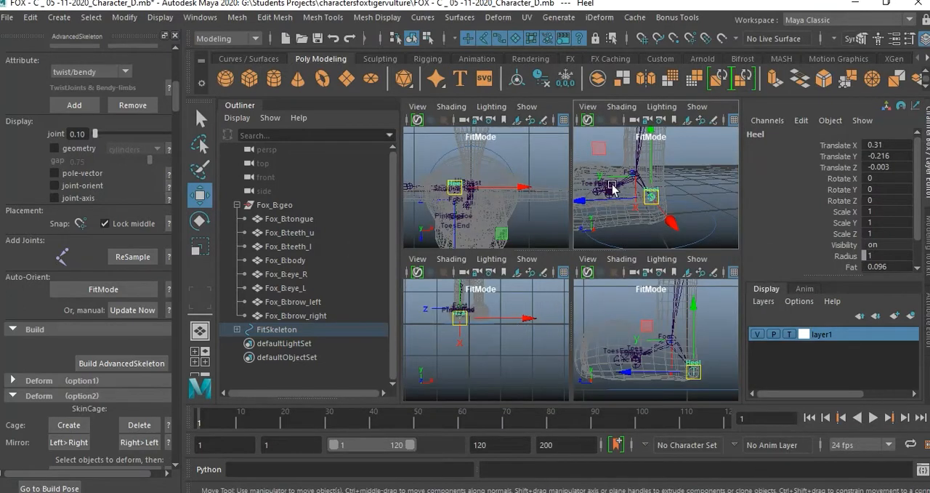
key("space")
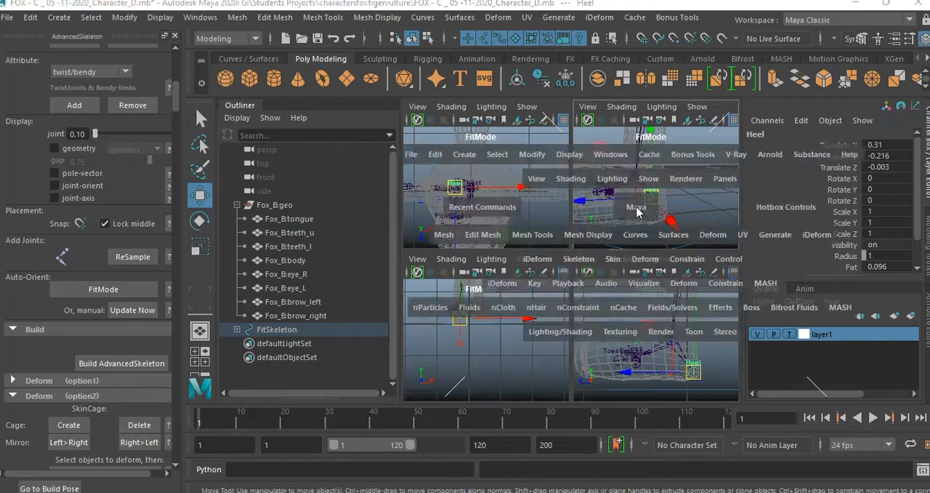
left_click_drag(608, 272, 565, 270, "alt")
scroll(638, 295, "up", 5)
left_click_drag(637, 295, 634, 288, "alt")
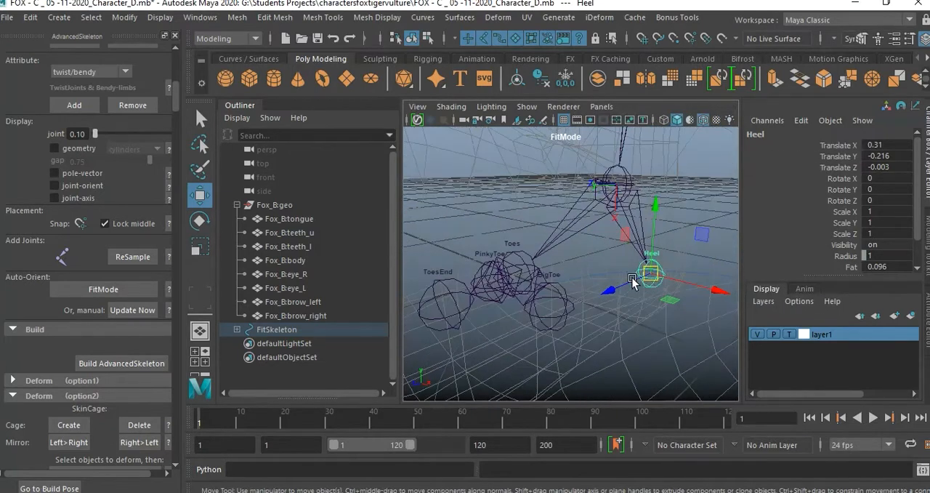
Move the Toes joint forward and down to the sole of the foot, Translate X about 0.33 and Y about 0.54.
key("space")
key("space")
left_click_drag(596, 269, 568, 305, "alt")
left_click(556, 317)
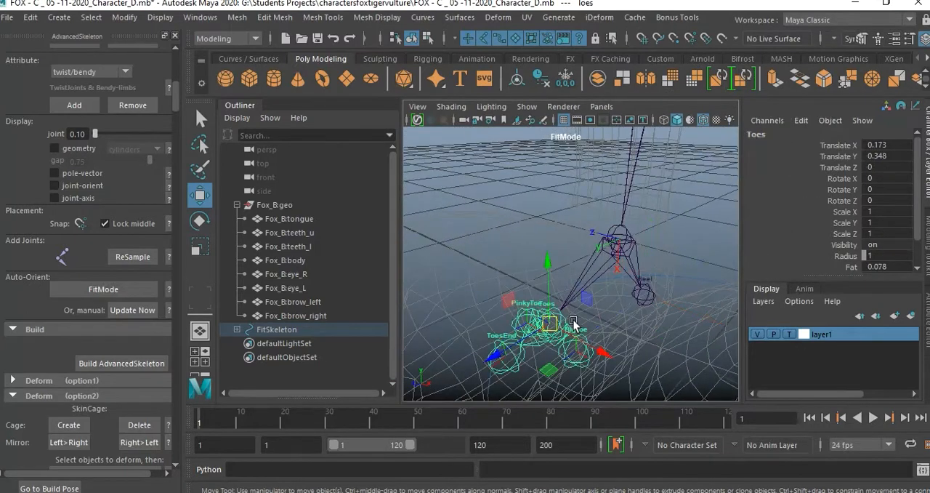
key("space")
key("space")
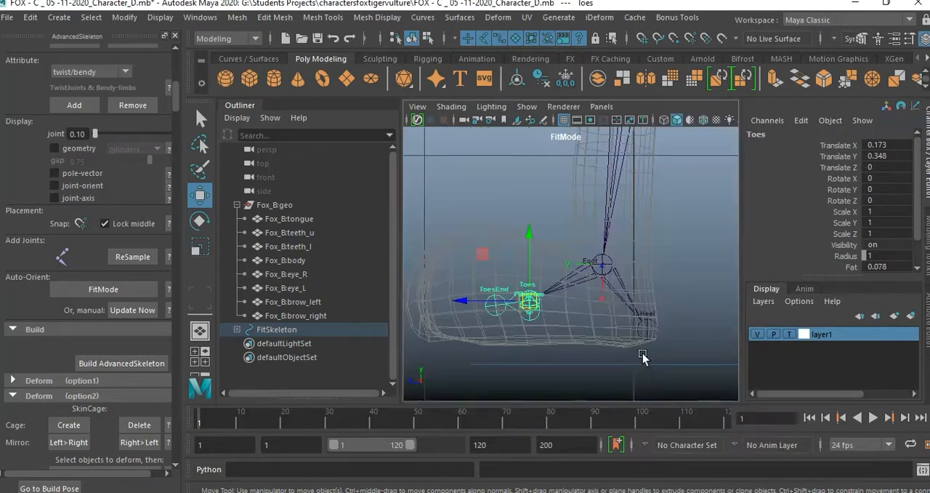
scroll(618, 307, "up", 3)
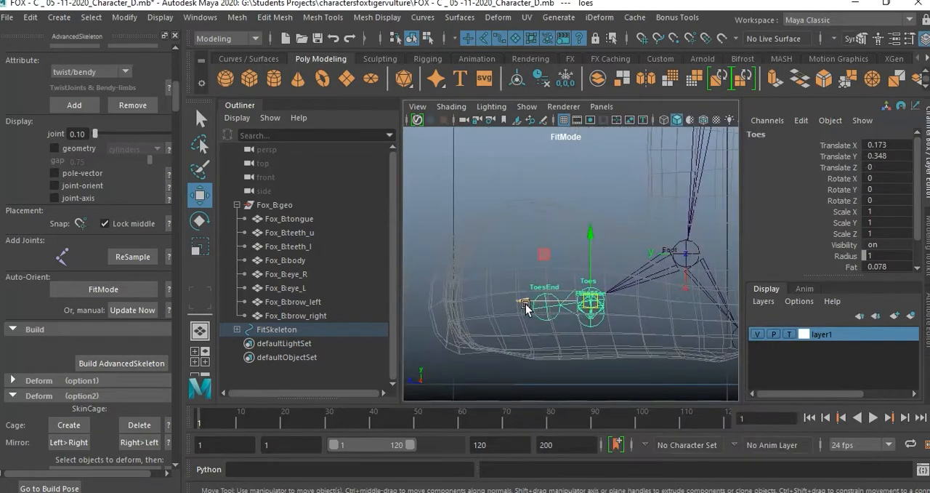
left_click_drag(527, 303, 474, 304)
middle_click_drag(557, 320, 543, 277, "alt")
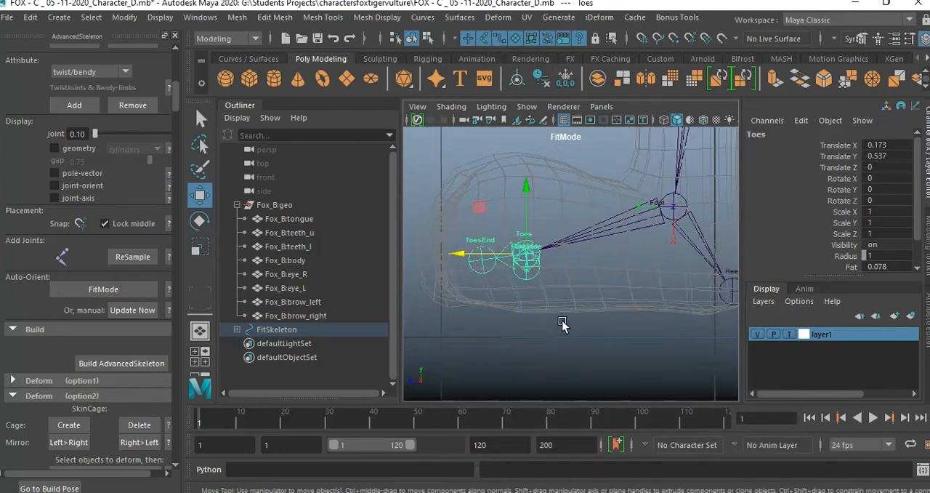
left_click_drag(527, 196, 524, 236)
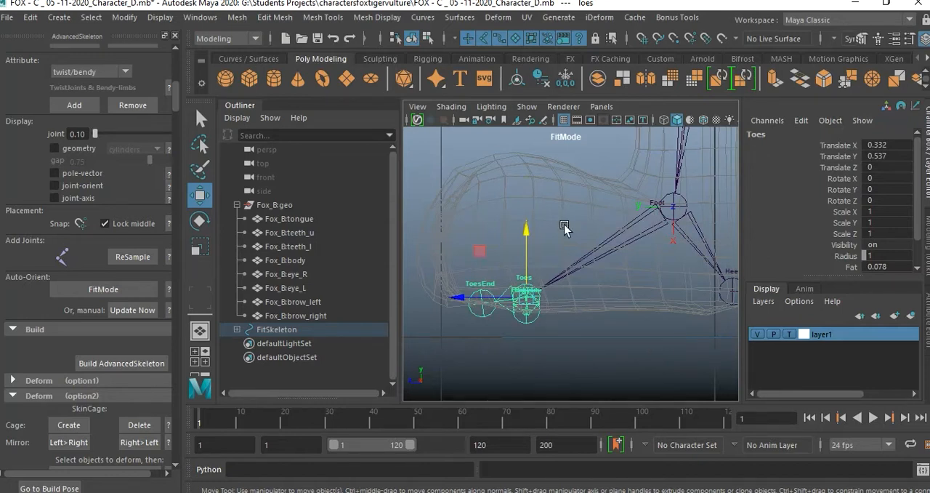
Spread the side joints towards the foot's edges: FootSideInner to Translate Z about -0.19 and FootSideOuter to about 0.30.
key("space")
key("space")
left_click_drag(555, 312, 652, 342, "alt")
left_click(649, 366)
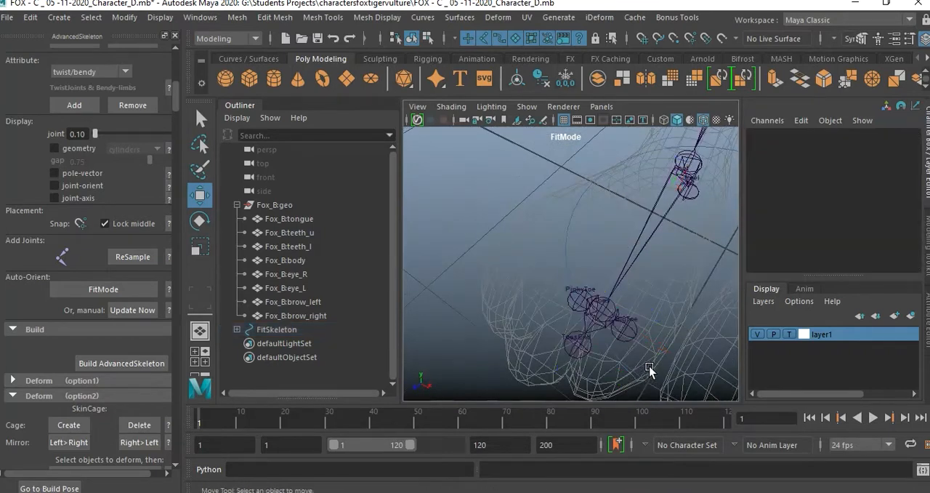
left_click(631, 331)
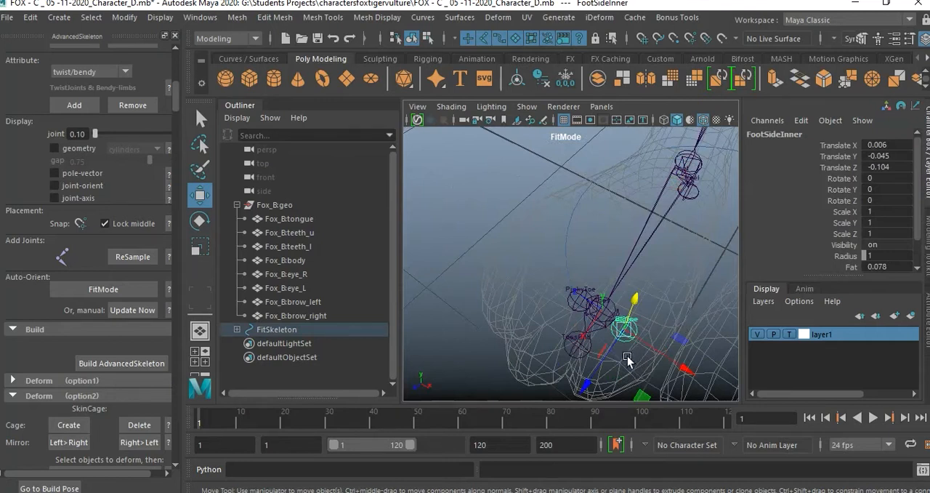
left_click_drag(665, 355, 685, 365)
left_click(577, 300)
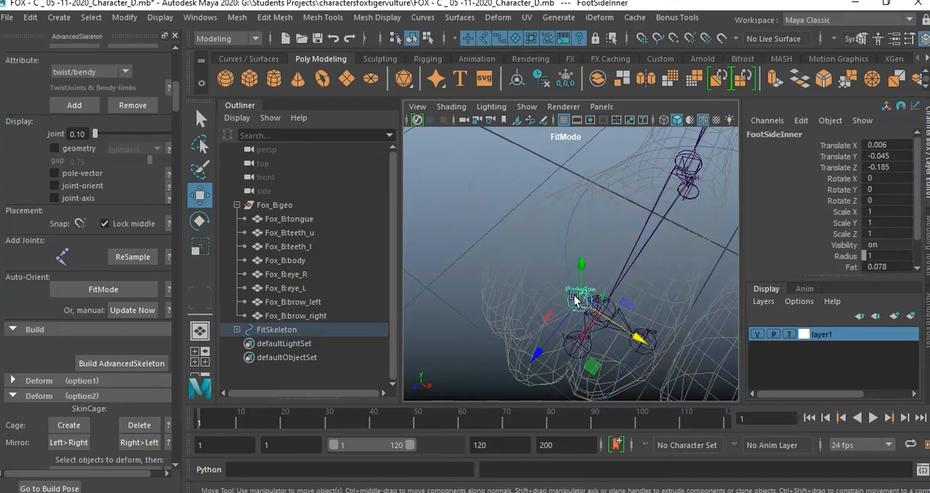
left_click_drag(649, 333, 590, 324)
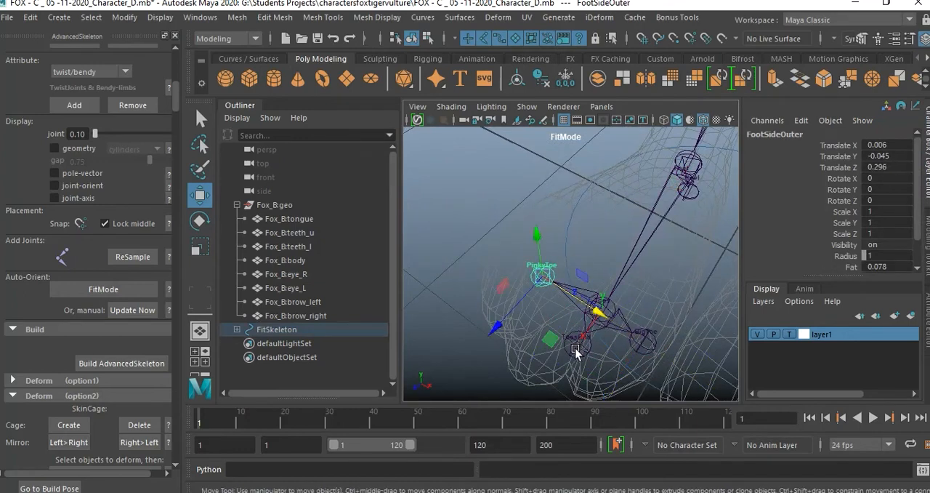
Select the ToesEnd joint and examine its placement against the fox's toes from above and in perspective.
left_click(571, 348)
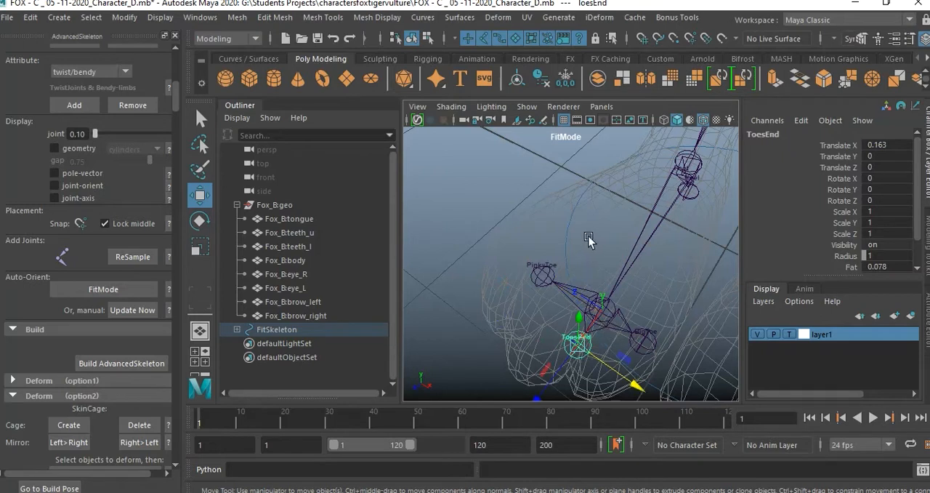
key("space")
key("space")
middle_click_drag(519, 368, 507, 208, "alt")
right_click_drag(507, 208, 567, 232, "alt")
middle_click_drag(421, 180, 574, 299, "alt")
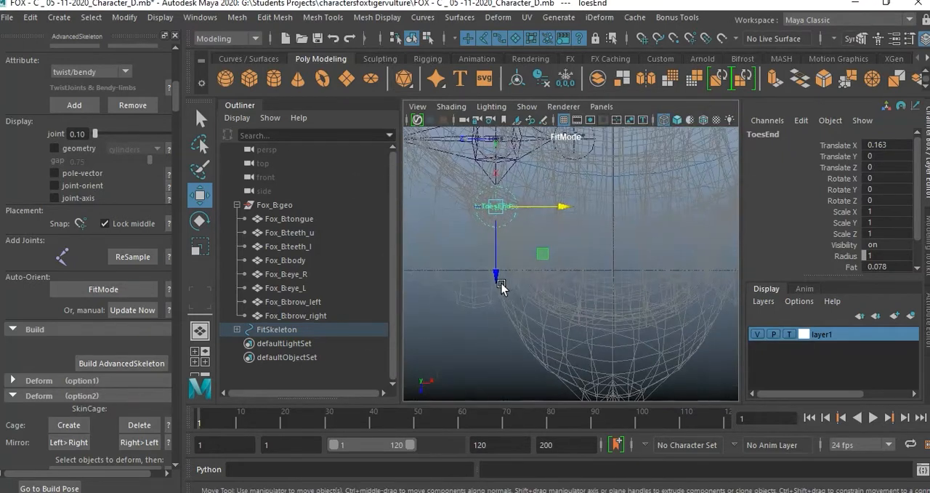
key("space")
key("space")
left_click_drag(642, 229, 610, 198, "alt")
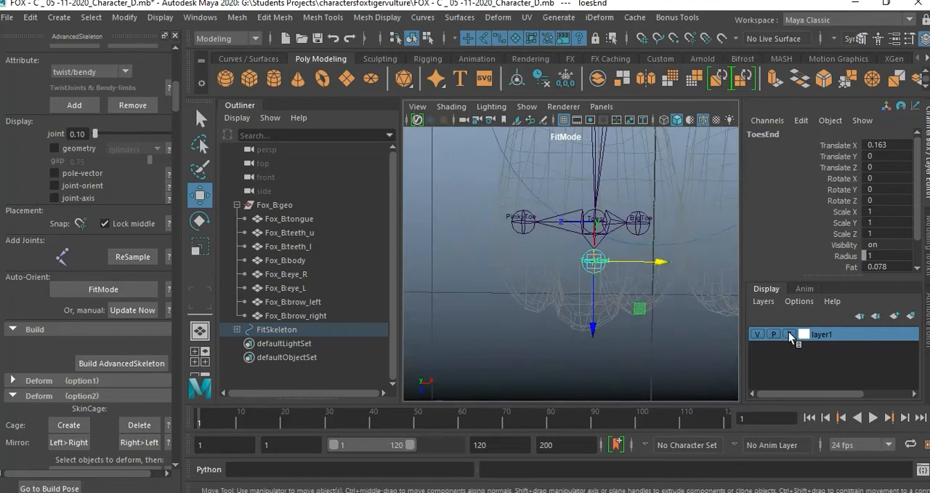
Set layer1 to reference display so the fox mesh is shaded but unselectable, and clear the joint selection.
left_click(790, 334)
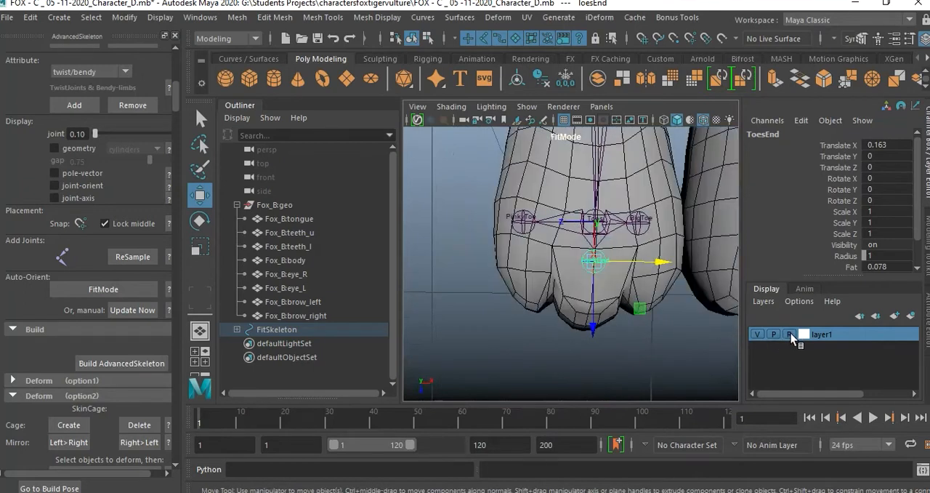
left_click(637, 370)
left_click_drag(604, 347, 577, 277, "alt")
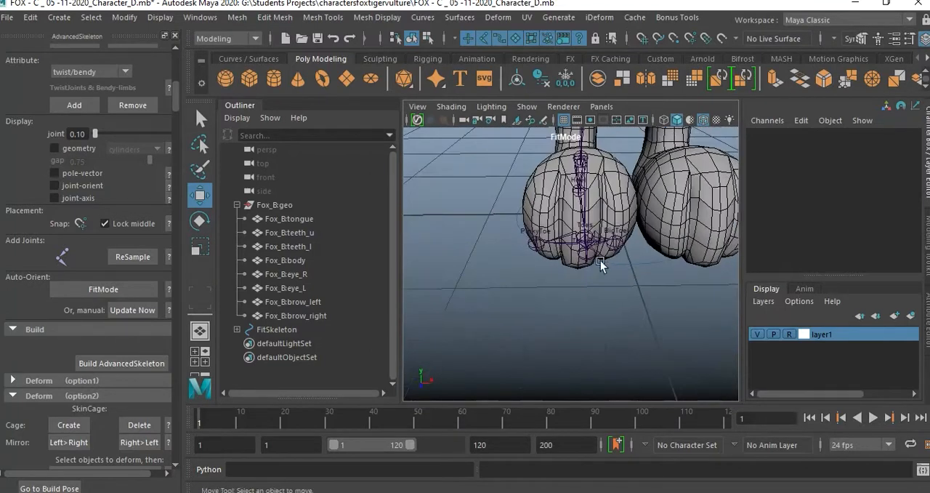
Turn on X-Ray shading in the perspective view and turn off X-Ray Joints.
left_click(452, 108)
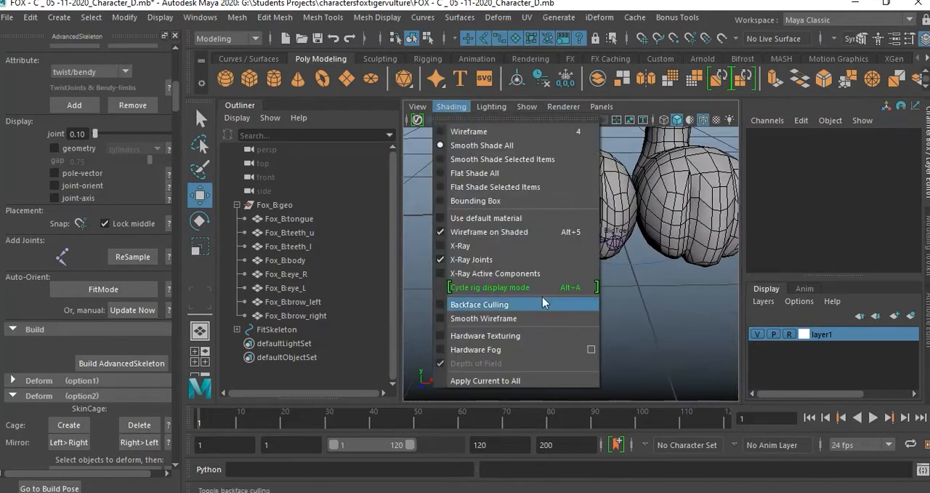
left_click(488, 247)
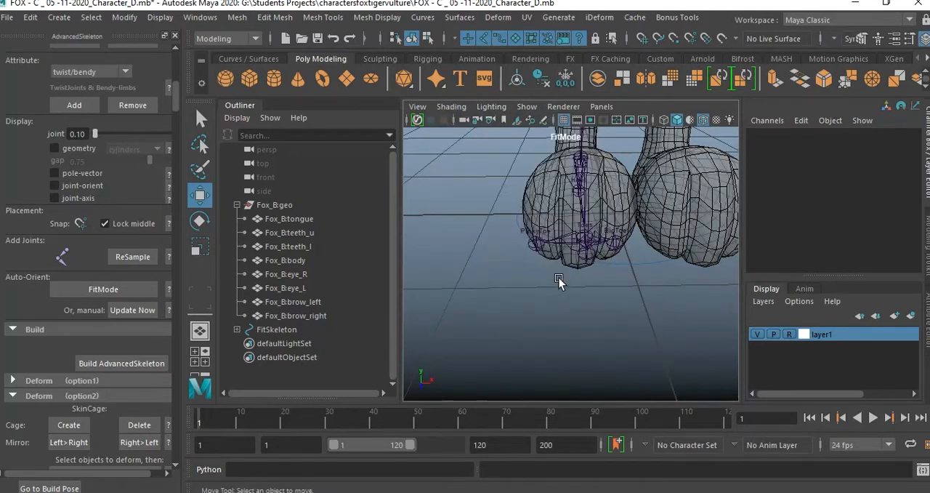
mouse_move(541, 276)
left_mouse_down("alt")
mouse_move(603, 270)
mouse_move(552, 270)
left_mouse_up("alt")
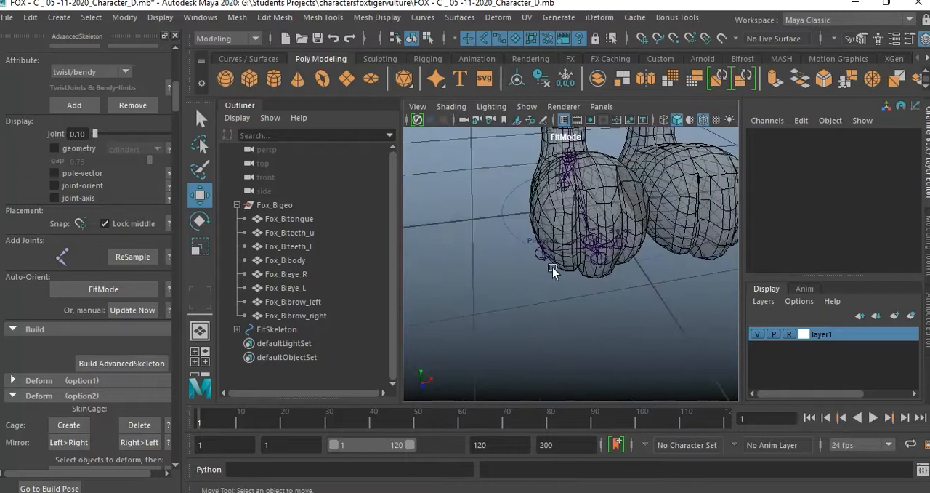
left_click(448, 107)
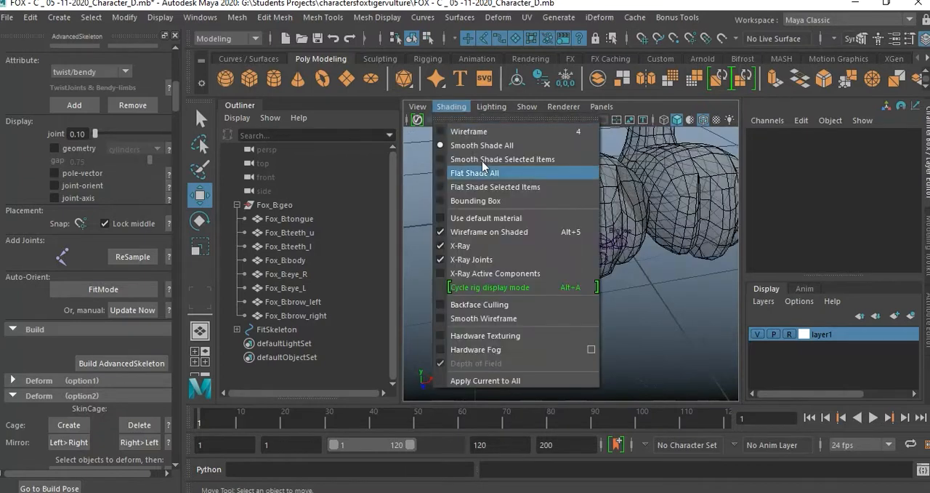
left_click(504, 260)
Move the FootSideOuter joint inward to the outer edge of the foot mesh, Translate Z about 0.26.
left_click_drag(599, 274, 638, 254, "alt")
left_click_drag(483, 281, 572, 259, "alt")
left_click_drag(582, 227, 475, 178, "alt")
right_click_drag(475, 178, 562, 241, "alt")
left_click_drag(563, 244, 570, 284, "alt")
left_click(558, 312)
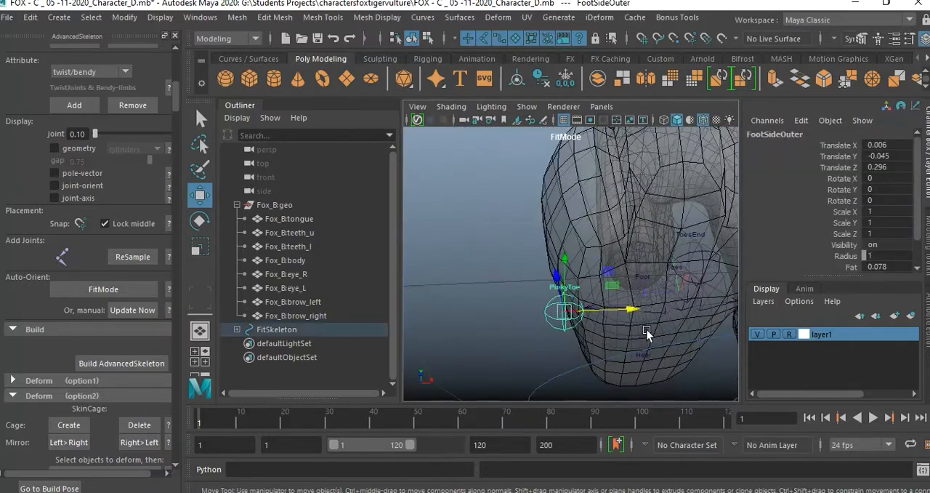
key("space")
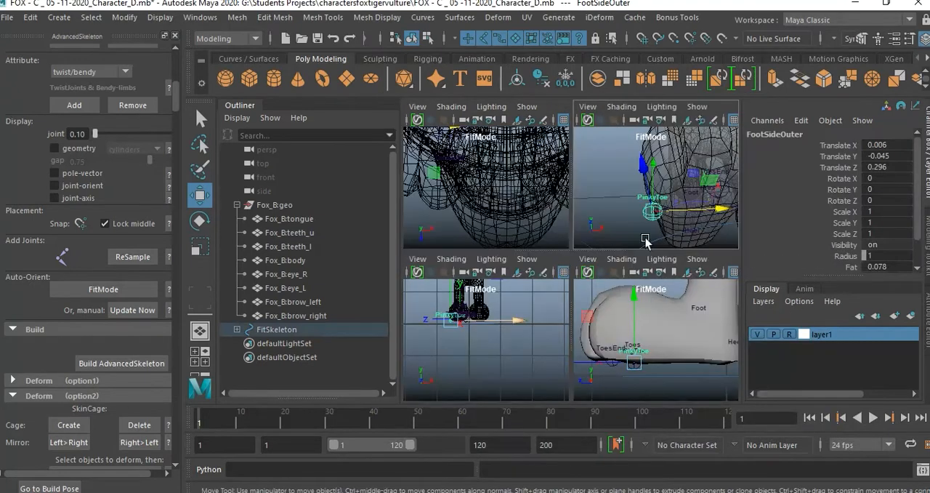
key("space")
left_click_drag(643, 203, 591, 318, "alt")
key("space")
key("space")
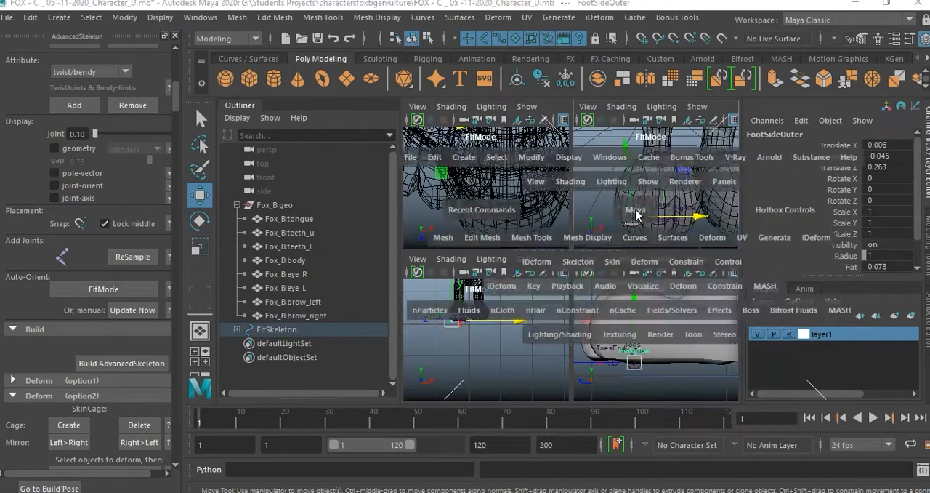
Move the FootSideOuter and FootSideInner joints forward towards the toes, with FootSideInner at Translate X about 0.12.
left_click_drag(628, 209, 628, 237, "alt")
right_click_drag(629, 237, 632, 159, "alt")
mouse_move(631, 159)
left_mouse_down("alt")
mouse_move(643, 173)
mouse_move(622, 153)
left_mouse_up("alt")
left_click_drag(532, 247, 538, 288)
left_click(676, 182)
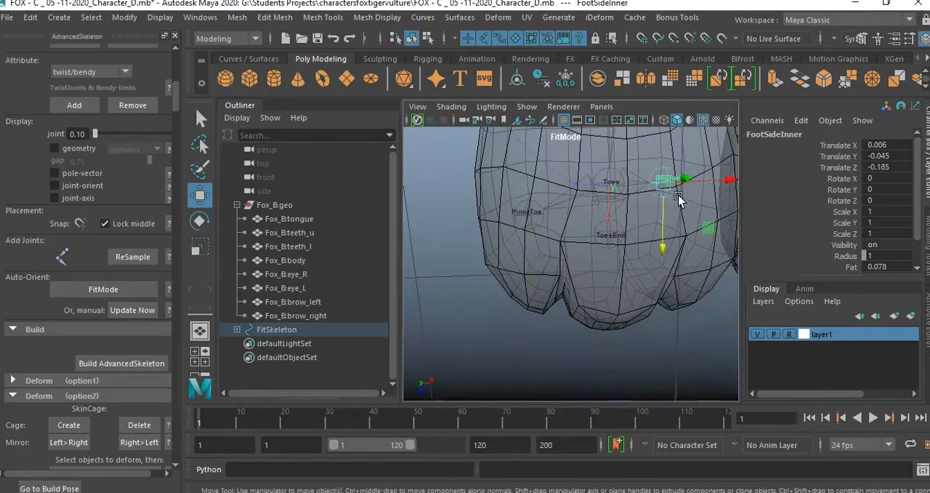
left_click_drag(668, 249, 671, 267)
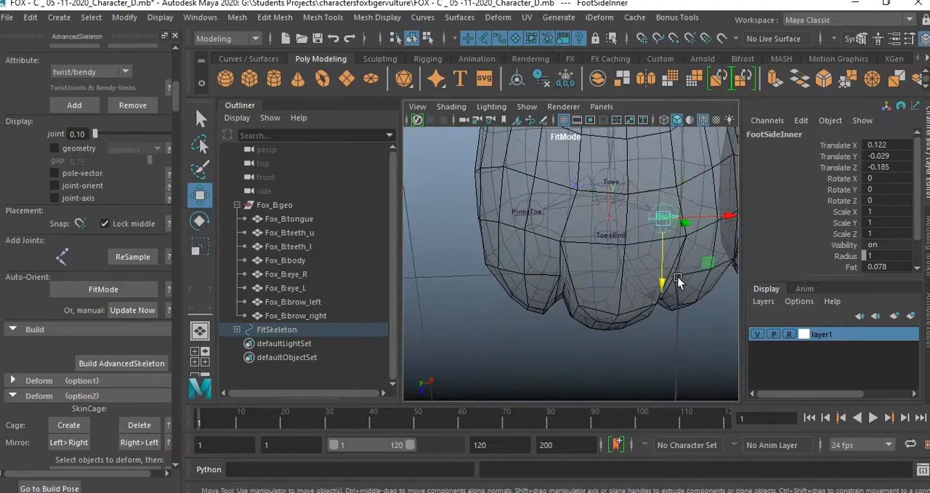
Move the ToesEnd joint forward towards the tip of the middle toe.
left_click(629, 252)
left_click(615, 238)
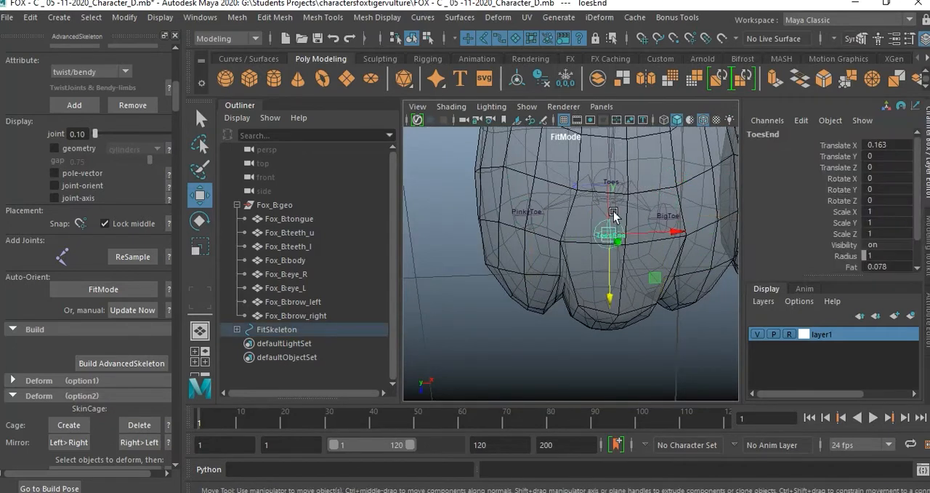
left_click_drag(598, 300, 622, 354)
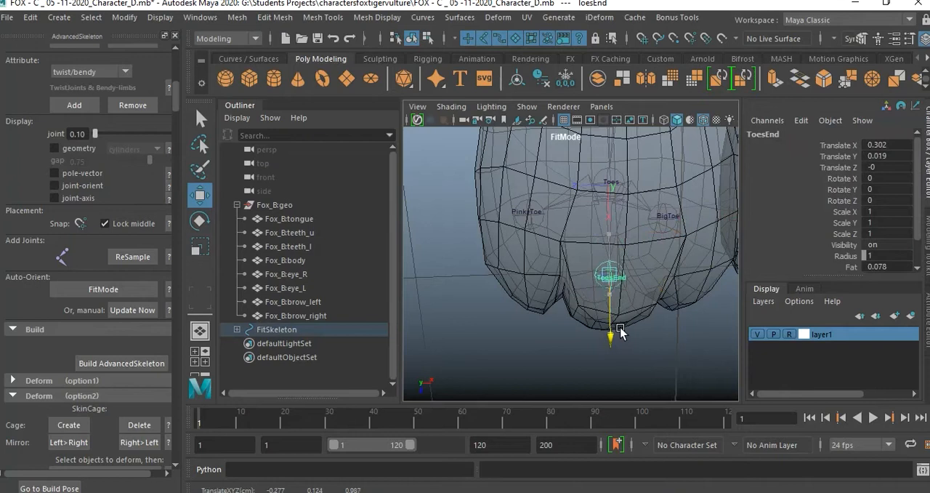
left_click_drag(620, 320, 620, 322)
Move FootSideOuter forward to Translate X about 0.21 and FootSideInner forward and outward to Translate X about 0.25, Translate Z about -0.24.
left_click(533, 218)
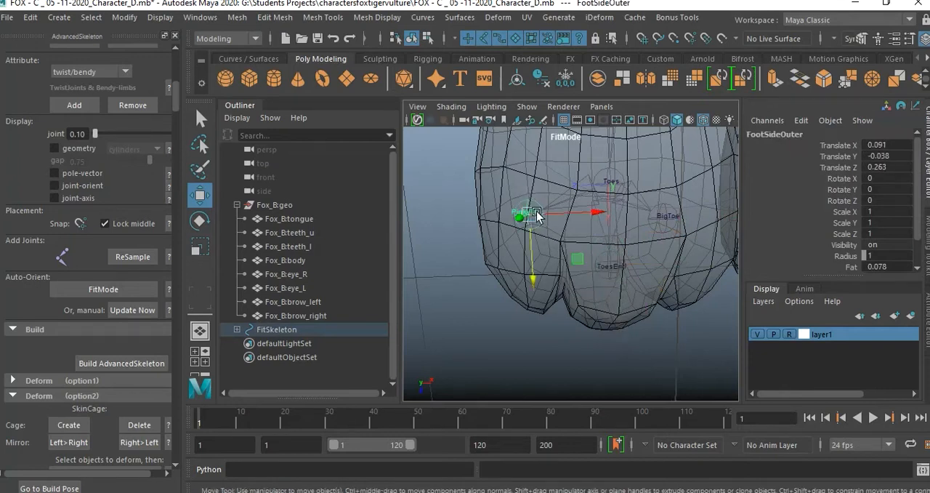
left_click_drag(538, 279, 536, 320)
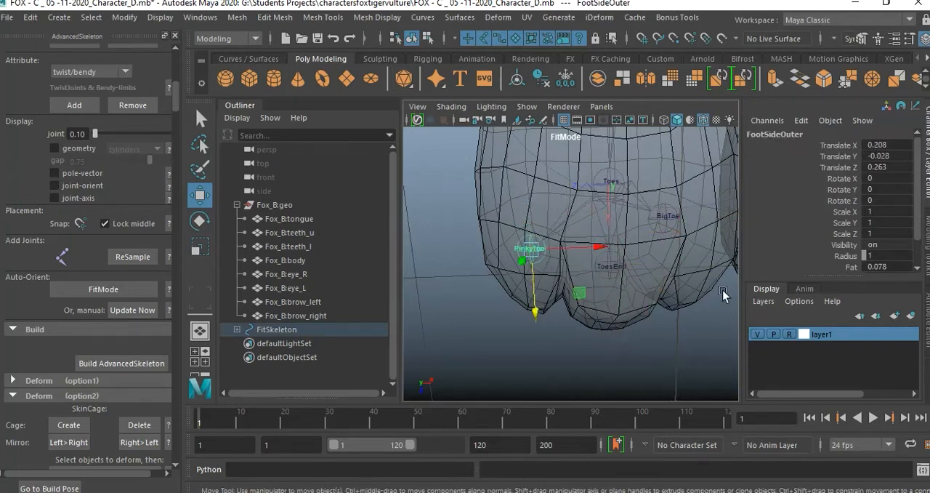
left_click(671, 227)
left_click_drag(661, 278, 661, 313)
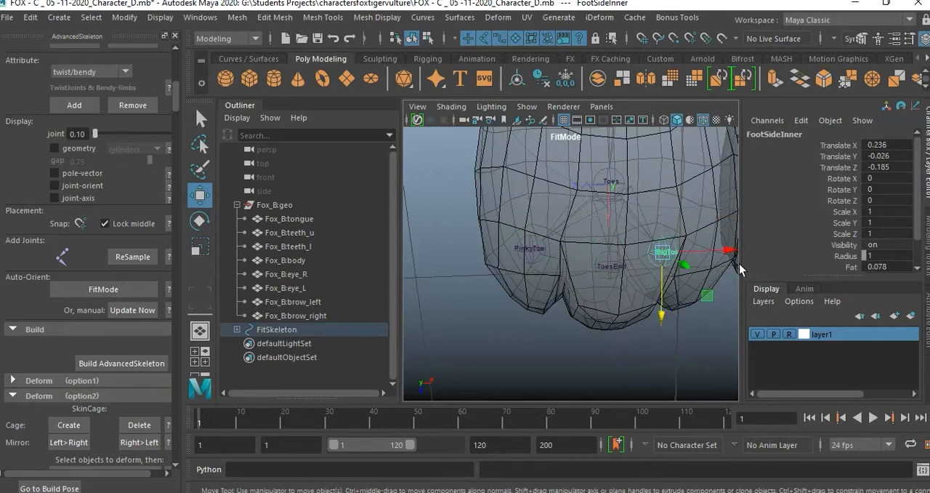
left_click_drag(680, 310, 680, 315)
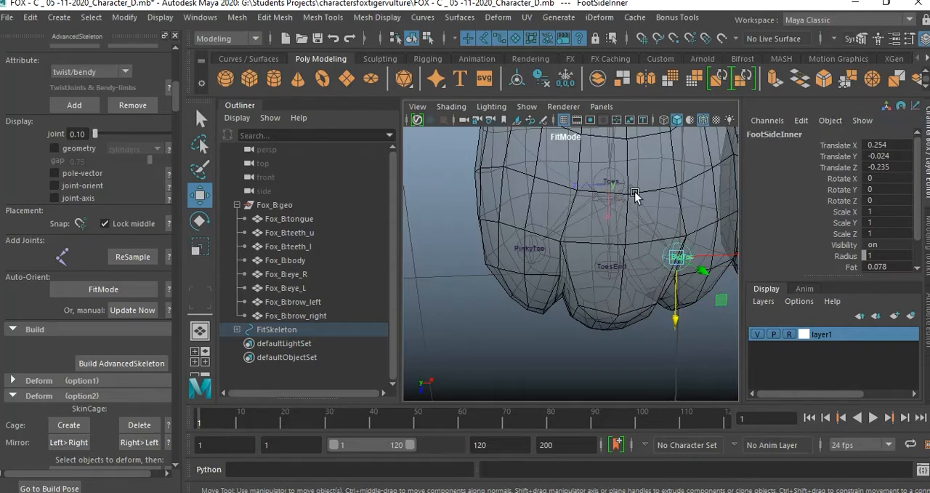
Raise the FootSideInner joint closer to the sole of the foot, Translate Y about -0.006.
key("space")
key("space")
left_click_drag(638, 255, 706, 186, "alt")
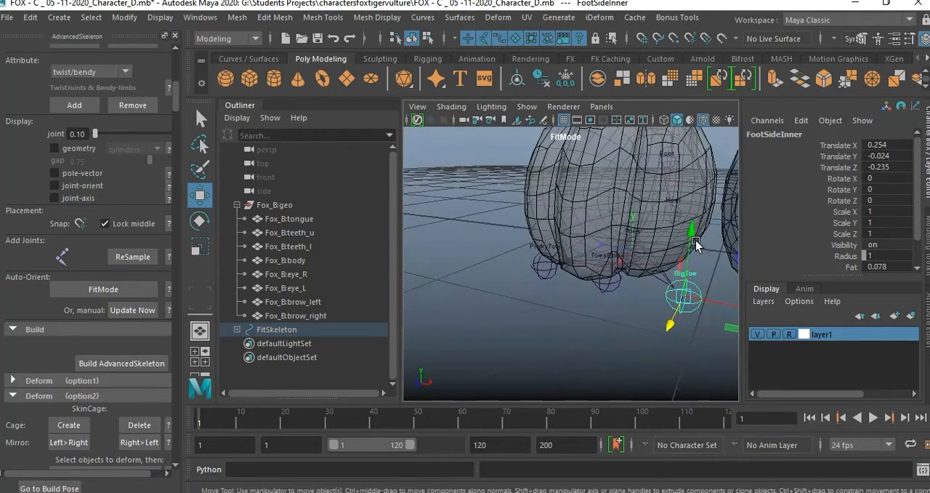
left_click_drag(691, 232, 694, 202)
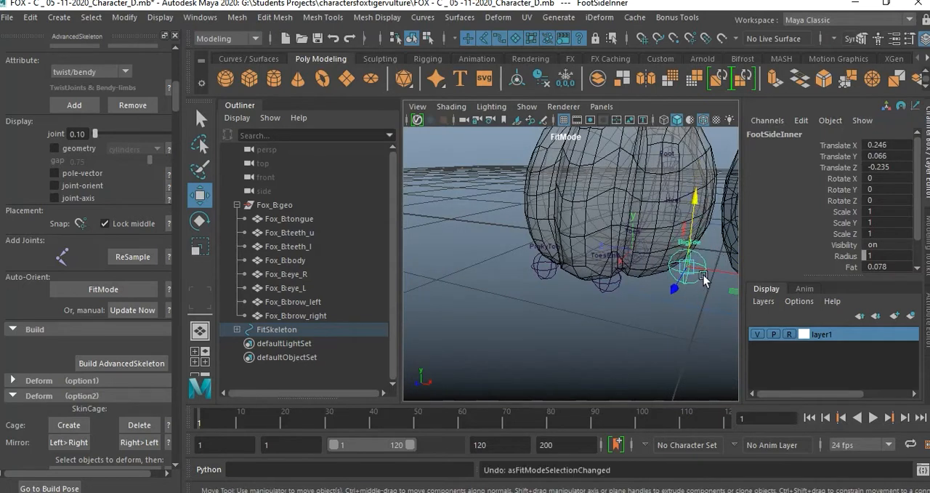
left_click_drag(687, 304, 667, 250, "alt")
left_click_drag(663, 195, 664, 211)
Turn on X-Ray shading in the side view to show the toe joints through the foot mesh.
key("space")
key("space")
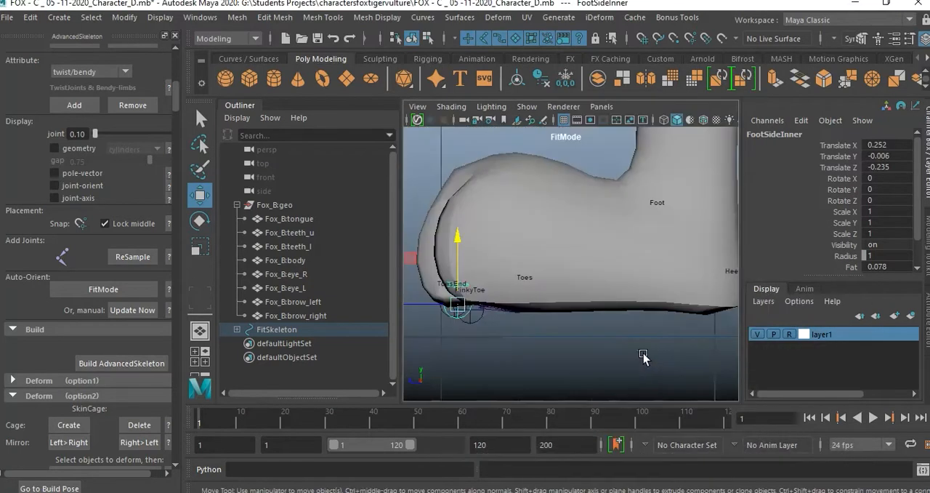
scroll(567, 339, "up", 3)
middle_click_drag(487, 327, 590, 335, "alt")
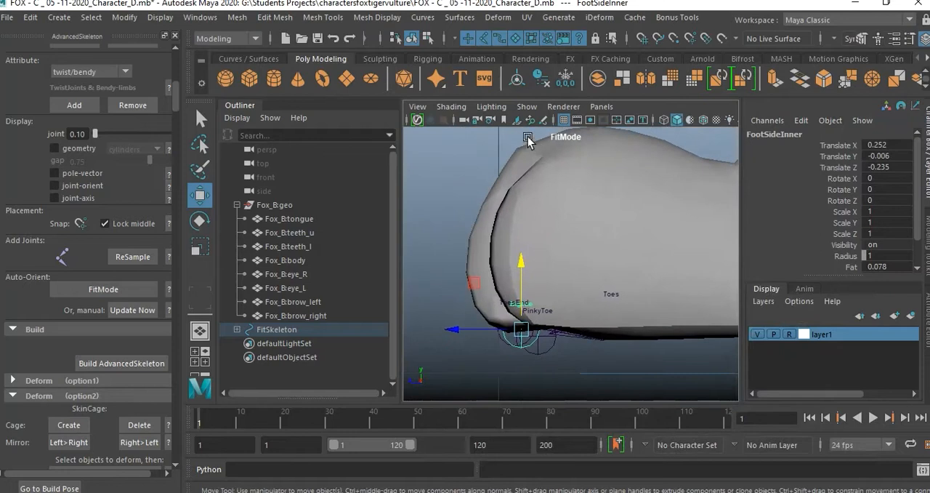
left_click(452, 107)
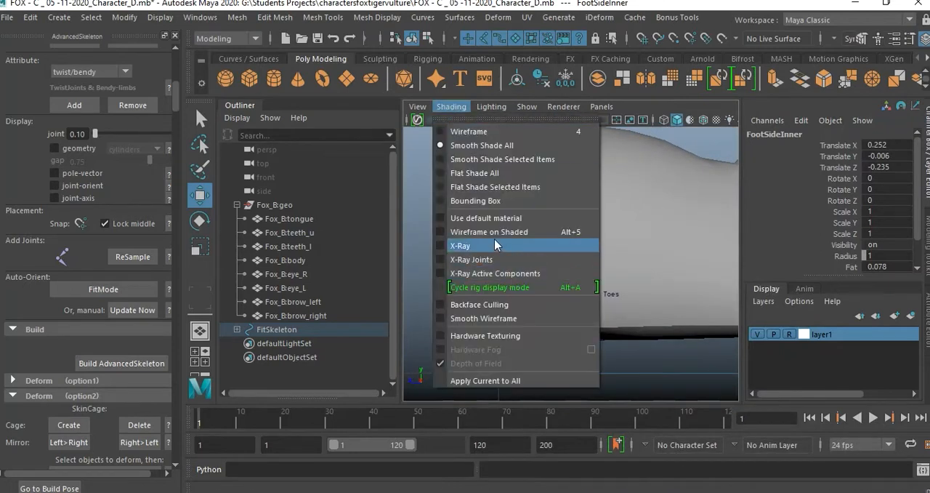
left_click(495, 245)
Raise the FootSideInner and ToesEnd joints inside the toe mesh and line them up, with ToesEnd at Translate X about 0.255.
left_click(521, 270)
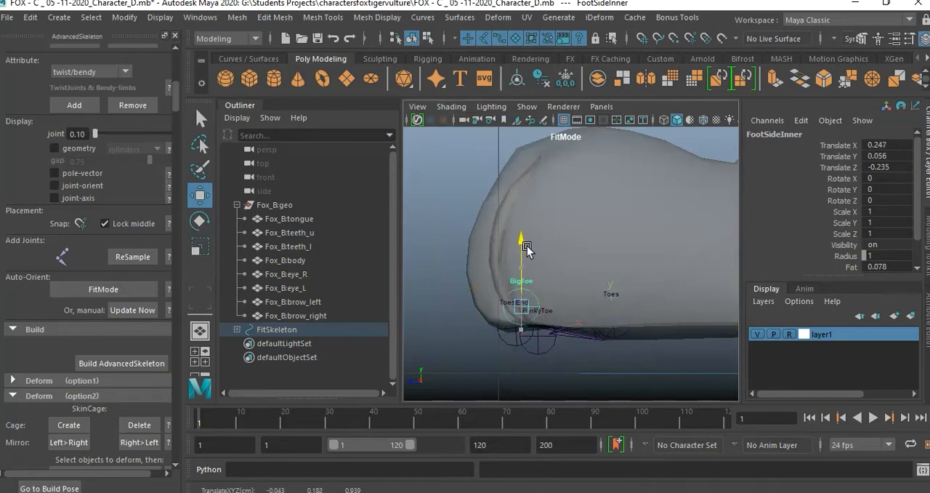
left_click_drag(526, 241, 526, 241)
left_click(541, 304)
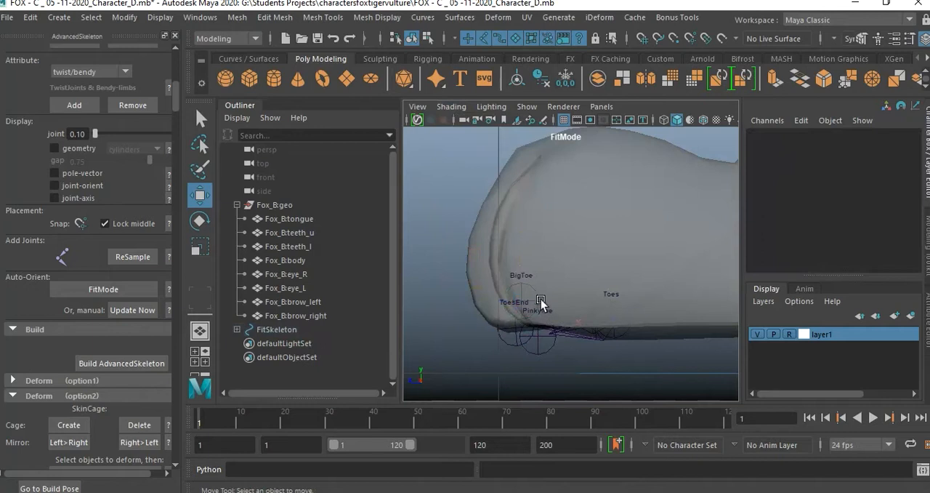
left_click_drag(509, 342, 564, 295)
left_click_drag(447, 306, 451, 306)
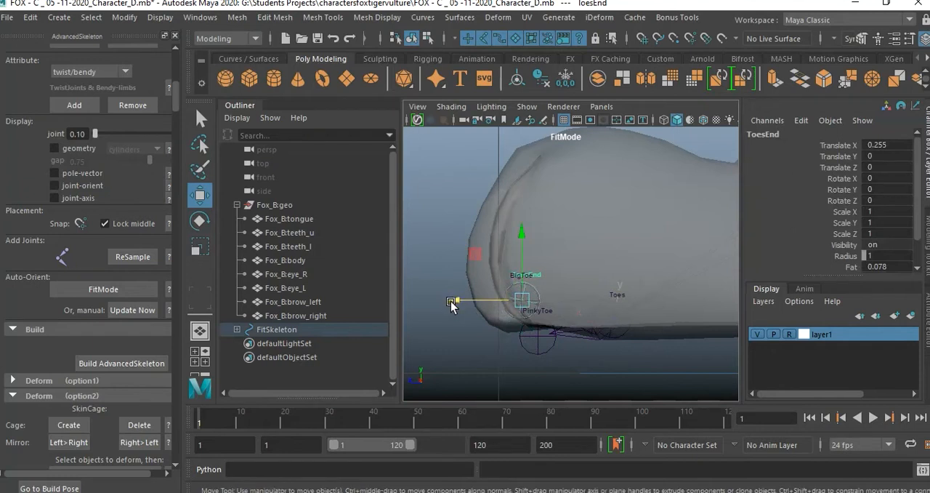
Raise the FootSideOuter joint and move it forward level with the other toe joints, Translate X about 0.255, Translate Y about -0.006.
left_click(552, 346)
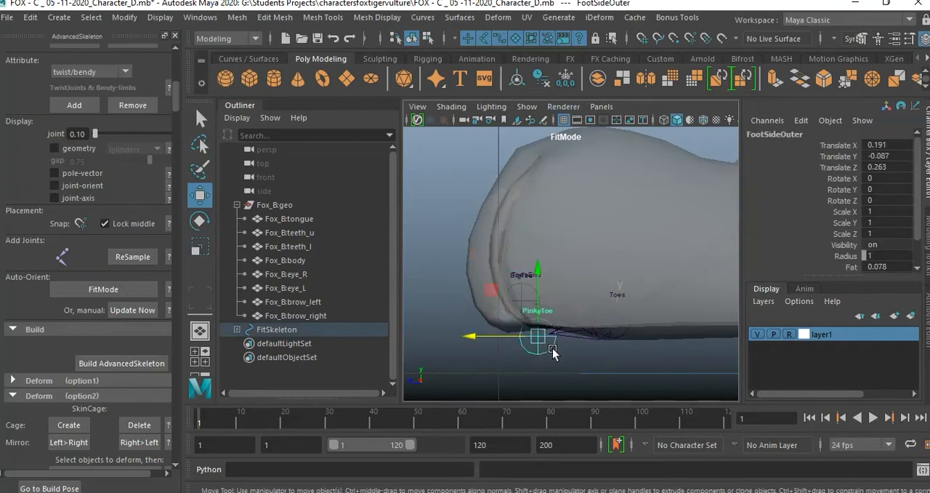
left_click_drag(540, 263, 541, 233)
left_click_drag(469, 304, 452, 301)
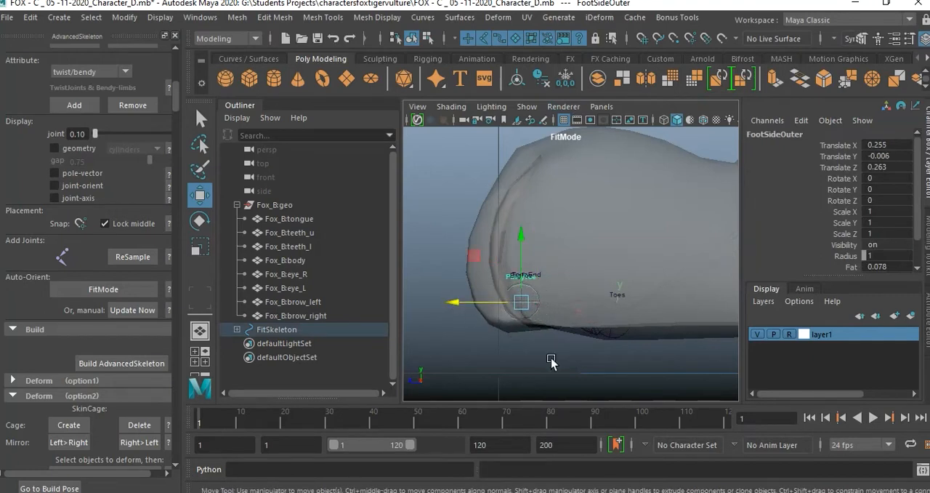
Raise only the Toes joint's pivot level with the toe-end joints, Translate X about 0.28.
left_click(614, 319)
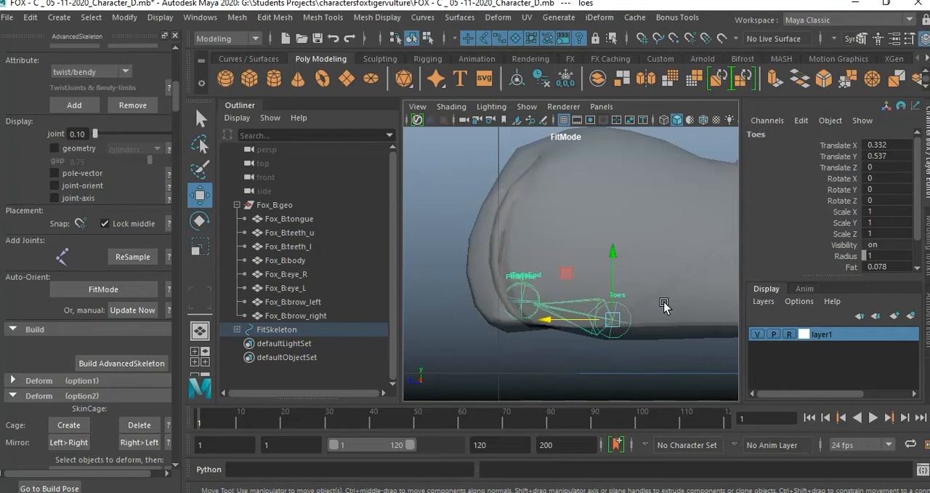
key("d")
left_click_drag(610, 263, 610, 242)
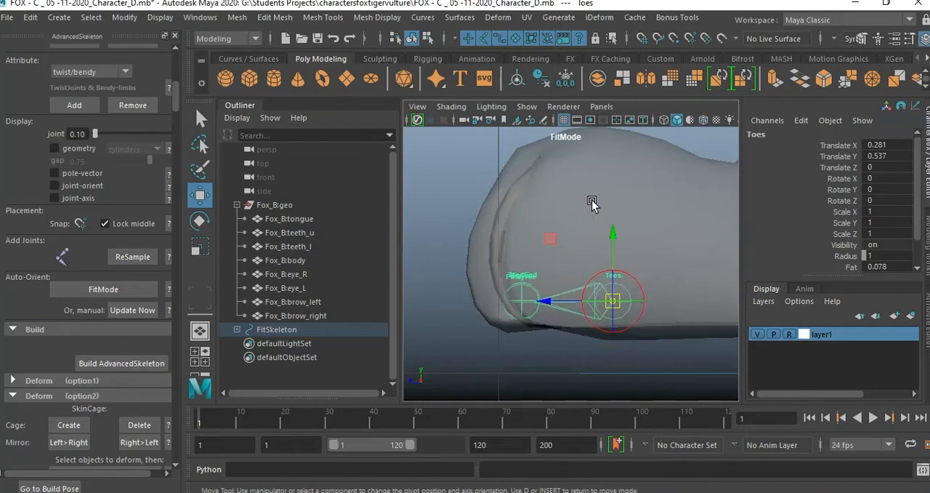
Move the FootSideOuter joint inward into the outer toe in the perspective view, Translate Z about 0.215.
key("space")
key("space")
left_click_drag(582, 247, 608, 328, "alt")
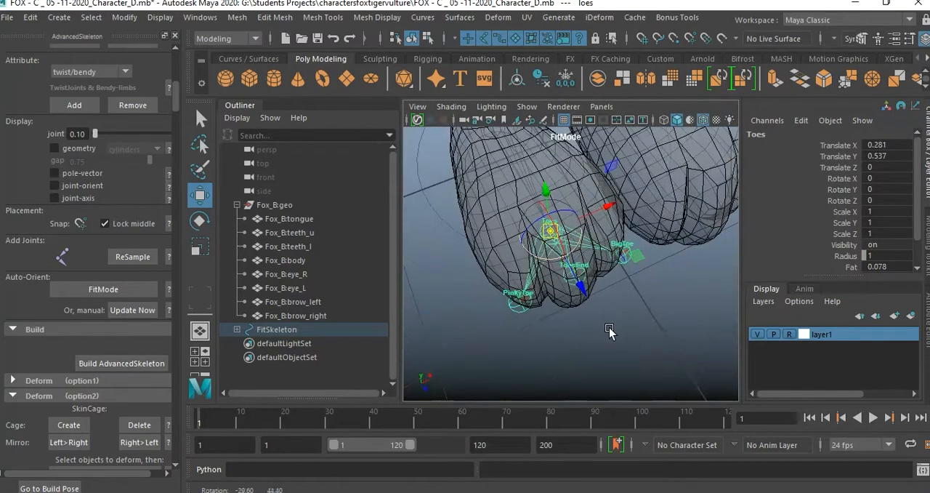
left_click(520, 309)
left_click_drag(577, 279, 589, 274)
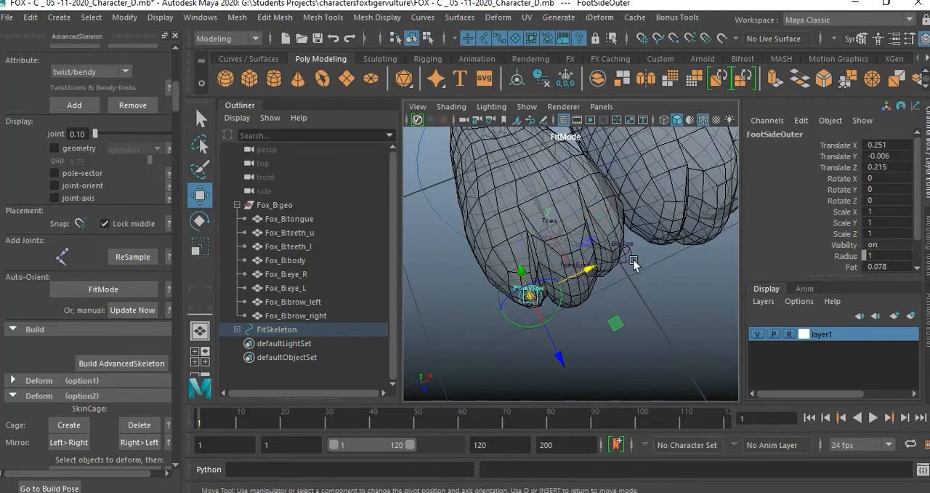
Move the FootSideInner joint inward into the inner toe, Translate Z about -0.13.
left_click(636, 262)
left_click_drag(668, 235, 654, 241)
left_click(670, 315)
left_click_drag(670, 314, 545, 275, "alt")
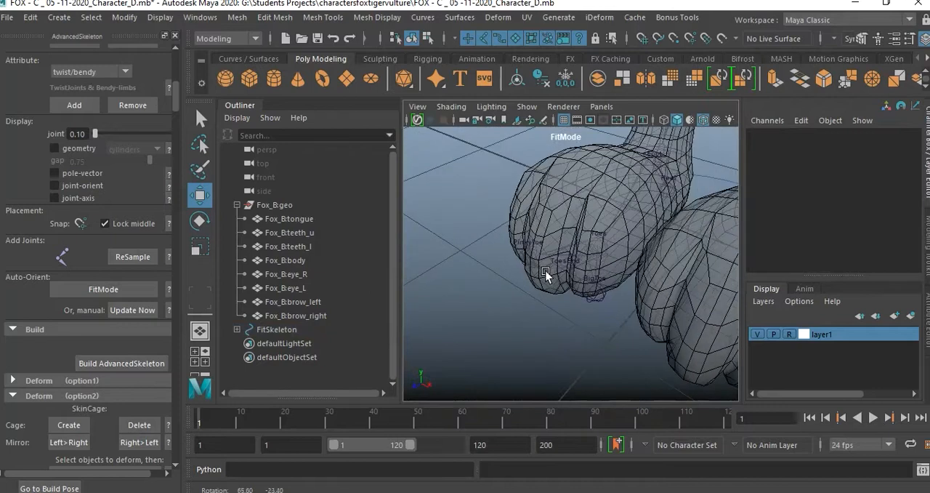
left_click(601, 301)
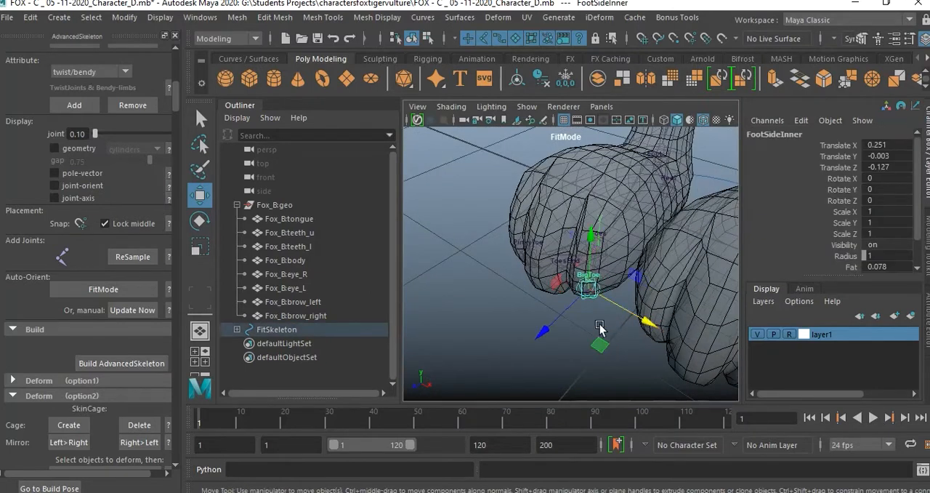
Check the ToesEnd joint's placement in the middle toe and the toe joints from the side of the foot.
left_click(548, 328)
left_click_drag(550, 326, 585, 321, "alt")
left_click(568, 288)
left_click_drag(590, 271, 621, 276)
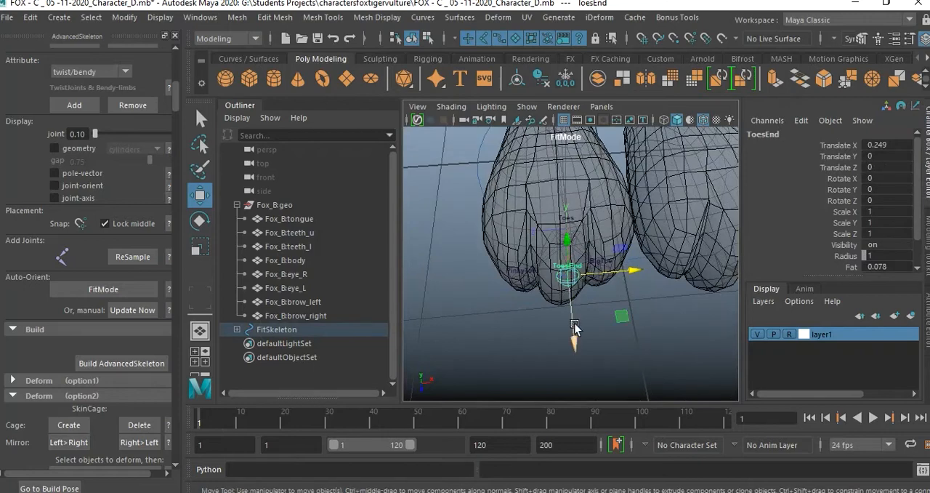
left_click(502, 341)
left_click_drag(523, 330, 618, 242, "alt")
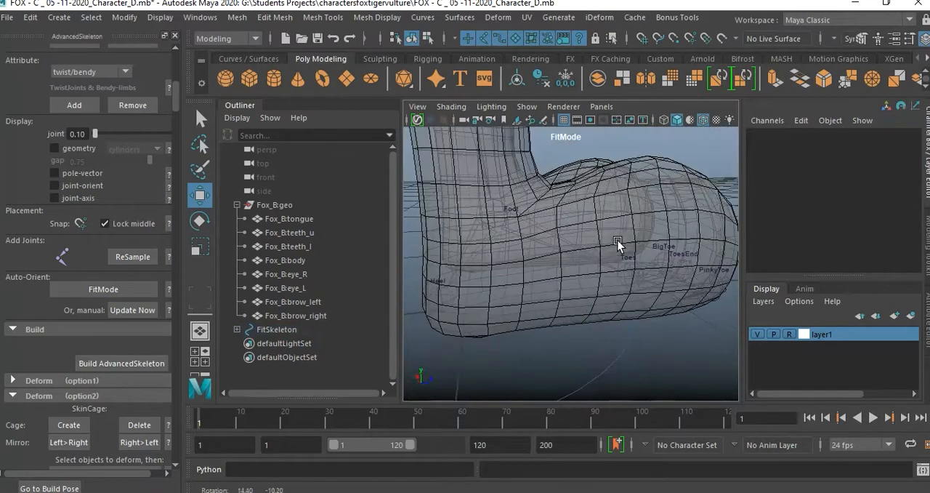
Shift the Heel joint sideways to the centre of the heel in the front view, Translate Z about 0.03.
left_click_drag(560, 257, 610, 306, "alt")
left_click(569, 330)
left_click_drag(574, 338, 578, 285, "alt")
key("space")
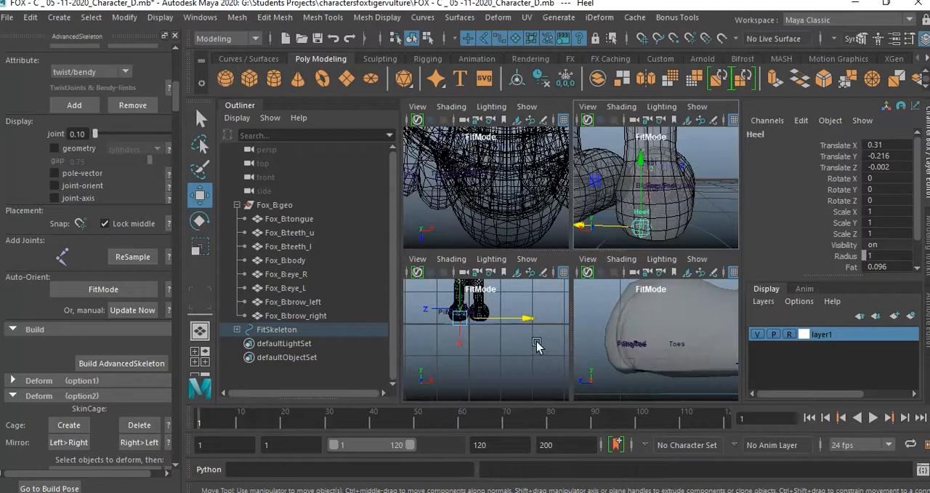
key("space")
right_click_drag(498, 275, 610, 320, "alt")
middle_click_drag(480, 191, 585, 349, "alt")
right_click_drag(517, 351, 629, 372, "alt")
middle_click_drag(640, 373, 631, 306, "alt")
right_click_drag(597, 285, 643, 300, "alt")
middle_click_drag(637, 304, 706, 265, "alt")
left_click_drag(665, 330, 654, 324)
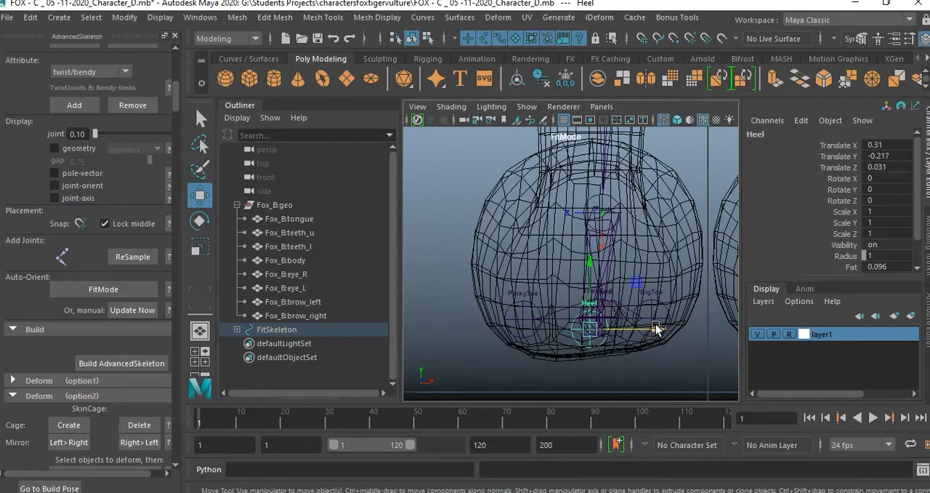
Return to the perspective view of the legs, clear the joint selection and turn on X-Ray Joints.
key("space")
key("space")
key("space")
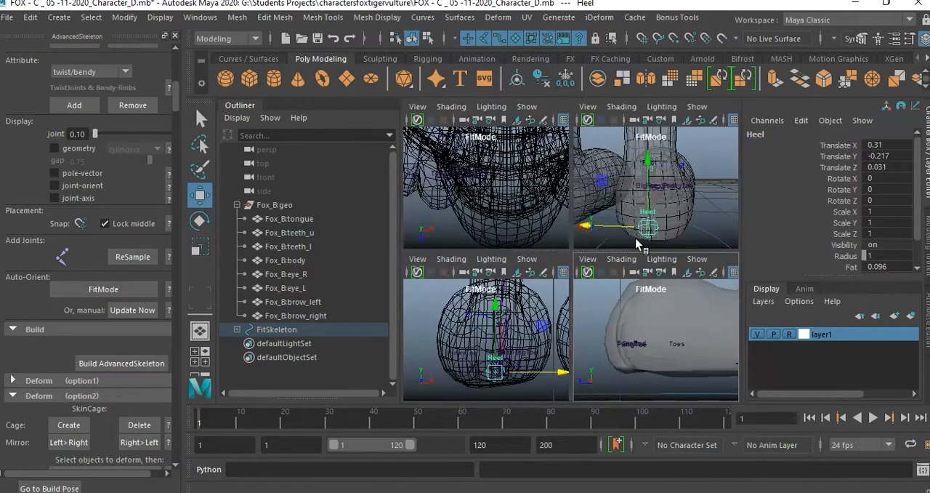
key("space")
left_click_drag(657, 213, 638, 293, "alt")
scroll(637, 293, "down", 4)
left_click(643, 338)
left_click_drag(643, 338, 587, 247, "alt")
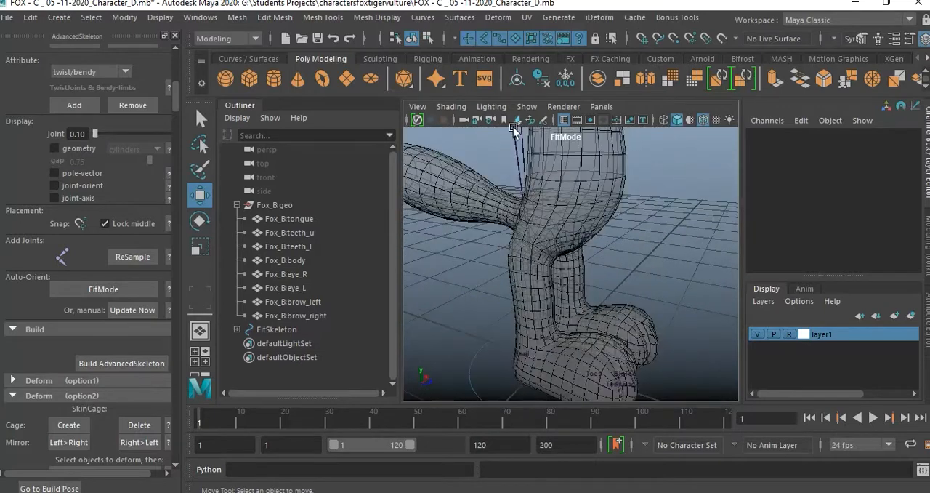
left_click(441, 107)
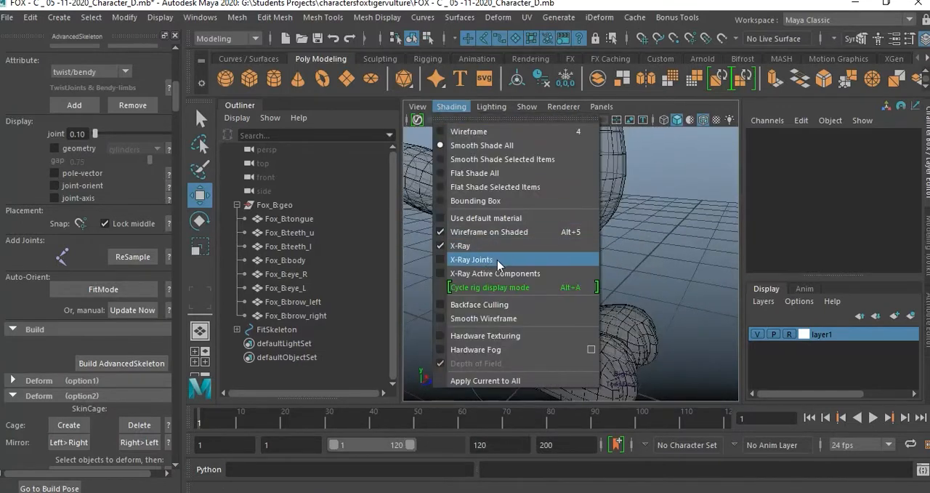
left_click(486, 261)
mouse_move(653, 275)
left_mouse_down("alt")
mouse_move(426, 256)
mouse_move(662, 290)
mouse_move(613, 316)
mouse_move(587, 293)
mouse_move(507, 298)
mouse_move(552, 299)
left_mouse_up("alt")
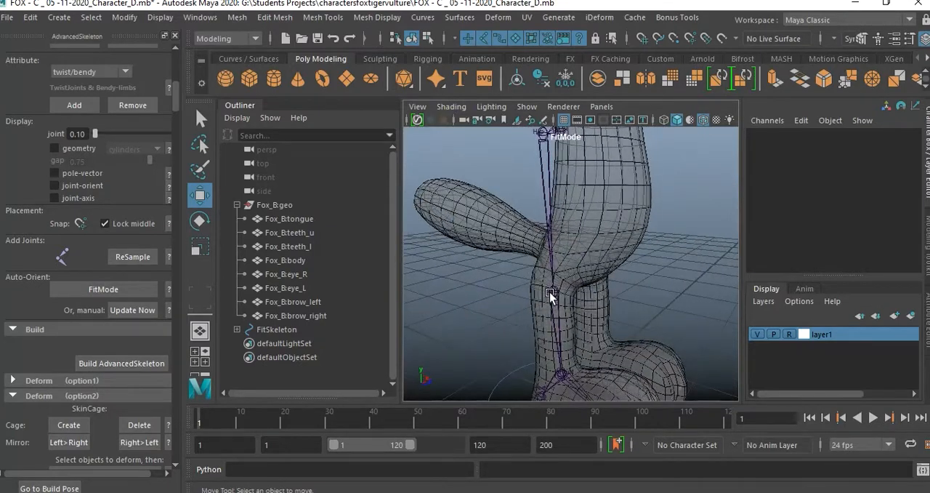
Lower only the Knee joint's pivot to the middle of the leg mesh, Translate X about 1.63.
left_click(550, 293)
left_click_drag(604, 312, 571, 280, "alt")
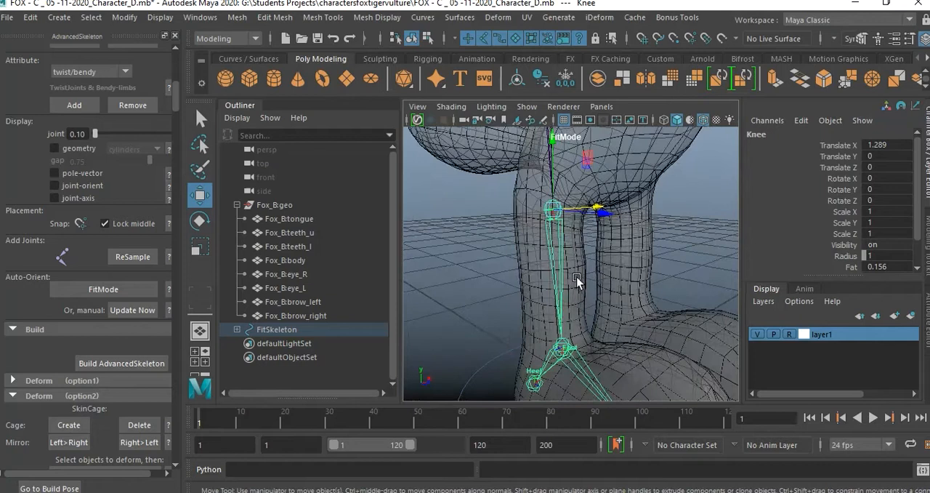
key("d")
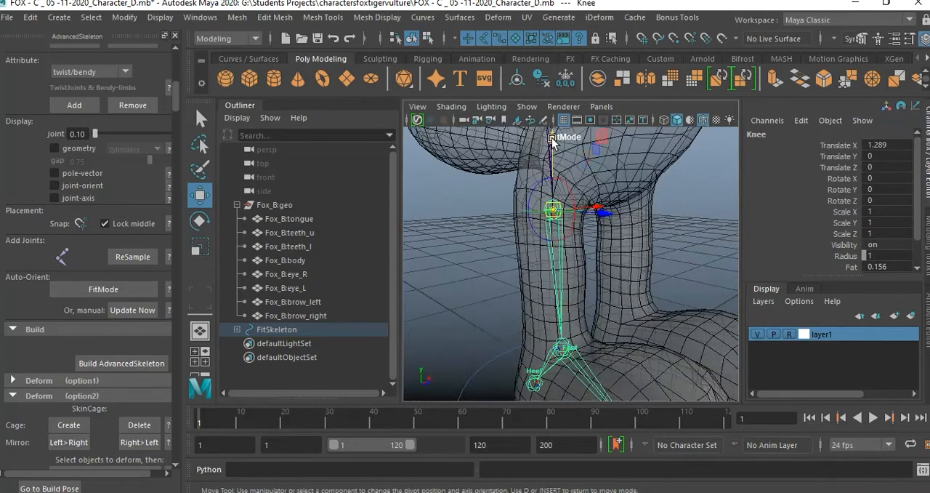
left_click_drag(553, 138, 571, 205)
left_click_drag(580, 278, 638, 301, "alt")
left_click_drag(602, 279, 509, 277)
left_click_drag(567, 275, 651, 299, "alt")
left_click_drag(648, 232, 620, 227, "alt")
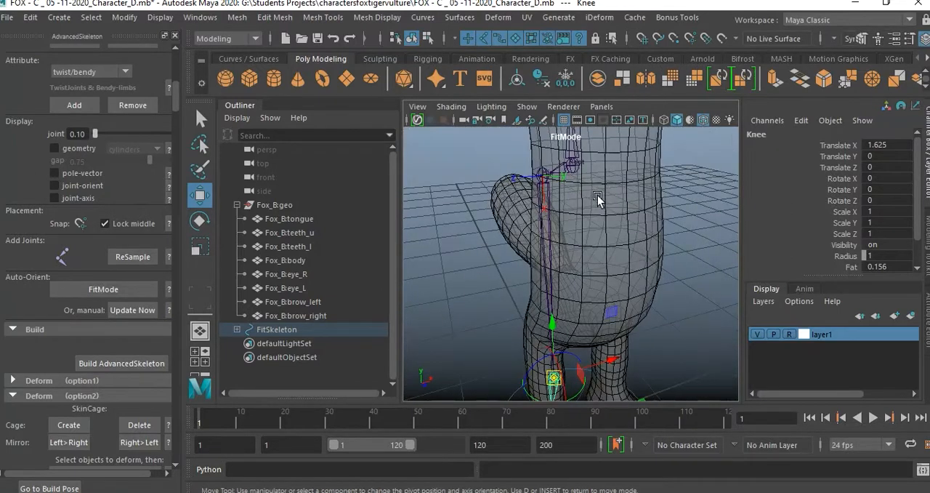
key("q")
left_click(550, 180)
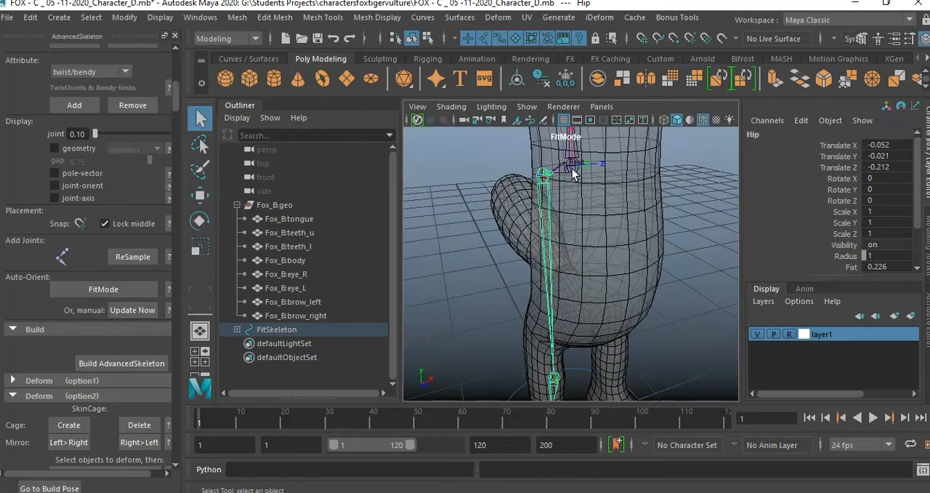
left_click(572, 172)
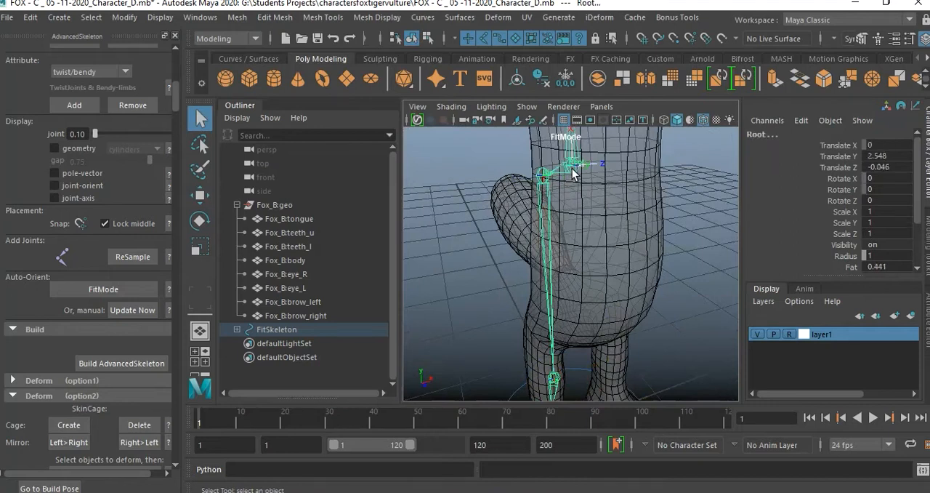
key("w")
key("d")
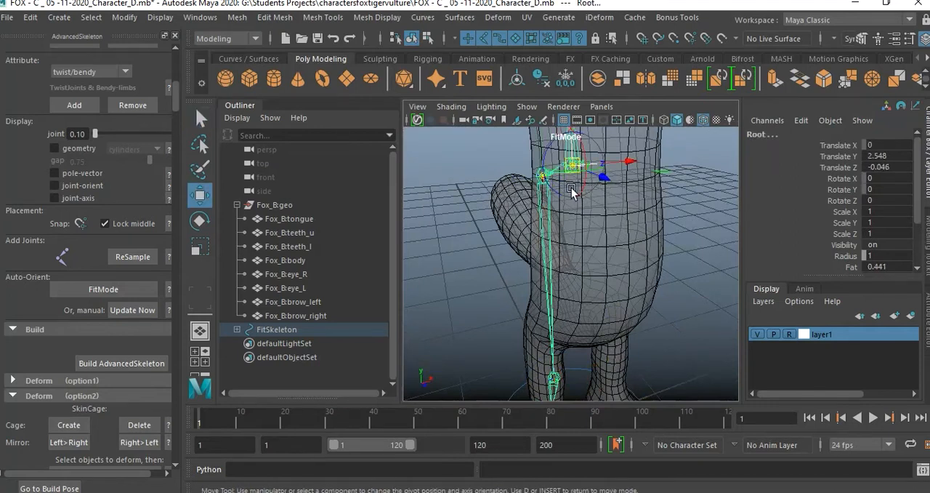
left_click(613, 205)
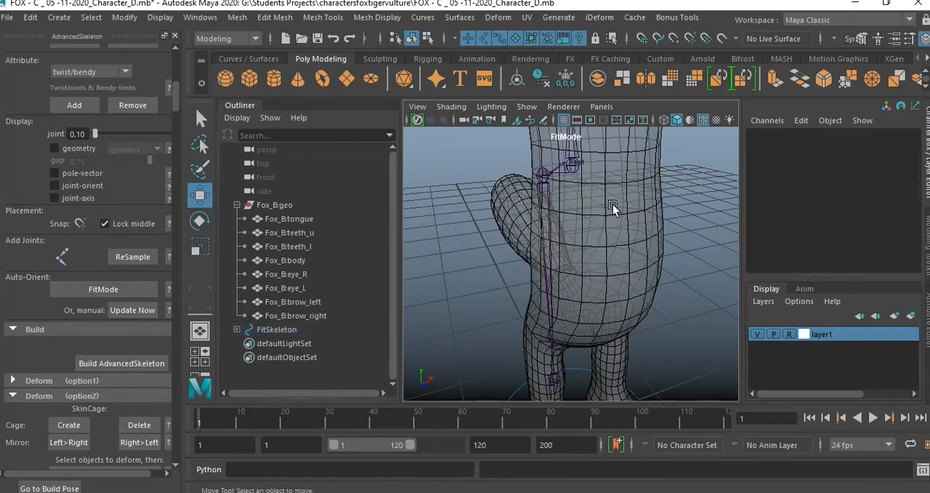
Lower only the pivots of the Hip and Root joints together to just above the crotch of the mesh, Root Translate Y about 1.46.
left_click(544, 176)
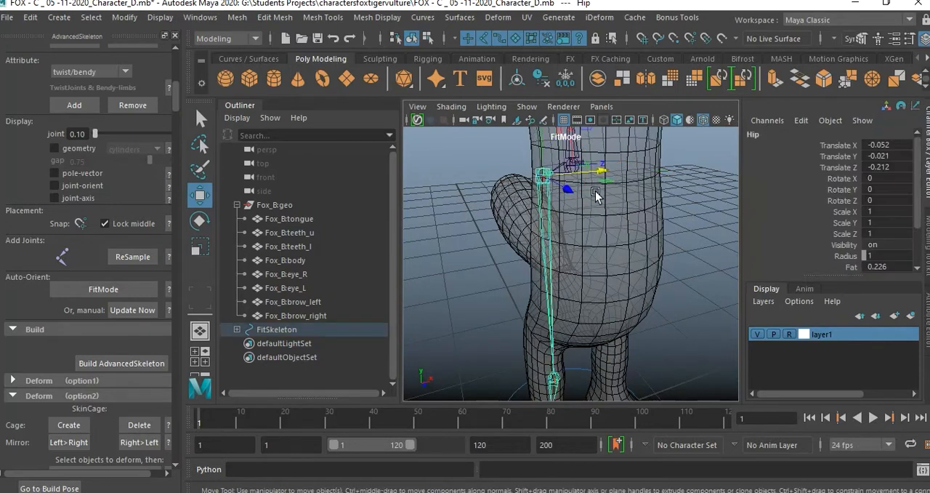
key("q")
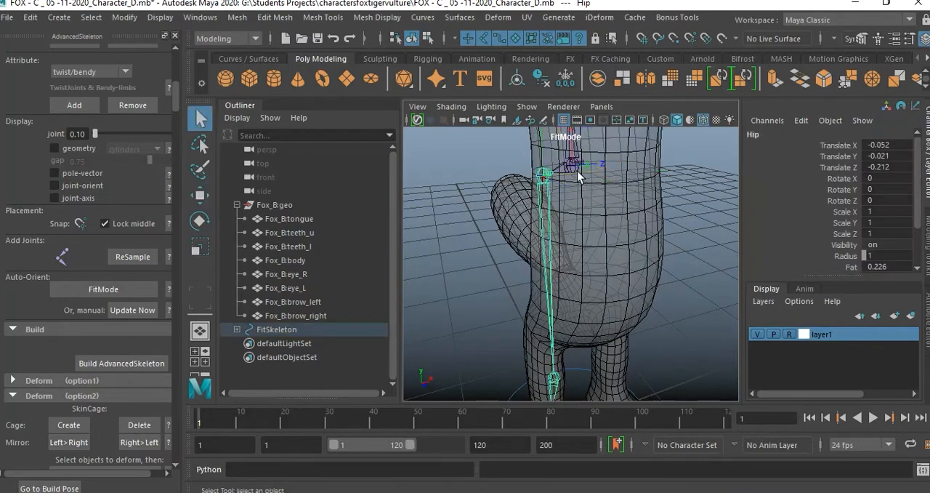
key("w")
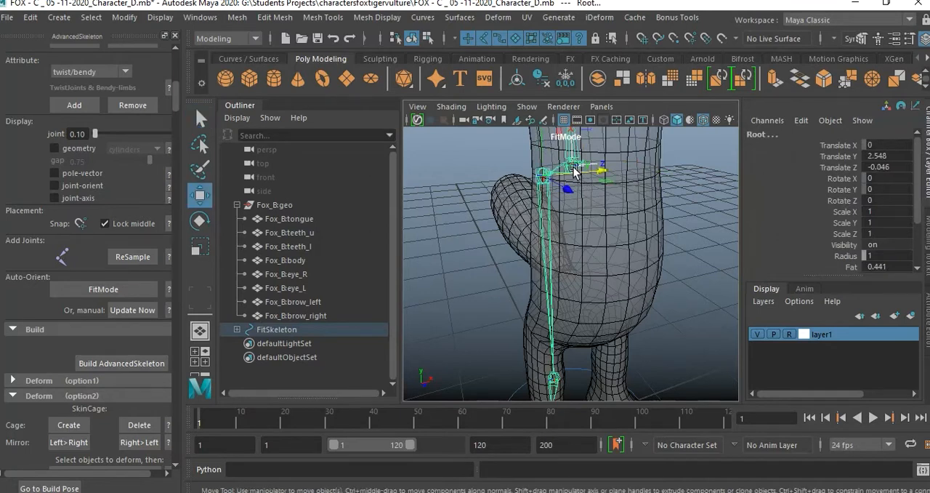
left_click_drag(636, 229, 613, 225, "alt")
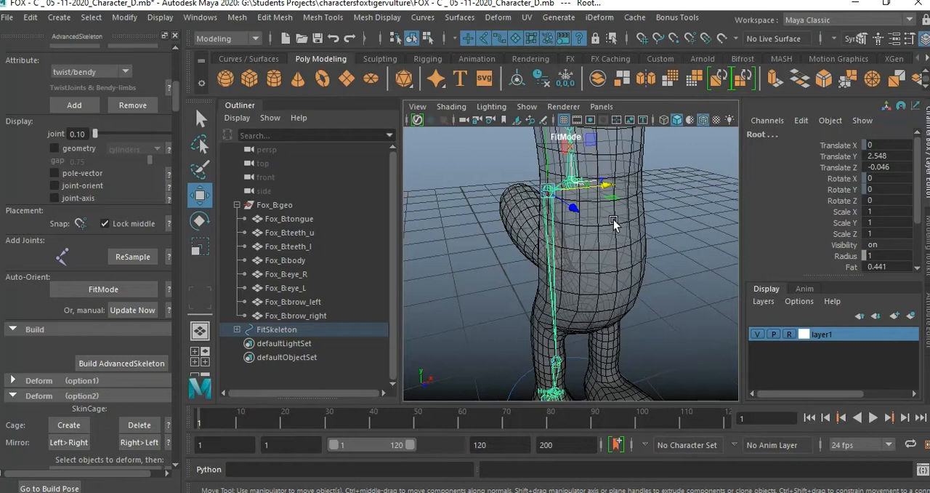
key("d")
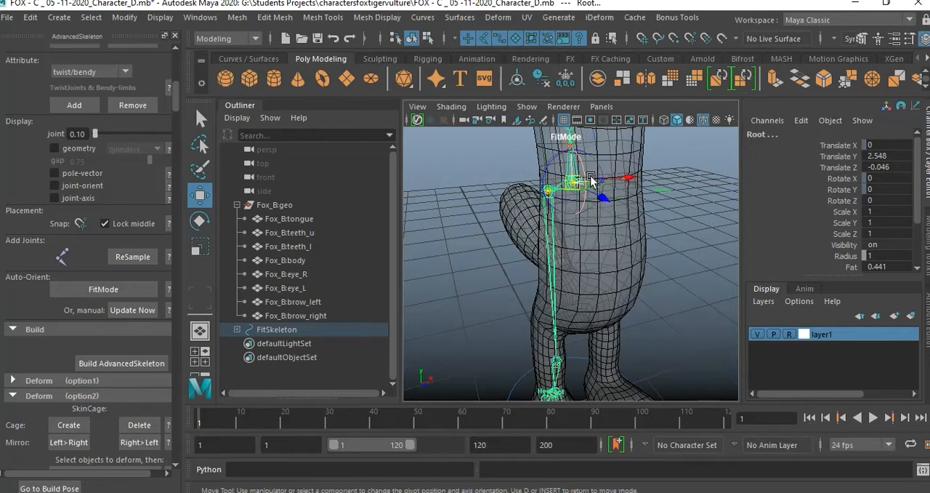
left_click_drag(622, 238, 607, 195, "alt")
left_click_drag(570, 148, 575, 297)
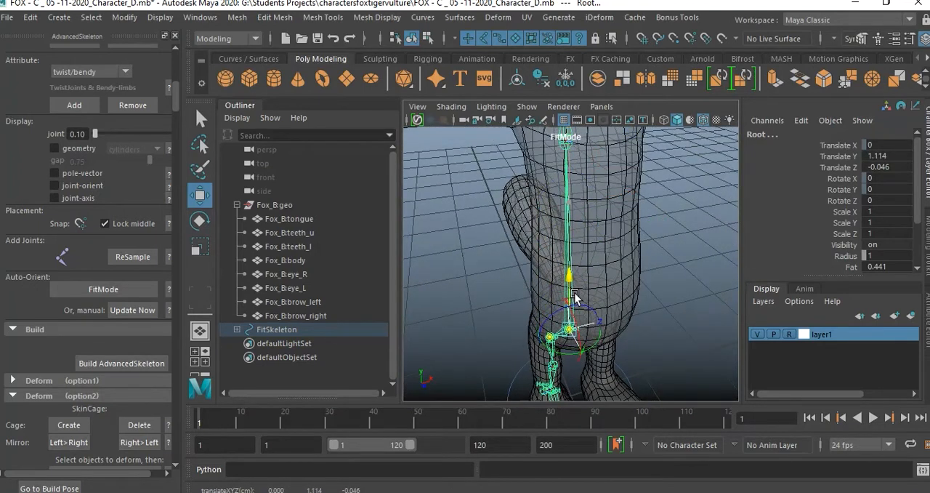
left_click_drag(639, 307, 558, 137, "alt")
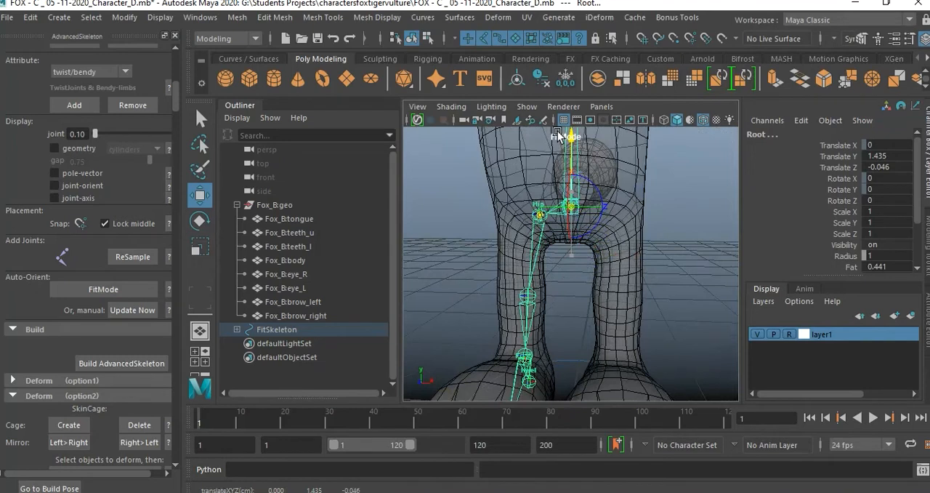
left_click_drag(558, 135, 559, 128)
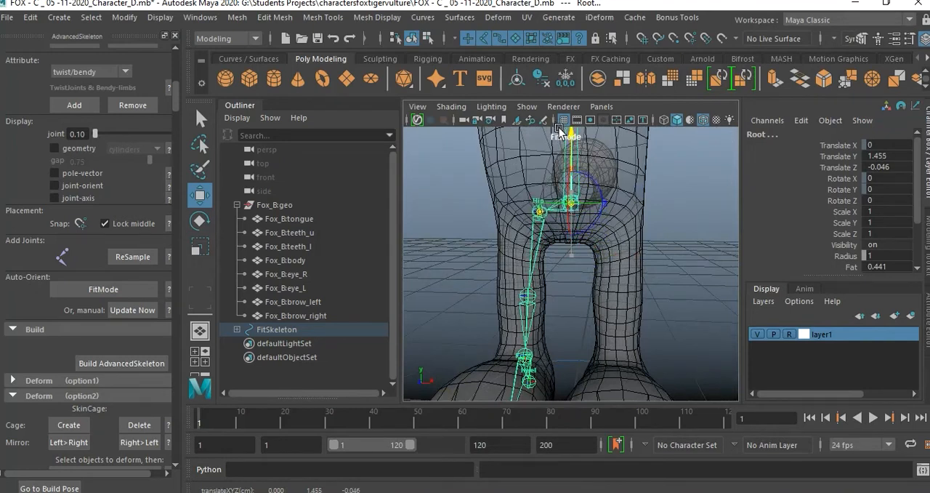
Try to shift the Hip joint with its whole leg chain sideways, Translate Z about -0.28, and undo the shift.
left_click(580, 256)
left_click(536, 217)
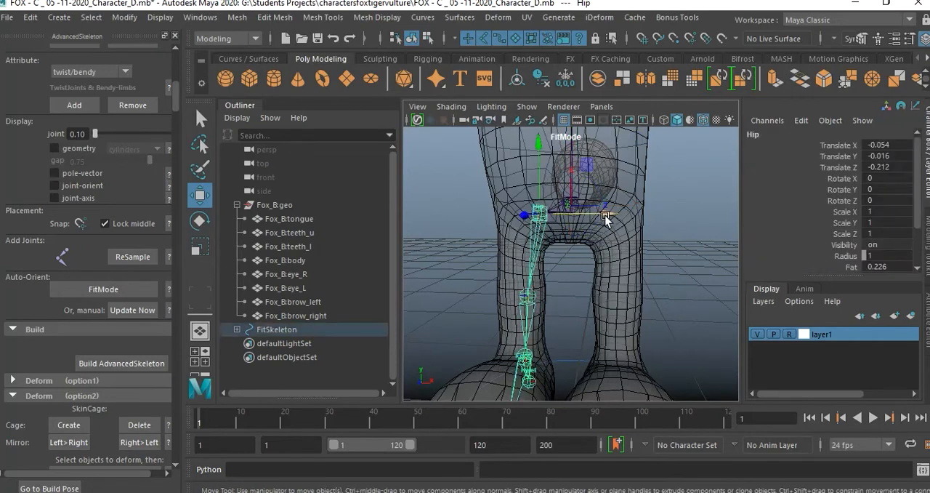
left_click_drag(605, 215, 598, 217)
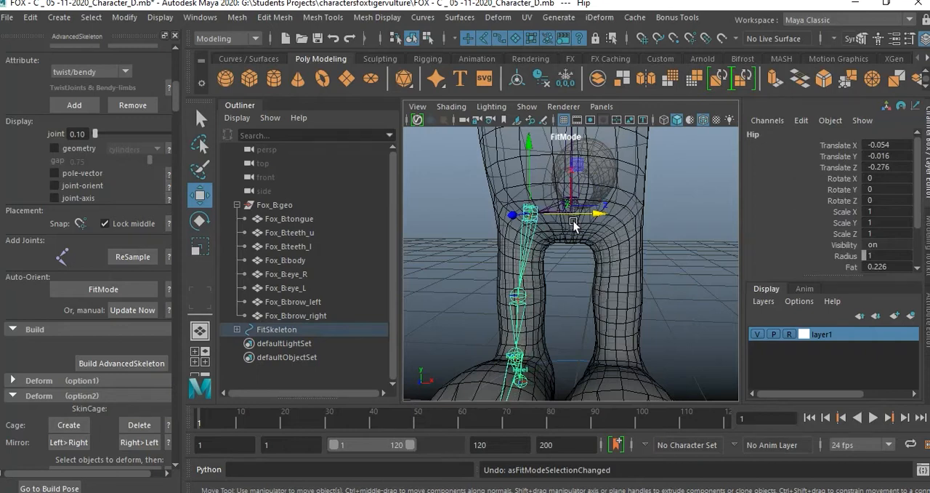
left_click_drag(608, 293, 583, 297, "alt")
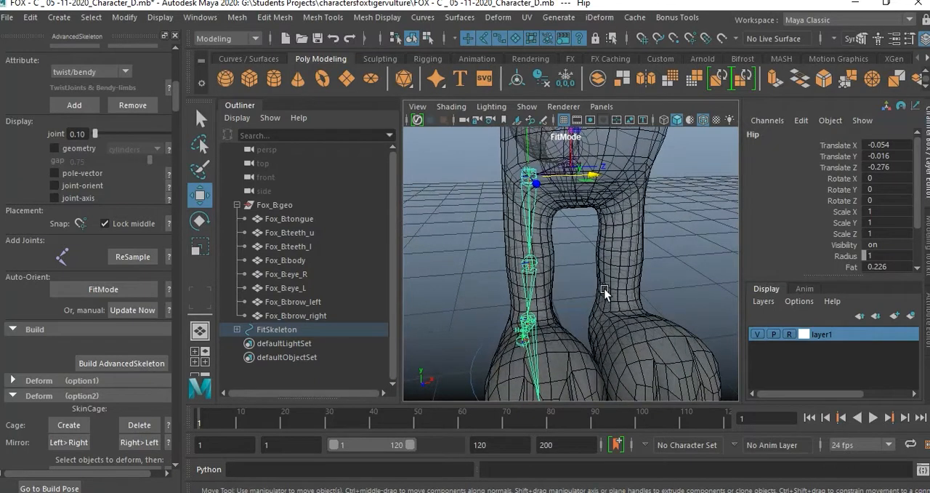
key("ctrl+z")
key("ctrl+z")
Move only the Hip joint's pivot outward and down to the top of the leg in the front view, Translate X about -0.17, Z about -0.25.
left_click_drag(607, 290, 576, 297, "alt")
right_click_drag(592, 260, 547, 243, "alt")
left_click_drag(546, 247, 551, 210, "alt")
left_click(667, 207)
left_click(550, 197)
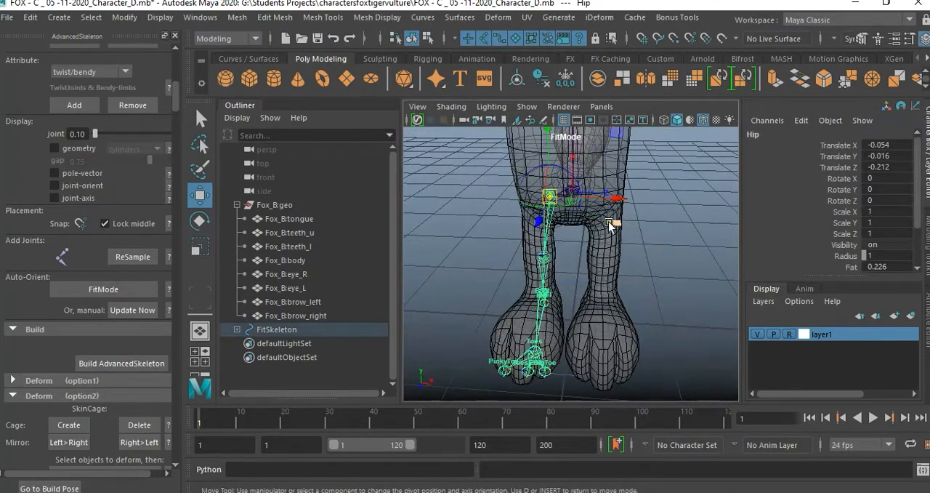
key("space")
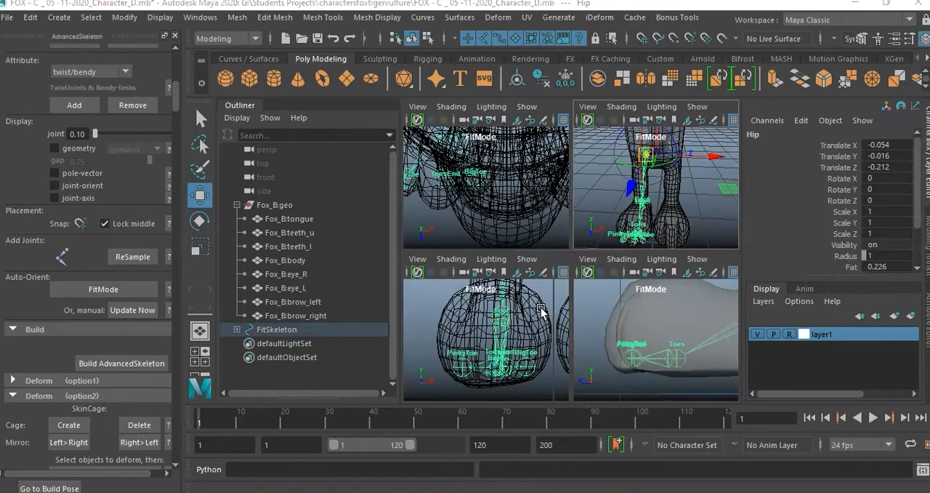
key("space")
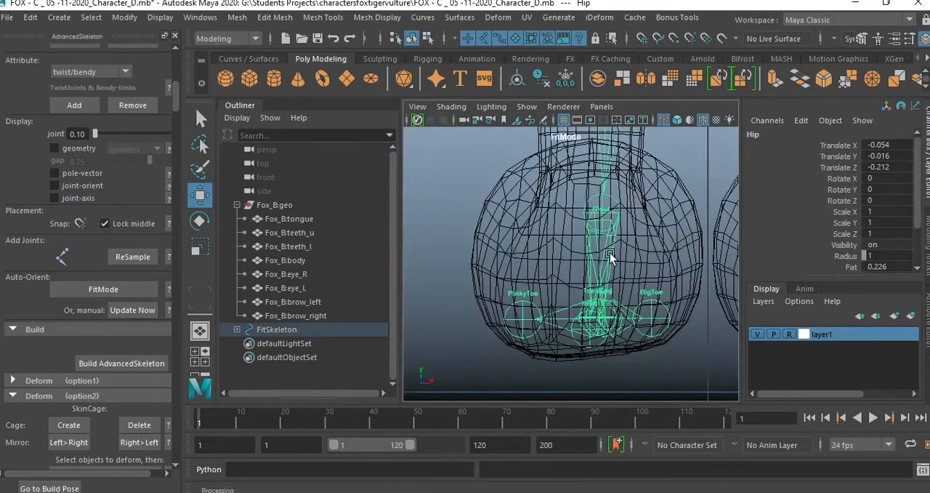
scroll(554, 260, "down", 10)
scroll(554, 311, "up", 10)
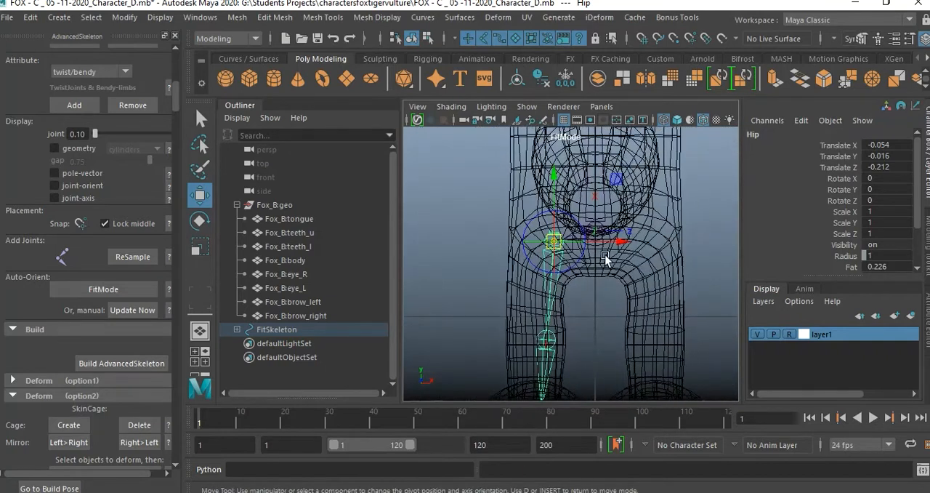
left_click_drag(619, 243, 612, 242)
left_click_drag(554, 216, 547, 213)
key("d")
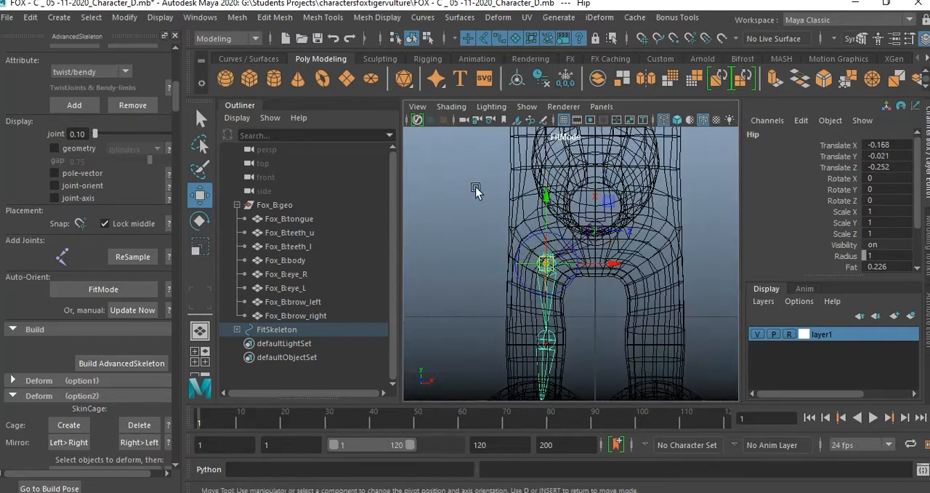
Nudge the Knee joint sideways and slightly in height to the centre of the leg mesh in the front view, and clear the selection.
middle_click_drag(583, 311, 579, 284, "alt")
right_click_drag(579, 284, 617, 330, "alt")
middle_click_drag(616, 330, 604, 278, "alt")
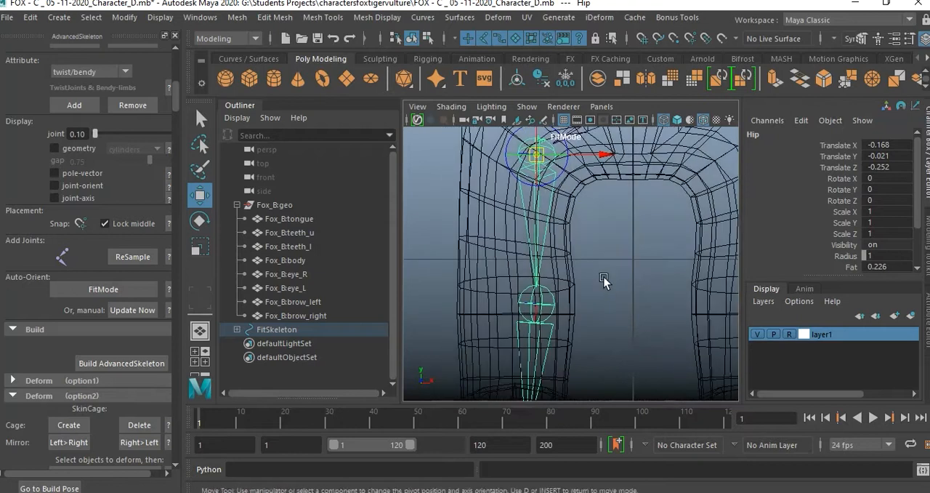
right_click_drag(605, 277, 578, 277, "alt")
left_click(548, 291)
left_click_drag(609, 293, 594, 291)
left_click_drag(534, 234, 536, 226)
left_click(611, 315)
middle_click_drag(608, 312, 607, 263, "alt")
Return to the perspective view and shift only the Hip joint's pivot front to back into the middle of the upper leg.
key("space")
key("space")
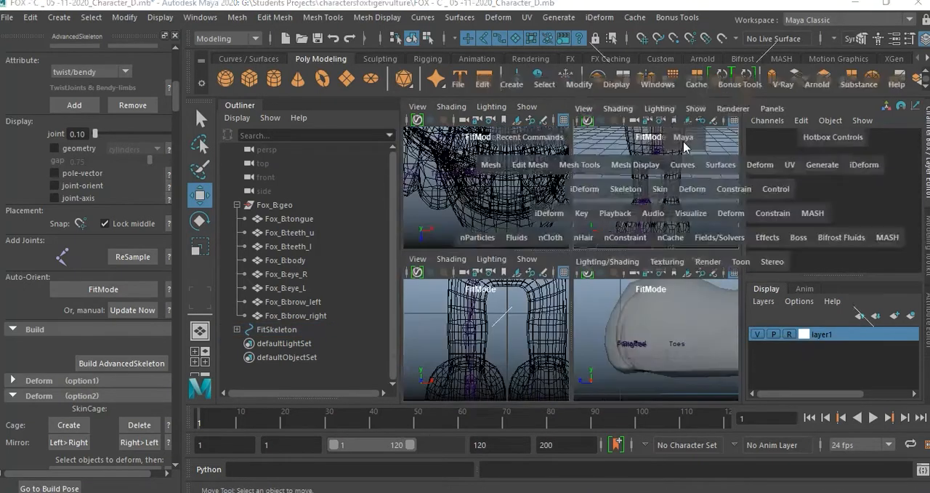
left_click_drag(603, 269, 698, 261, "alt")
mouse_move(620, 253)
right_mouse_down("alt")
mouse_move(654, 276)
mouse_move(632, 265)
right_mouse_up("alt")
mouse_move(631, 265)
left_mouse_down("alt")
mouse_move(658, 280)
mouse_move(631, 280)
left_mouse_up("alt")
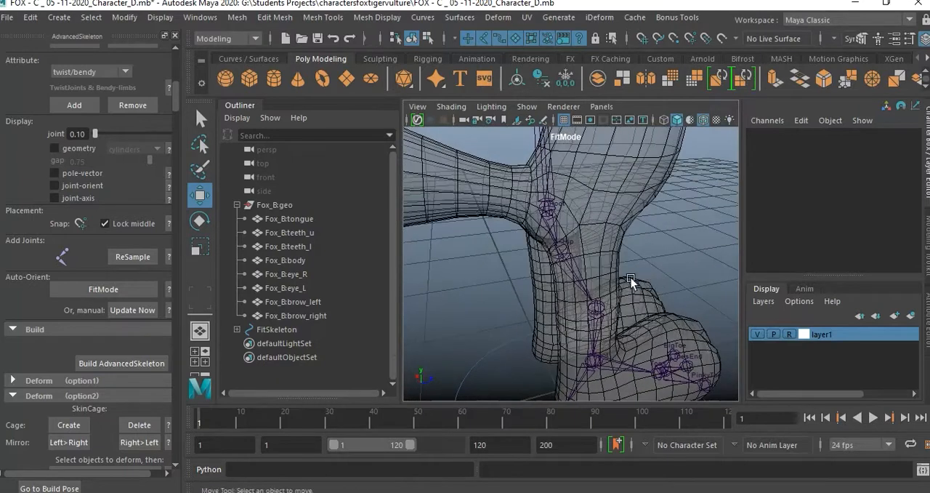
left_click(559, 251)
key("d")
left_click_drag(621, 247, 396, 231)
left_click_drag(478, 231, 487, 231)
left_click_drag(522, 301, 586, 249, "alt")
left_click(668, 277)
Move only the Root joint's pivot forward and up inside the pelvis, Translate Y about 1.55 and Translate Z about 0.07.
left_click(586, 226)
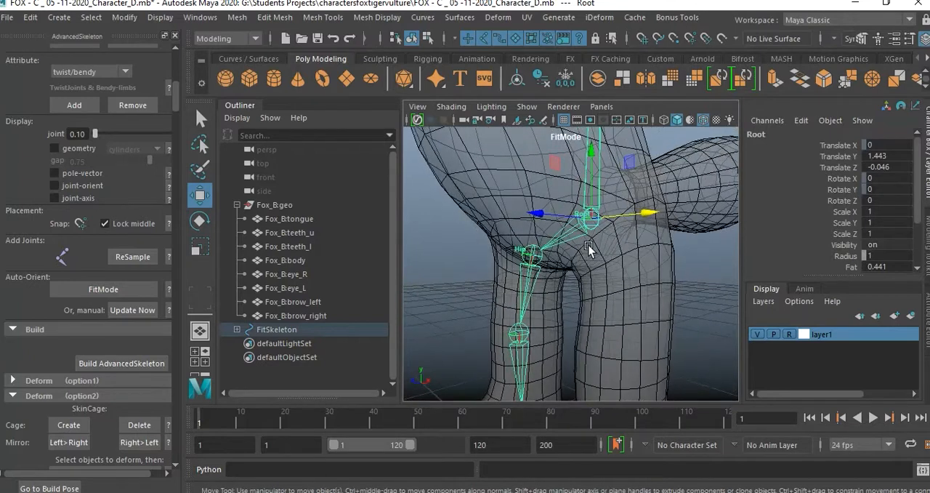
key("d")
left_click_drag(550, 220, 528, 223)
left_click_drag(647, 278, 617, 271, "alt")
middle_click_drag(628, 268, 638, 312, "alt")
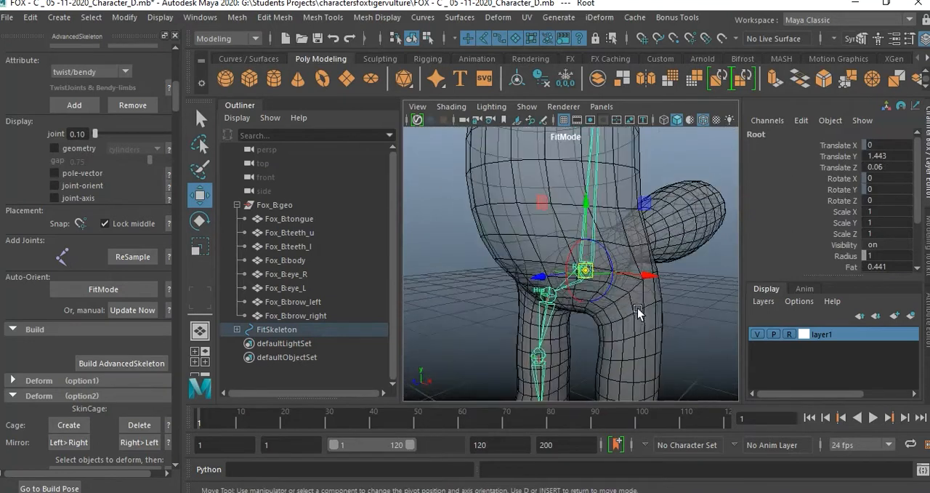
left_click_drag(637, 313, 600, 306, "alt")
left_click_drag(583, 202, 456, 231)
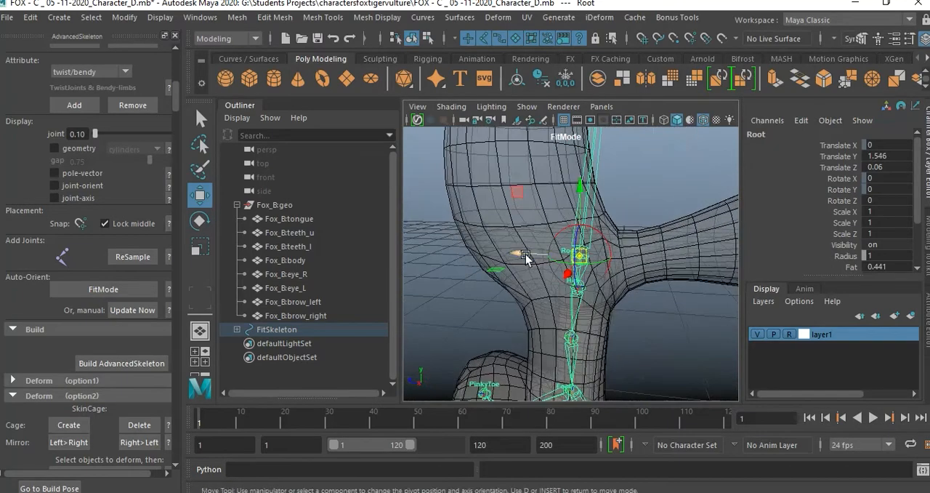
left_click_drag(522, 256, 515, 254)
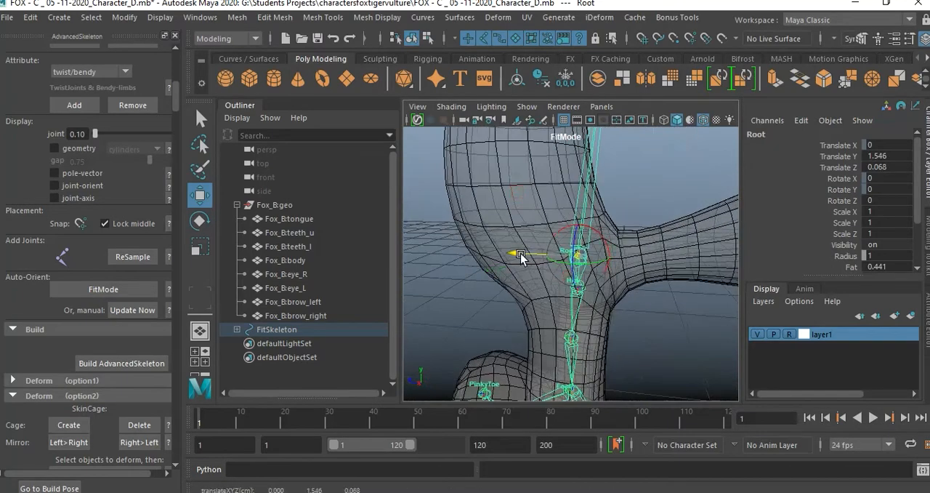
left_click(646, 338)
Lower only the Spine1 joint's pivot from the chest to the lower torso, Translate X about 0.7.
left_click_drag(678, 347, 609, 266, "alt")
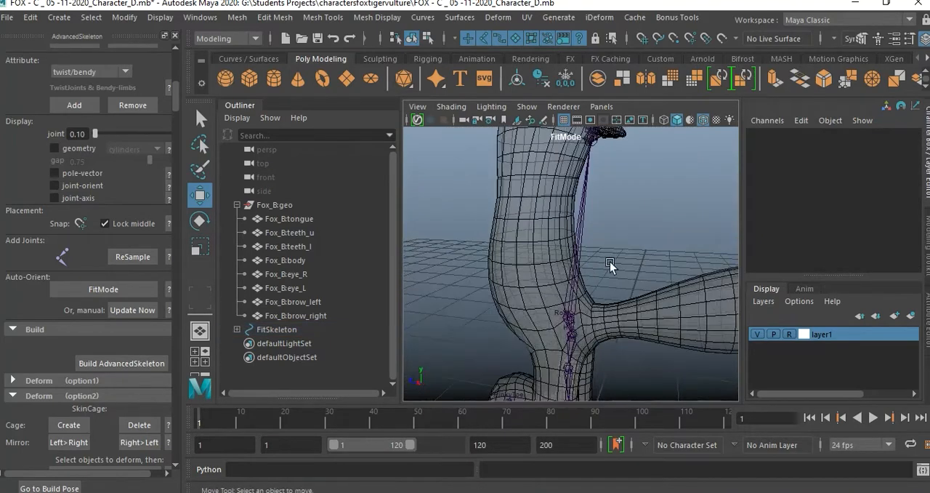
scroll(596, 258, "down", 8)
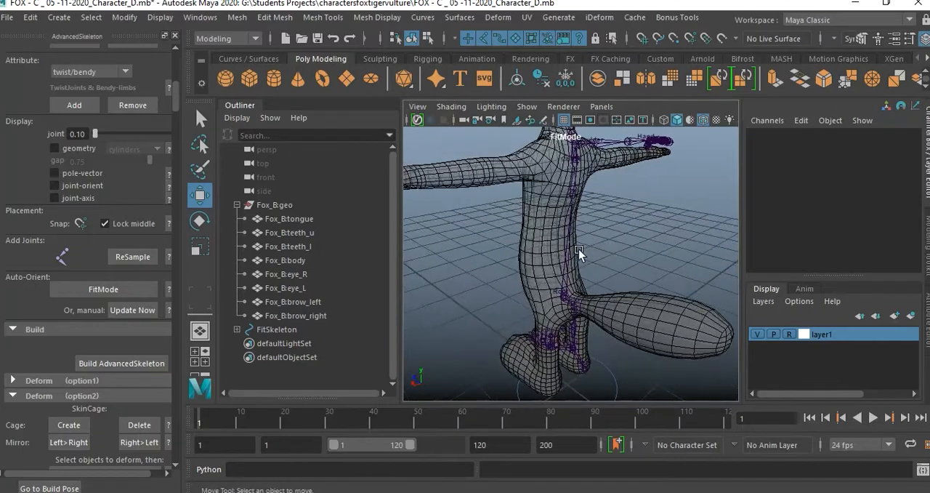
scroll(593, 256, "up", 4)
middle_click_drag(603, 252, 633, 303, "alt")
left_click_drag(633, 303, 602, 274, "alt")
left_click(592, 288)
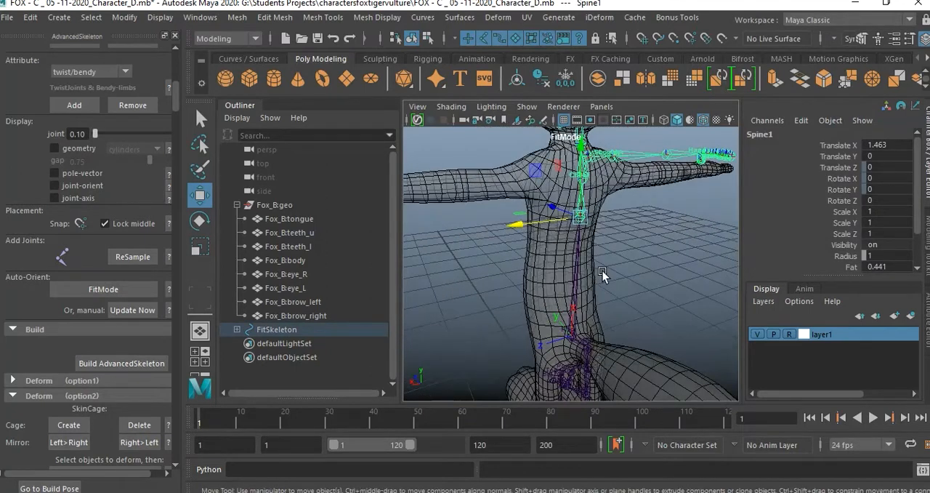
key("d")
left_click_drag(595, 222, 584, 195, "alt")
left_click_drag(584, 157, 578, 291)
In the side view of a full-screen four-view layout, shift only the Spine1 joint's pivot forward to the middle of the torso, and clear the selection.
key("space")
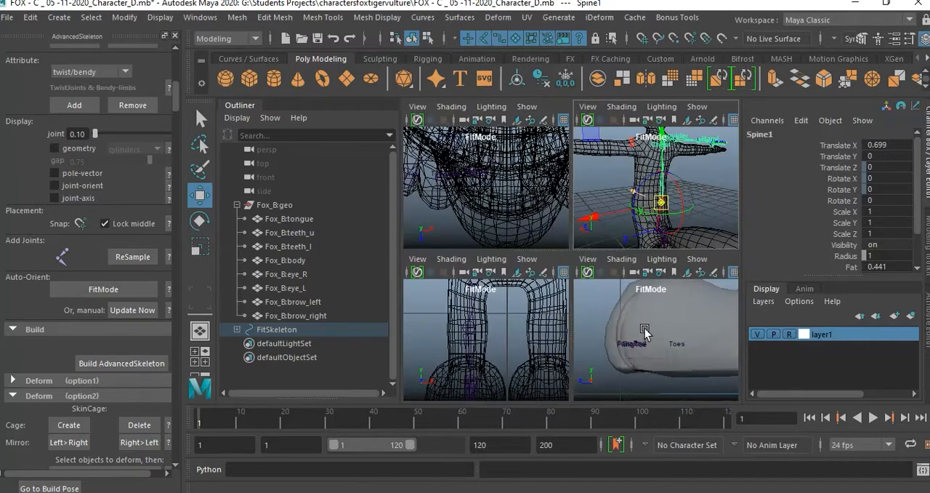
key("f")
key("f")
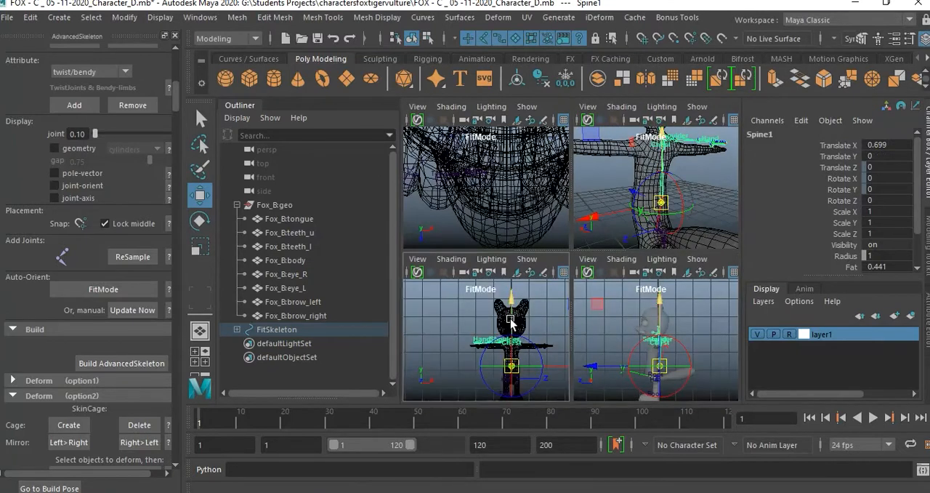
key("ctrl+space")
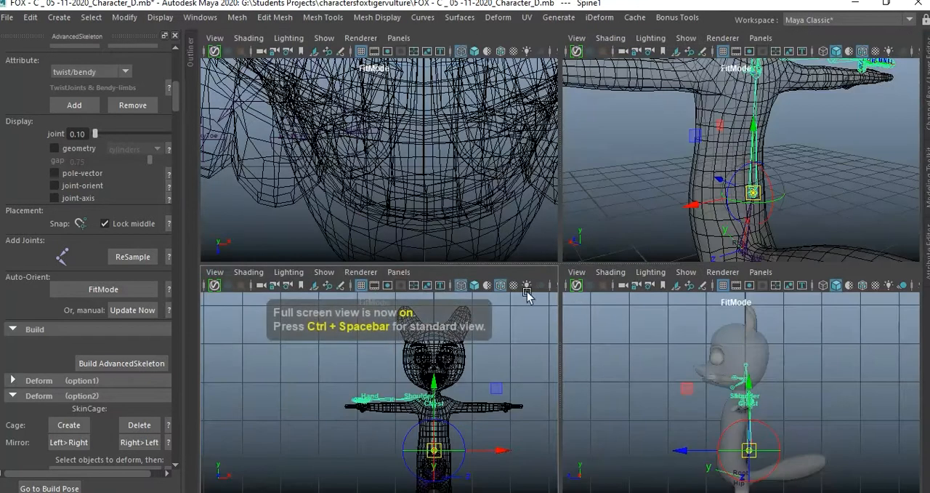
middle_click_drag(782, 408, 749, 366, "alt")
right_click_drag(750, 366, 797, 408, "alt")
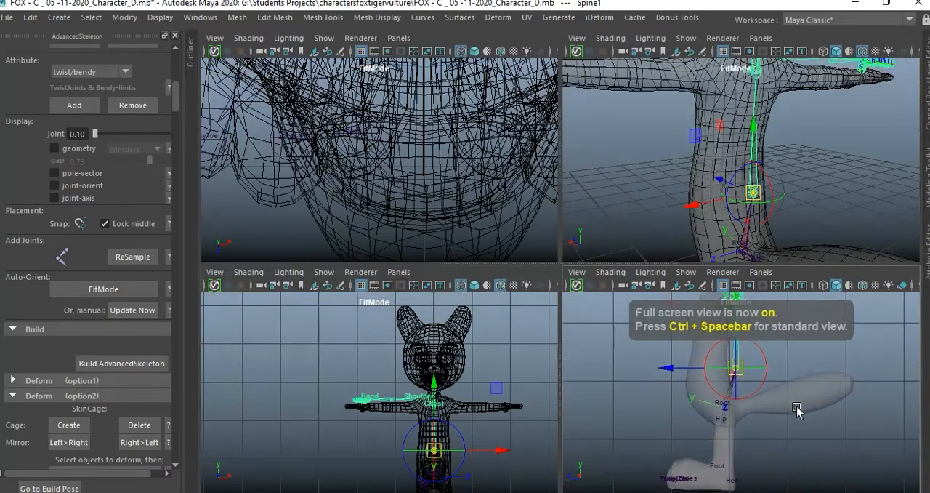
middle_click_drag(794, 403, 793, 410, "alt")
right_click_drag(746, 404, 756, 408, "alt")
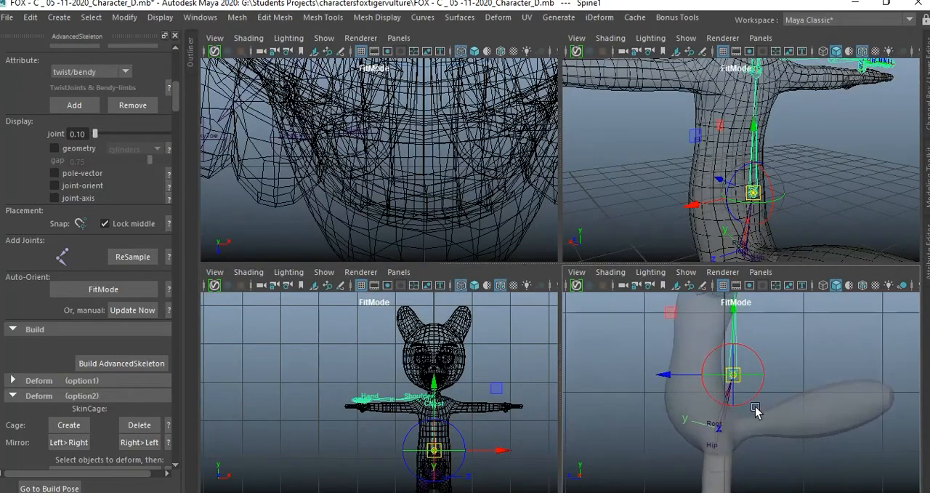
middle_click_drag(756, 408, 786, 412, "alt")
left_click_drag(726, 392, 680, 383)
middle_click_drag(804, 339, 786, 405, "alt")
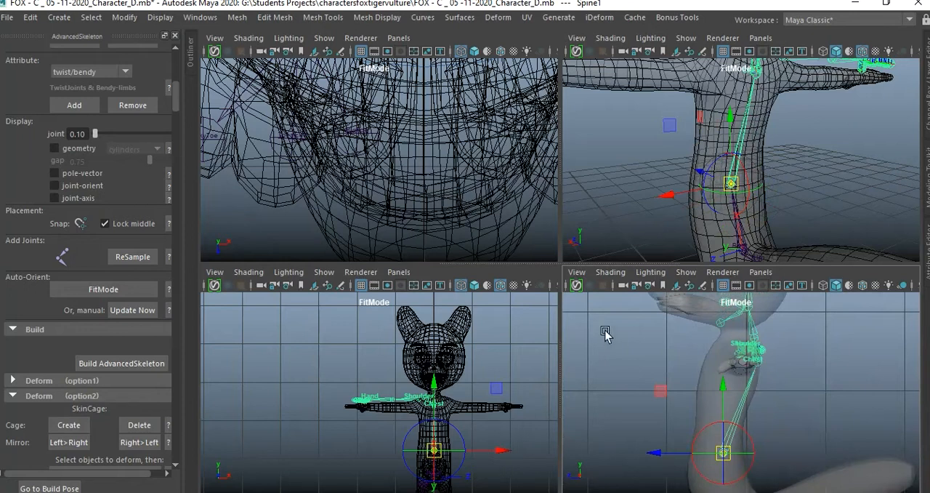
left_click_drag(711, 204, 818, 207, "alt")
left_click_drag(687, 173, 689, 175)
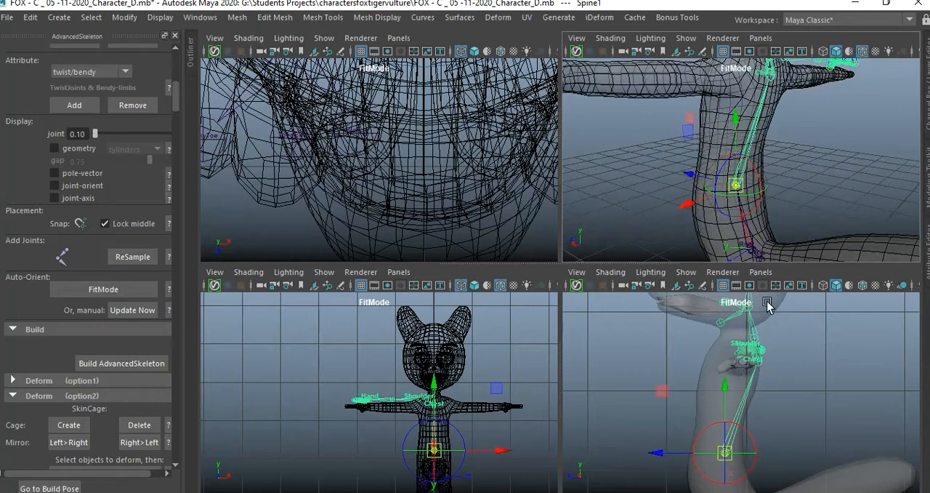
left_click(797, 384)
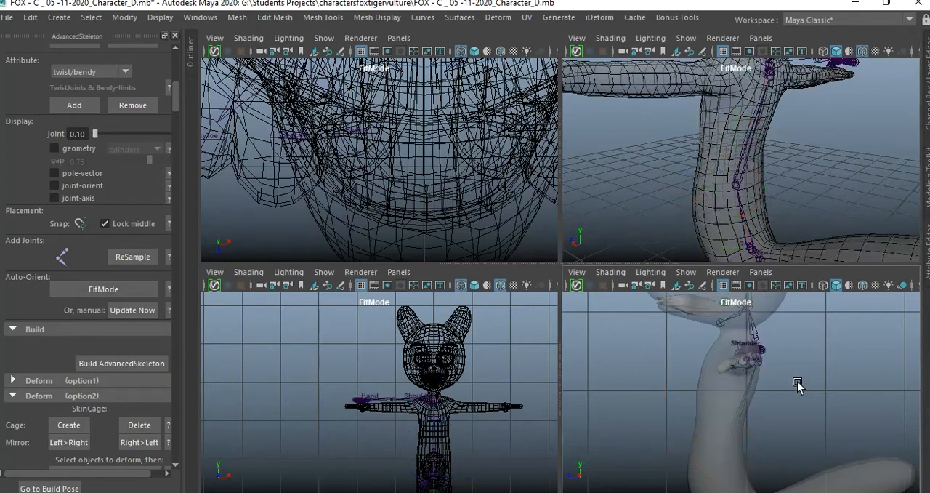
Move the Chest joint with its child joints forward into the middle of the upper torso in the side view, and clear the selection.
left_click(758, 362)
key("space")
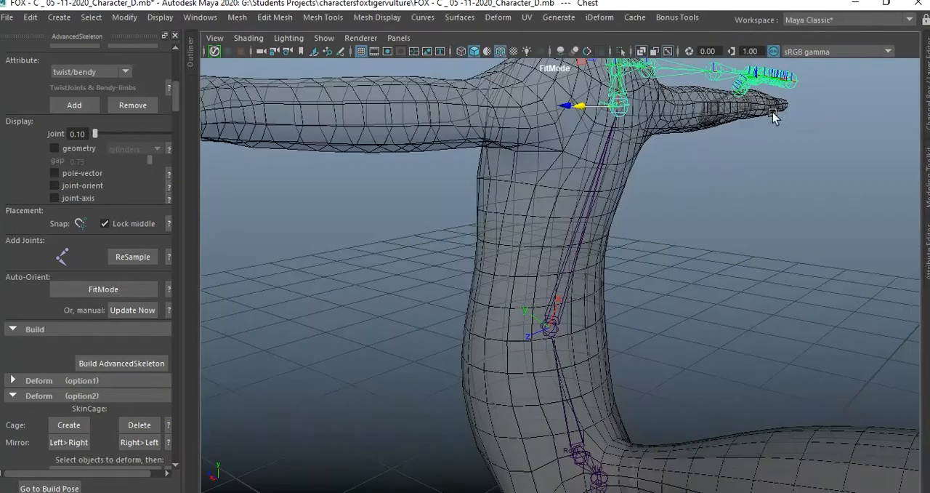
left_click_drag(700, 200, 687, 260, "alt")
key("space")
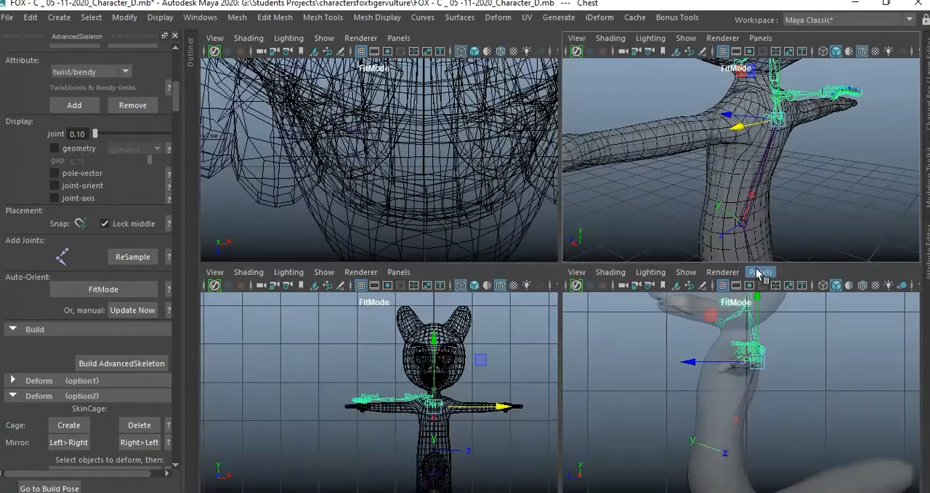
left_click_drag(688, 358, 673, 369)
middle_click_drag(673, 368, 676, 388, "alt")
left_click(800, 413)
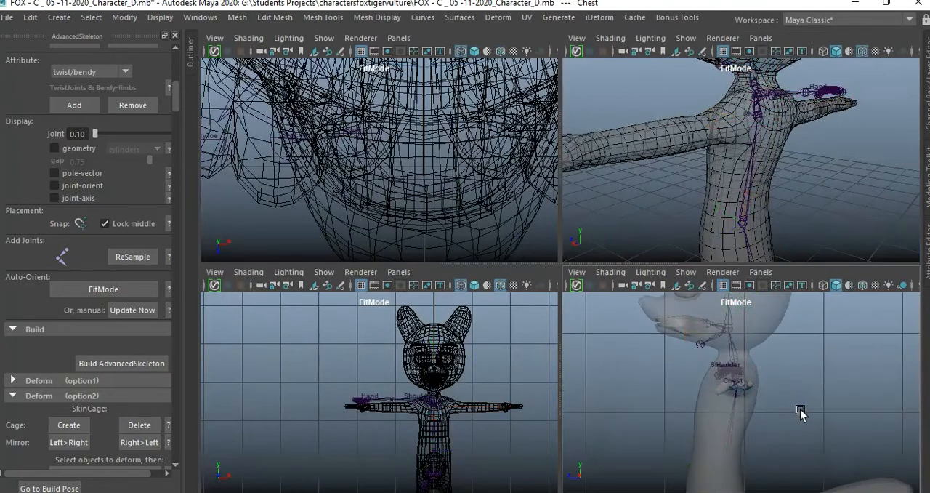
middle_click_drag(800, 413, 796, 384, "alt")
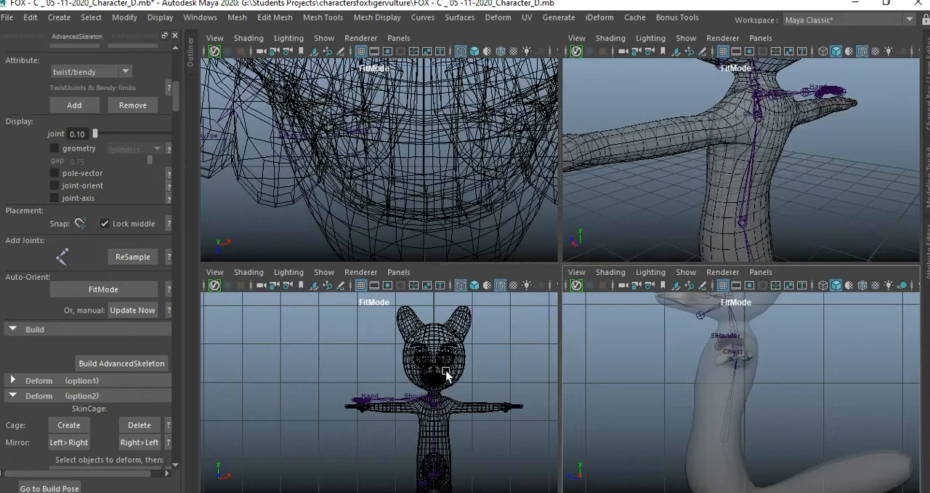
Lower the Scapula joint with the whole arm chain in the perspective view until it sits inside the arm mesh.
left_click(413, 400)
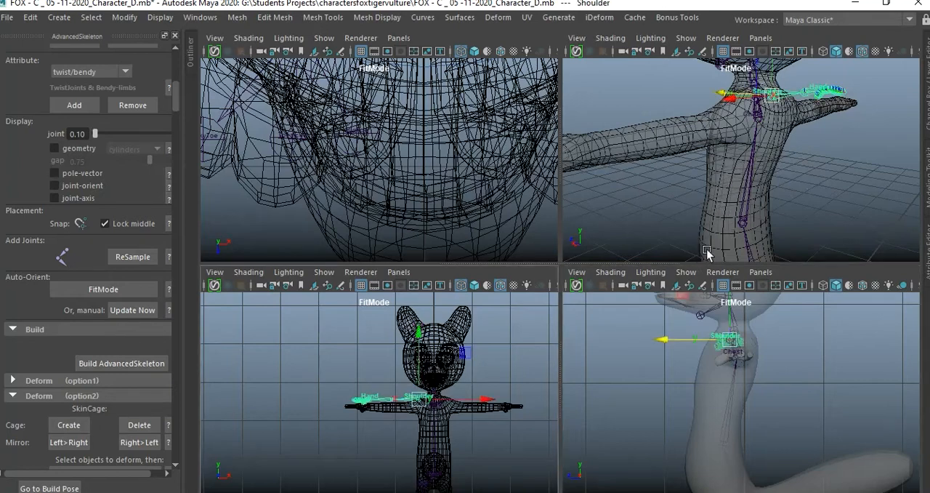
key("space")
left_click_drag(611, 232, 666, 325, "alt")
left_click(797, 366)
left_click(614, 231)
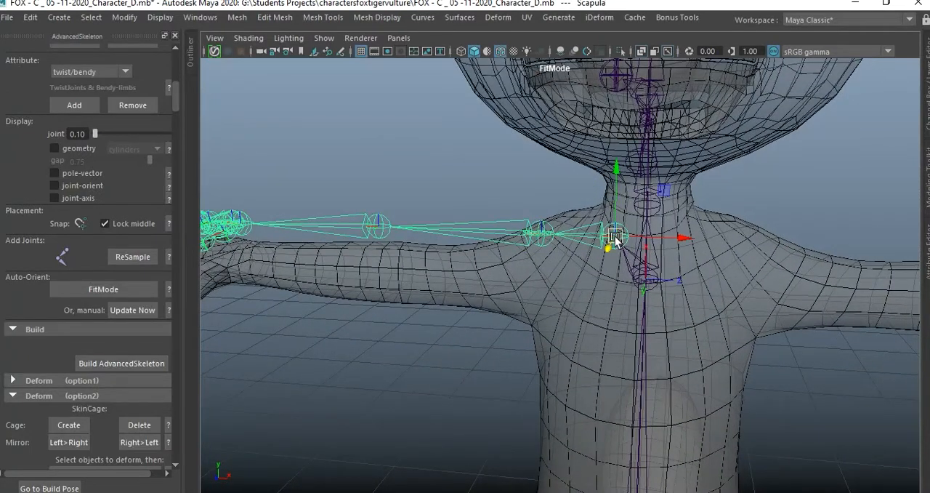
left_click_drag(617, 175, 611, 211)
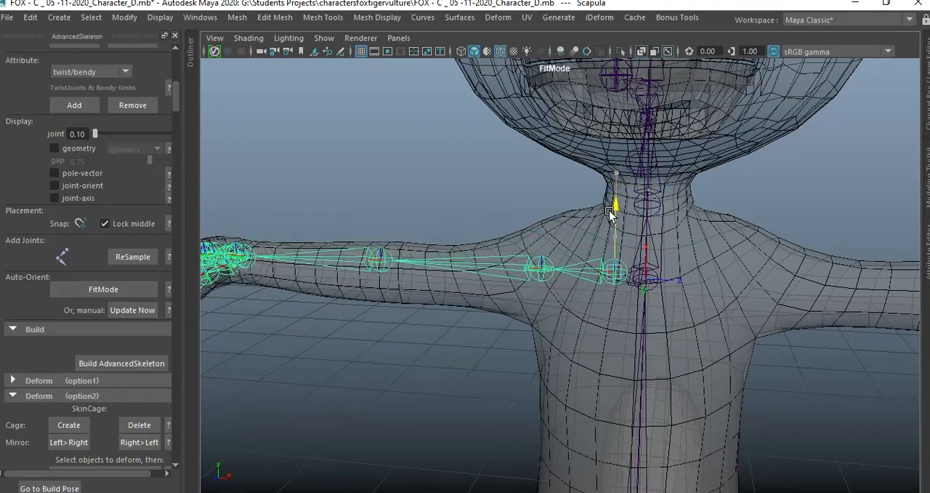
left_click_drag(762, 294, 690, 302, "alt")
Reselect the Scapula joint and move it with its arm chain slightly outward and down in the front view.
left_click(649, 309)
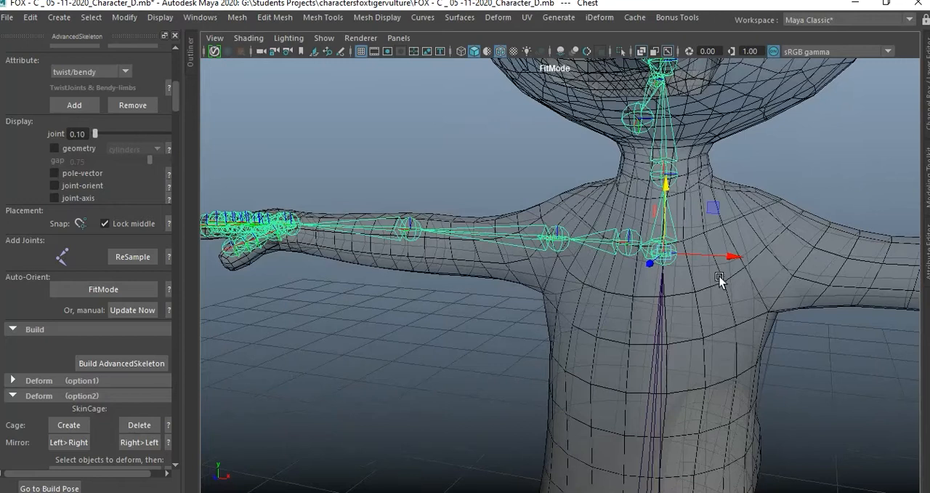
left_click(543, 303)
left_click(622, 241)
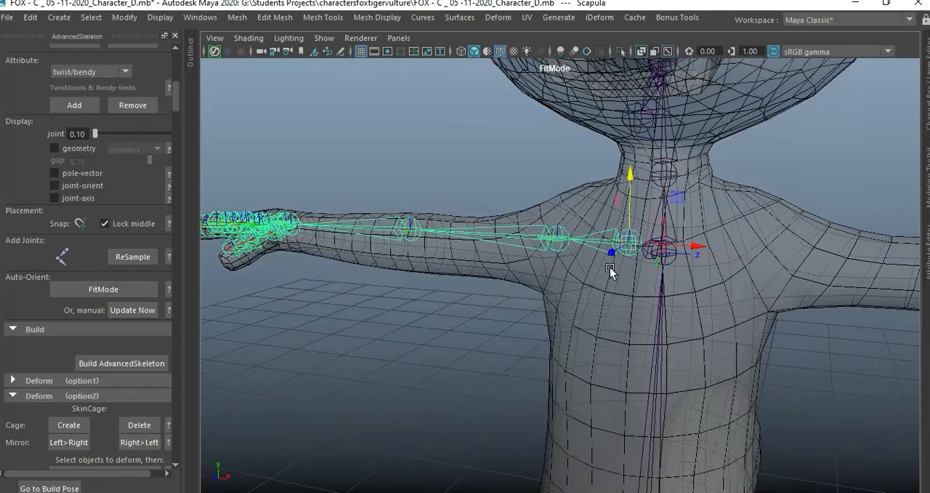
key("space")
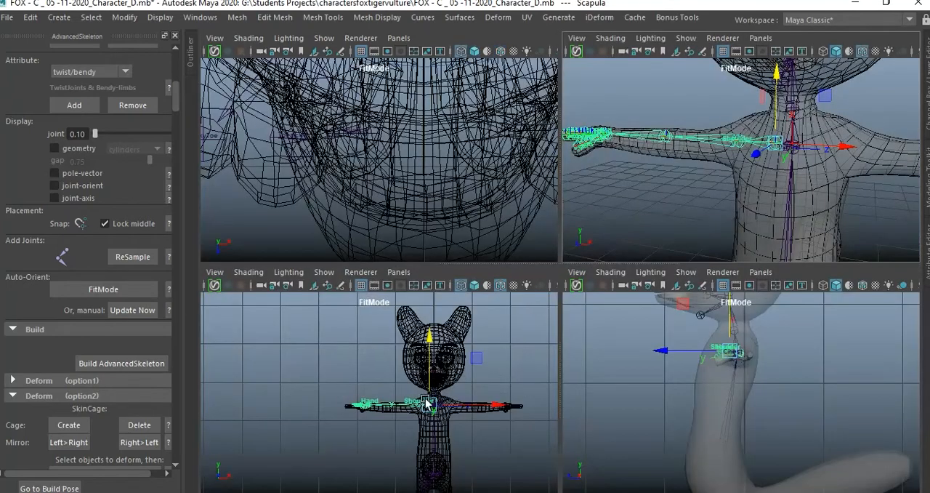
key("space")
scroll(742, 361, "up", 4)
scroll(582, 334, "up", 2)
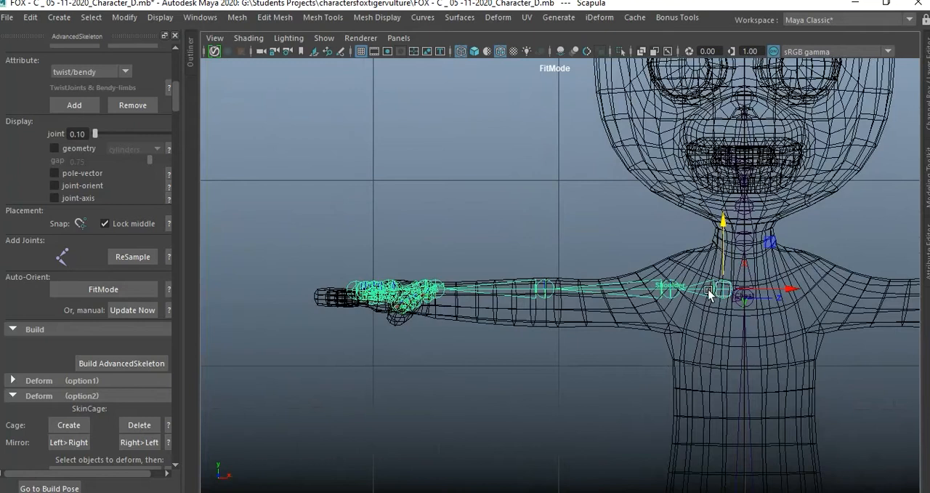
mouse_move(718, 292)
left_mouse_down()
mouse_move(694, 293)
mouse_move(708, 299)
left_mouse_up()
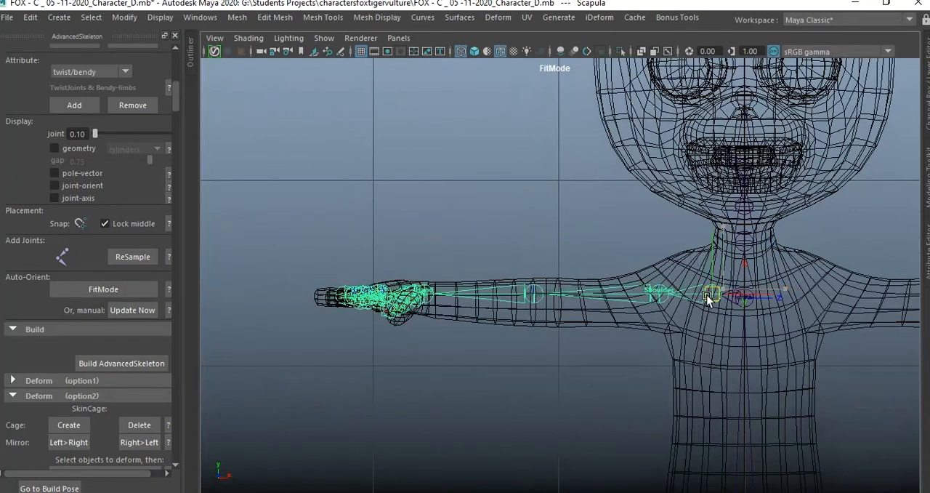
In the front view, shift the Elbow joint slightly inward and down in the arm, and move the hand's base joint outward to the wrist.
left_click(660, 333)
left_click(659, 297)
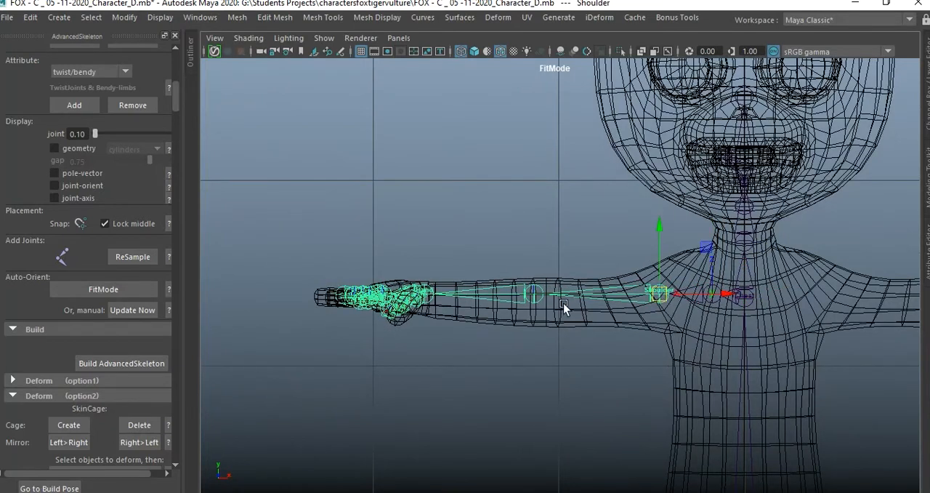
left_click(528, 296)
left_click_drag(529, 296, 542, 295)
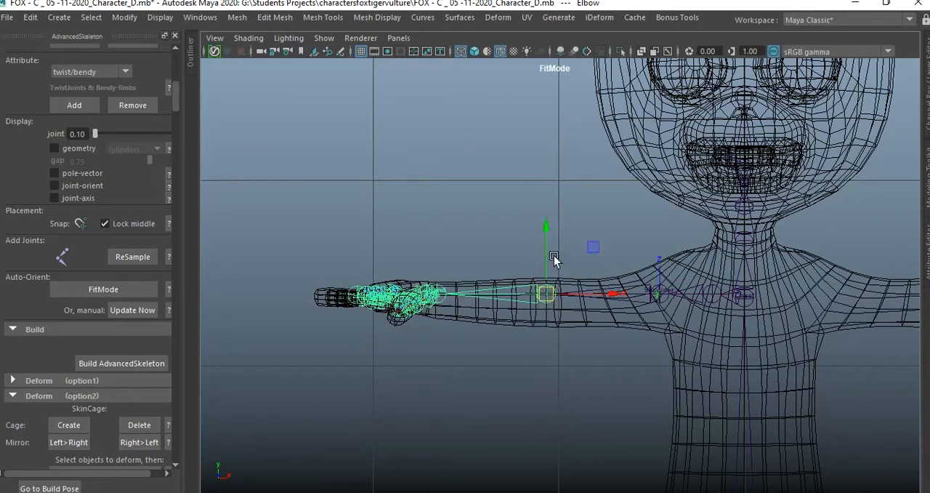
left_click(658, 298)
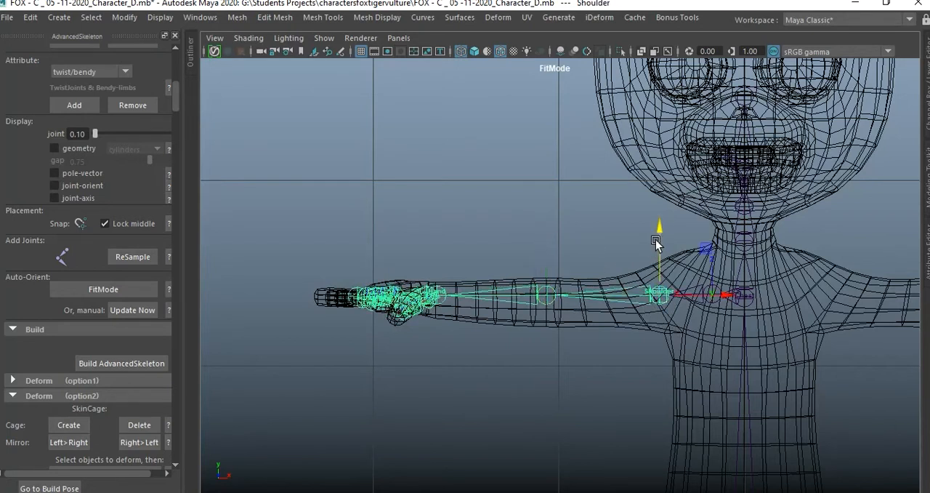
left_click(551, 296)
left_click_drag(548, 237, 547, 242)
left_click(442, 297)
left_click_drag(514, 300, 487, 297)
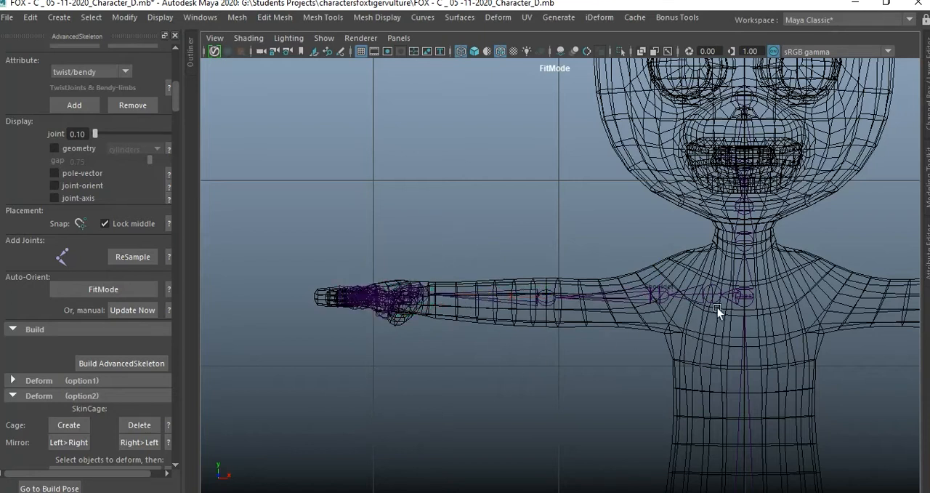
Lower only the Chest joint's pivot below shoulder level in the front view, and clear the selection.
left_click(749, 294)
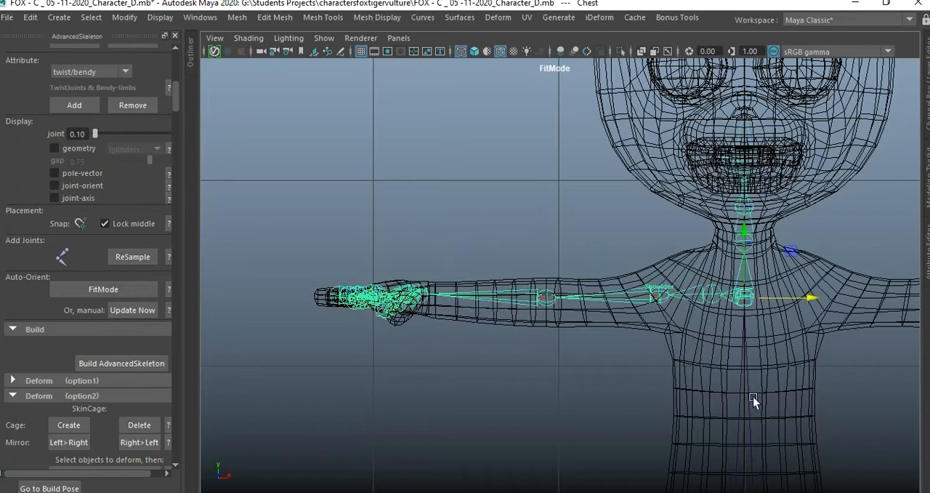
key("d")
left_click_drag(748, 232, 755, 275)
left_click(851, 255)
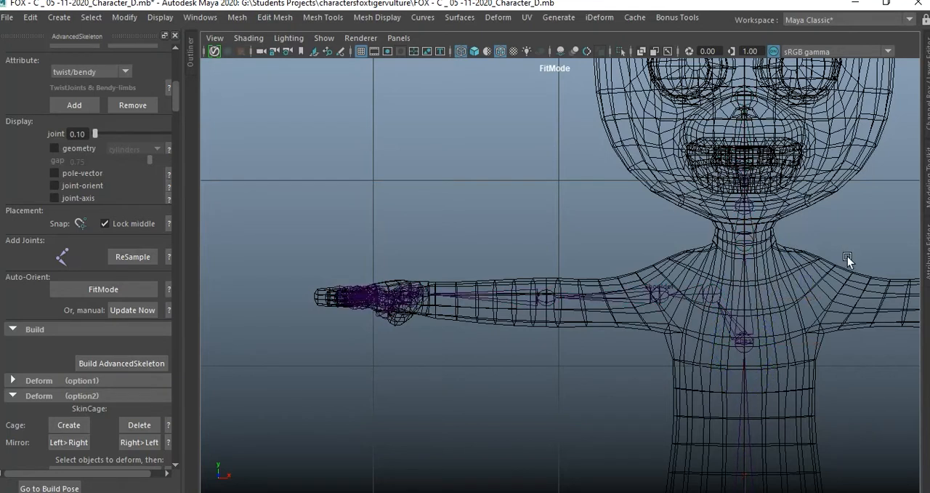
Adjust the Elbow joint front to back inside the arm mesh, viewed from above in the perspective view.
left_click(657, 293)
key("space")
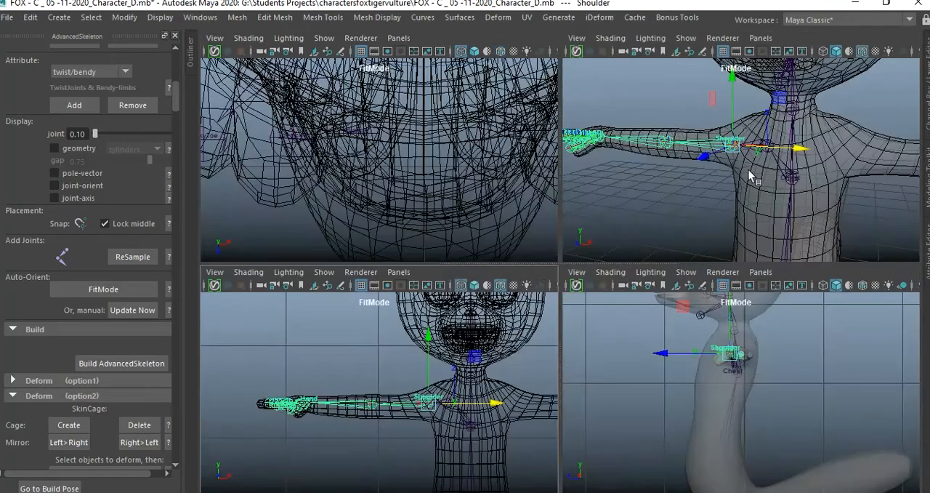
key("space")
left_click(486, 324)
left_click_drag(490, 348, 556, 287, "alt")
left_click(515, 248)
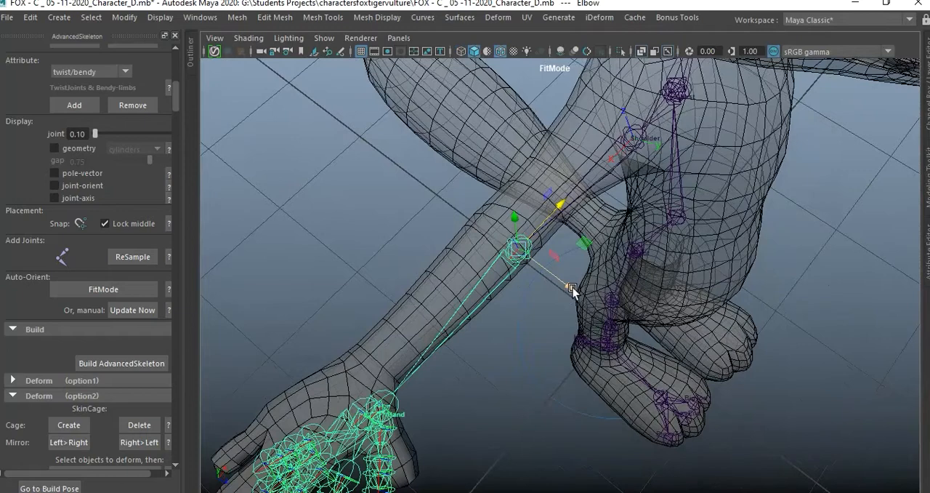
left_click_drag(572, 290, 623, 198)
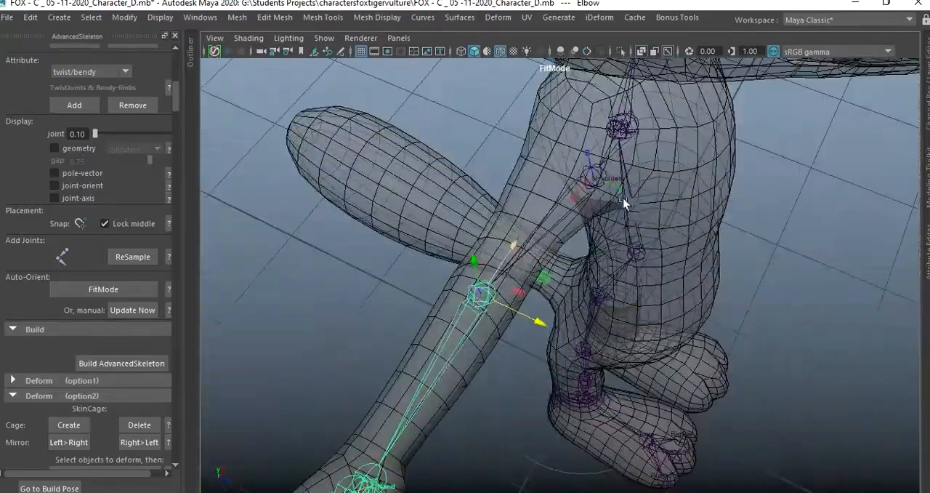
Adjust the Shoulder joint front to back inside the upper arm, and clear the selection.
left_click(594, 179)
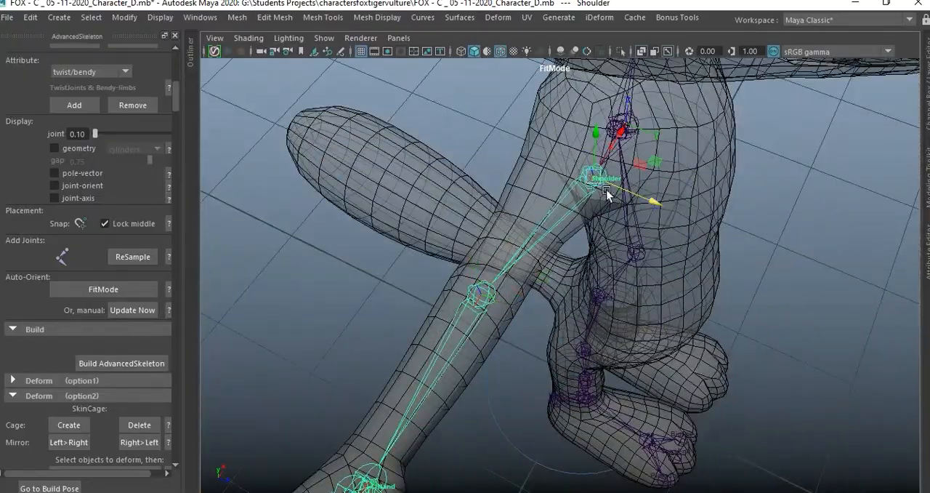
left_click_drag(650, 201, 638, 179)
left_click(658, 208)
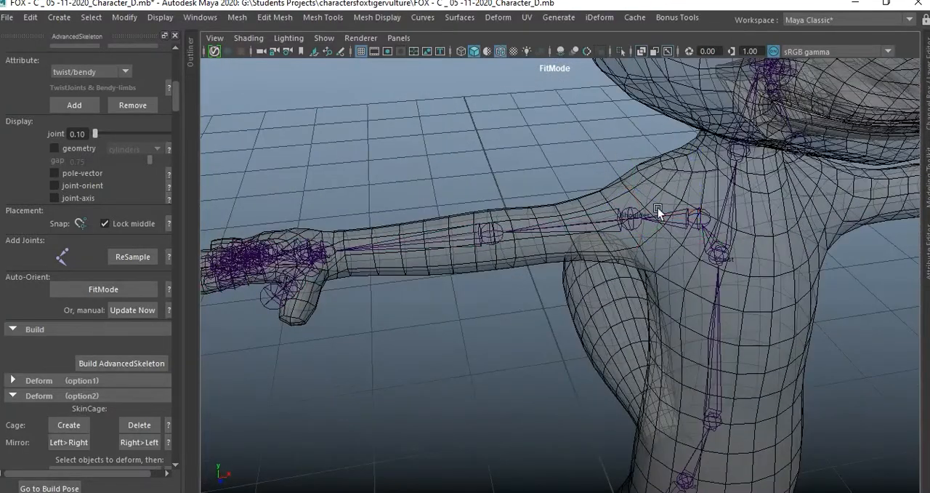
Raise only the Scapula joint's pivot toward the top of the shoulder, fine-tune its position inside the mesh, and clear the selection.
left_click(700, 218)
left_click_drag(706, 188, 703, 120)
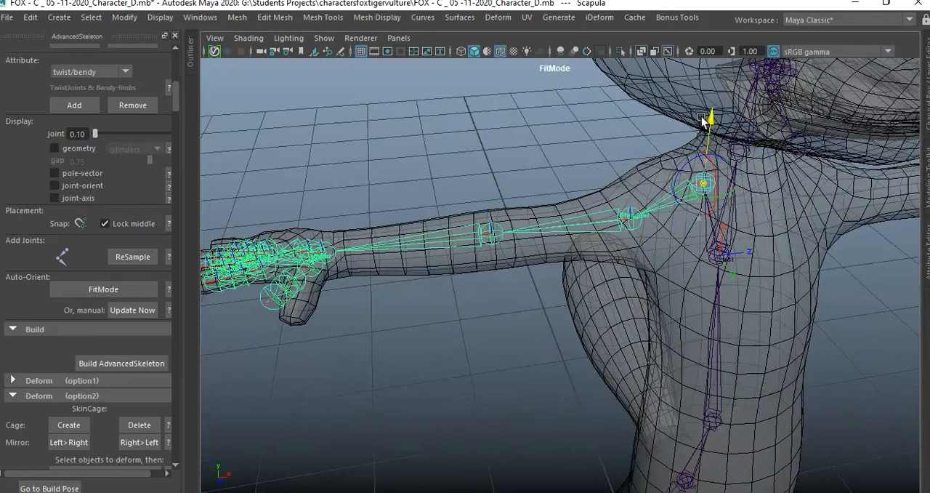
left_click_drag(675, 191, 643, 183, "alt")
left_click_drag(772, 201, 765, 201)
left_click_drag(715, 131, 712, 139)
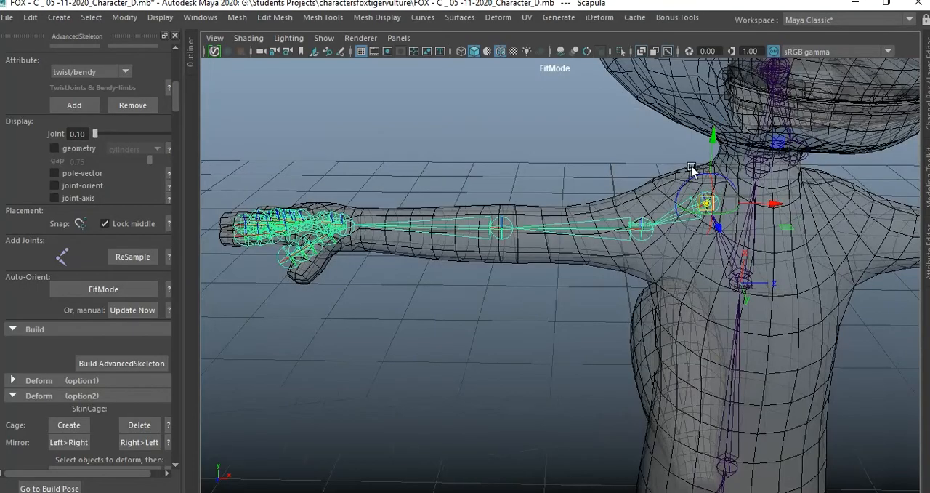
left_click_drag(741, 270, 776, 236, "alt")
left_click_drag(602, 149, 581, 146)
left_click_drag(642, 221, 519, 219, "alt")
left_click(564, 167)
Move only the Chest joint's pivot forward to the middle of the torso in the side view.
left_click_drag(599, 243, 685, 252, "alt")
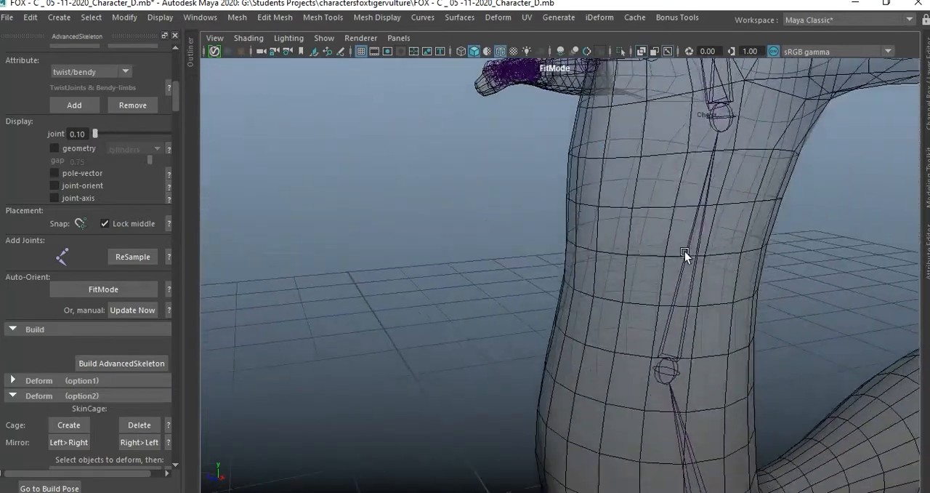
left_click_drag(779, 296, 612, 285, "alt")
left_click_drag(576, 389, 631, 208, "alt")
left_click(640, 205)
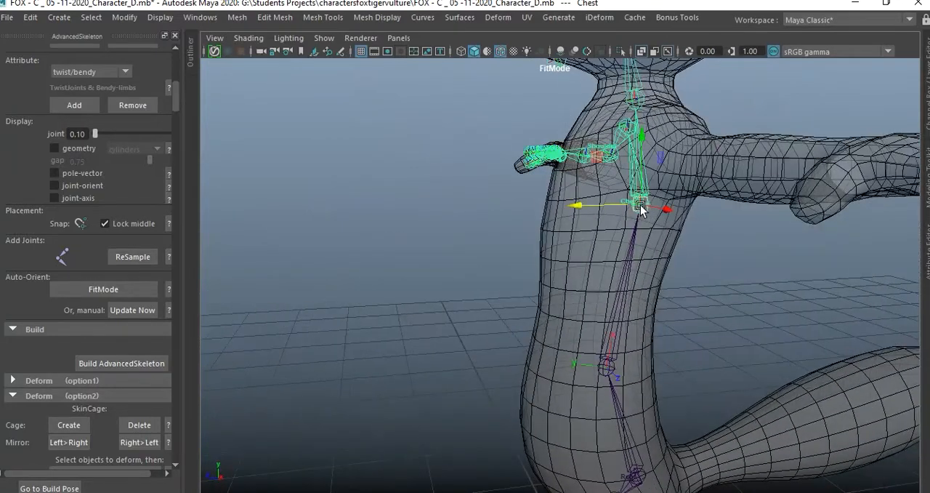
key("d")
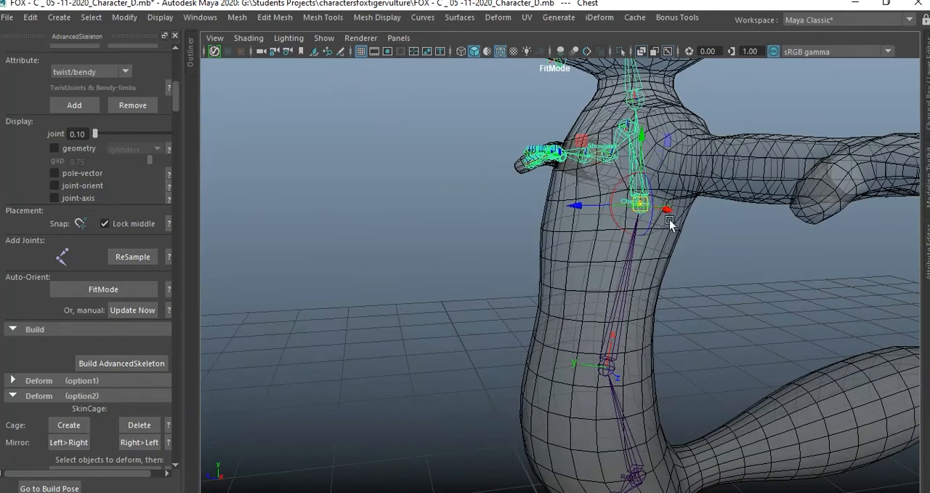
key("space")
key("space")
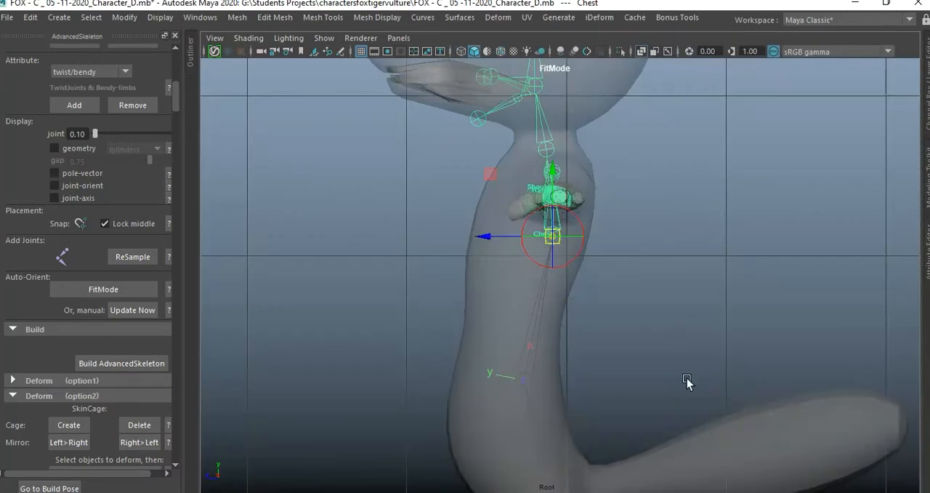
middle_click_drag(633, 341, 678, 341, "alt")
left_click_drag(525, 231, 495, 232)
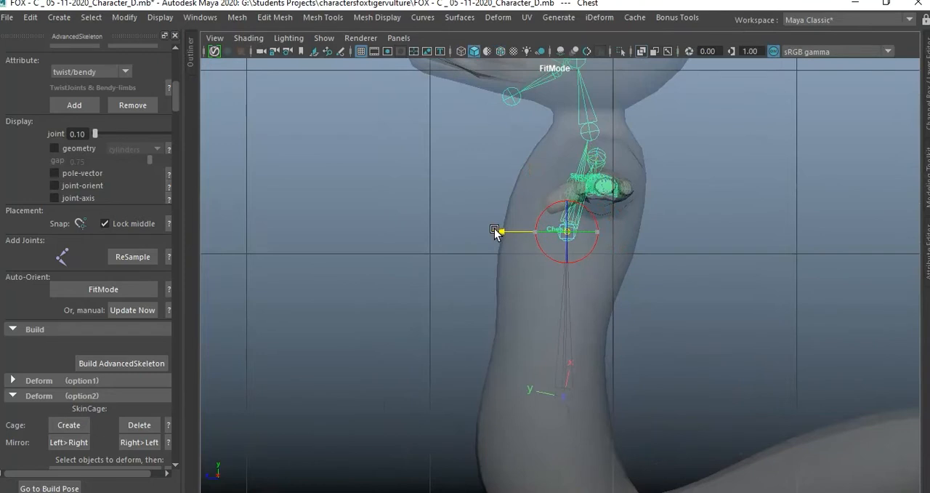
Move only the Spine1 joint's pivot slightly forward inside the belly in the side view.
left_click(561, 396)
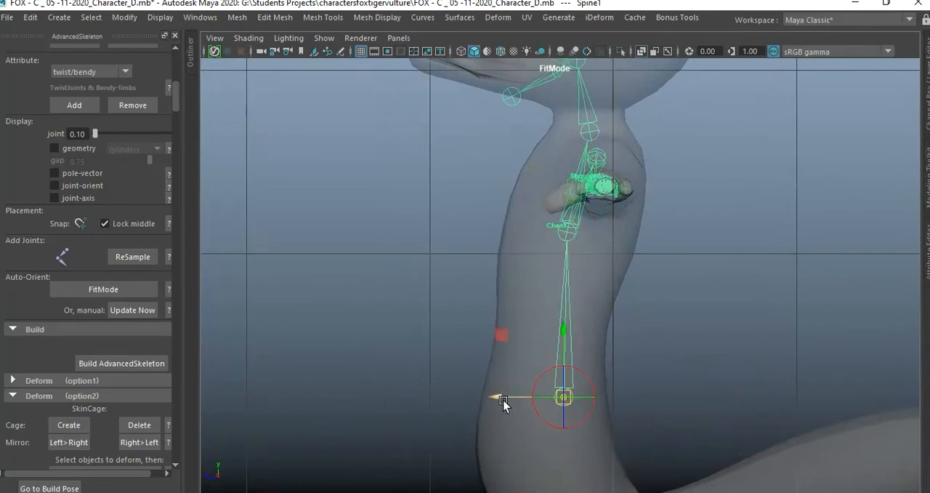
mouse_move(504, 403)
left_mouse_down()
mouse_move(484, 399)
mouse_move(492, 400)
left_mouse_up()
middle_click_drag(643, 389, 675, 204, "alt")
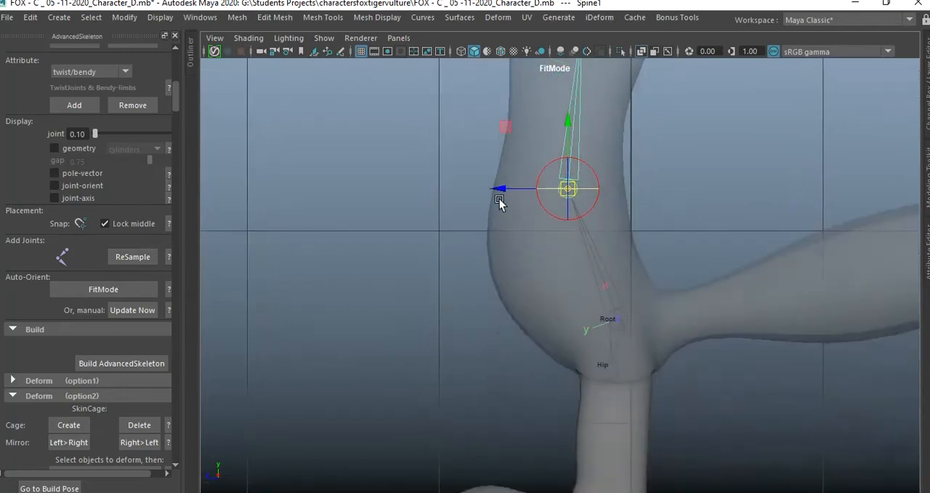
middle_click_drag(644, 346, 665, 203, "alt")
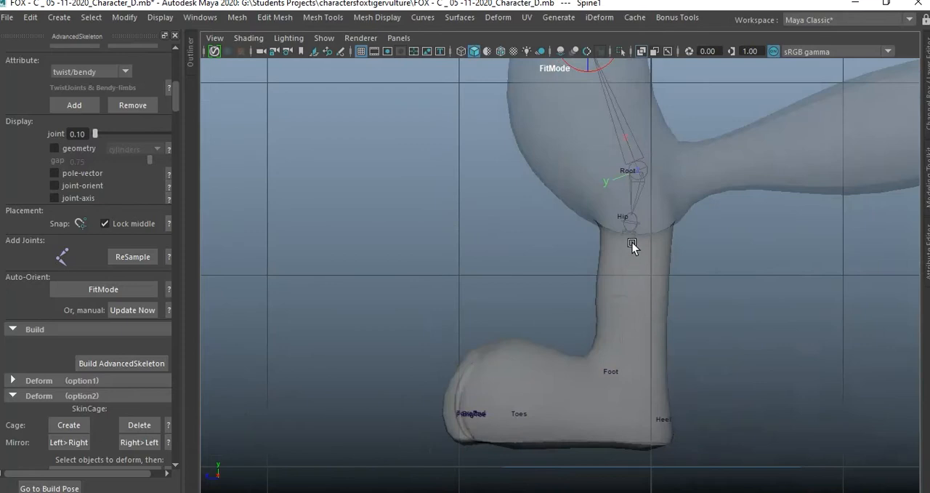
Raise the Head joint with its child joints into the middle of the head and slightly back in the side view.
middle_click_drag(726, 285, 726, 407, "alt")
middle_click_drag(728, 96, 709, 364, "alt")
mouse_move(735, 162)
middle_mouse_down("alt")
mouse_move(727, 282)
mouse_move(734, 338)
middle_mouse_up("alt")
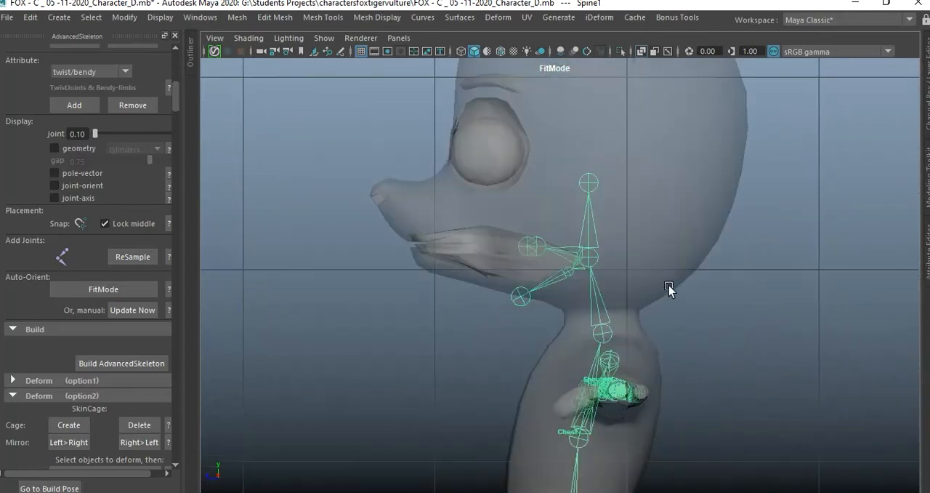
right_click_drag(681, 289, 812, 324, "alt")
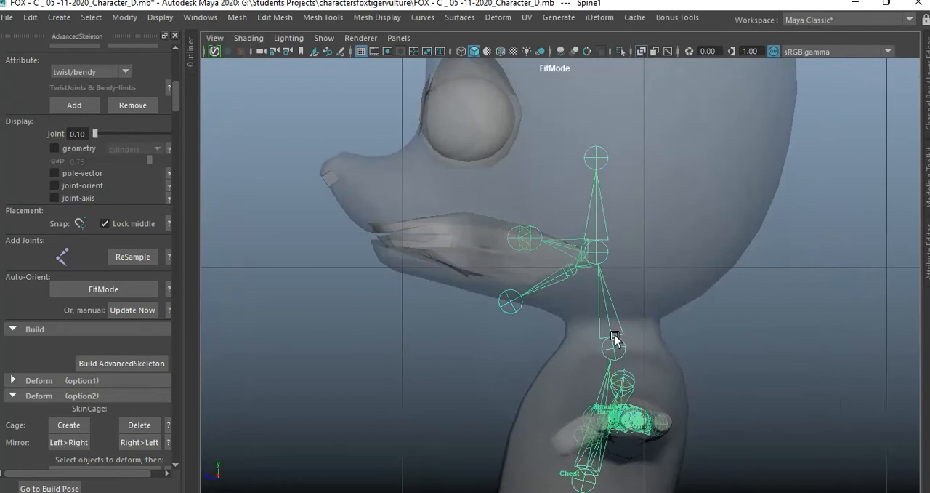
middle_click_drag(641, 188, 660, 234, "alt")
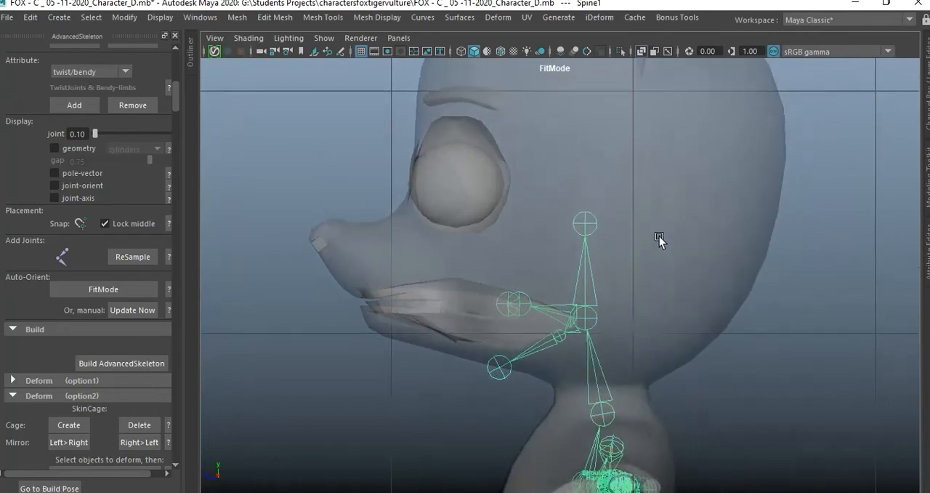
left_click(592, 324)
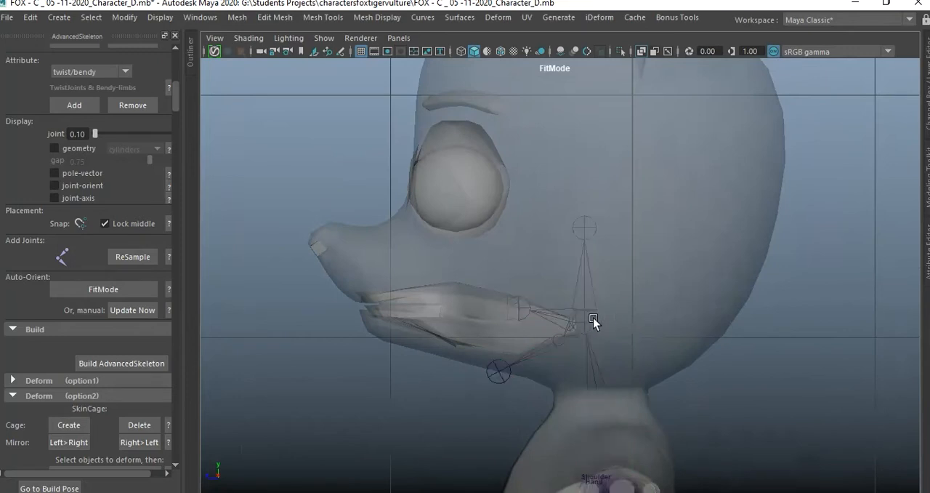
left_click(593, 320)
left_click_drag(591, 327, 614, 227)
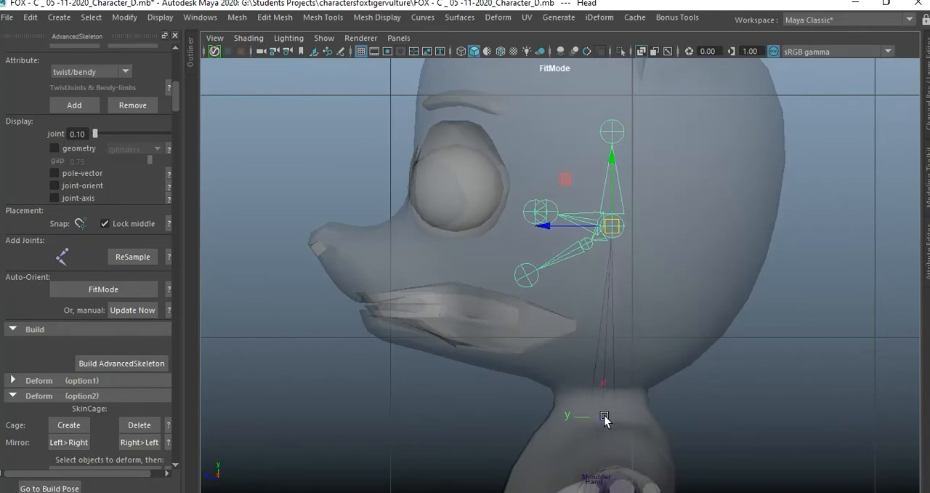
Show the Neck joint's attributes and raise the joint slightly at the base of the neck in the side view.
left_click(606, 418)
key("ctrl+a")
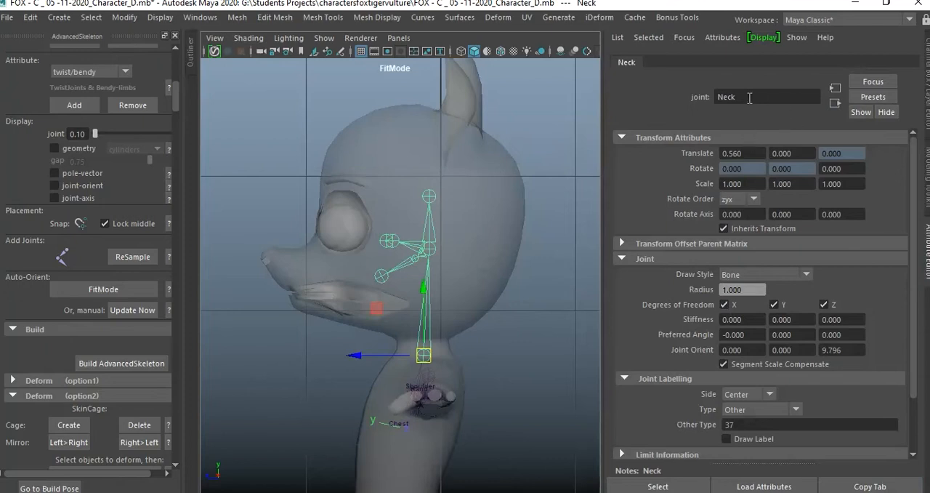
scroll(494, 318, "up", 2)
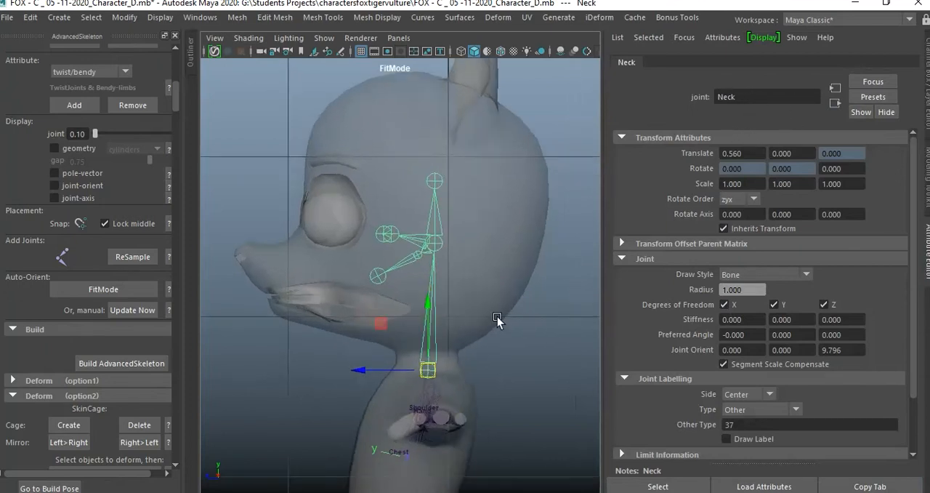
middle_click_drag(474, 328, 470, 254, "alt")
mouse_move(423, 226)
left_mouse_down()
mouse_move(426, 212)
mouse_move(425, 227)
left_mouse_up()
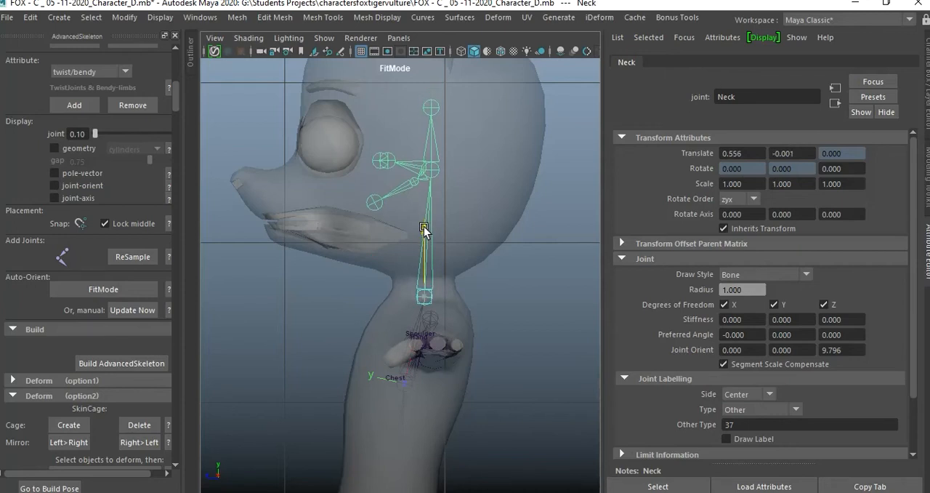
left_click(514, 204)
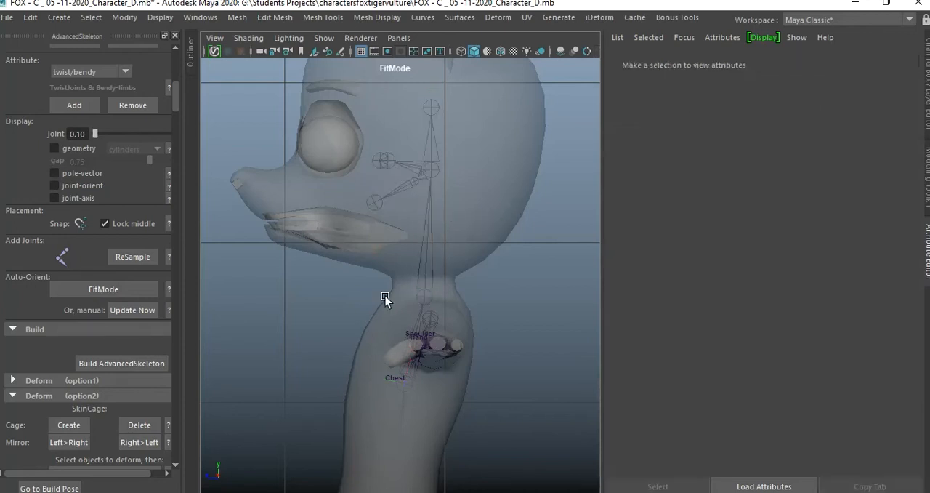
left_click(424, 289)
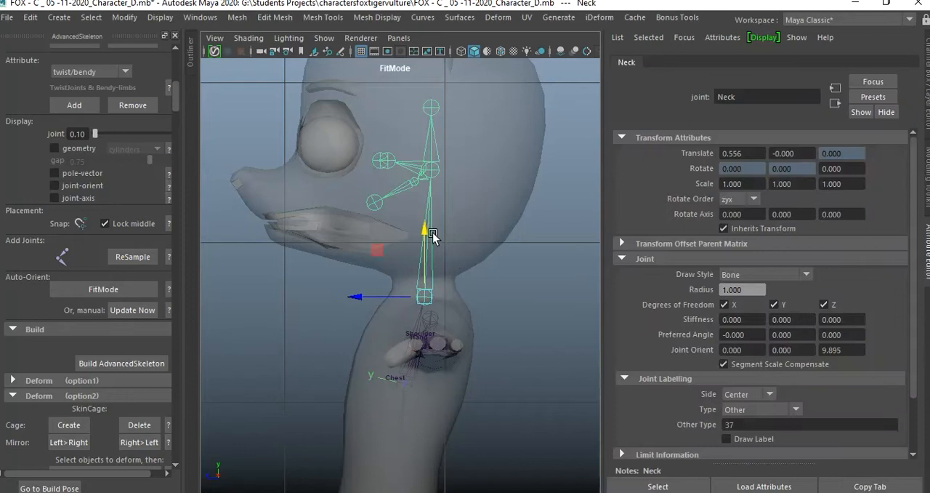
left_click(435, 227)
left_click(424, 289)
left_click_drag(423, 241, 426, 231)
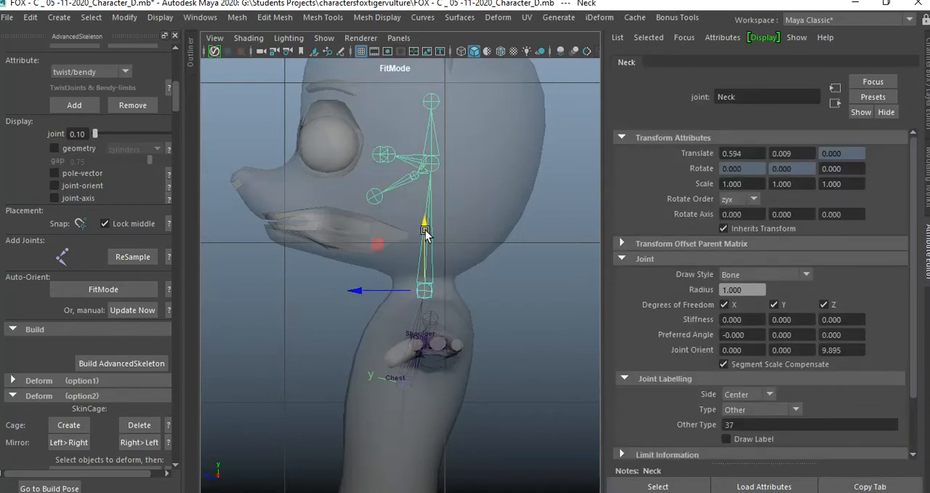
Display the front view shaded with X-Ray enabled to reveal the joints inside the mesh, and clear the selection.
key("space")
key("space")
scroll(564, 368, "up", 5)
key("5")
left_click(249, 38)
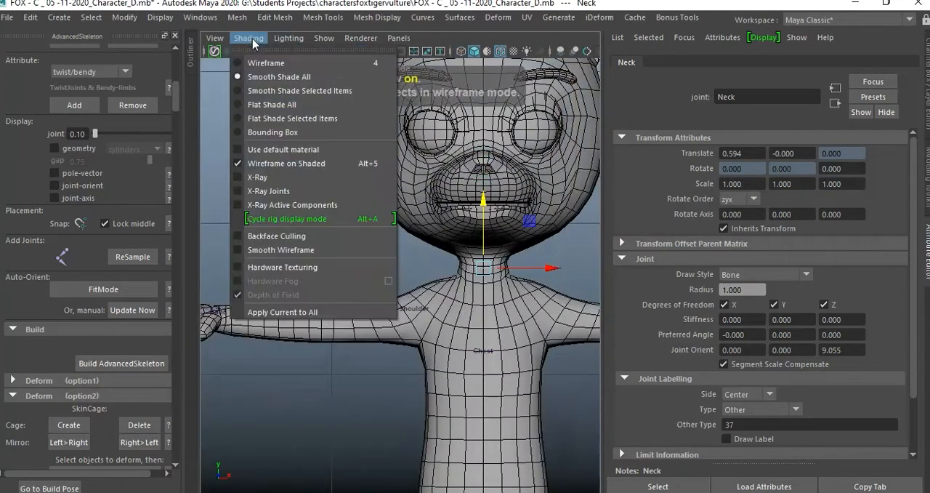
left_click(258, 177)
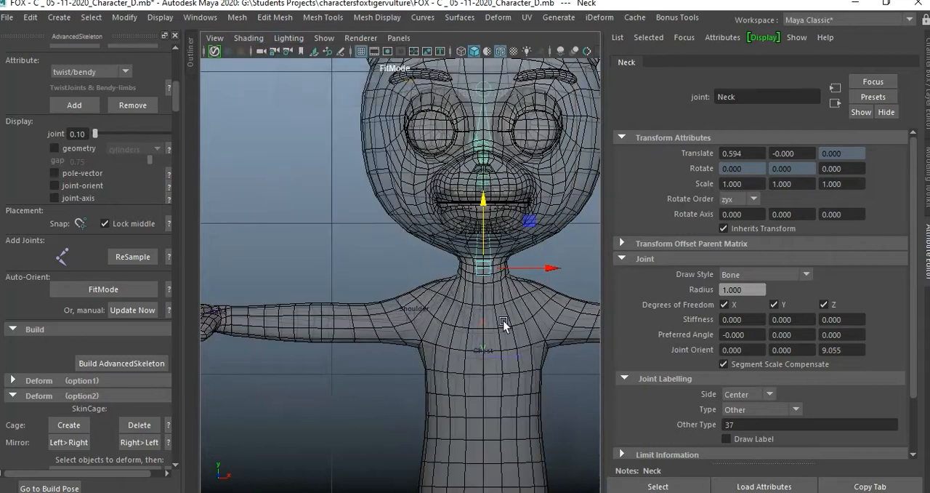
left_click(324, 240)
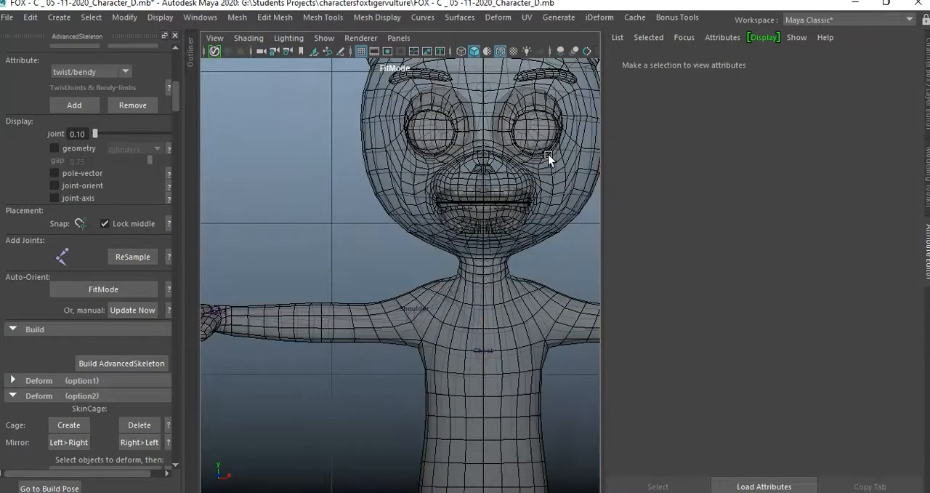
Raise the HeadEnd joint to the top of the skull in the side view, setting its Translate X to about 0.917.
key("space")
key("space")
left_click_drag(499, 194, 438, 274, "alt")
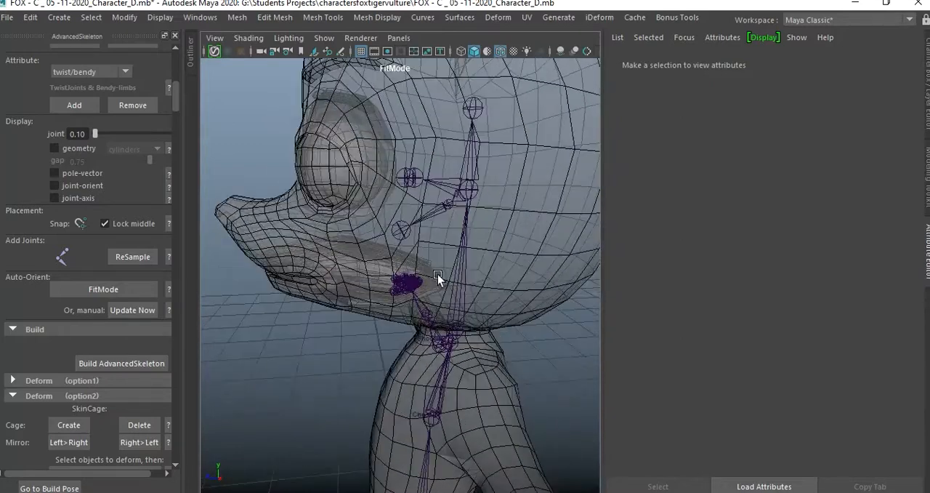
left_click(471, 192)
left_click_drag(489, 224, 492, 209, "alt")
left_click(446, 201)
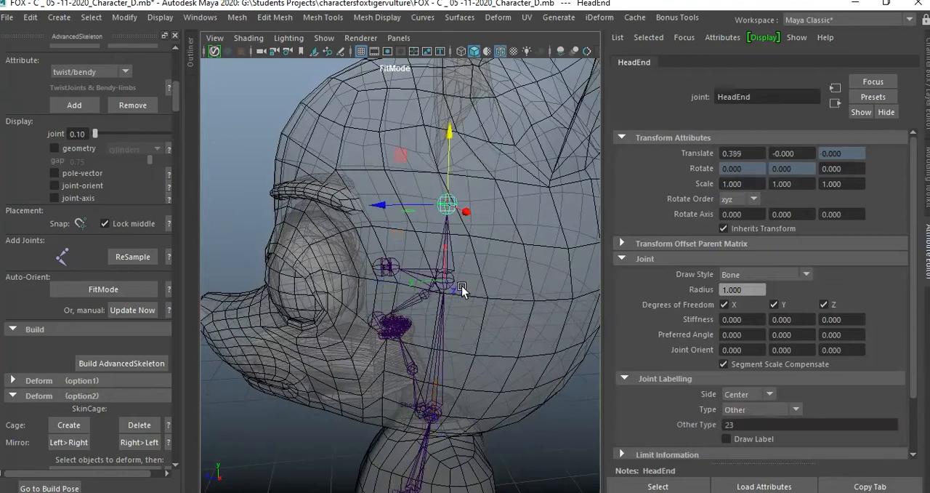
key("space")
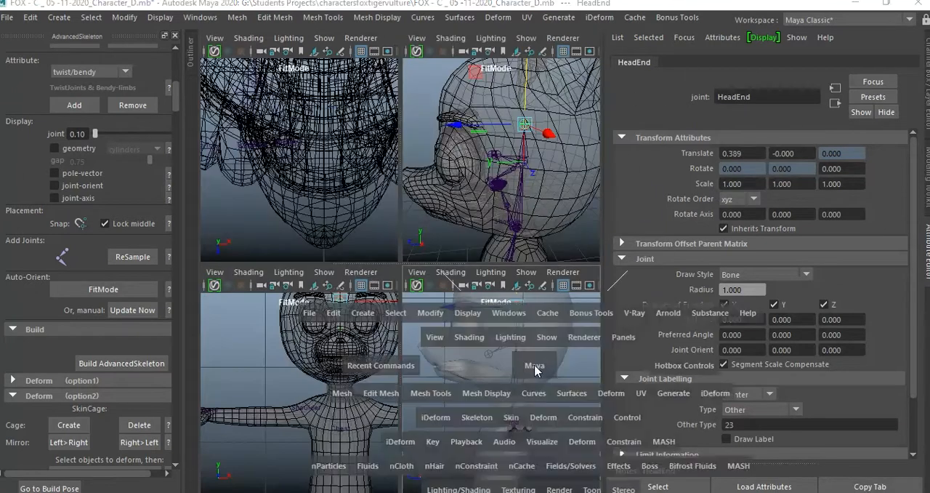
key("space")
key("f")
left_click_drag(452, 192, 457, 109)
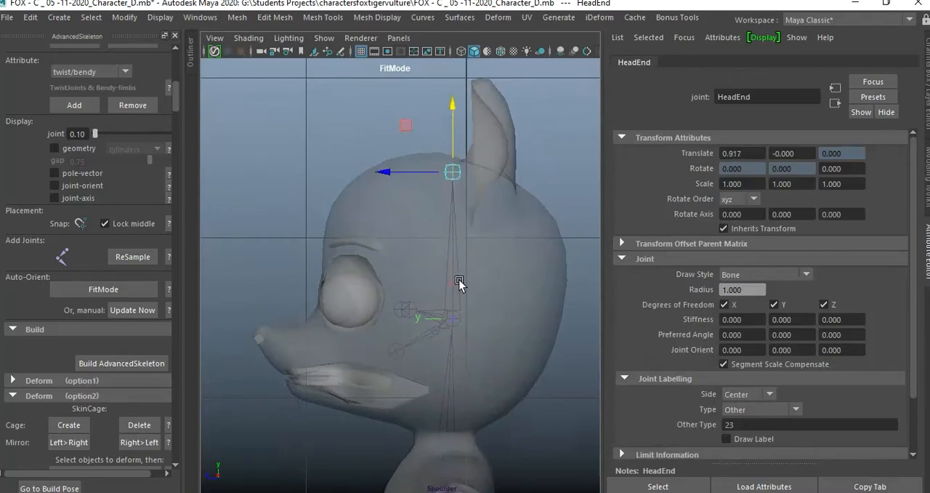
Fine-tune only the Head joint's pivot front to back in the side view.
left_click(448, 326)
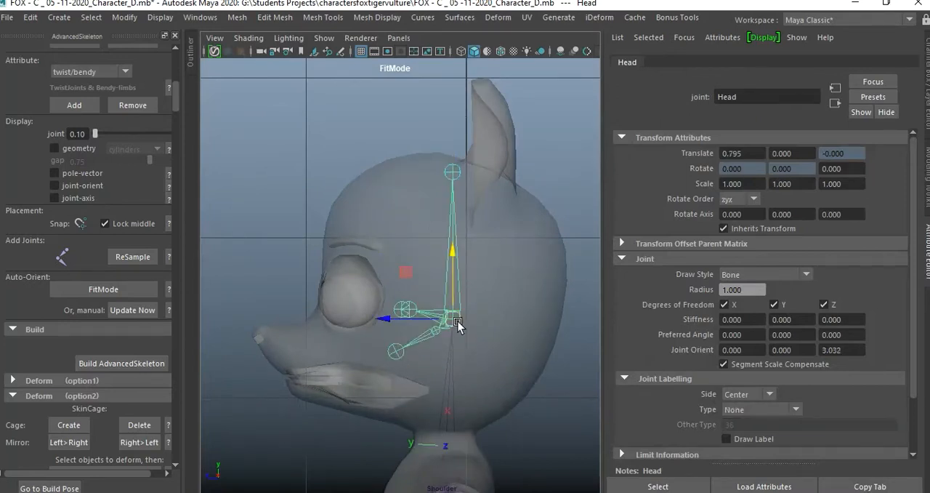
key("d")
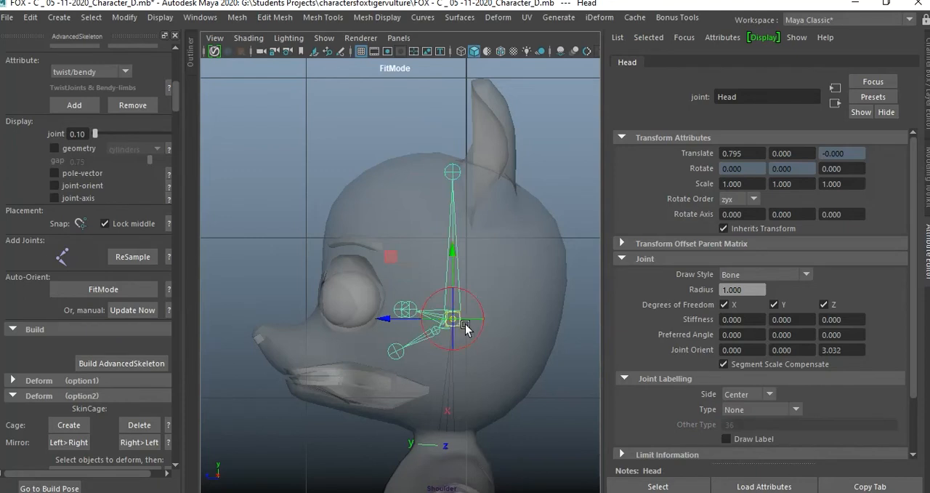
mouse_move(383, 321)
left_mouse_down()
mouse_move(400, 317)
mouse_move(383, 321)
left_mouse_up()
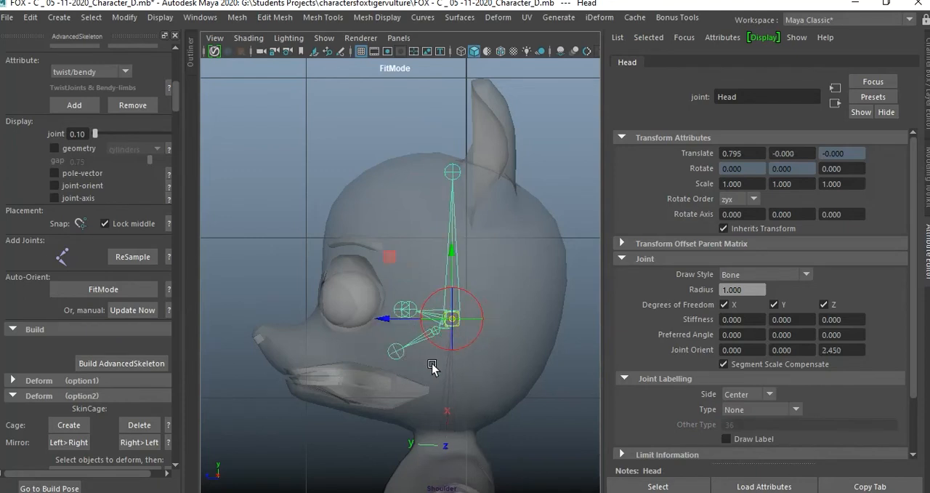
Move the JawEnd joint forward and down to the front tip of the lower jaw in the side view.
left_click(436, 370)
left_click(391, 351)
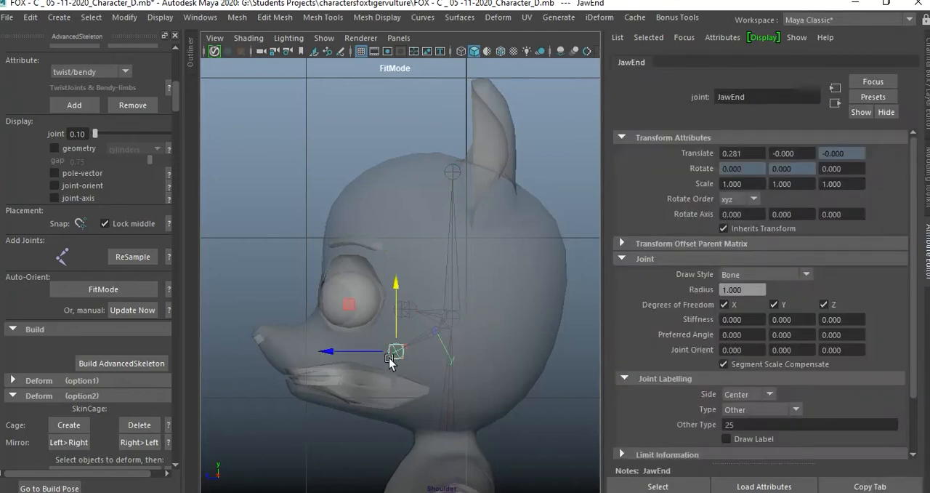
left_click_drag(393, 355, 306, 394)
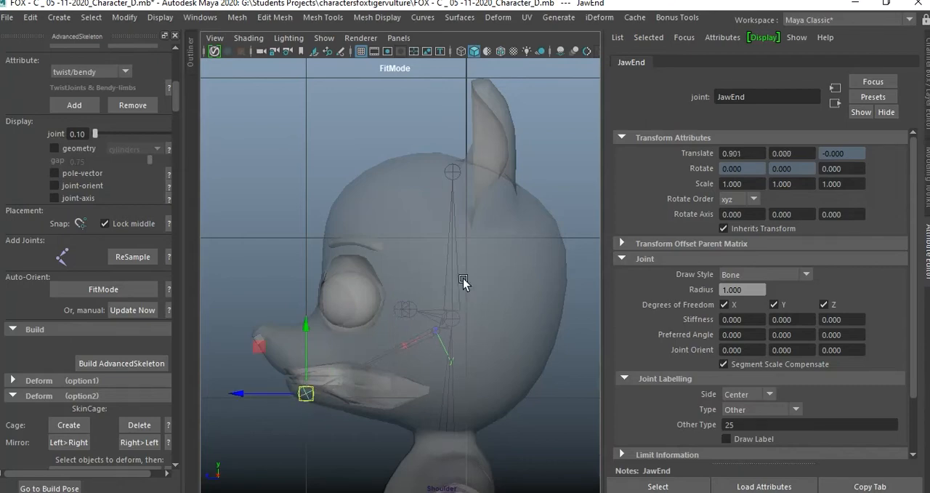
Select the Eye joint in the perspective view and examine its position relative to the fox's right eyeball.
key("space")
key("space")
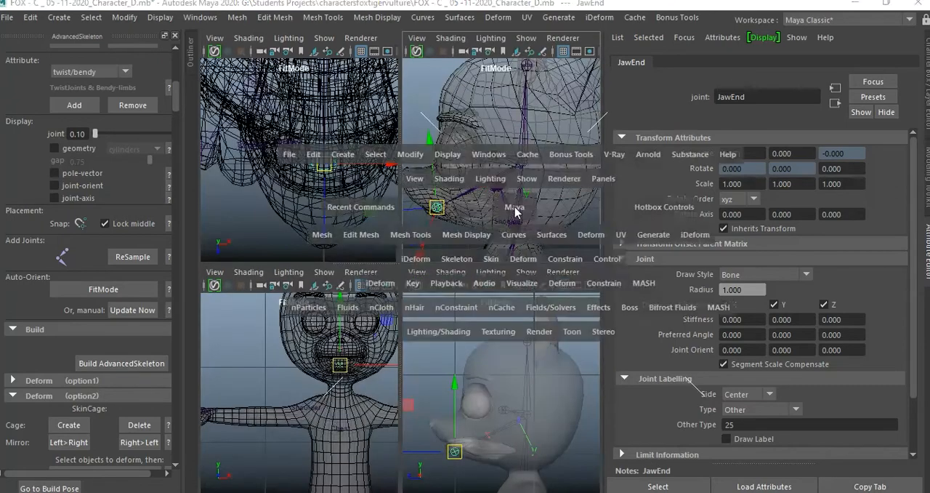
left_click_drag(395, 238, 482, 243, "alt")
middle_click_drag(482, 244, 427, 254, "alt")
right_click_drag(427, 254, 516, 273, "alt")
left_click_drag(516, 273, 436, 301, "alt")
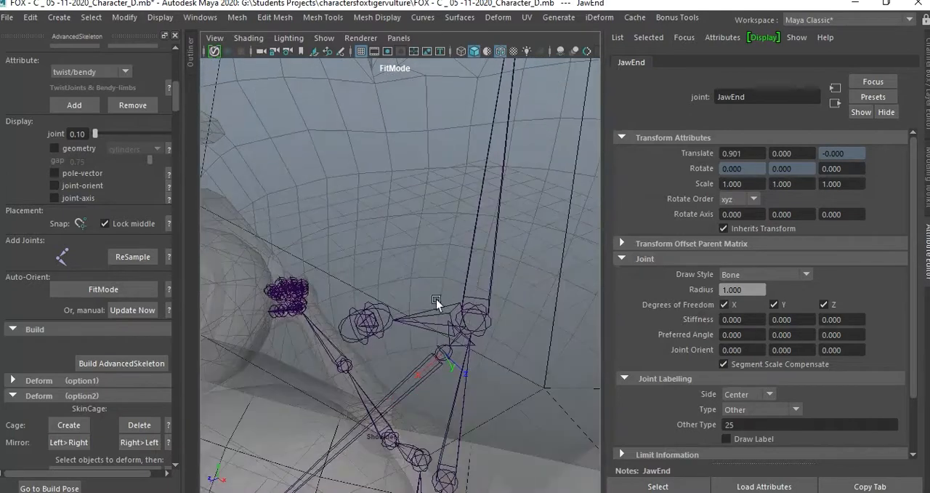
left_click(389, 317)
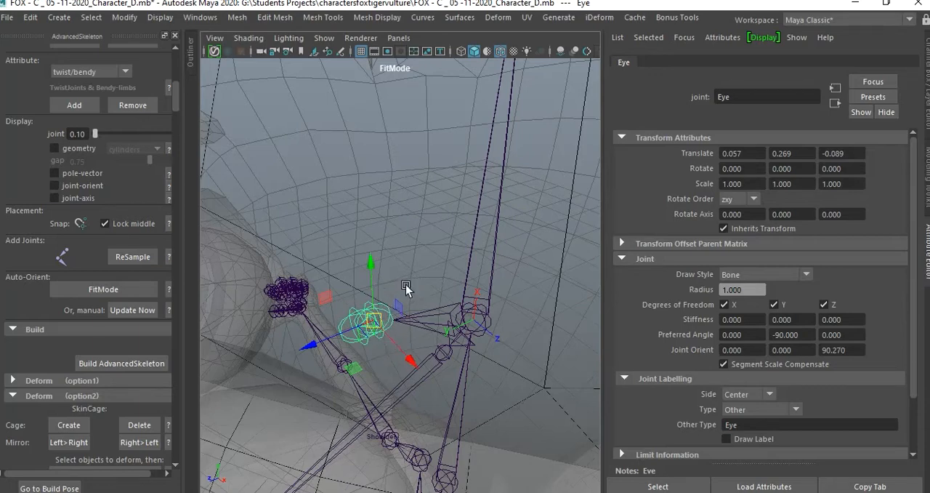
left_click_drag(394, 246, 428, 244, "alt")
left_click_drag(416, 241, 481, 226, "alt")
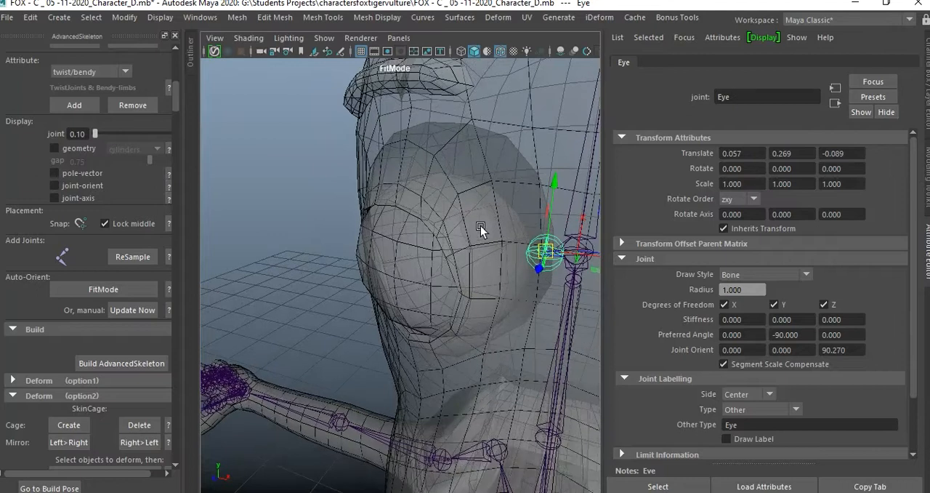
Turn off reference mode on layer1 so its meshes can be picked, and select the fox's right eyeball mesh.
left_click(448, 231)
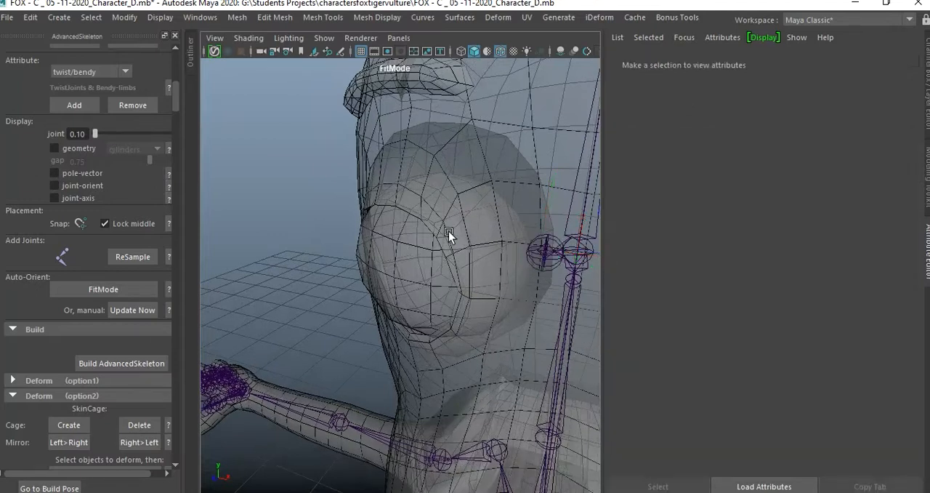
key("ctrl+a")
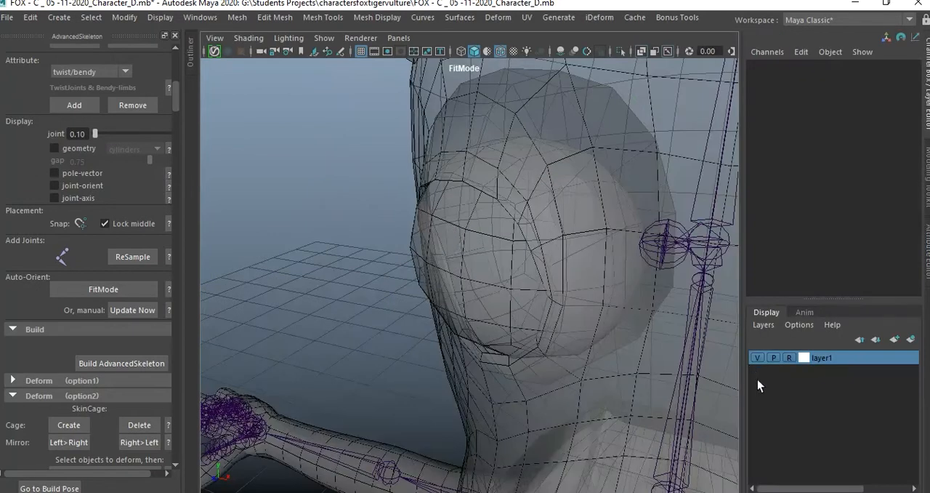
left_click(790, 358)
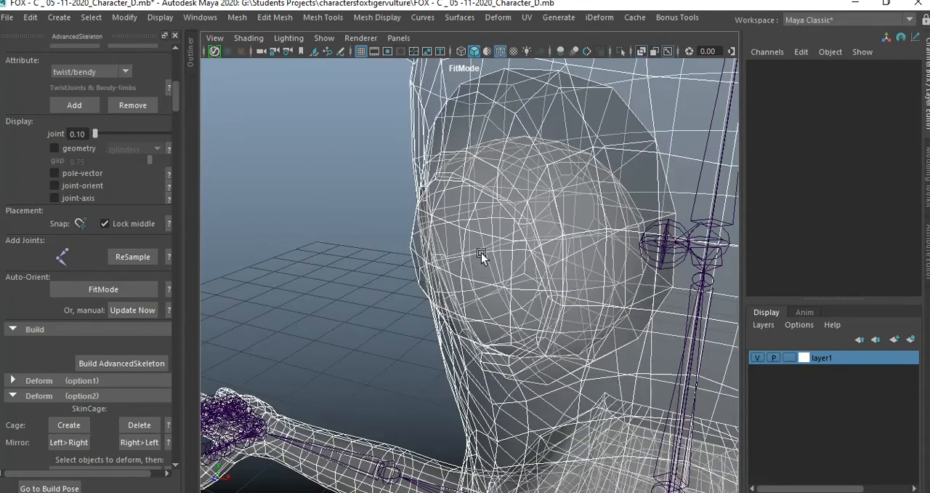
left_click_drag(334, 264, 406, 281, "alt")
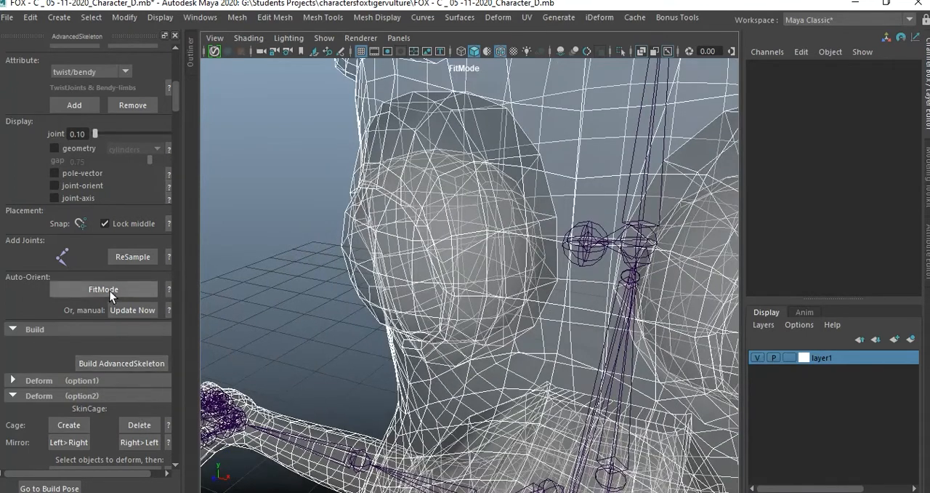
left_click(342, 256)
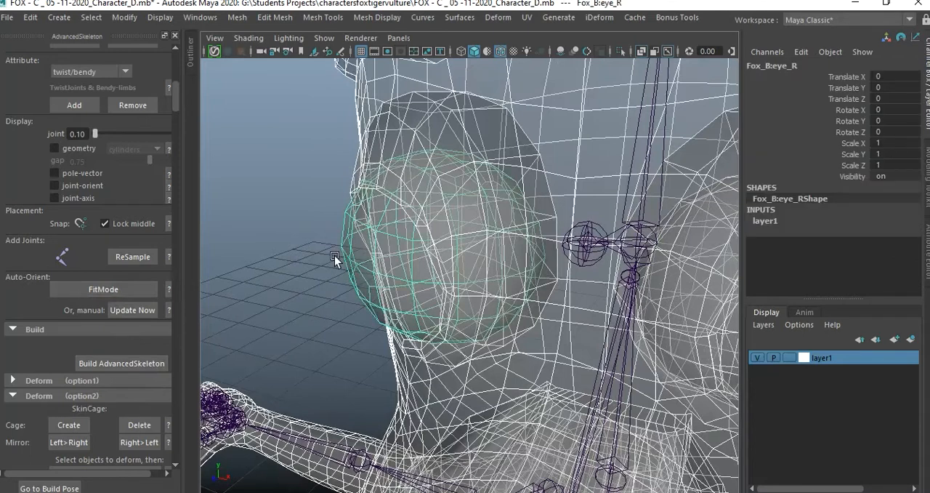
Isolate the right eyeball and select an edge loop running vertically around it.
left_click(620, 51)
left_click(562, 209)
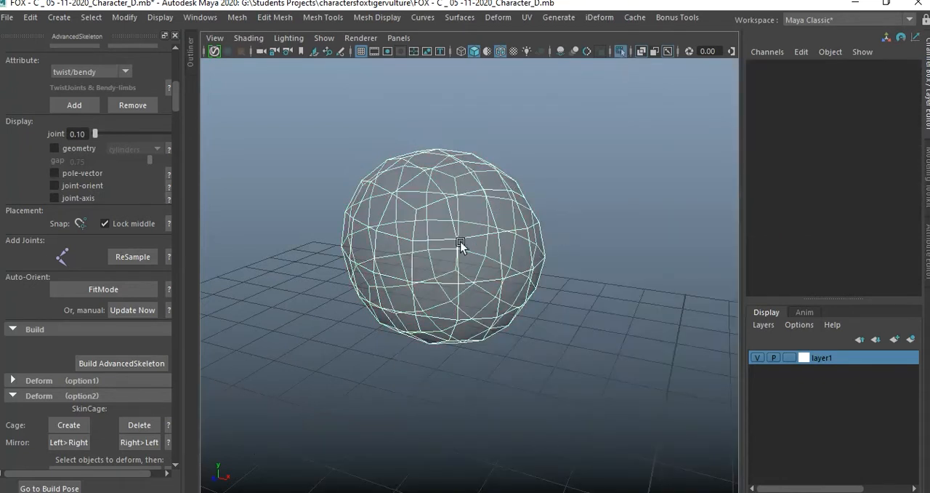
left_click_drag(452, 244, 444, 290, "alt")
right_click_drag(443, 290, 441, 93)
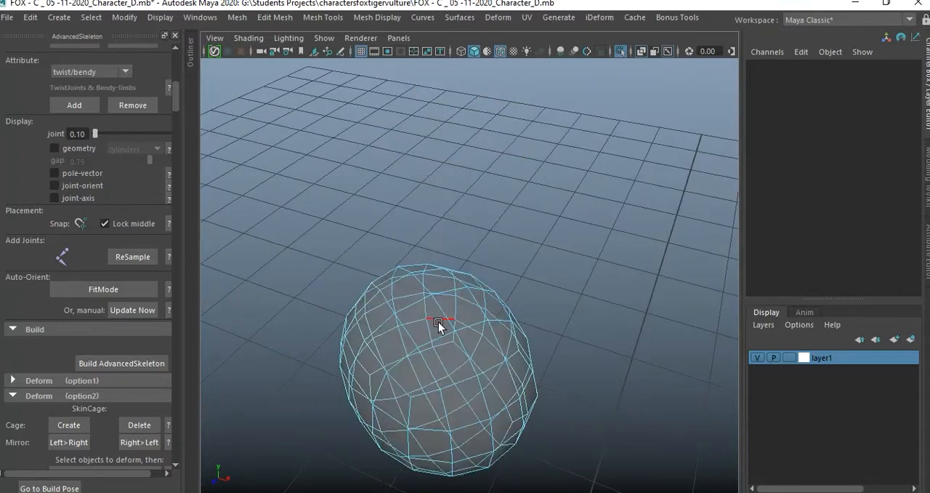
left_click(440, 308)
left_click_drag(450, 435, 553, 376, "alt")
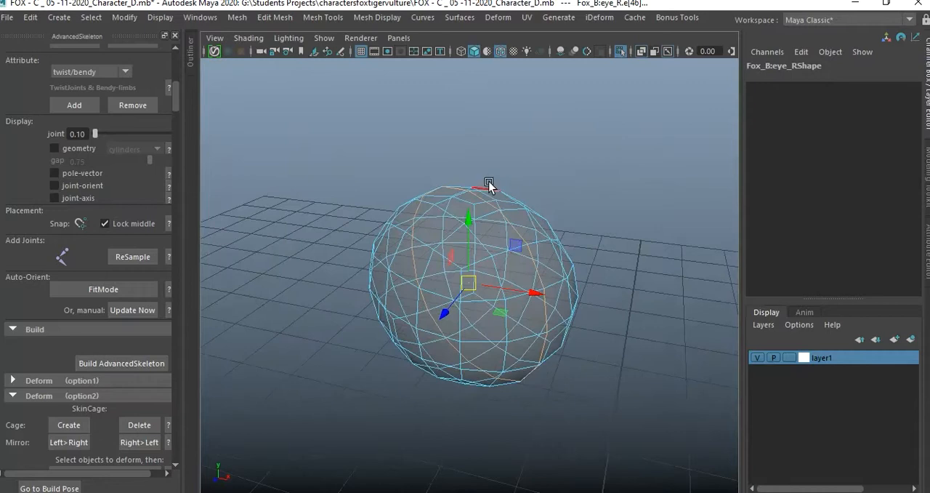
Create a cluster deformer from the selected eyeball edge loop and bring the rest of the scene back out of isolation.
left_click(499, 18)
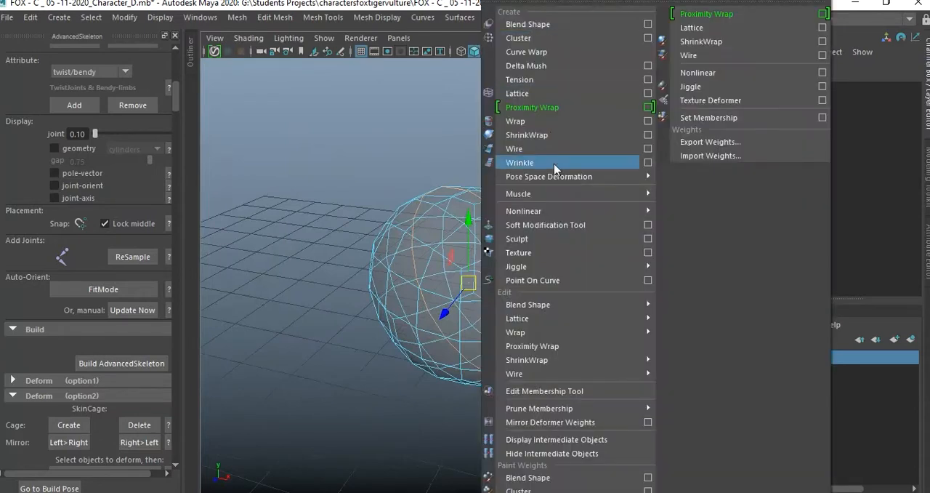
left_click(565, 44)
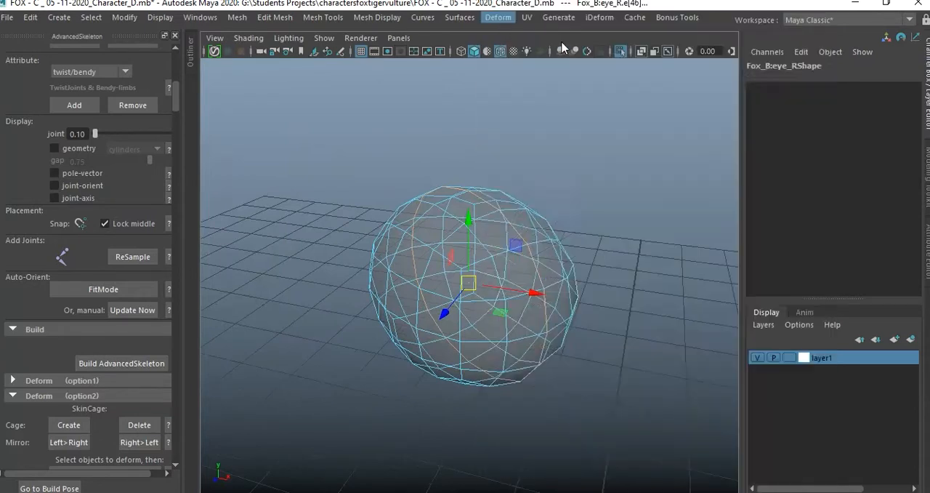
left_click(591, 247)
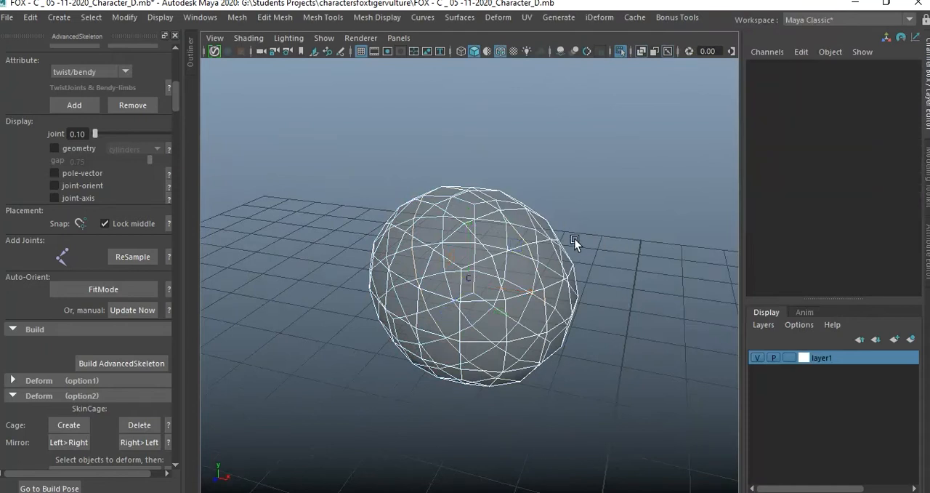
left_click(622, 52)
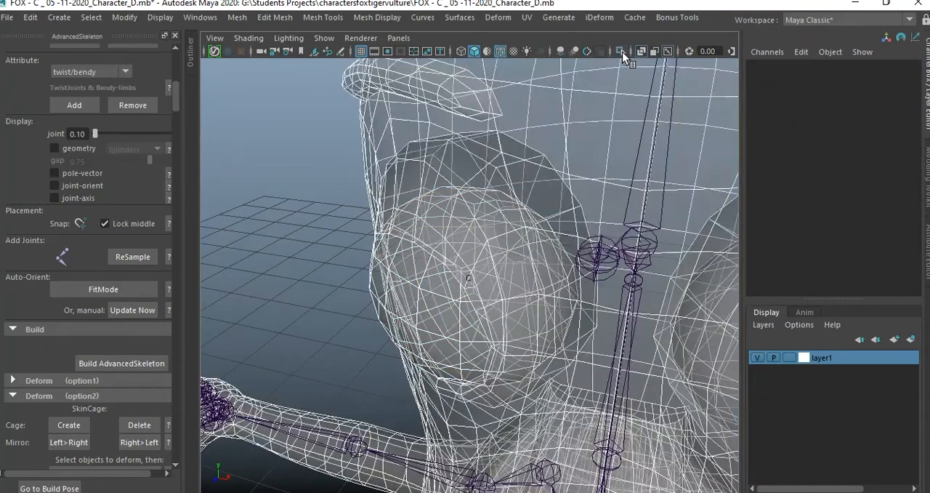
Hide layer1 and snap the Eye joint onto the cluster handle at the eyeball's centre.
left_click(757, 356)
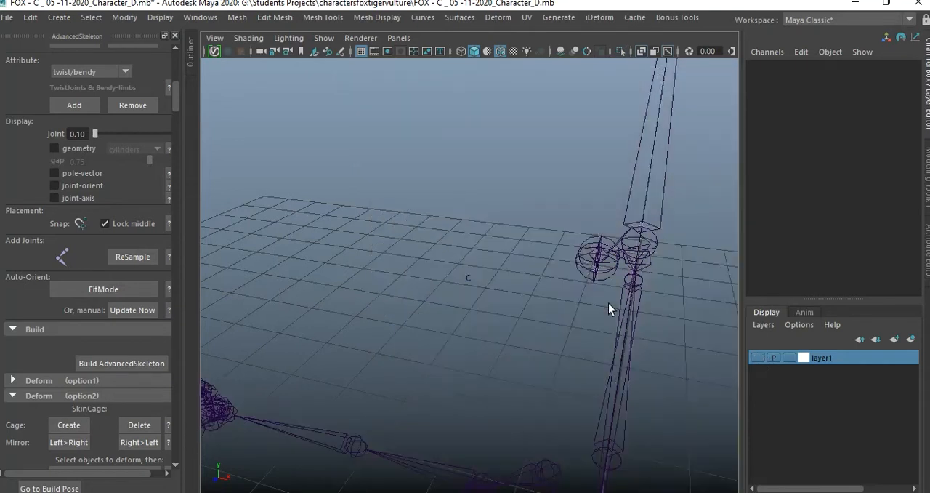
left_click_drag(594, 303, 564, 312, "alt")
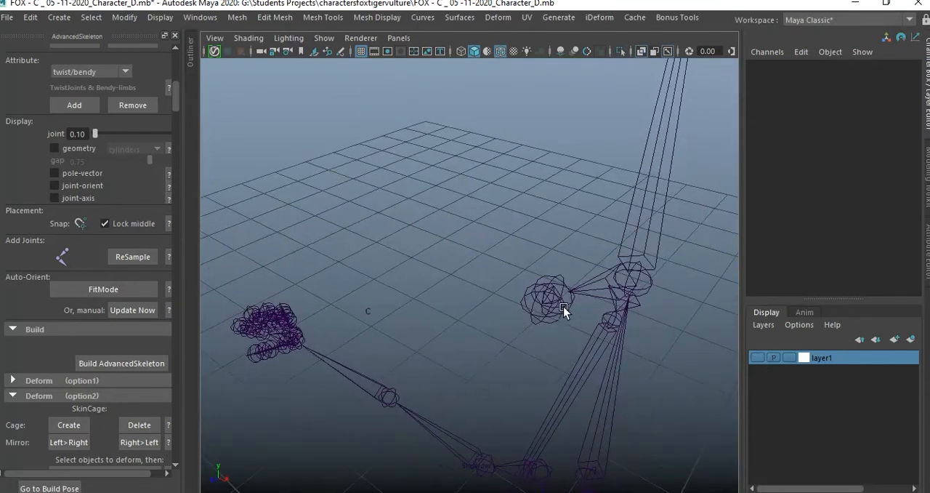
left_click(555, 278)
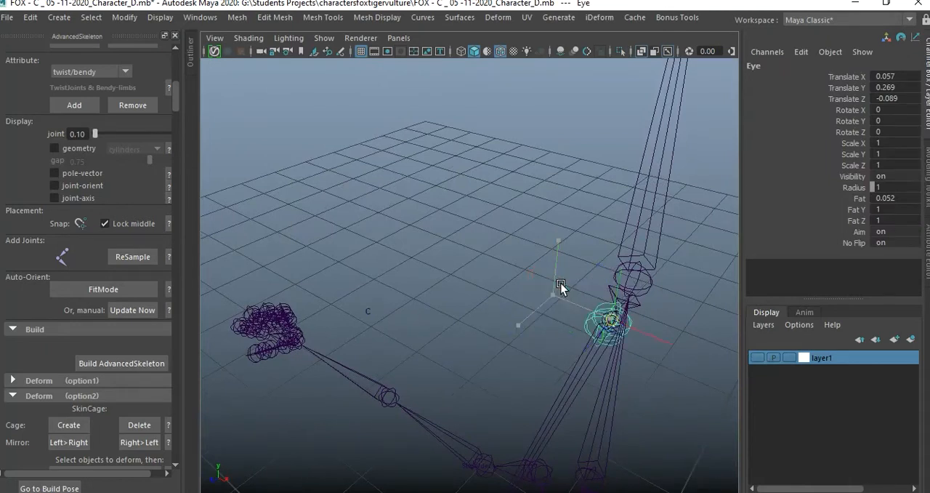
middle_click_drag(560, 287, 461, 301)
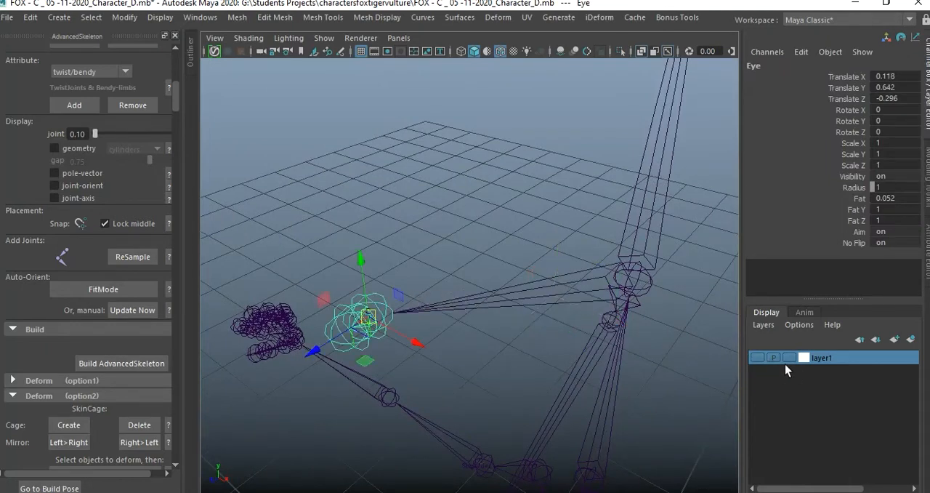
Show layer1 again and turn off X-Ray shading in the perspective view.
left_click(764, 358)
left_click(258, 192)
left_click_drag(349, 255, 425, 229, "alt")
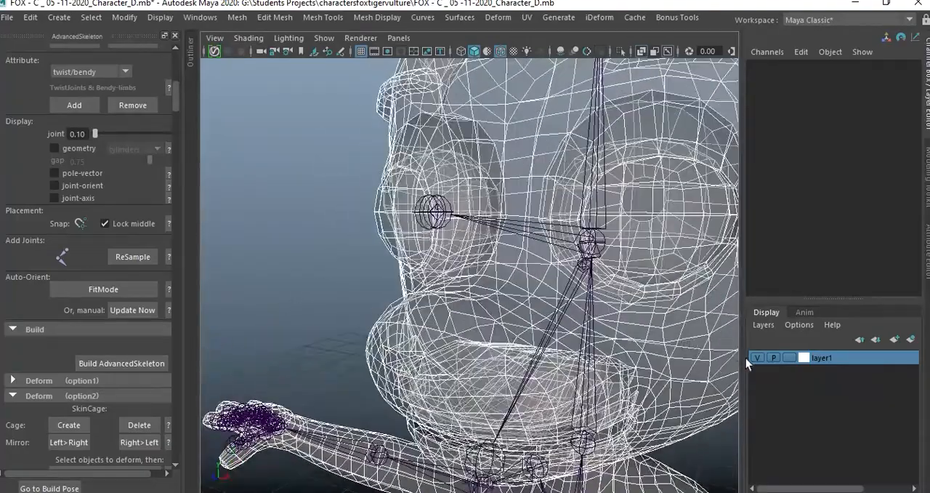
left_click(411, 240)
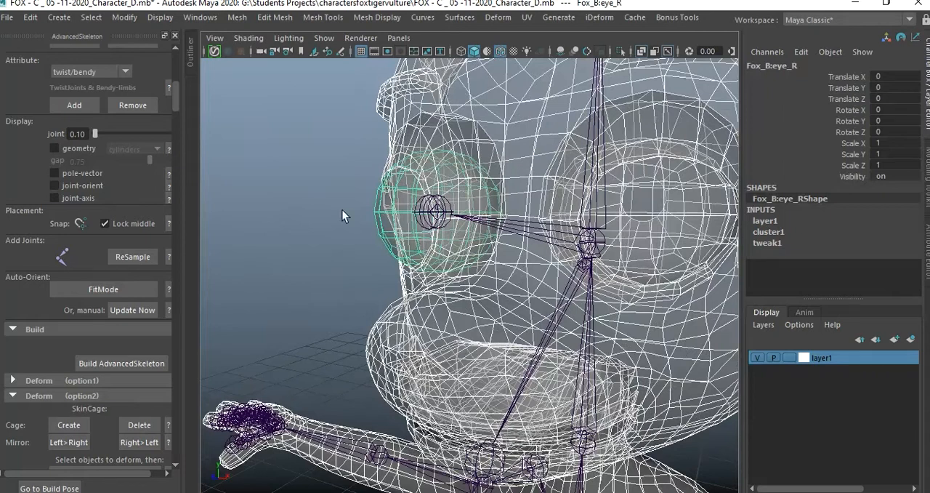
left_click(308, 203)
key("5")
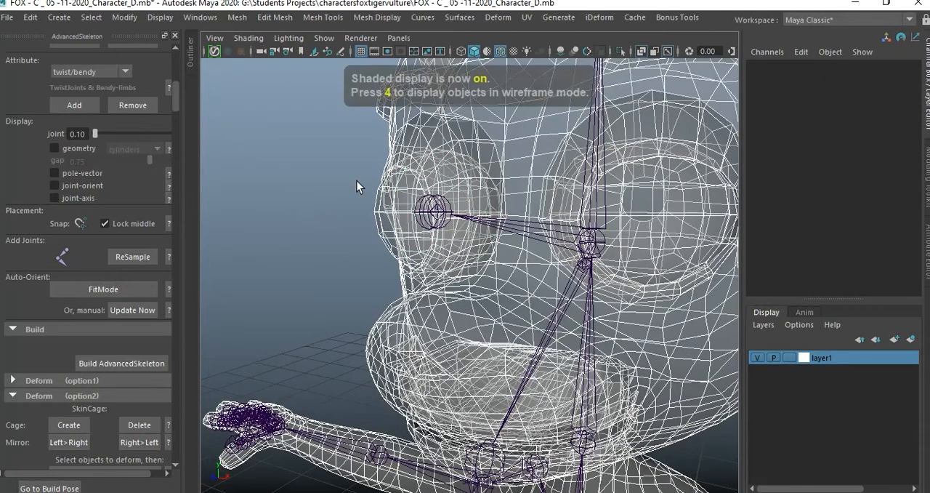
left_click(249, 38)
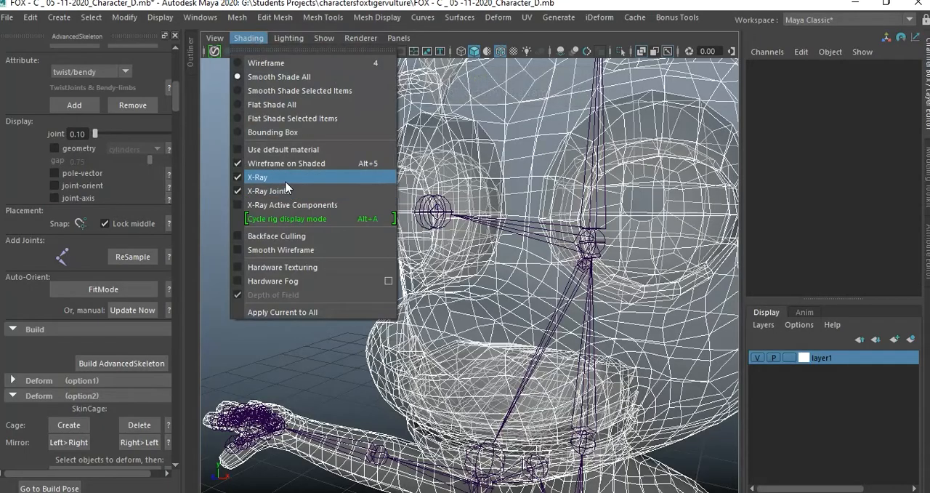
left_click(262, 178)
Move the EyeEnd joint forward to the front surface of the eyeball in the side view, with Translate X about 0.165.
left_click_drag(291, 219, 384, 264, "alt")
left_click(364, 262)
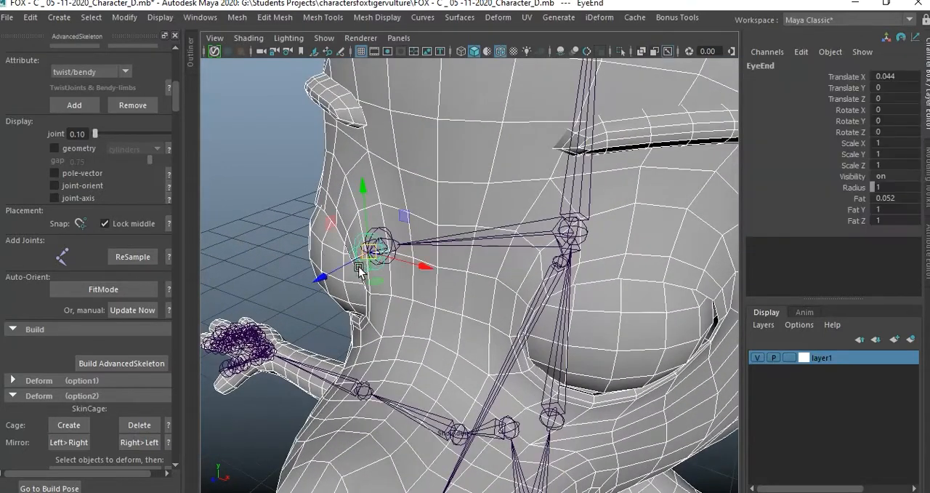
left_click_drag(322, 274, 405, 333, "alt")
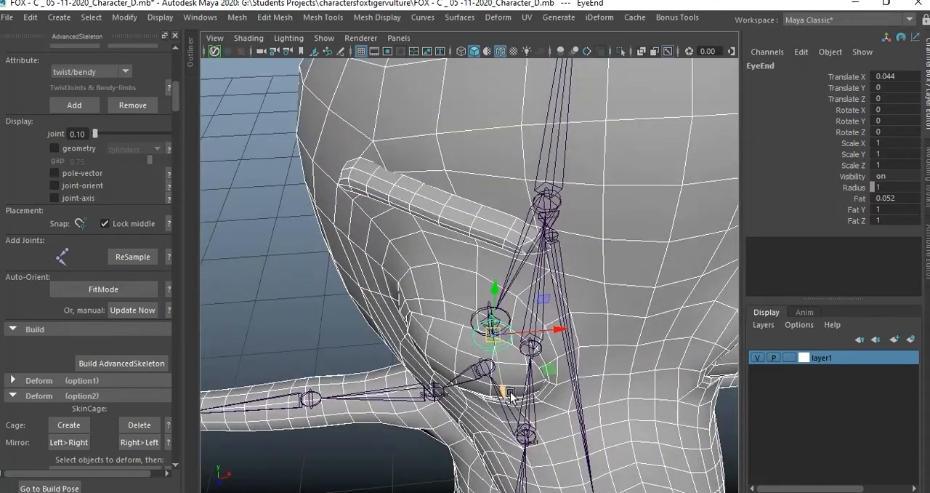
key("space")
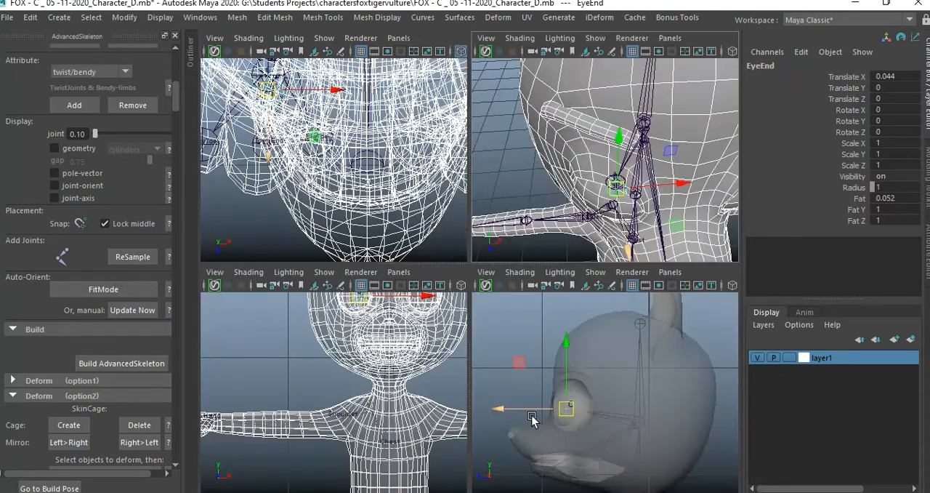
key("space")
scroll(476, 360, "up", 5)
left_click_drag(545, 362, 431, 376, "alt")
left_click_drag(392, 349, 339, 351)
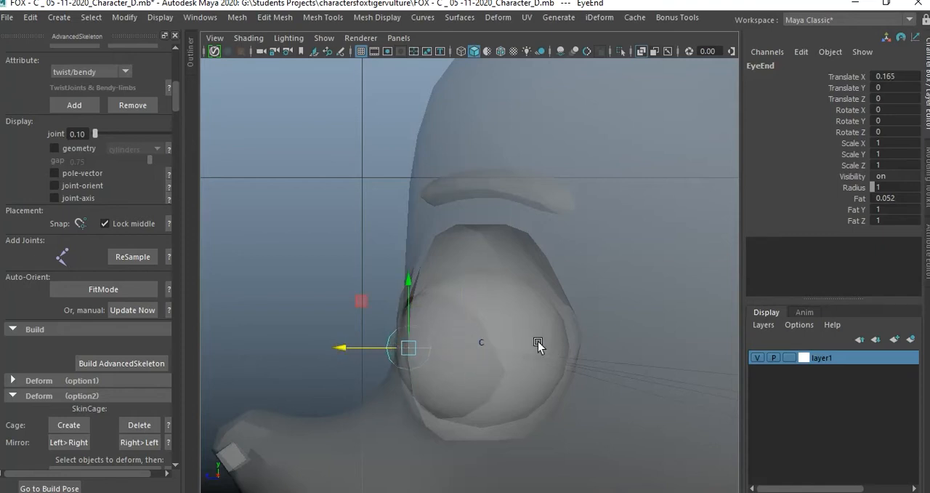
left_click(339, 256)
Move the HeadEnd joint forward and up onto the skull's surface in the side view, with Translate X about 0.992 and Y about 0.263.
key("space")
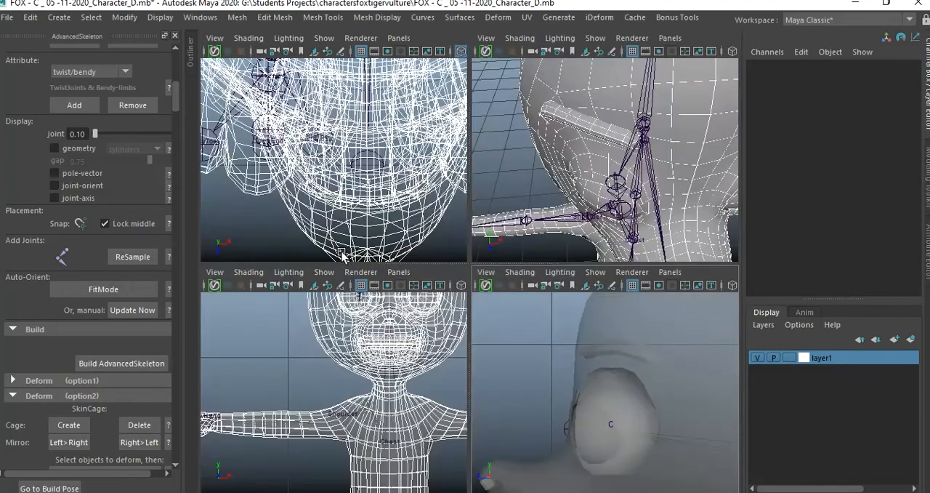
key("space")
left_click_drag(521, 219, 536, 276, "alt")
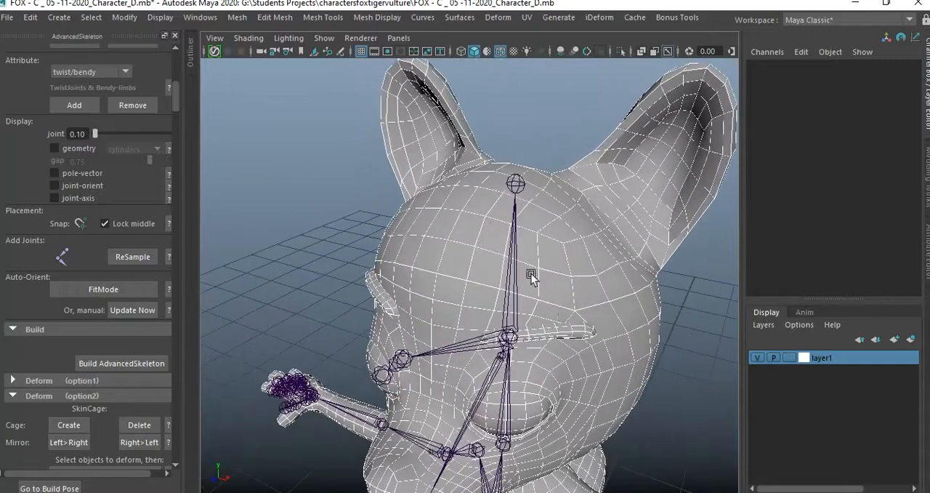
key("space")
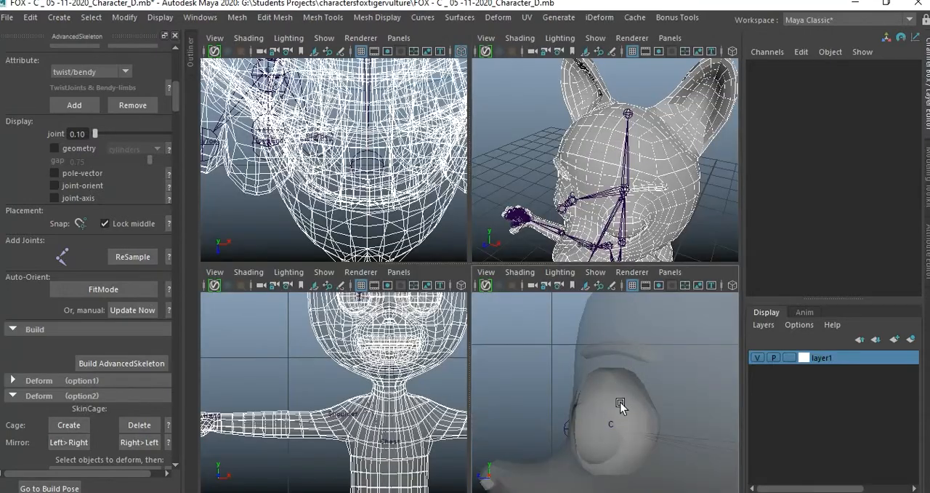
key("space")
scroll(572, 305, "down", 10)
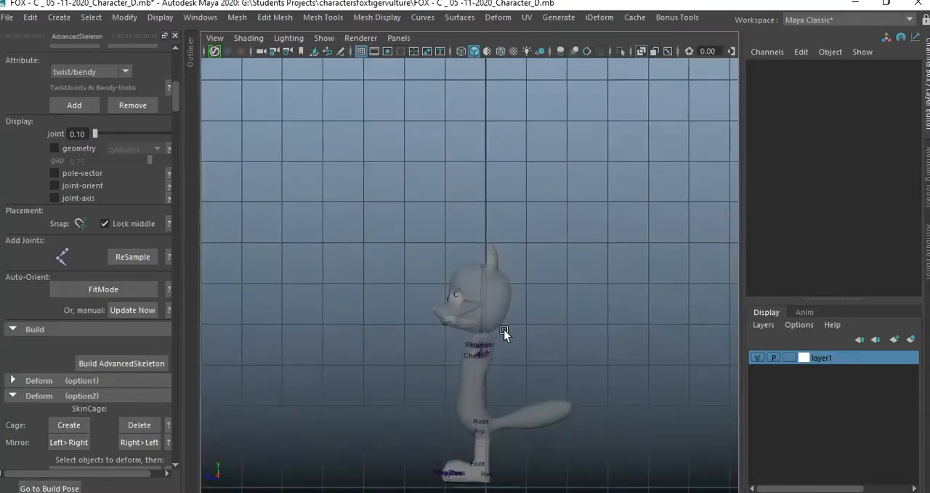
scroll(503, 329, "up", 10)
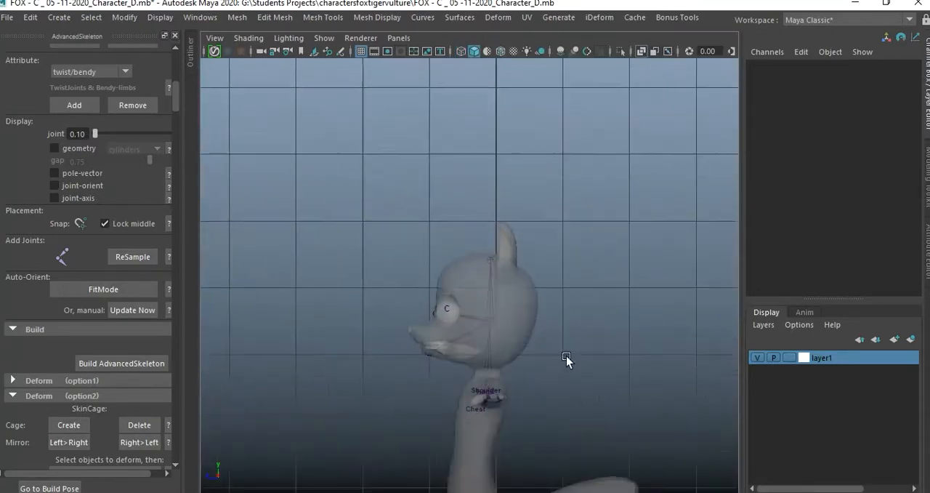
left_click_drag(561, 323, 548, 311, "alt")
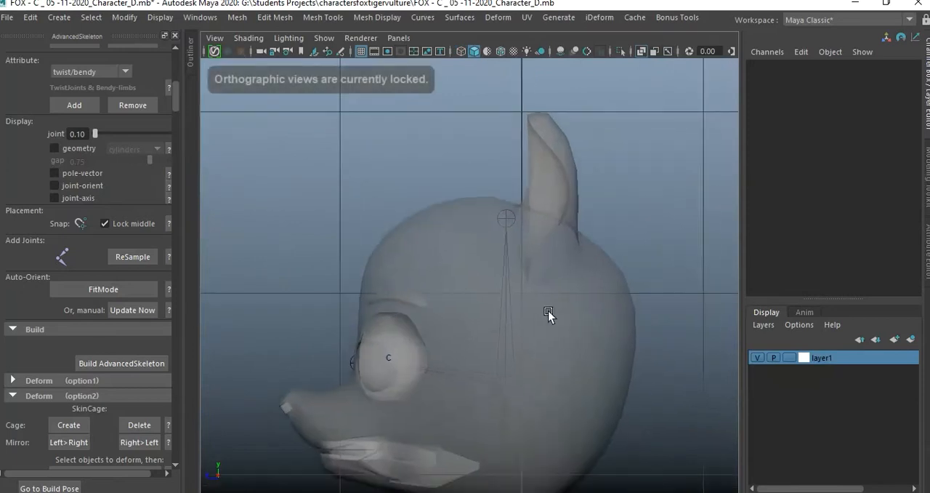
left_click(506, 219)
left_click_drag(506, 216, 458, 206)
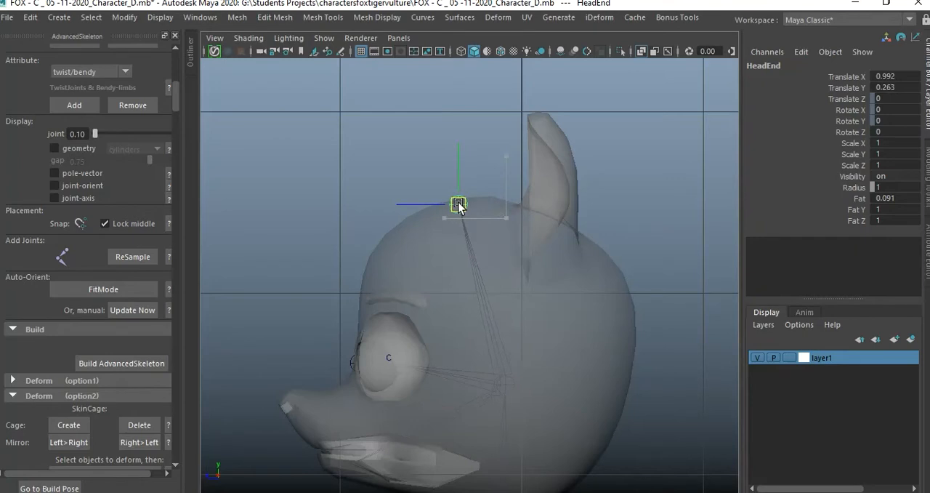
left_click(617, 210)
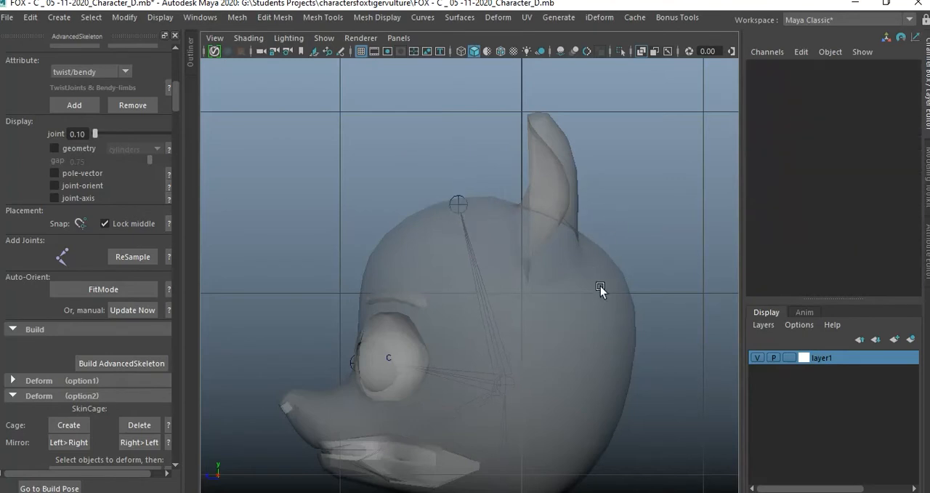
Move the HeadEnd joint back above the Head joint in the side view, to Translate X about 0.959 and Y about -0.023.
key("space")
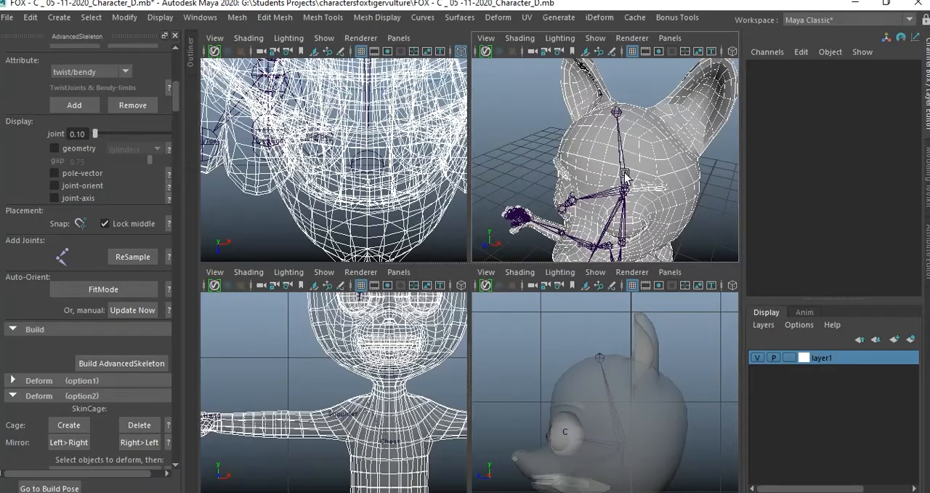
key("space")
left_click_drag(573, 244, 473, 239, "alt")
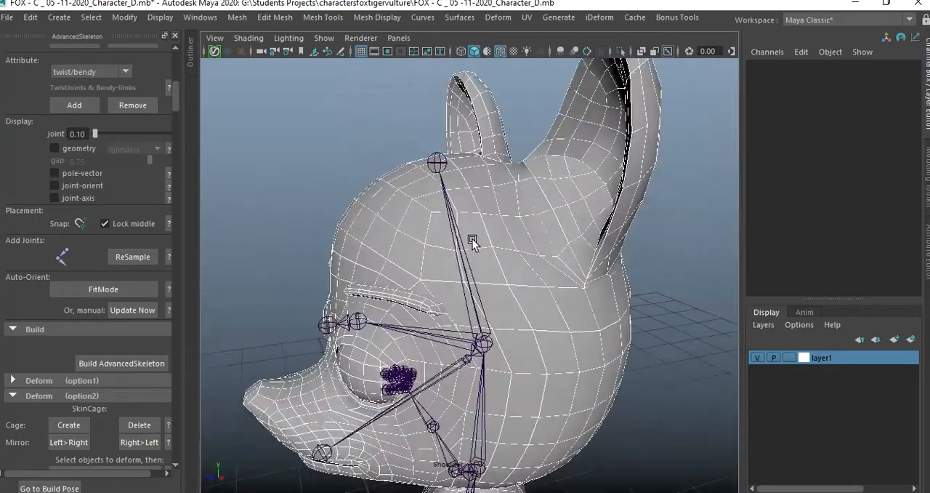
left_click(434, 161)
key("space")
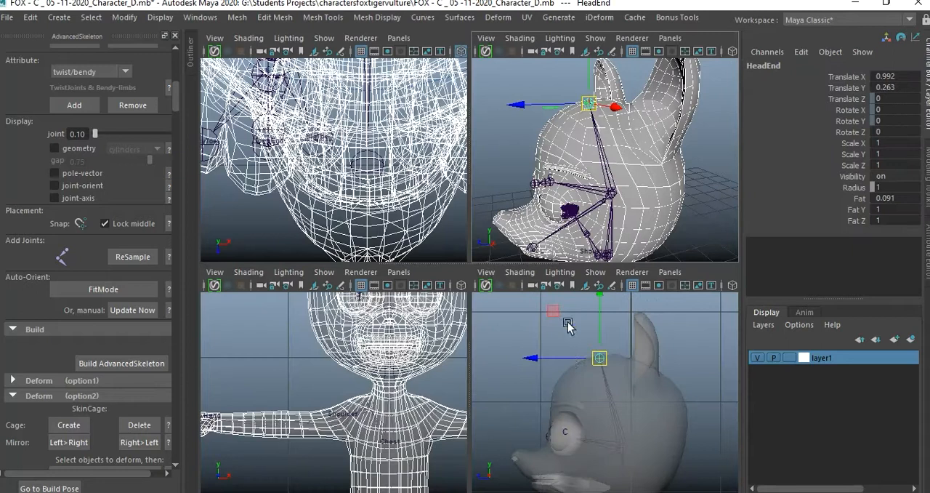
key("space")
left_click_drag(382, 193, 441, 203)
left_click_drag(509, 144, 510, 149)
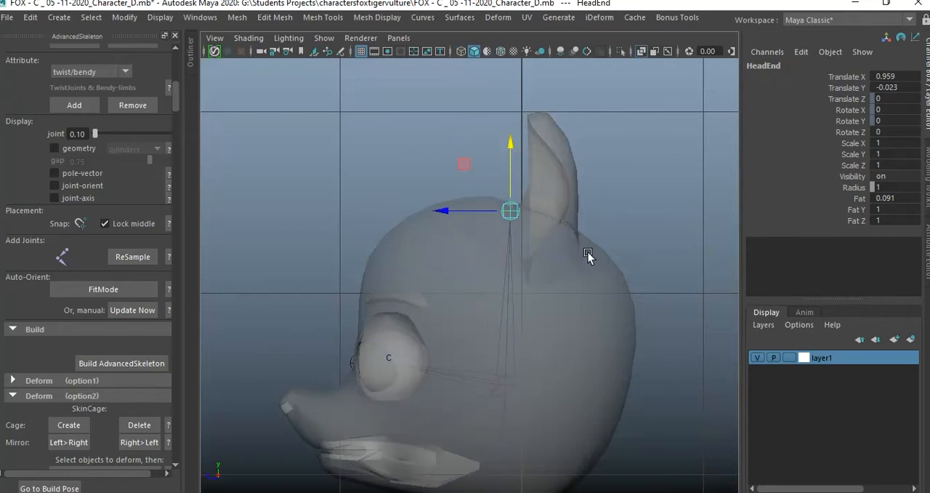
Raise the Head joint to Translate X about 0.939 and lower the Jaw joint to the mouth corner, at Translate X about -0.543 and Y 0.247.
left_click(509, 387)
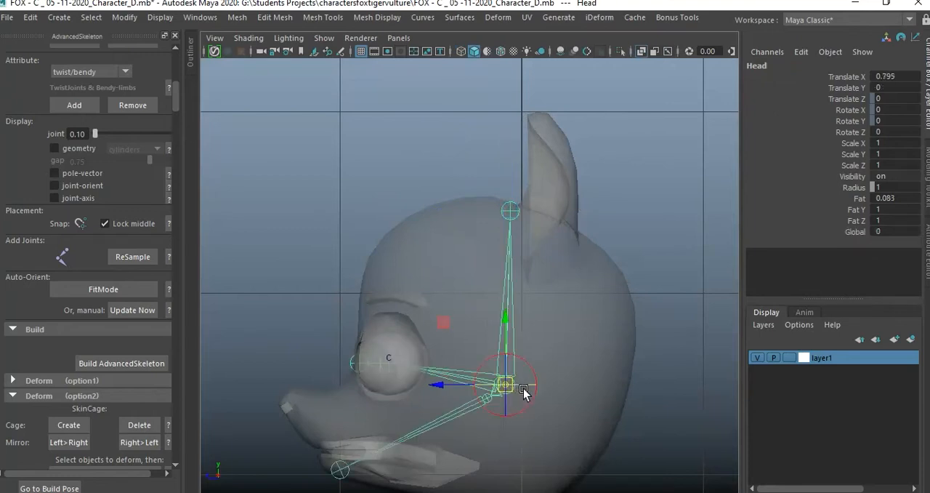
left_click_drag(505, 322, 517, 293)
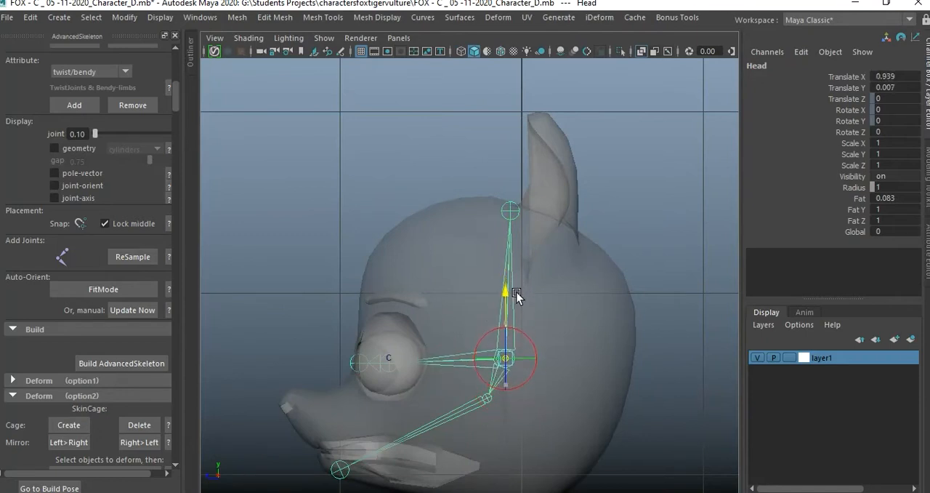
left_click(489, 407)
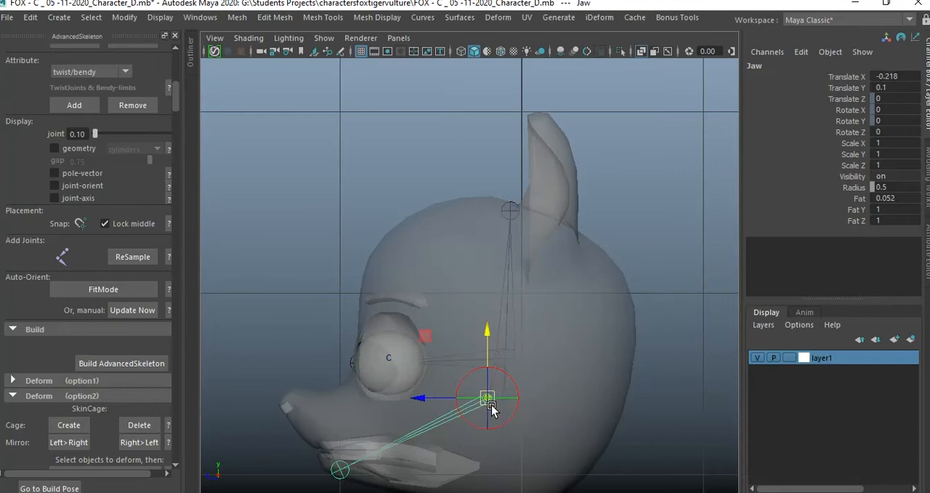
middle_click_drag(519, 446, 533, 373, "alt")
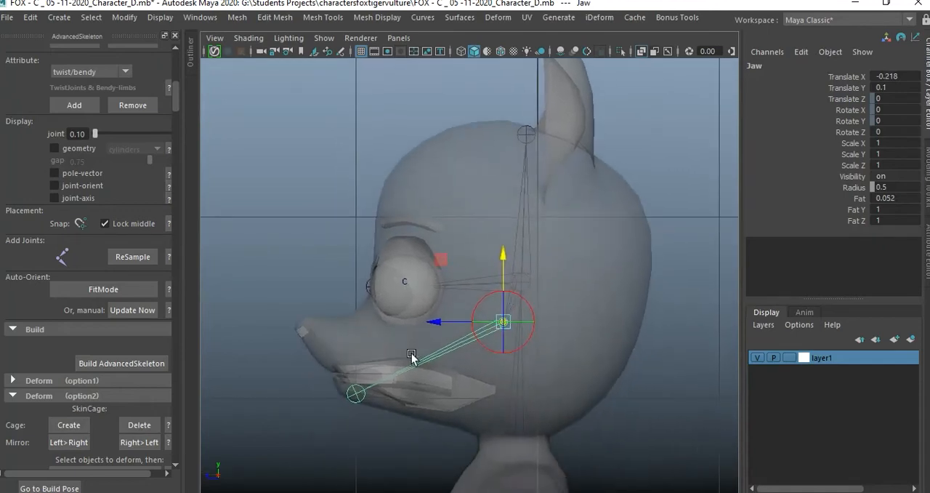
left_click_drag(504, 320, 479, 388)
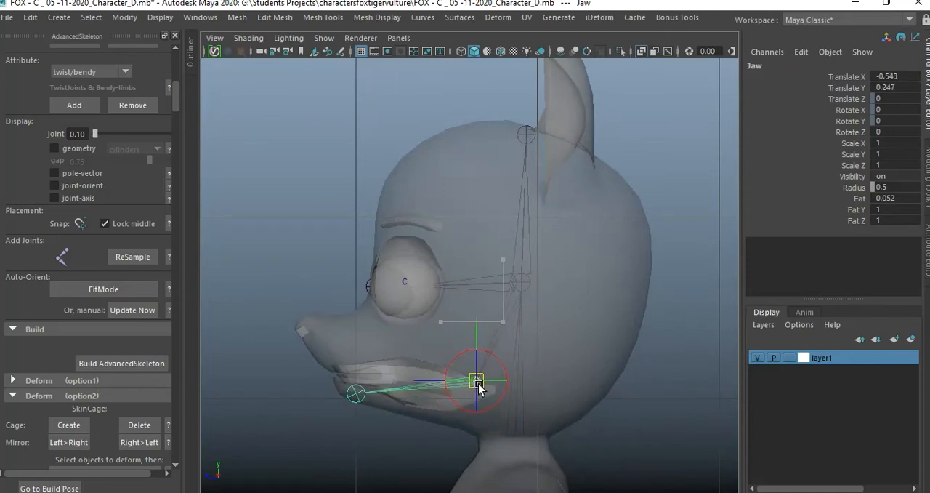
left_click_drag(479, 383, 479, 384)
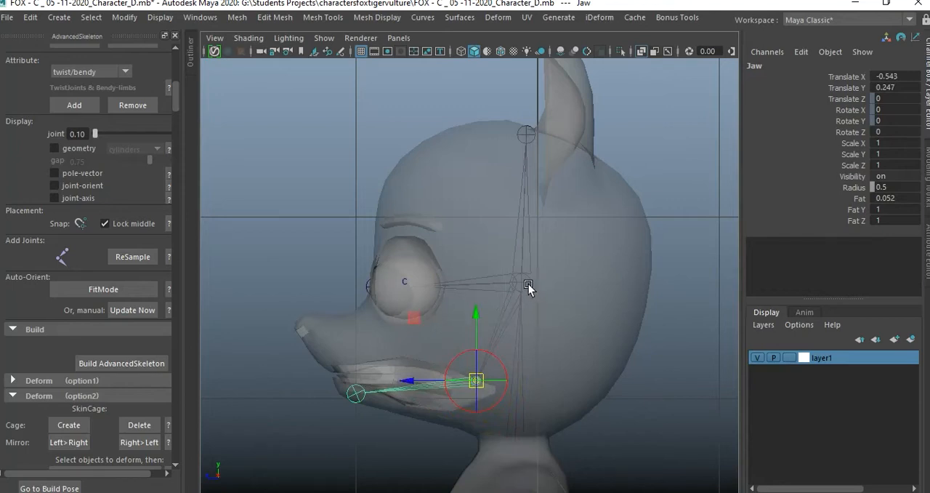
left_click(525, 288)
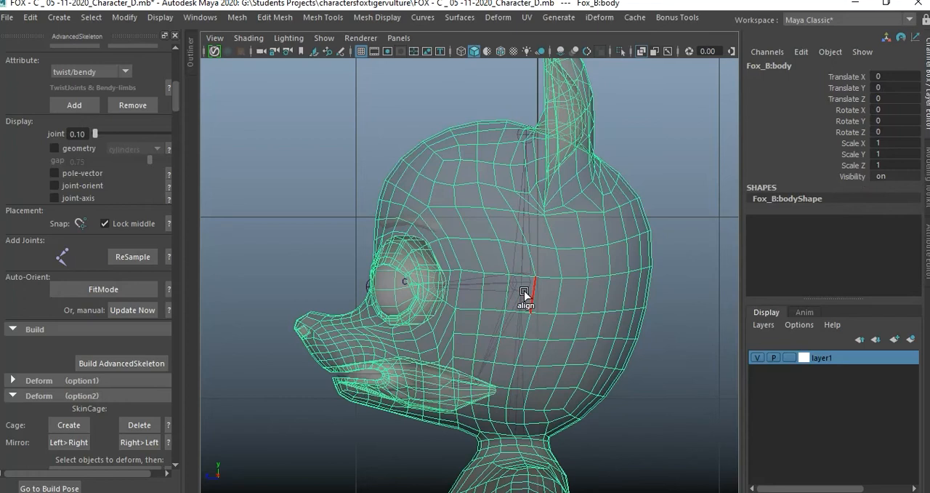
key("F8")
key("F8")
left_click(639, 369)
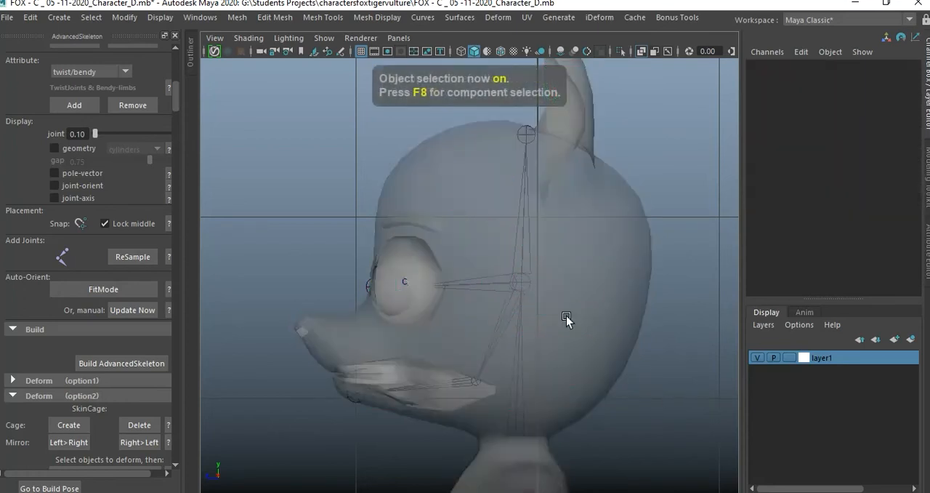
left_click(526, 287)
left_click_drag(526, 287, 469, 284)
left_click(658, 171)
Select the line of body mesh edges running up the middle of the character's right ear, from its base to the tip.
key("space")
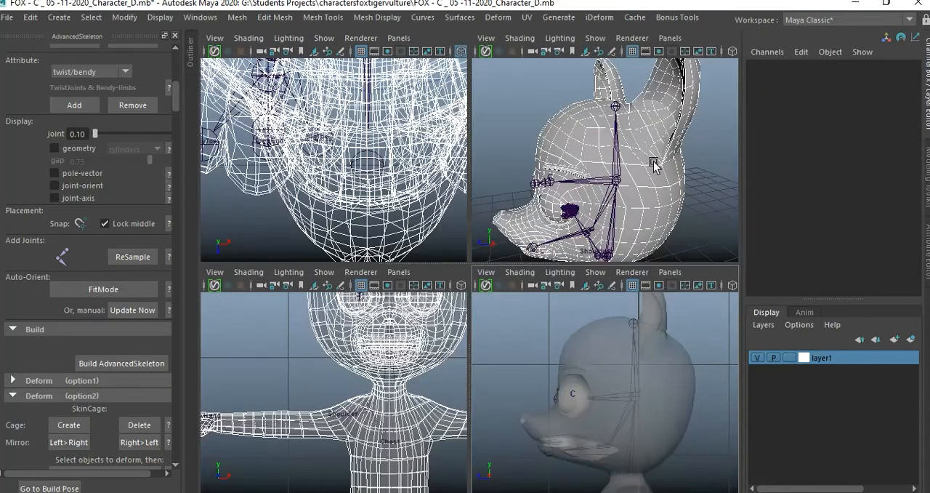
key("space")
left_click_drag(630, 179, 587, 192, "alt")
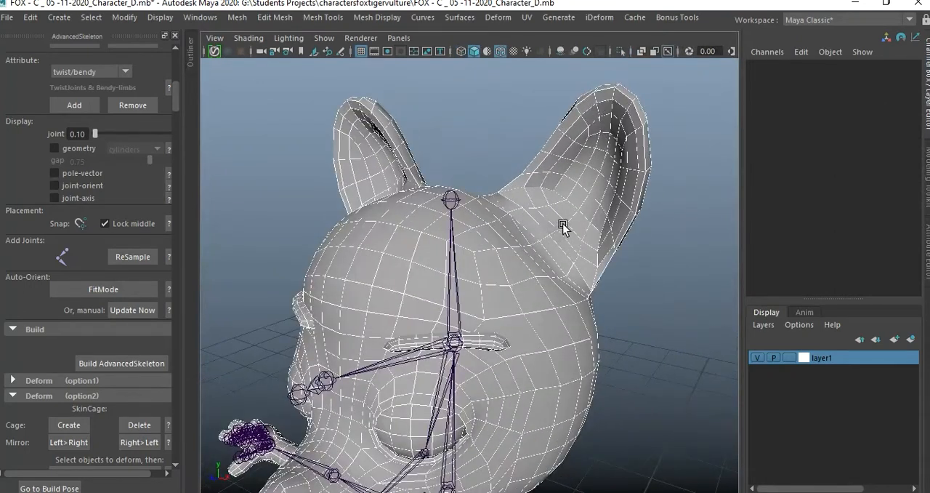
mouse_move(565, 224)
left_mouse_down("alt")
mouse_move(618, 243)
mouse_move(574, 232)
mouse_move(583, 227)
mouse_move(567, 254)
mouse_move(567, 239)
left_mouse_up("alt")
left_click(580, 213)
right_click_drag(592, 130, 594, 111)
left_click_drag(589, 119, 559, 260, "alt")
left_click_drag(616, 250, 624, 247, "alt")
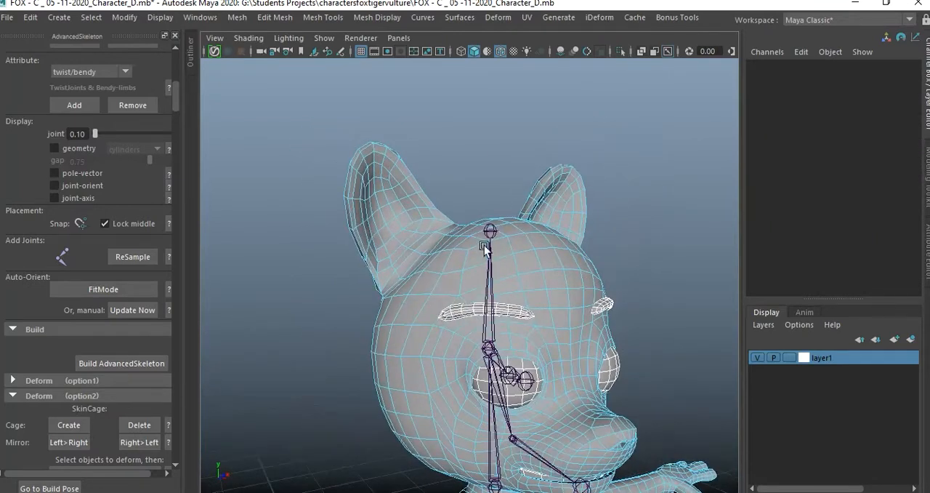
left_click_drag(491, 314, 407, 210, "alt")
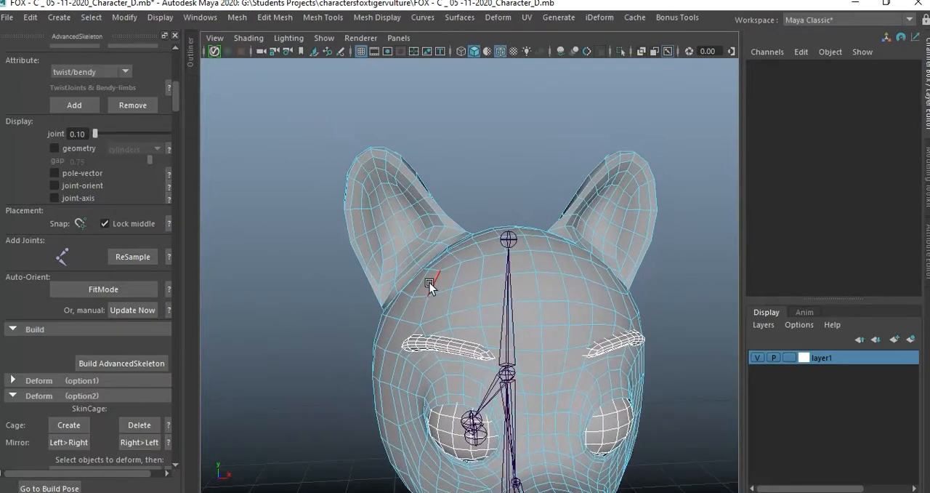
left_click_drag(419, 266, 442, 285, "alt")
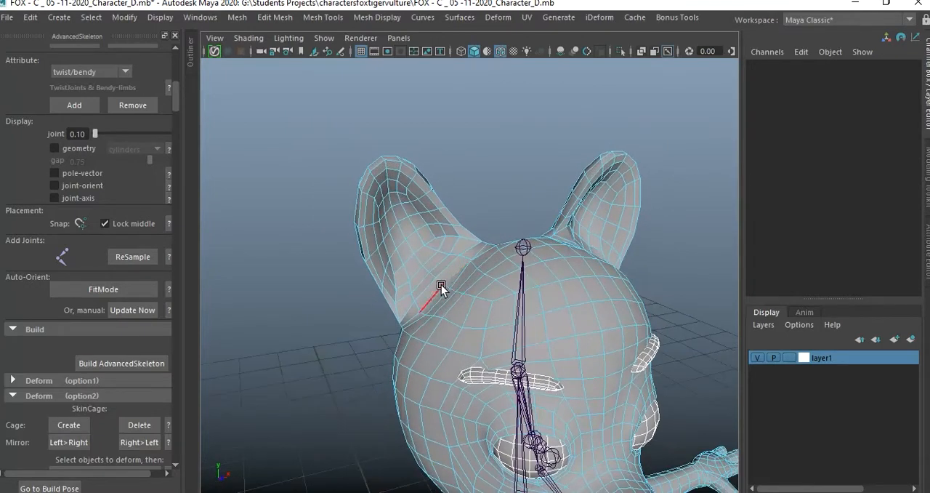
left_click(438, 279)
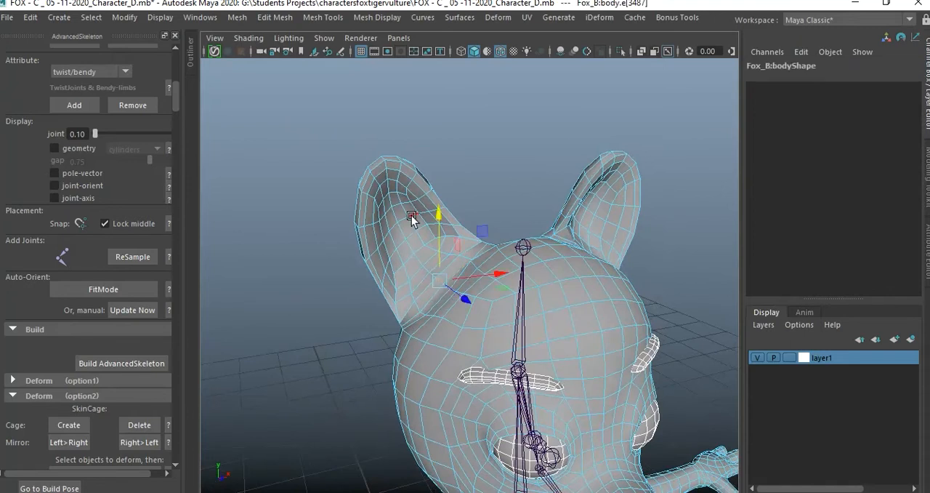
left_click(386, 168, "shift")
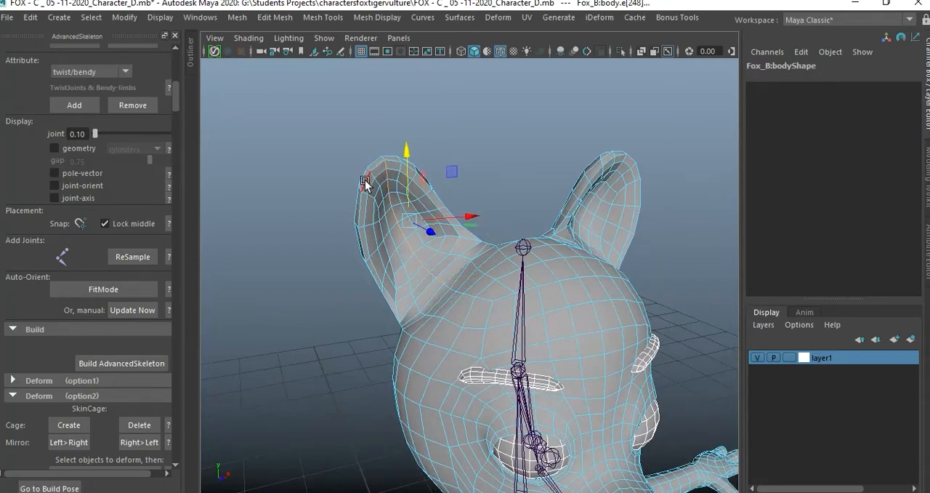
Convert the selected ear edges to a curve with Polygon Edges to Curve.
left_click_drag(617, 307, 549, 287, "alt")
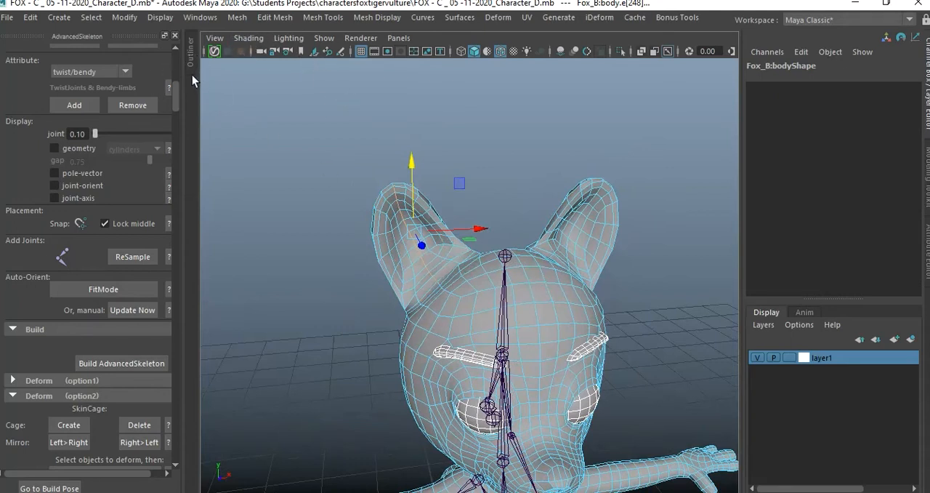
left_click(125, 17)
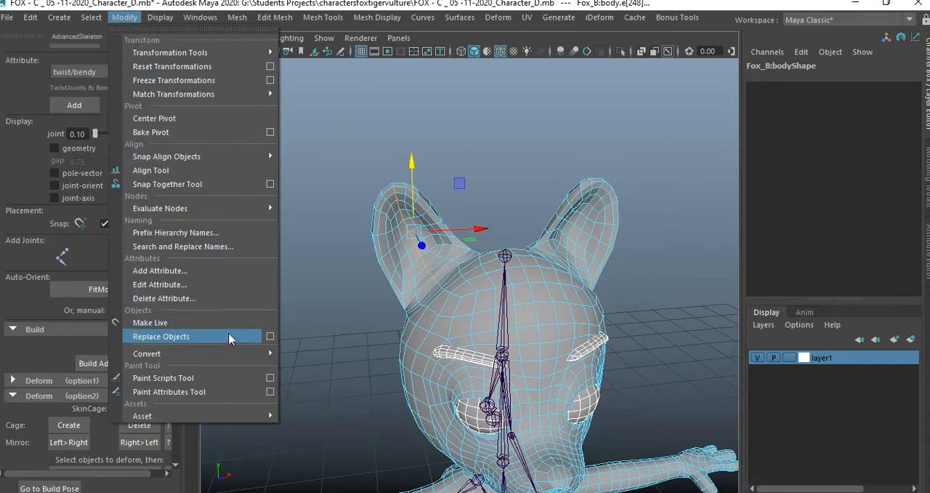
mouse_move(227, 353)
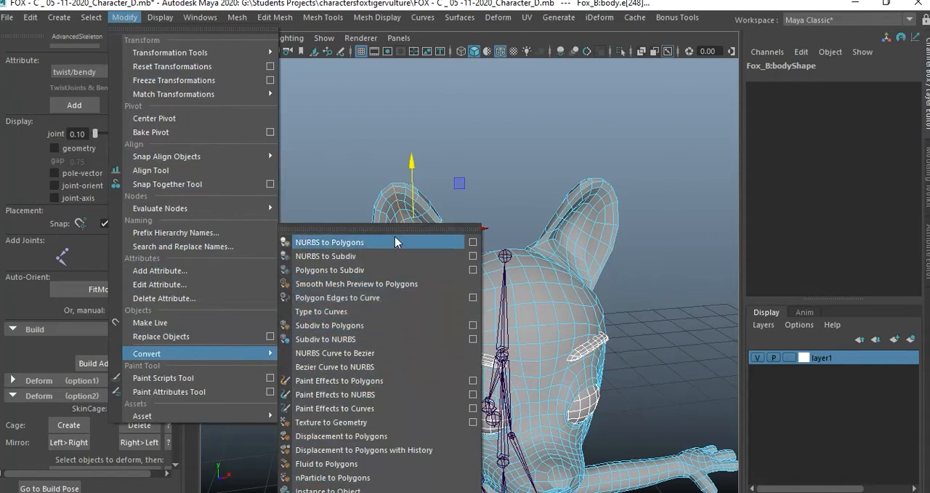
left_click(384, 301)
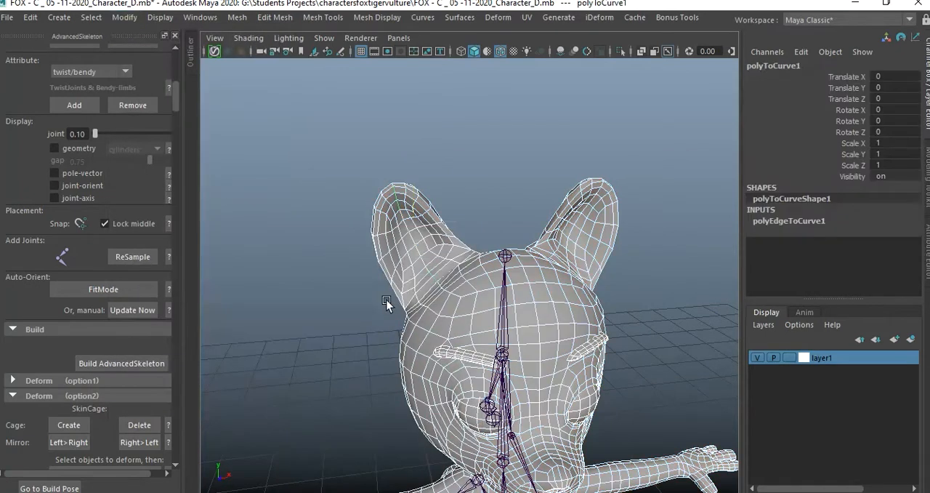
left_click(471, 196)
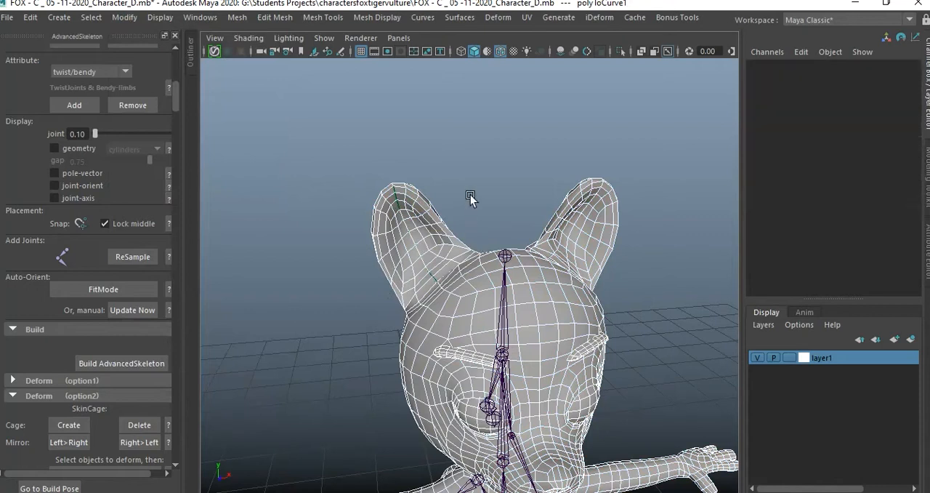
Hide layer1 to isolate the ear curve and the fit skeleton in the perspective view.
left_click(757, 358)
left_click_drag(466, 277, 553, 270, "alt")
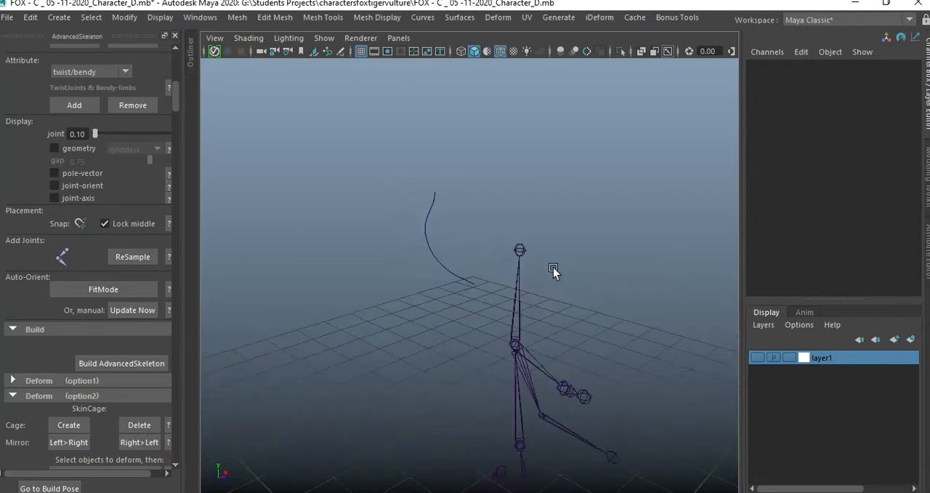
left_click_drag(448, 164, 453, 301, "alt")
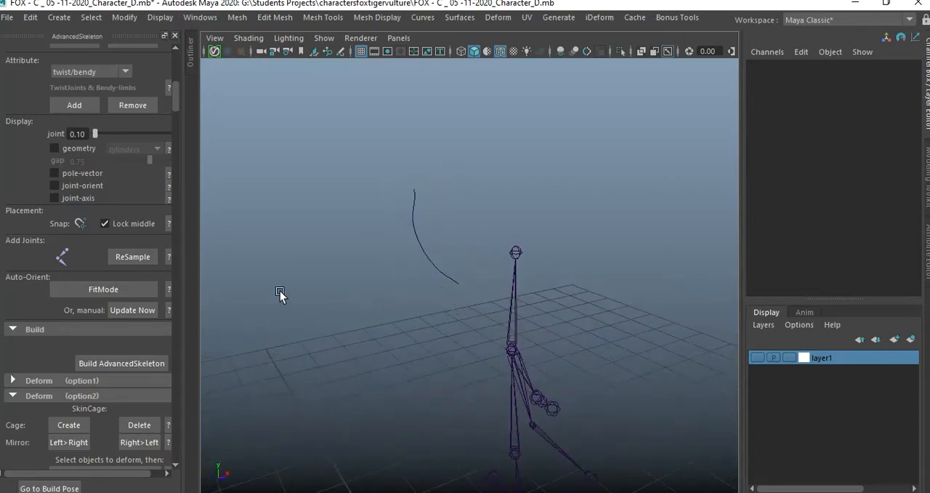
Draw a chain of six joints along the ear curve with AdvancedSkeleton's joint tool, starting at the ear base and ending at the tip.
left_click(62, 256)
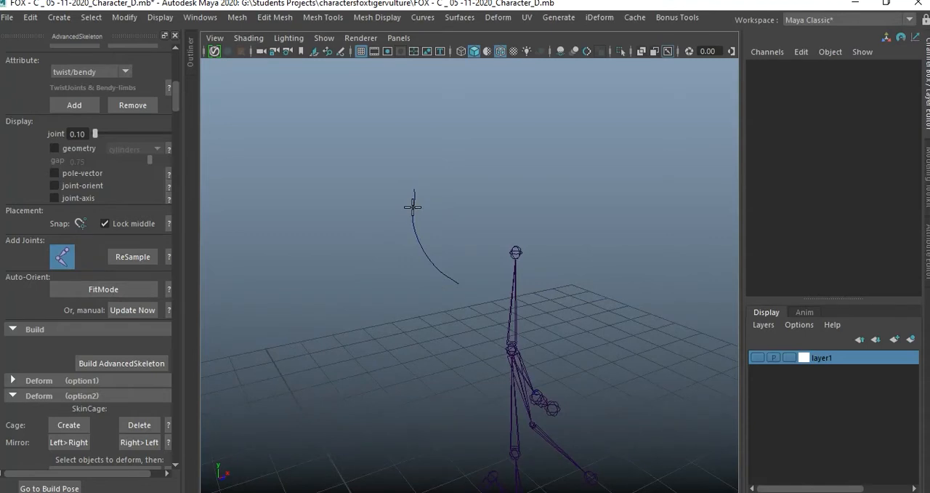
left_click(458, 282)
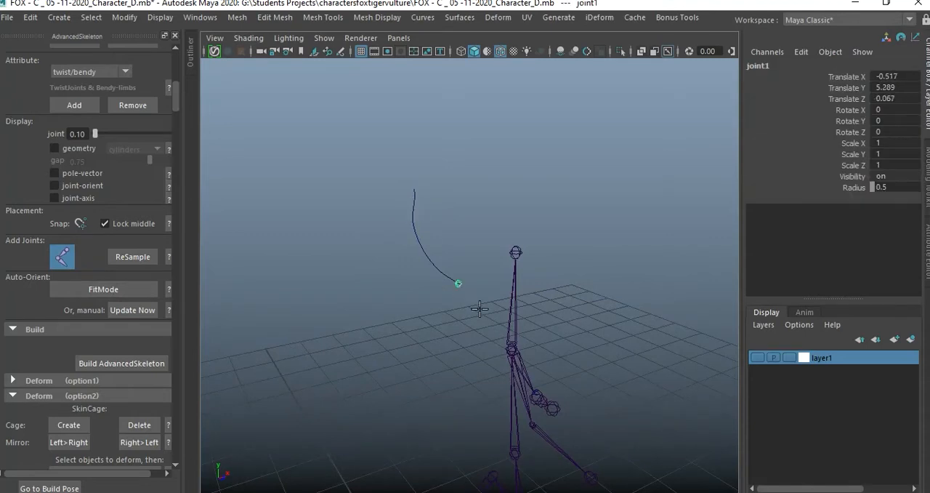
left_click(415, 201)
left_click_drag(415, 201, 421, 283)
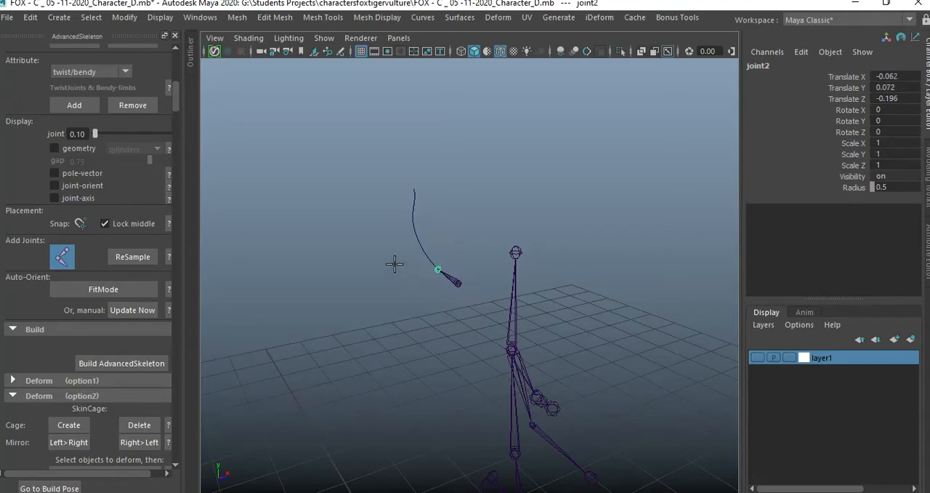
left_click_drag(414, 222, 416, 251)
left_click_drag(415, 208, 405, 164)
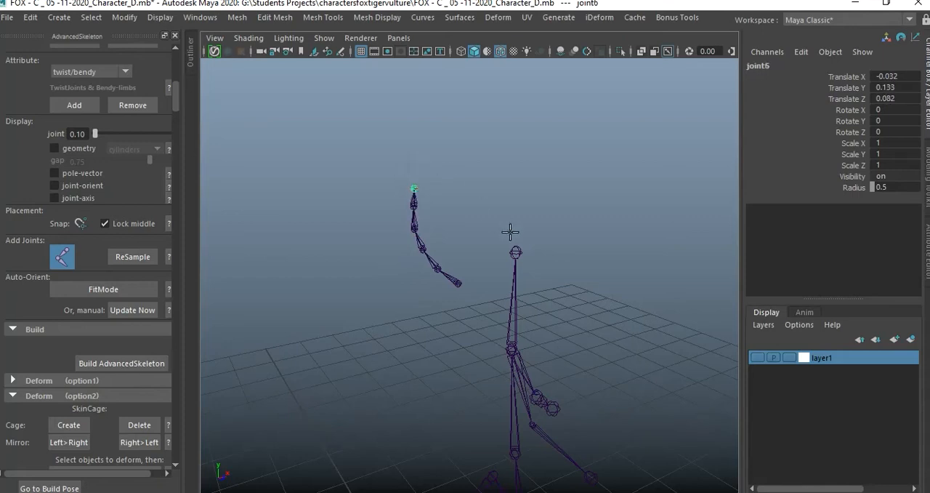
key("Return")
left_click(525, 171)
scroll(410, 259, "up", 3)
left_click_drag(416, 262, 499, 279, "alt")
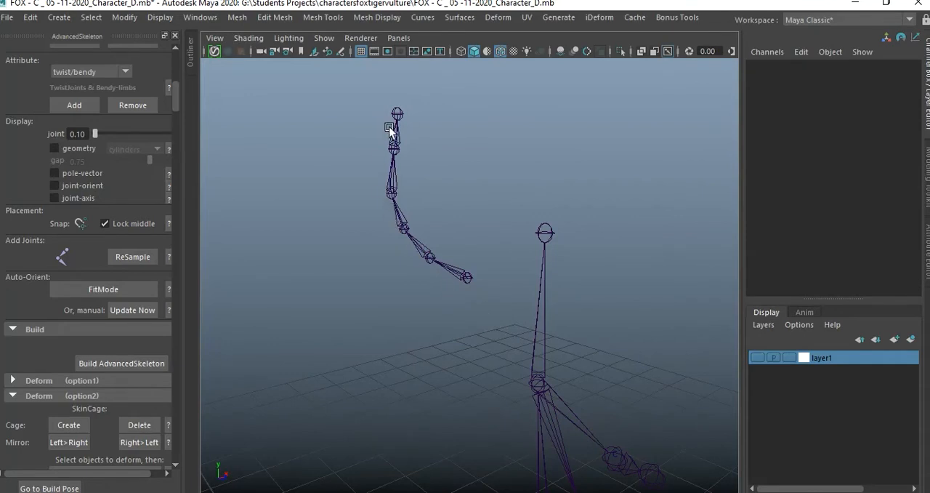
Resample the ear chain to 5 joints, using the ear-base joint as the start joint and the ear-tip joint as the end joint.
left_click(140, 260)
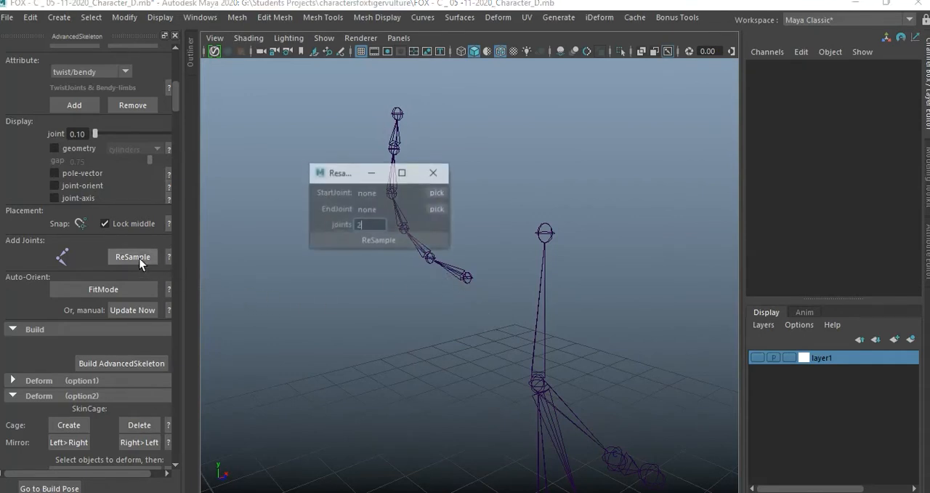
left_click_drag(354, 178, 274, 128)
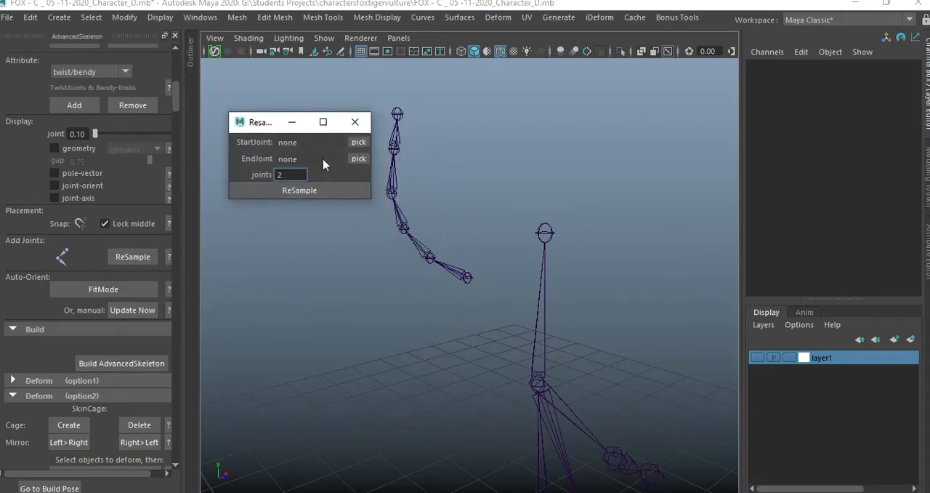
left_click(467, 279)
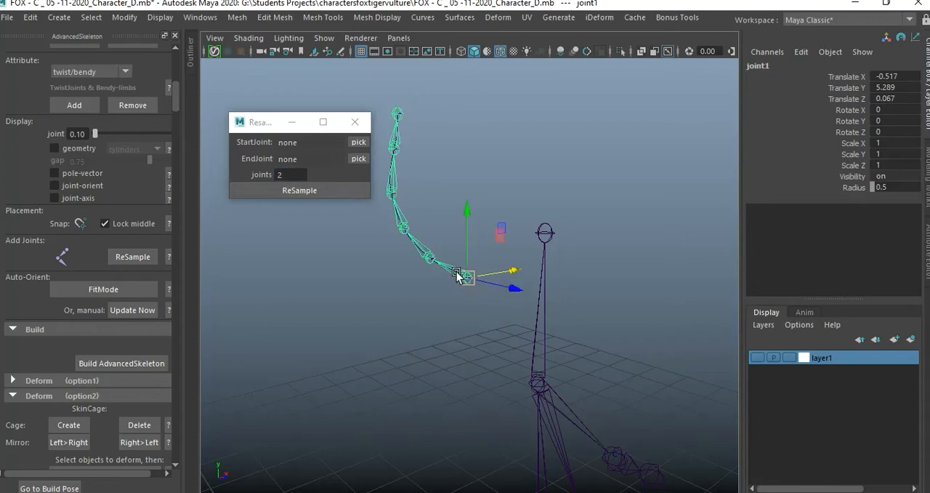
left_click(358, 142)
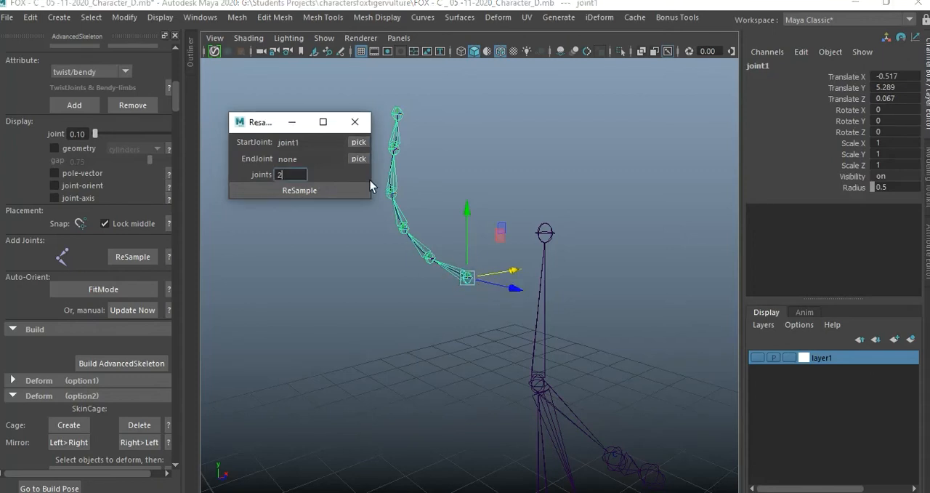
left_click(399, 110)
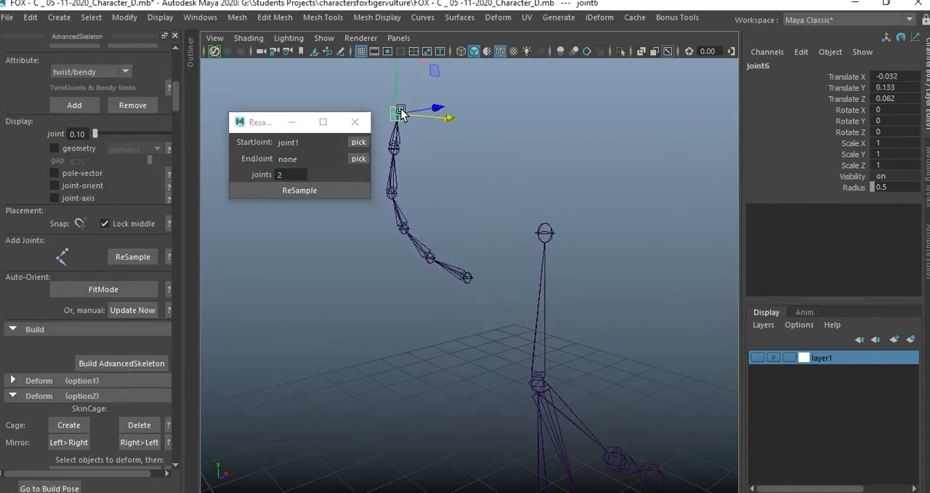
left_click(358, 159)
double_click(297, 175)
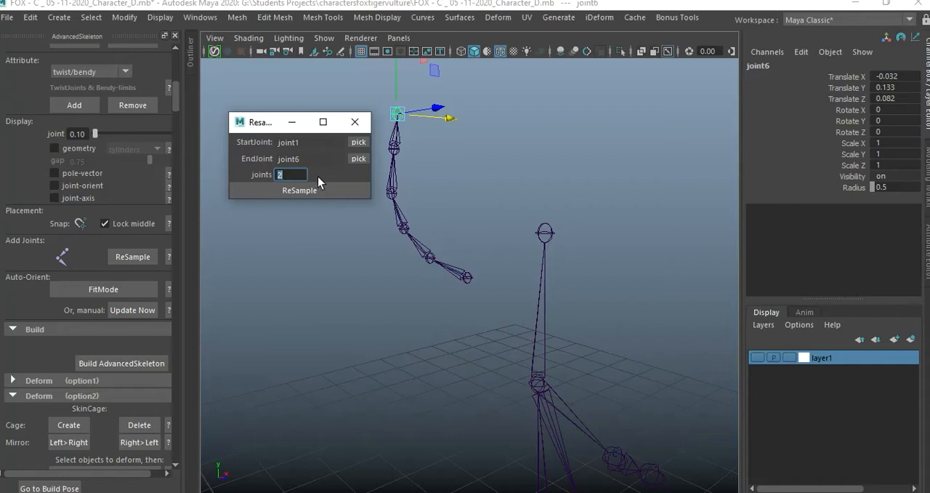
type("5")
left_click(325, 192)
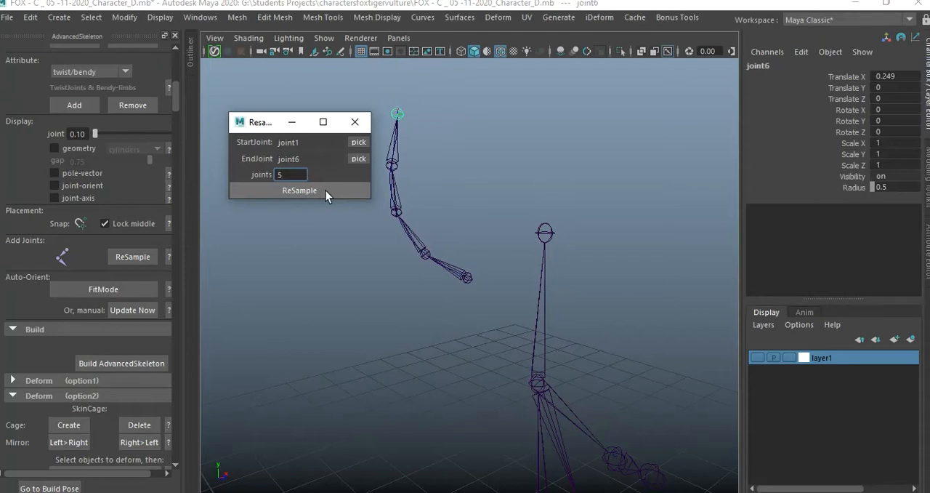
Resample the same ear chain to 7 joints and close the resample dialog.
left_click_drag(287, 174, 241, 176)
type("7")
left_click(294, 186)
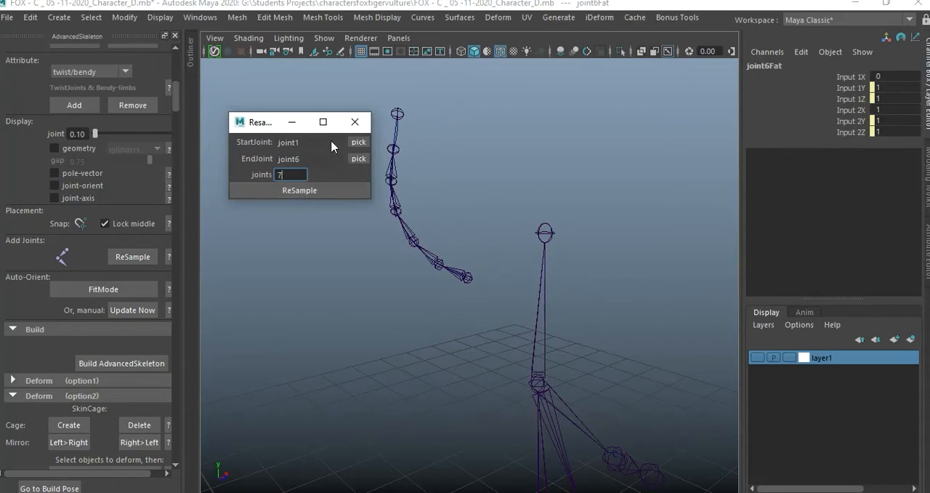
left_click(356, 121)
Examine the joint and the curves between the ear-tip joint and the rest of the ear chain.
left_click_drag(477, 208, 478, 266, "alt")
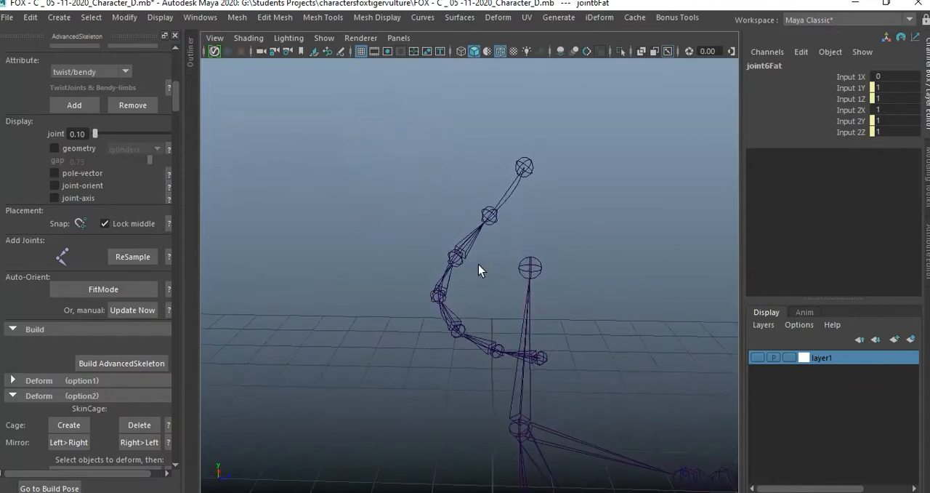
left_click(501, 207)
left_click(497, 218)
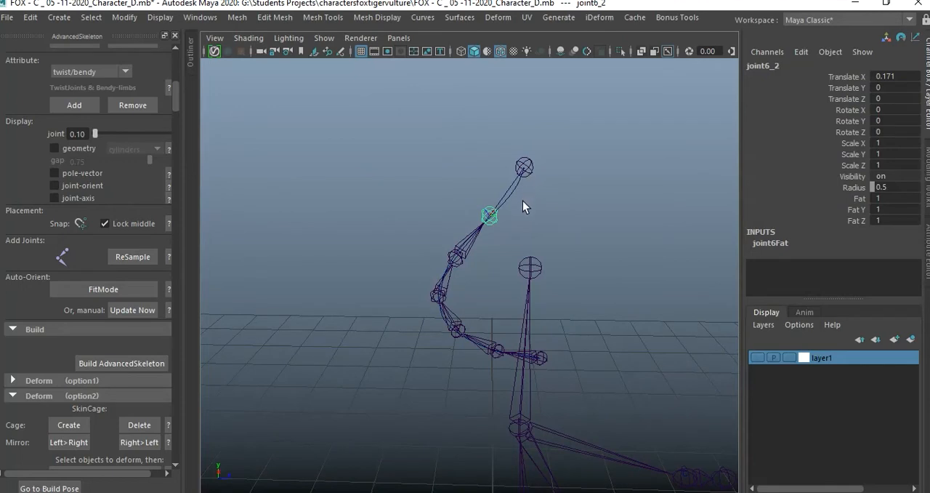
left_click(511, 200)
left_click(508, 199)
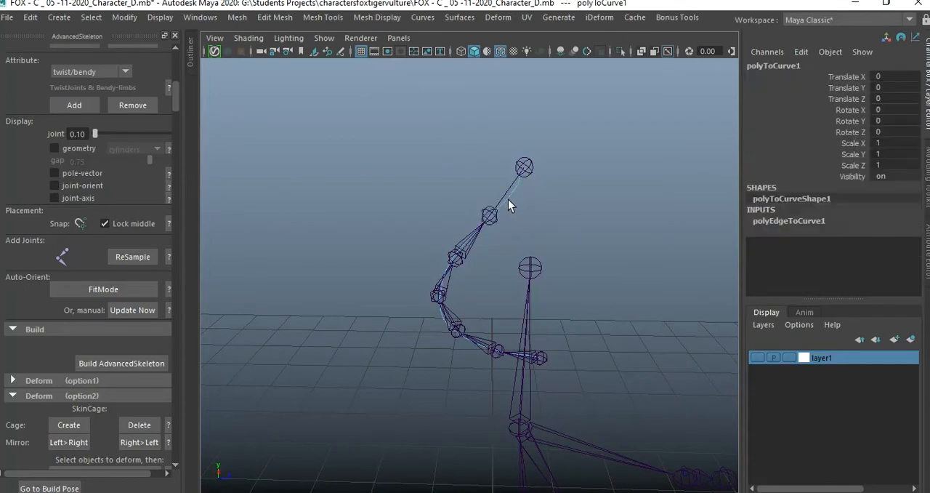
left_click(504, 194)
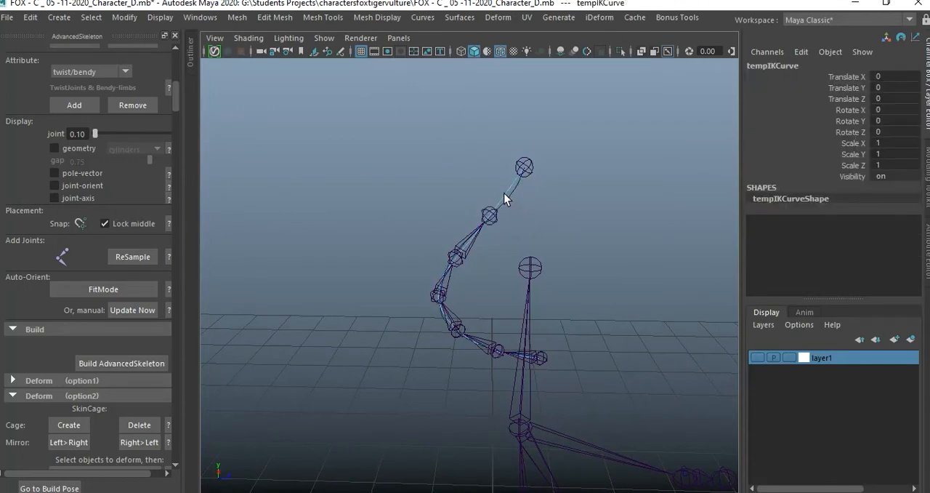
left_click(516, 237)
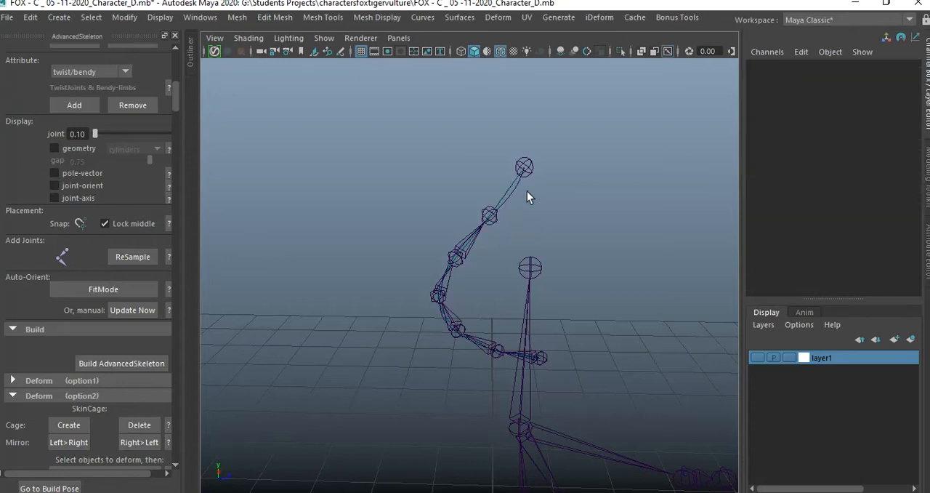
Parent the ear-tip joint to the joint directly below it in the ear chain.
left_click(488, 218)
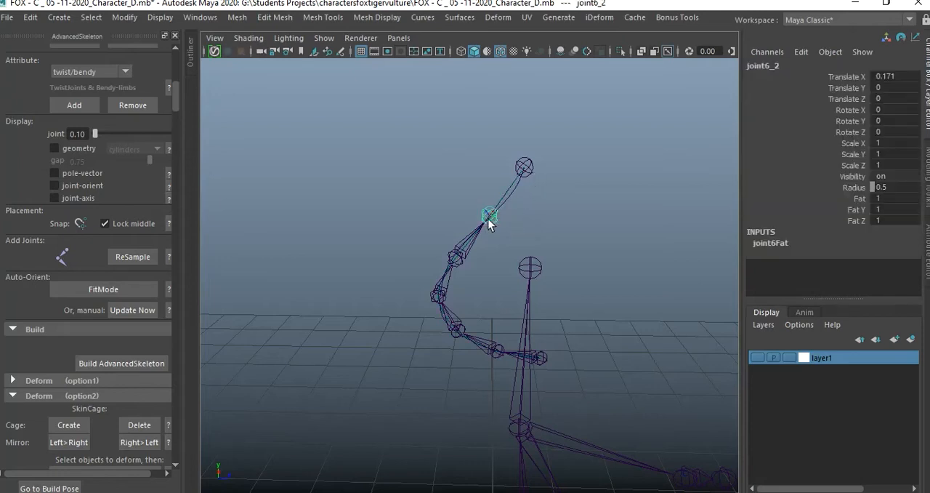
left_click(527, 177)
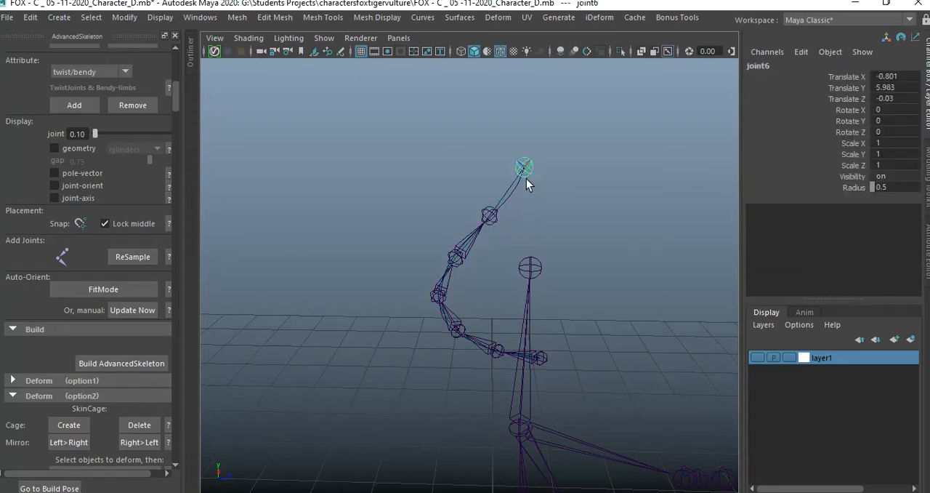
left_click(490, 219)
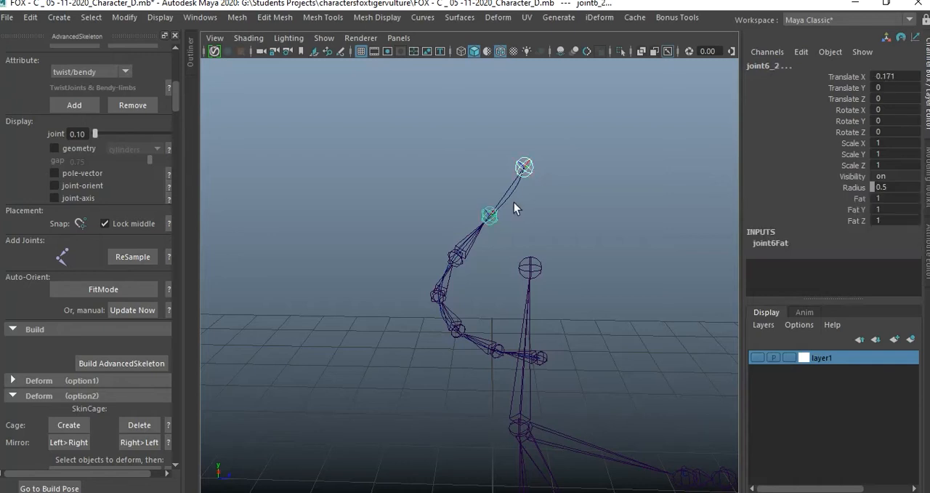
key("Up")
left_click(574, 218)
left_click_drag(562, 223, 463, 210, "alt")
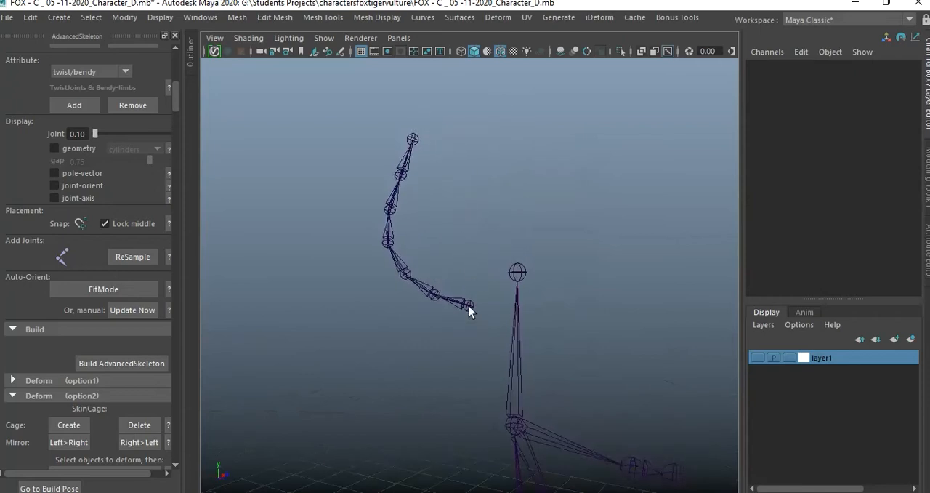
Parent the ear chain's base joint to the Head joint of the fit skeleton.
left_click(469, 306)
left_click(466, 244)
left_click_drag(466, 243, 448, 283, "alt")
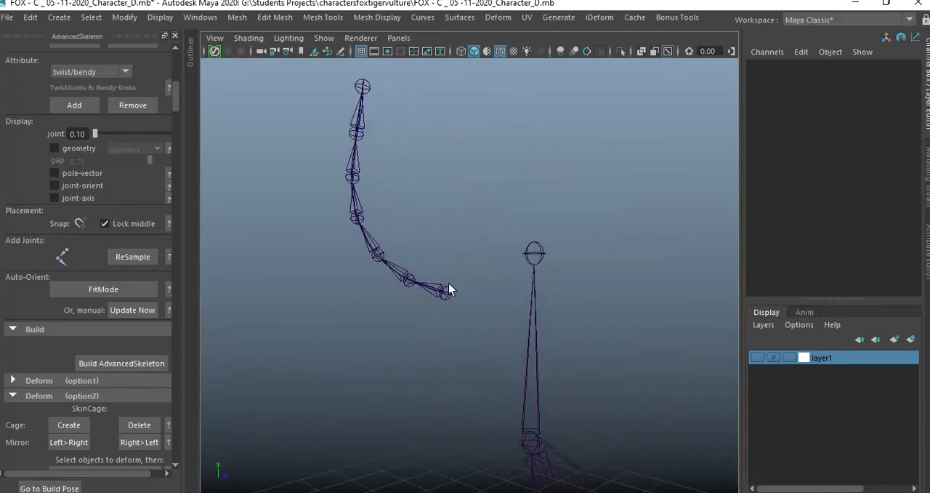
left_click(449, 292)
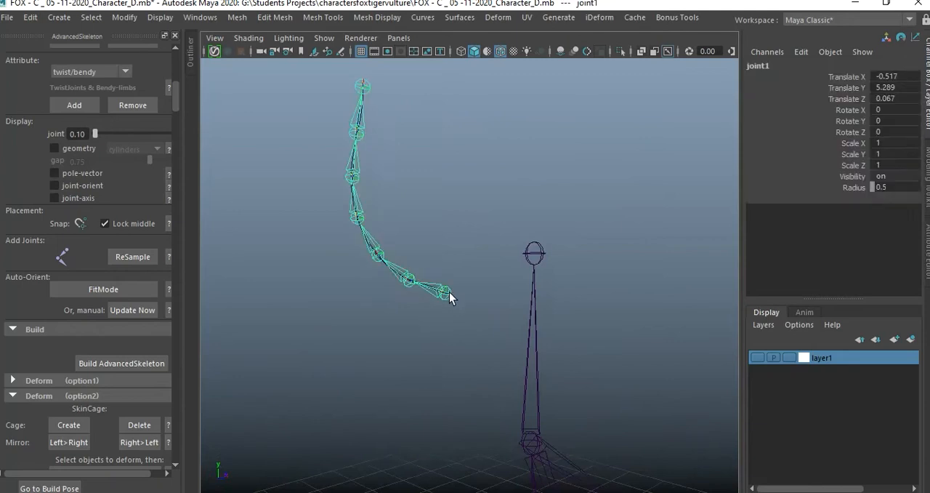
left_click(536, 448)
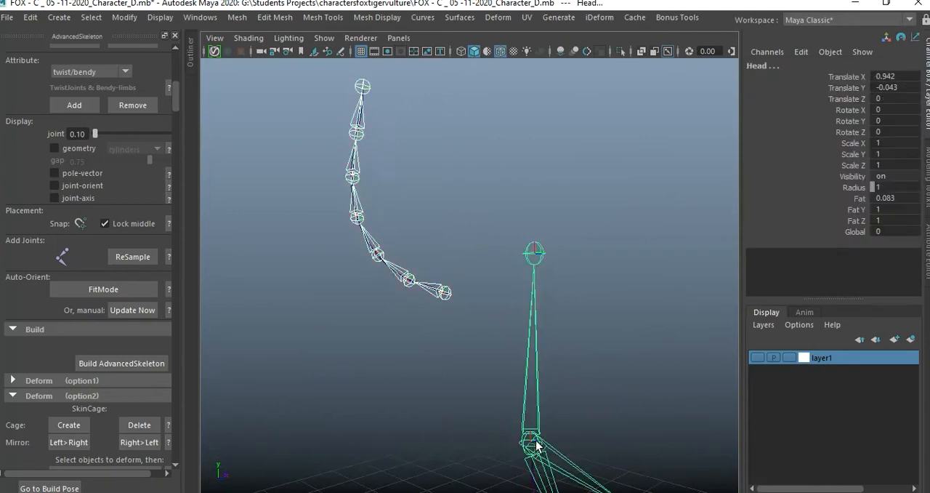
key("p")
left_click(611, 386)
scroll(457, 347, "down", 4)
left_click_drag(456, 347, 441, 354, "alt")
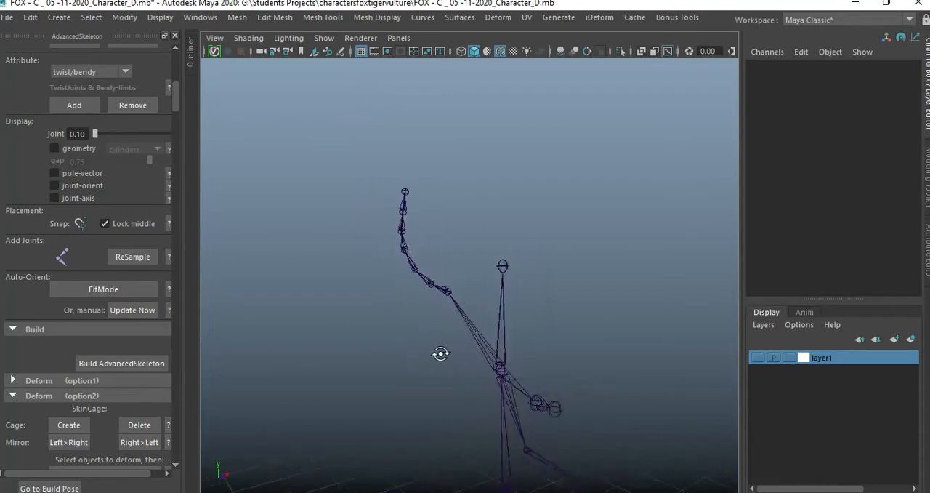
Show layer1 to bring back the character mesh around the ear joints.
left_click(757, 357)
left_click_drag(553, 327, 489, 332, "alt")
right_click_drag(465, 327, 569, 365, "alt")
left_click_drag(569, 365, 509, 324, "alt")
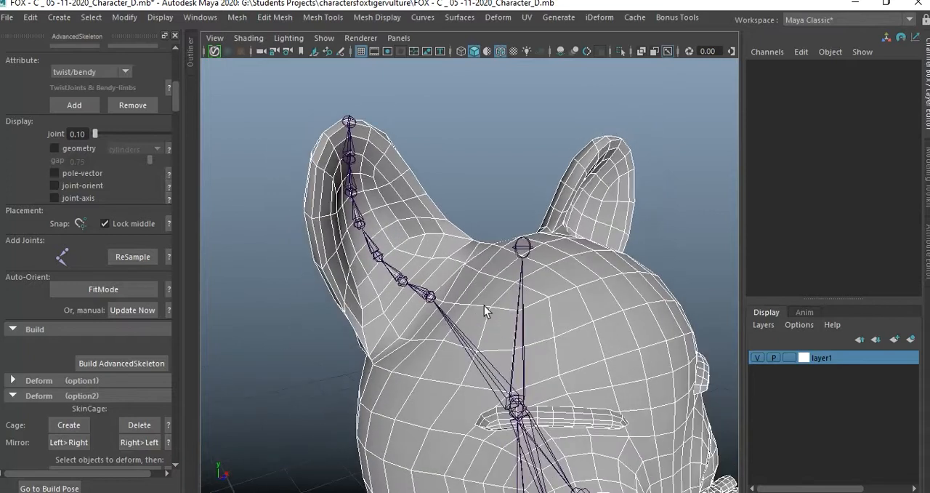
Select the ear chain's base joint and choose 0 as the IK label in the AdvancedSkeleton edit settings.
left_click(433, 295)
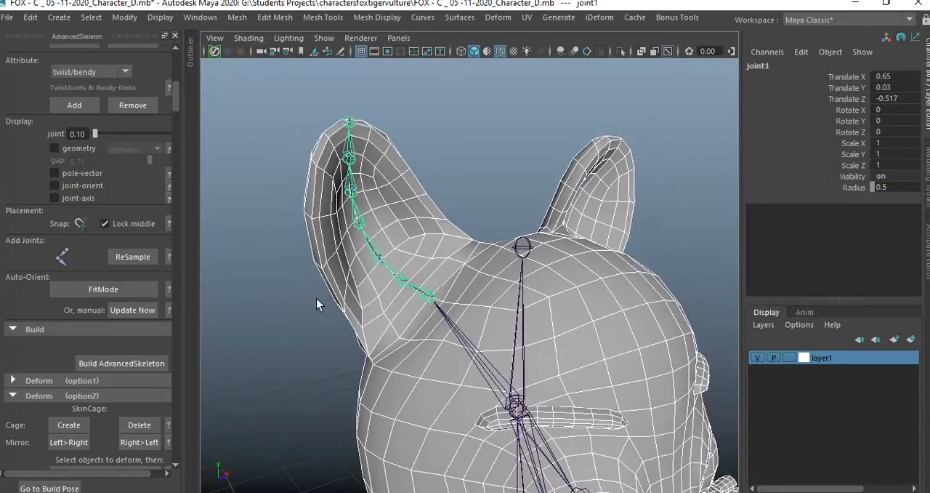
scroll(101, 227, "down", 3)
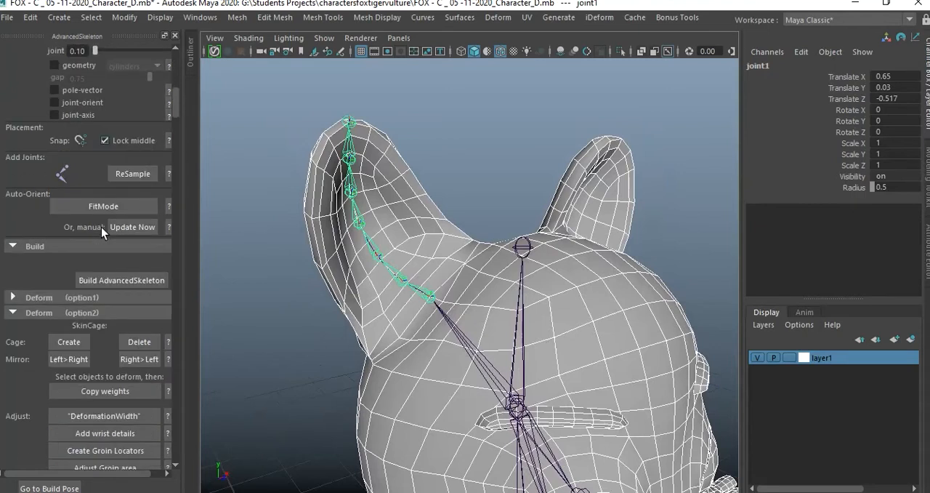
scroll(101, 227, "down", 6)
scroll(101, 227, "down", 5)
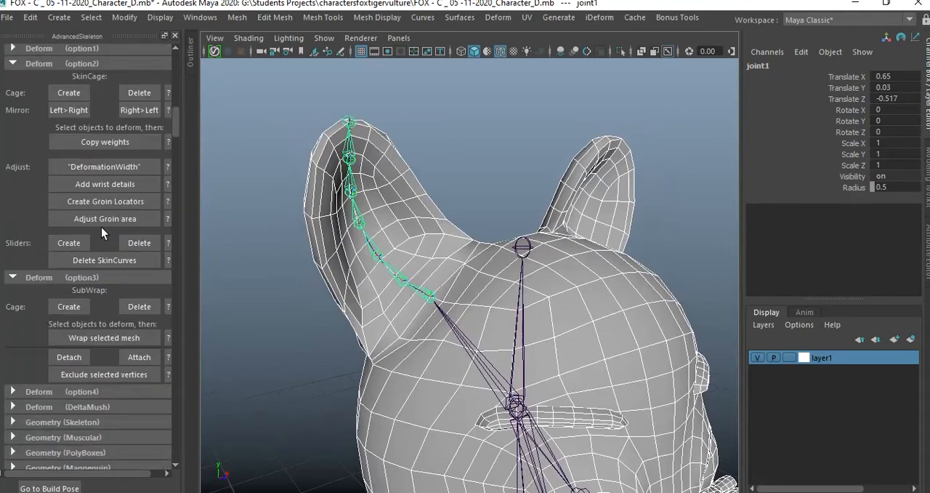
scroll(101, 227, "up", 12)
scroll(101, 227, "up", 5)
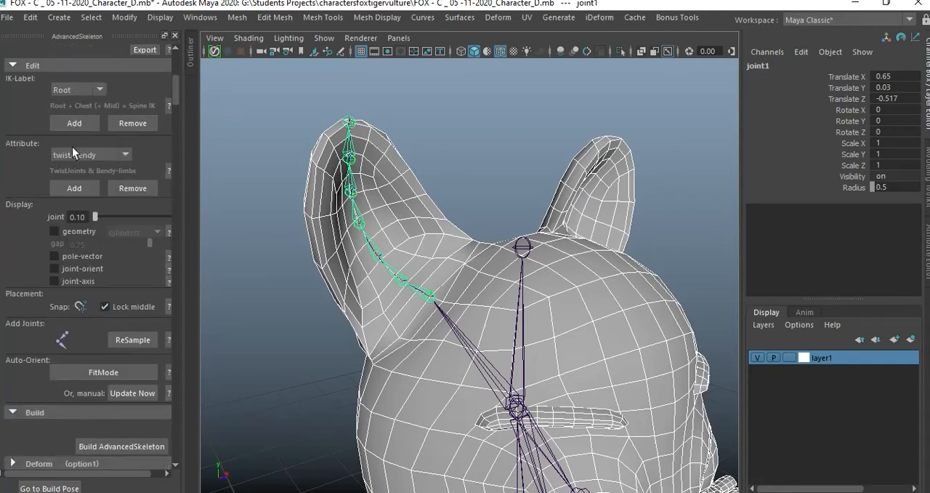
left_click(83, 90)
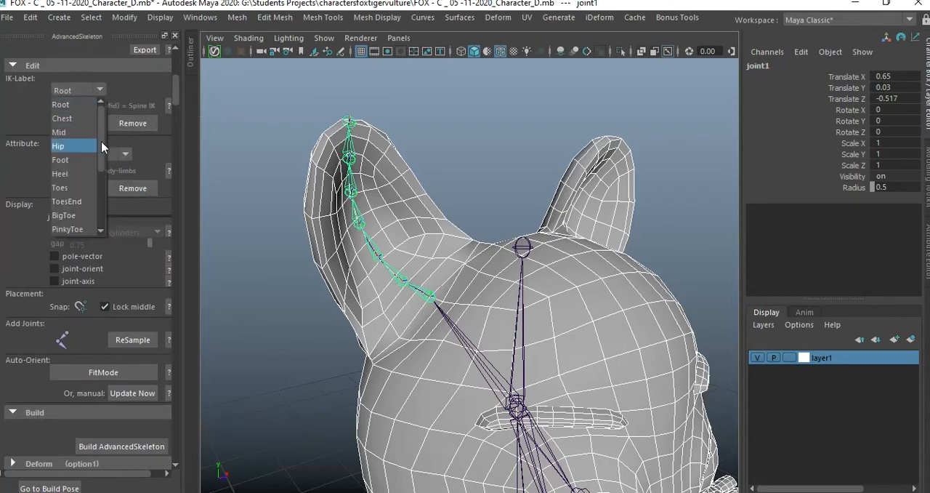
scroll(74, 185, "down", 1)
scroll(74, 218, "down", 2)
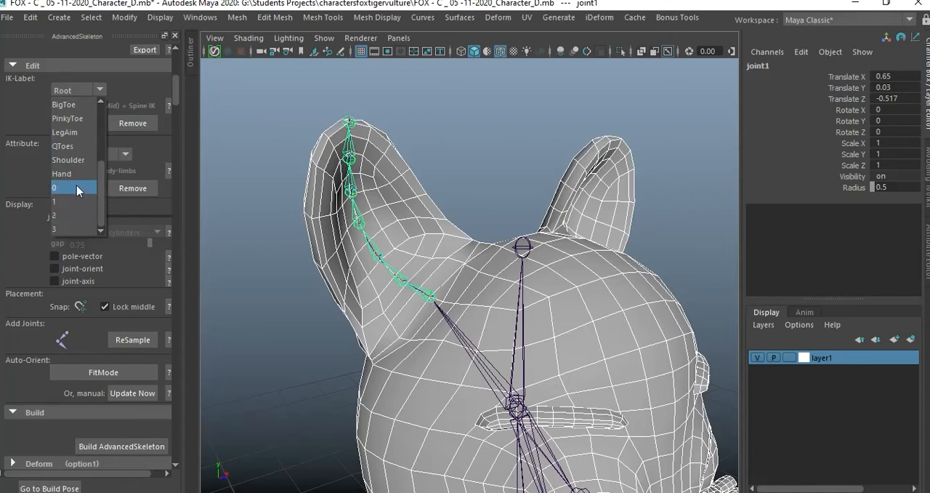
left_click(78, 189)
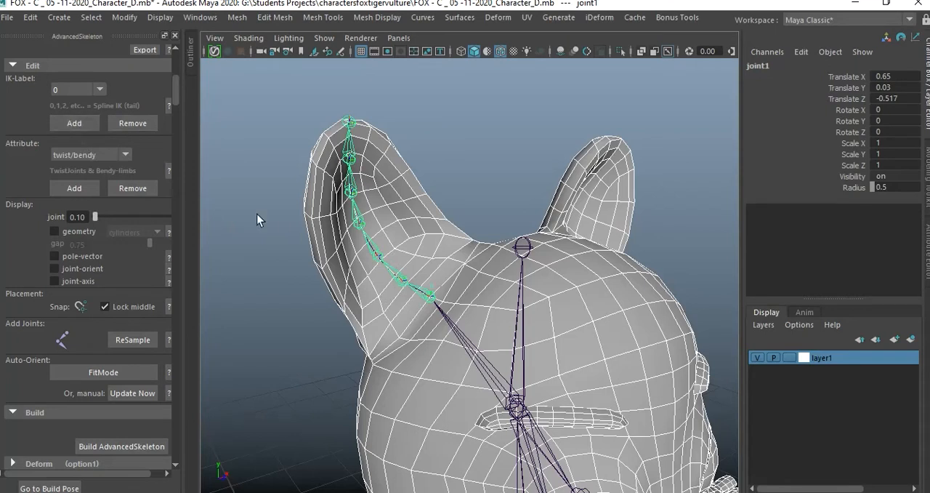
Add IK label 1 to the third joint up from the base of the ear chain.
left_click(378, 258)
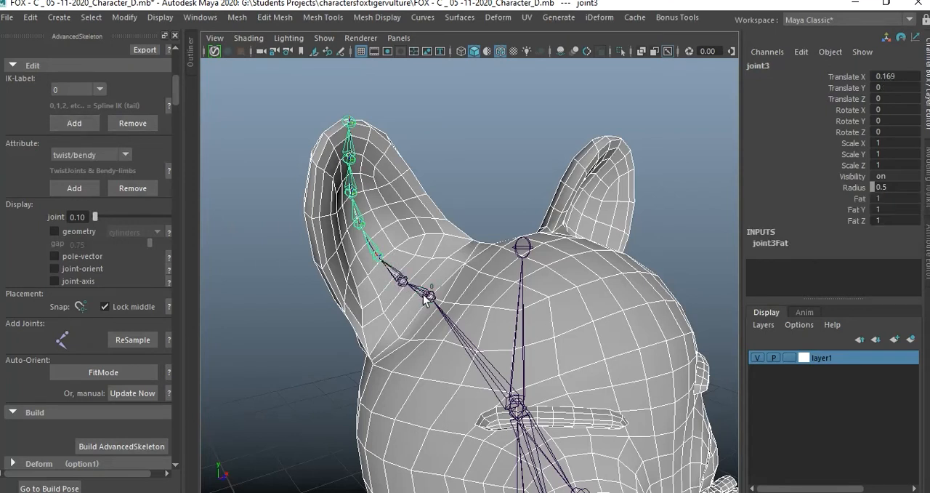
left_click(83, 93)
left_click(78, 202)
left_click(75, 124)
Add IK label 2 to the fifth joint of the ear chain and choose label 3 for the ear-tip joint.
left_click(353, 190)
left_click(81, 90)
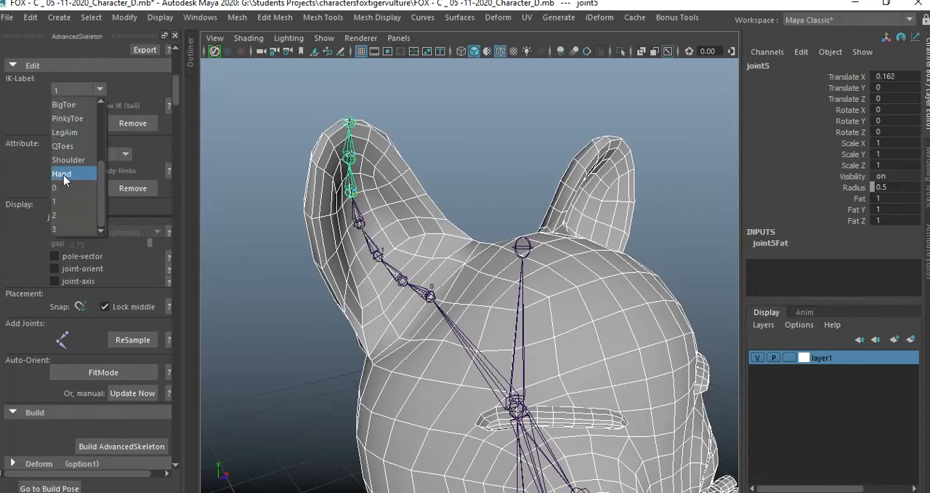
left_click(68, 214)
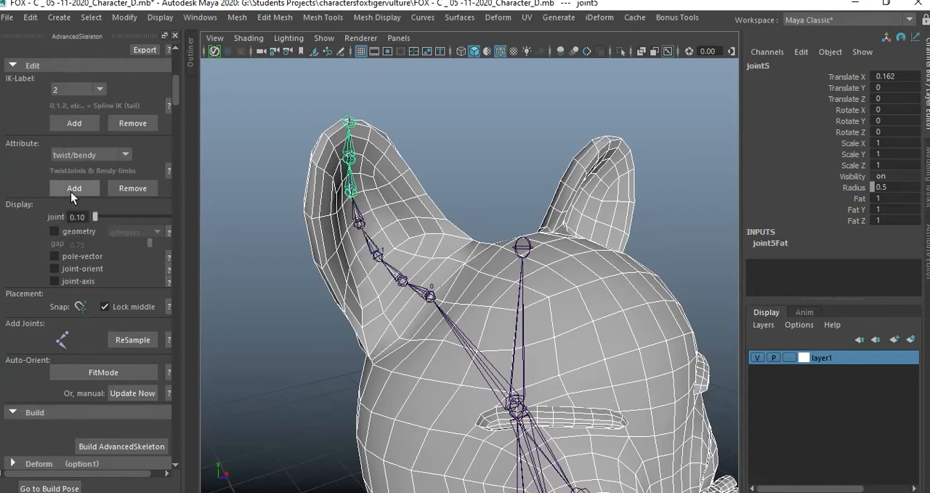
left_click(73, 121)
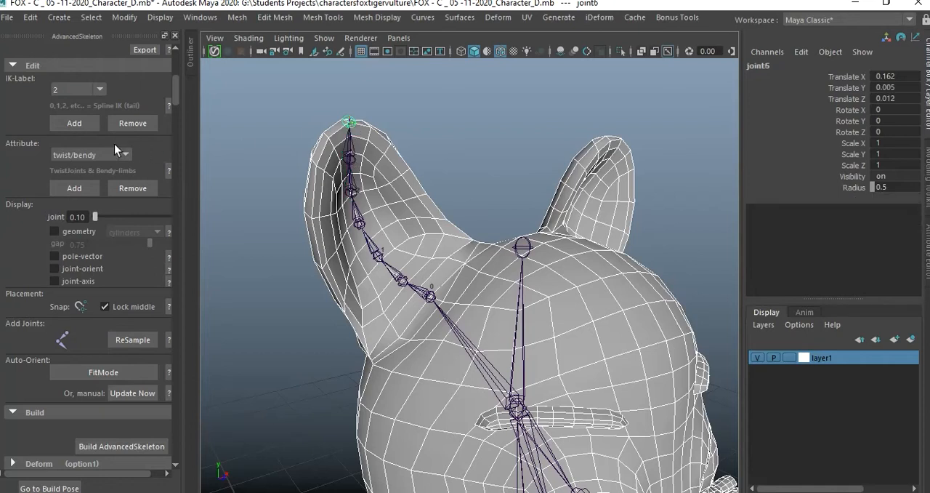
left_click(95, 89)
left_click(73, 230)
Create a cluster deformer on the centre vertex at the tip of the fox's tail.
scroll(519, 300, "down", 3)
left_click_drag(602, 356, 492, 346, "alt")
middle_click_drag(492, 345, 545, 269, "alt")
scroll(569, 287, "down", 3)
left_click_drag(480, 309, 507, 311, "alt")
middle_click_drag(506, 311, 502, 229, "alt")
left_click_drag(553, 332, 502, 327, "alt")
middle_click_drag(545, 331, 540, 216, "alt")
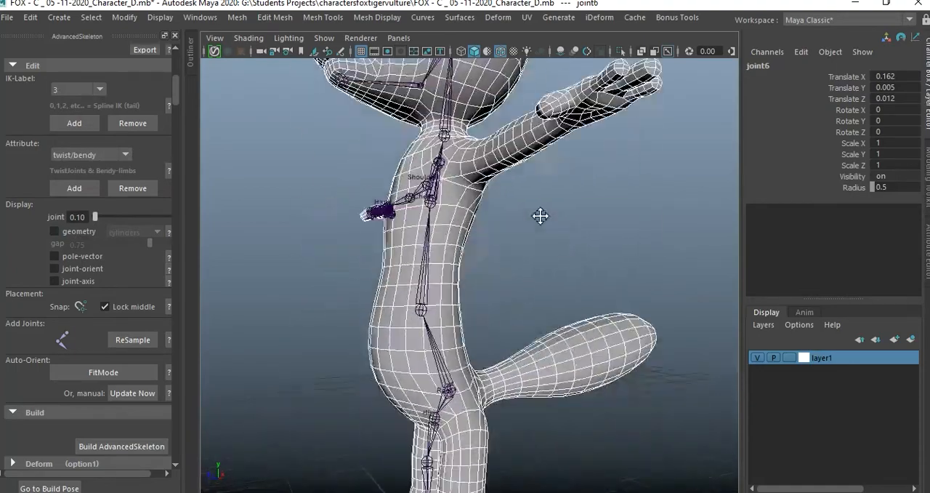
left_click_drag(540, 216, 486, 352, "alt")
left_click_drag(553, 295, 490, 327, "alt")
scroll(572, 352, "up", 3)
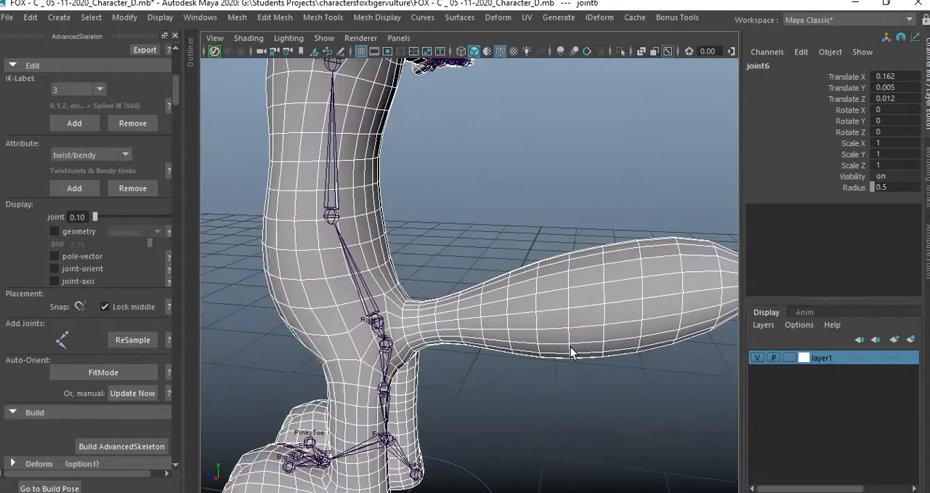
middle_click_drag(573, 353, 536, 324, "alt")
left_click_drag(536, 325, 512, 322, "alt")
middle_click_drag(512, 322, 472, 313, "alt")
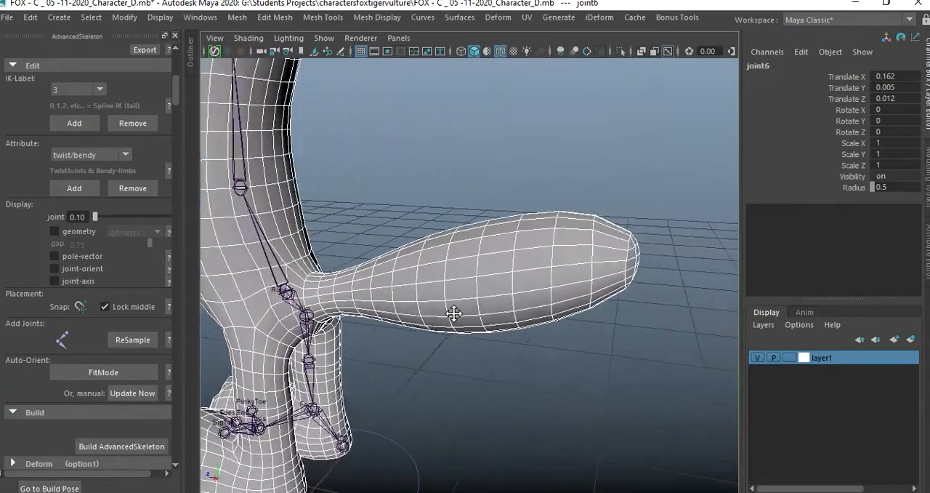
left_click_drag(556, 322, 483, 318, "alt")
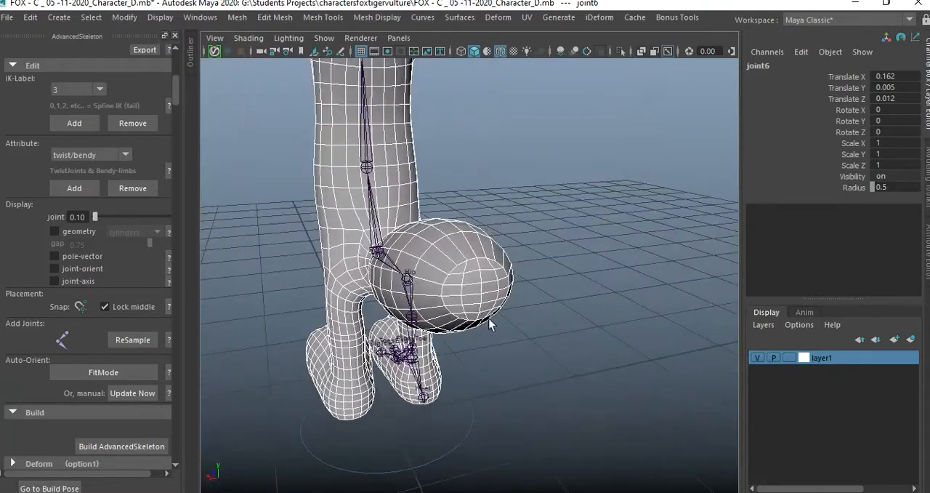
scroll(513, 322, "up", 5)
right_click_drag(498, 313, 434, 151)
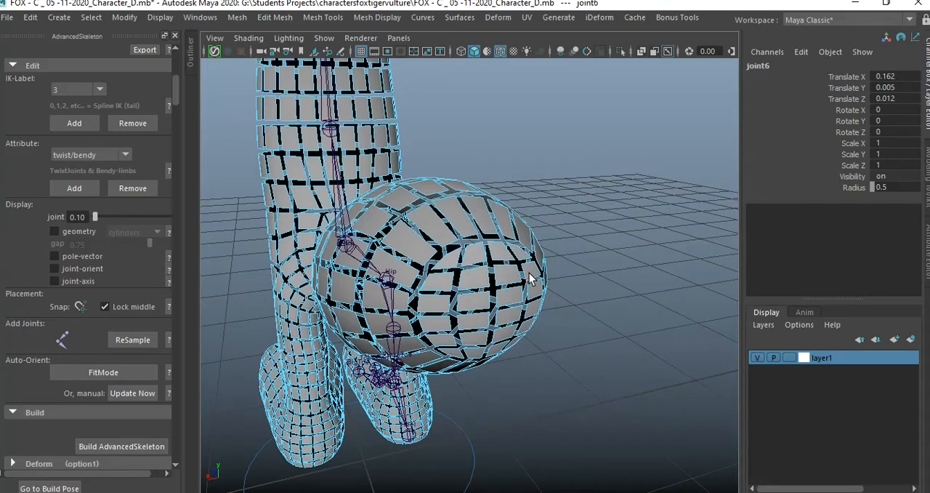
right_click_drag(497, 130, 433, 132)
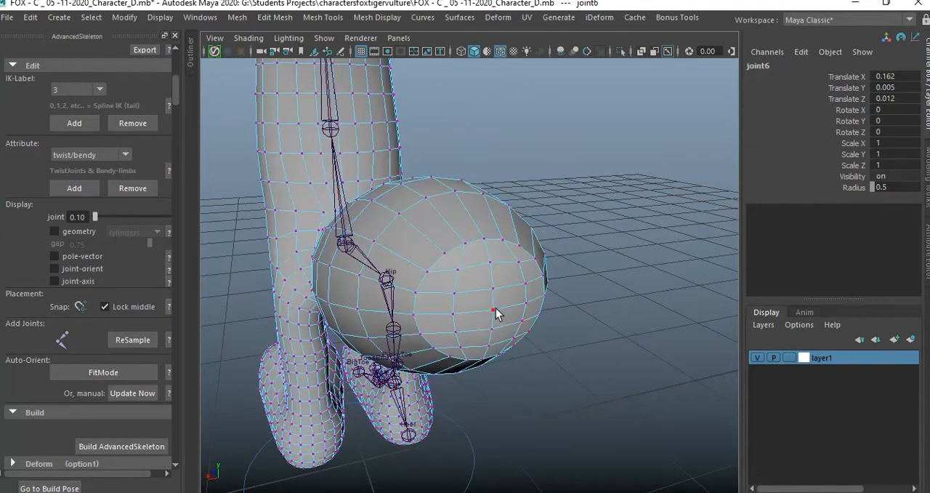
left_click(495, 310)
left_click_drag(542, 322, 509, 305, "alt")
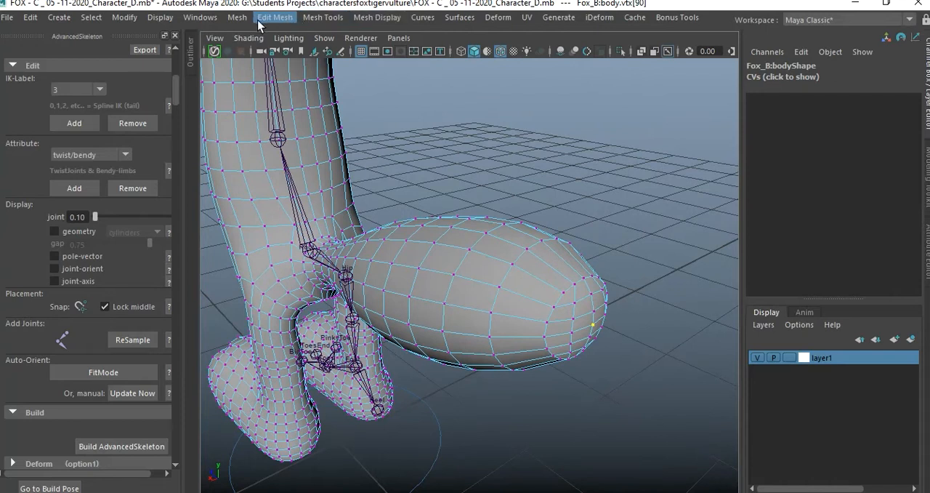
left_click(499, 18)
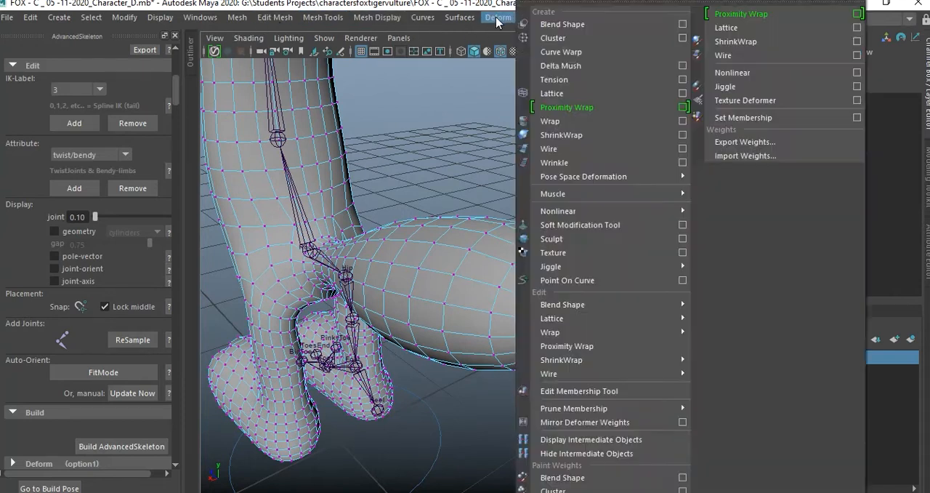
left_click(570, 42)
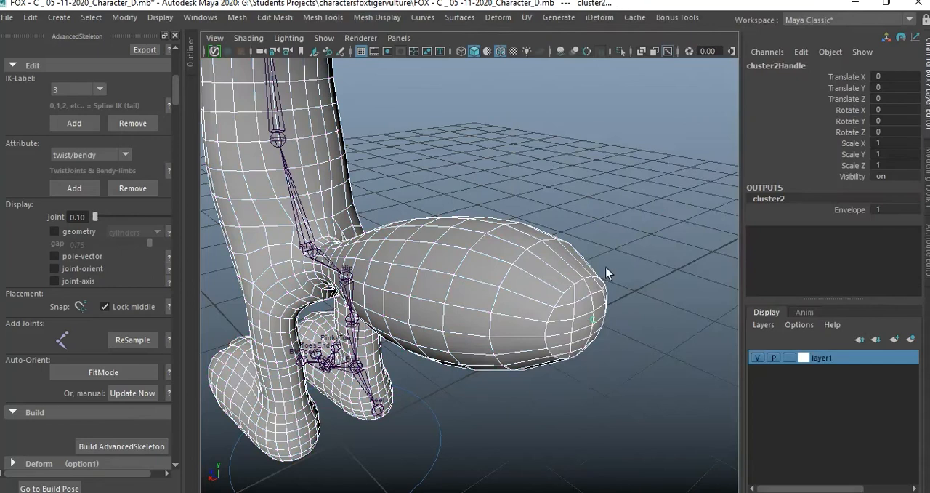
Create a cluster on an edge loop around the thick outer part of the tail, before the tip.
left_click_drag(532, 265, 621, 268, "alt")
right_click_drag(621, 264, 615, 90)
left_click(619, 277)
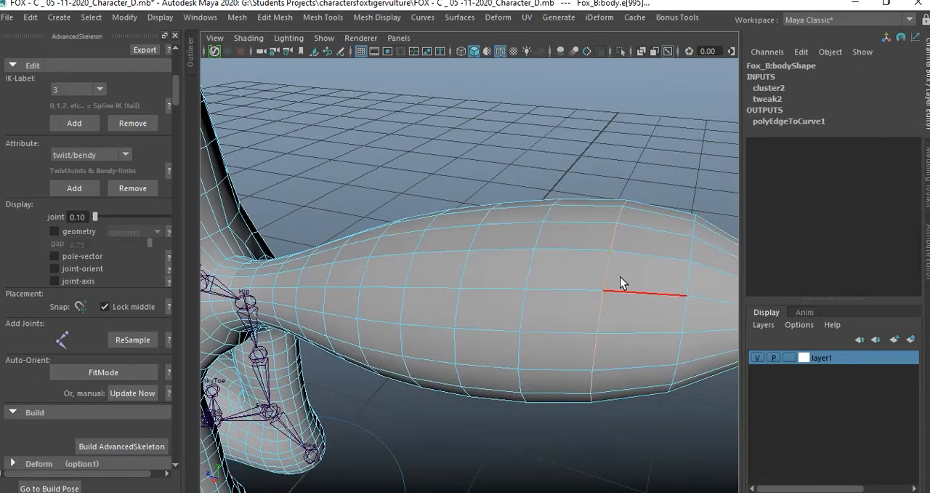
key("g")
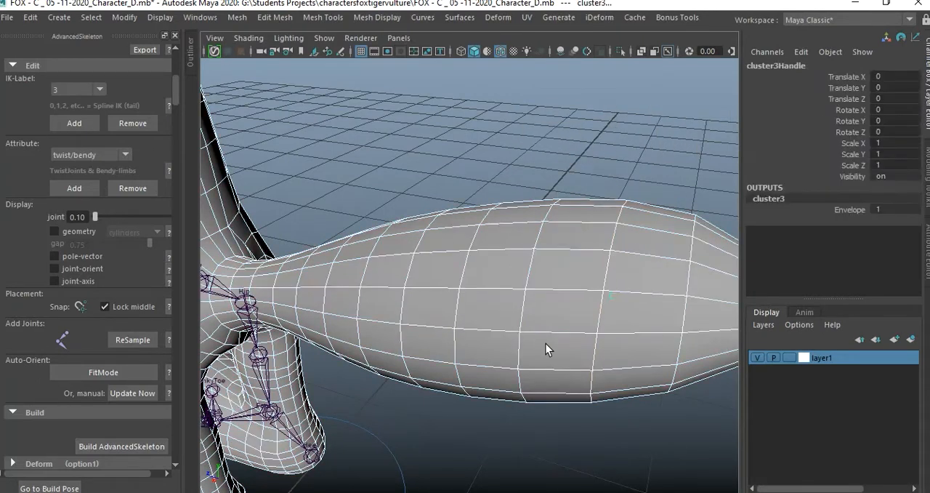
Create another cluster on the tail edge loop two loops closer to the body.
left_click_drag(513, 308, 529, 310, "alt")
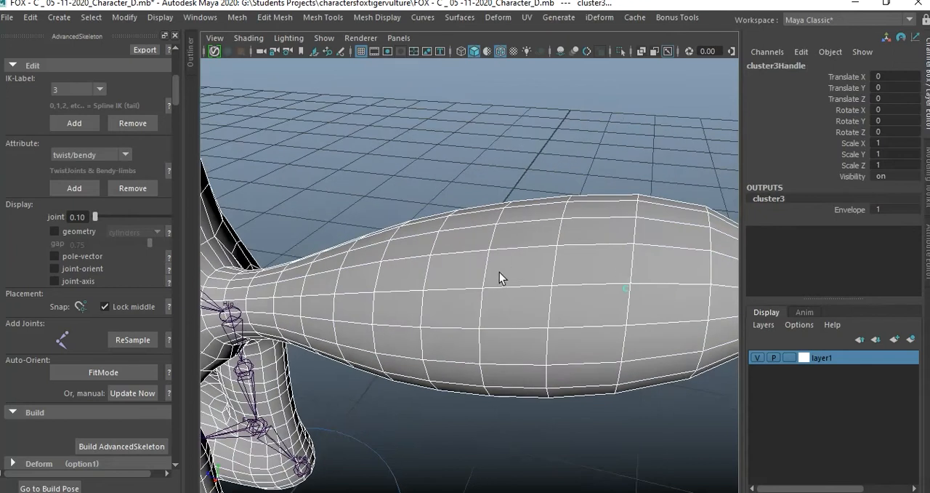
right_click_drag(500, 269, 501, 269)
left_click(501, 92)
left_click(490, 272)
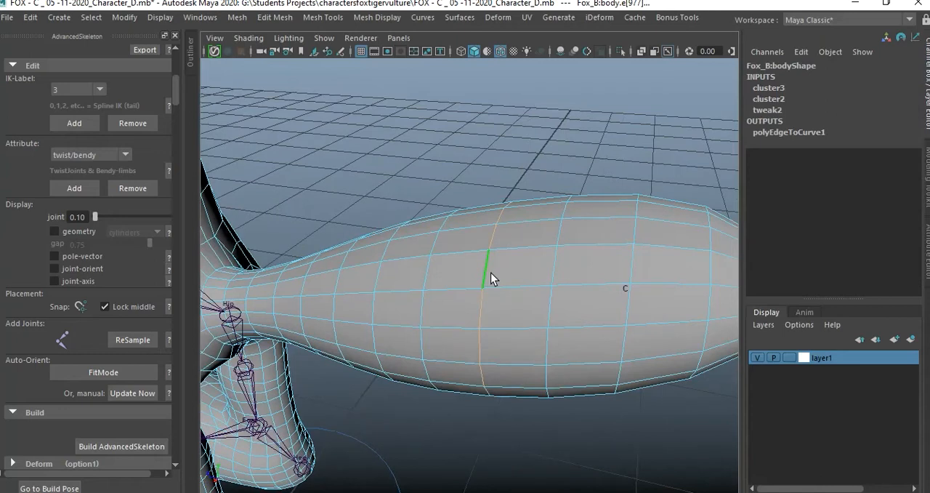
key("g")
Create a cluster on the edge loop two loops further in, where the tail starts to narrow.
mouse_move(511, 315)
left_mouse_down("alt")
mouse_move(499, 305)
mouse_move(518, 307)
left_mouse_up("alt")
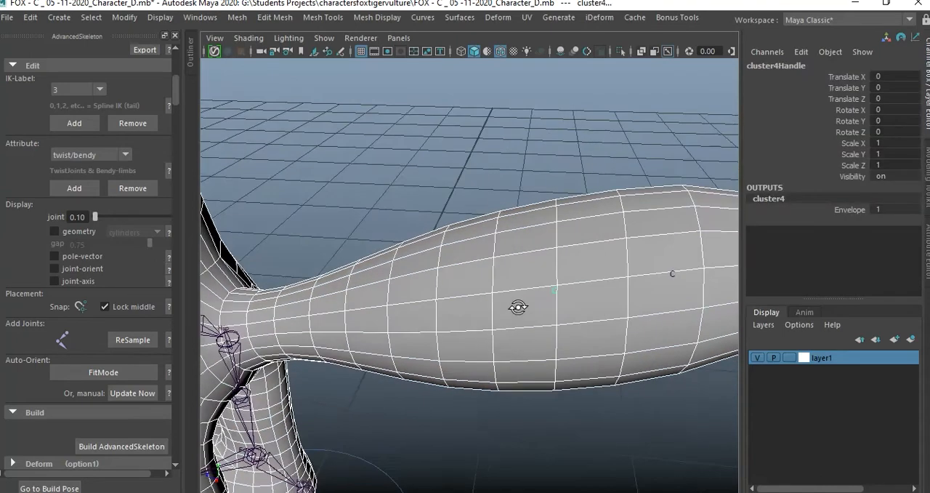
right_click_drag(436, 292, 434, 90)
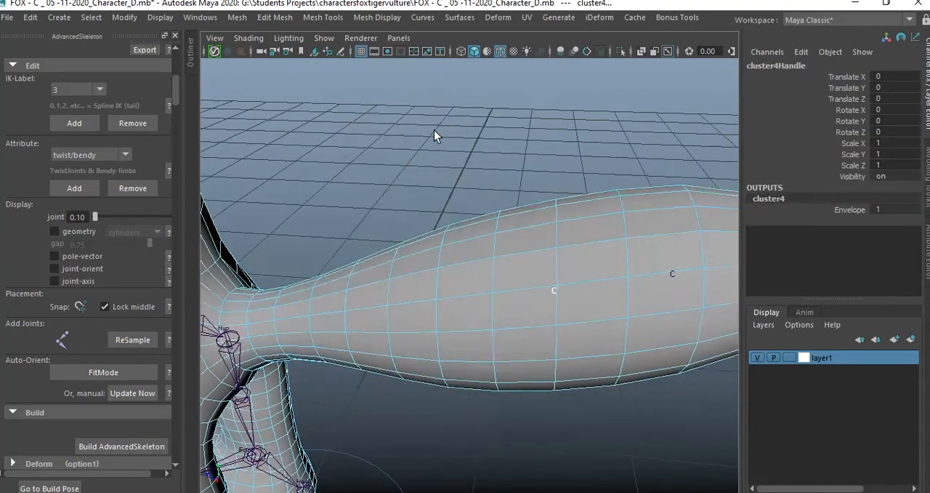
left_click(434, 284)
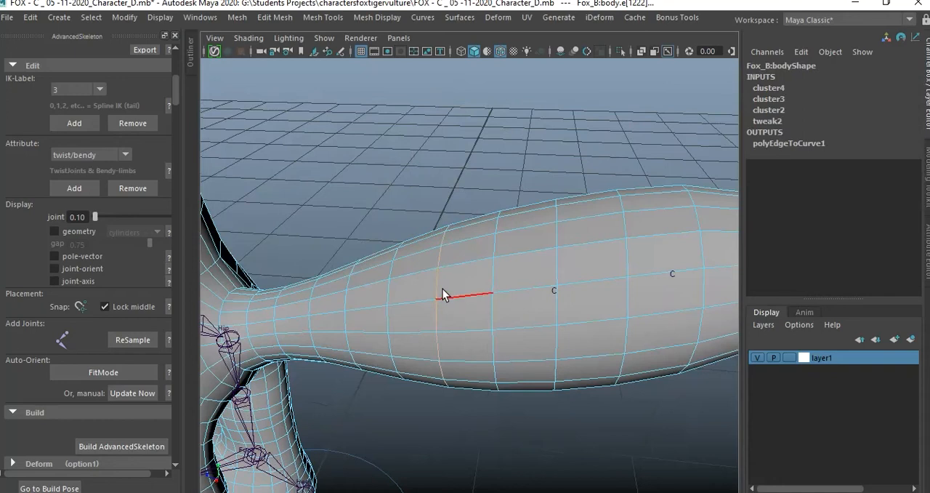
key("g")
Create a cluster on an edge loop around the narrow inner part of the tail.
left_click_drag(427, 340, 428, 320, "alt")
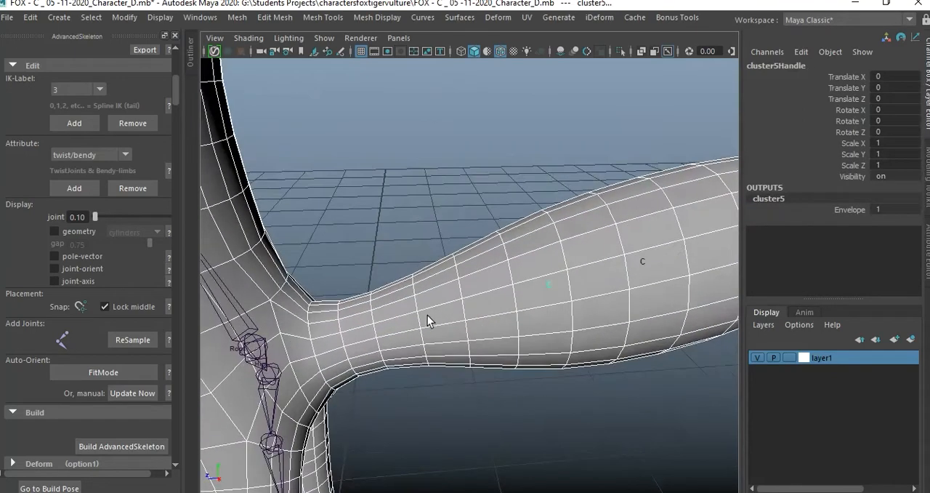
mouse_move(428, 319)
right_mouse_down()
mouse_move(422, 332)
mouse_move(420, 92)
right_mouse_up()
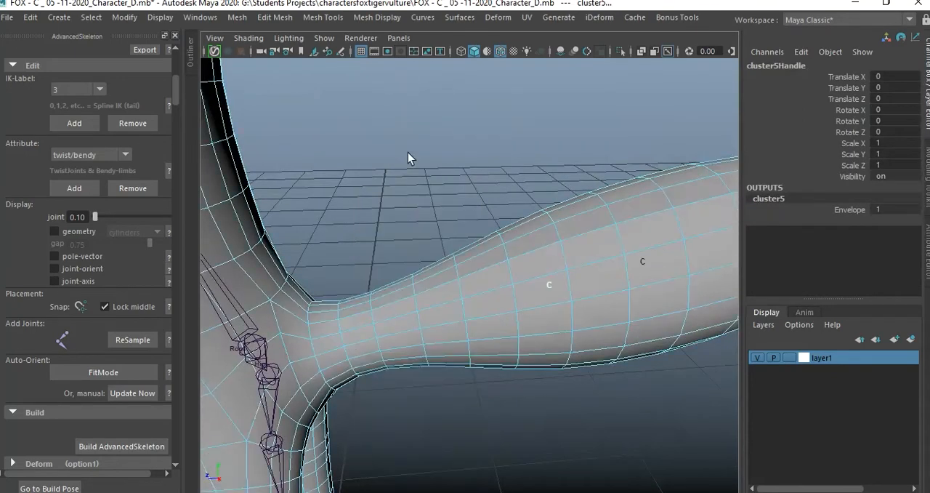
left_click(419, 323)
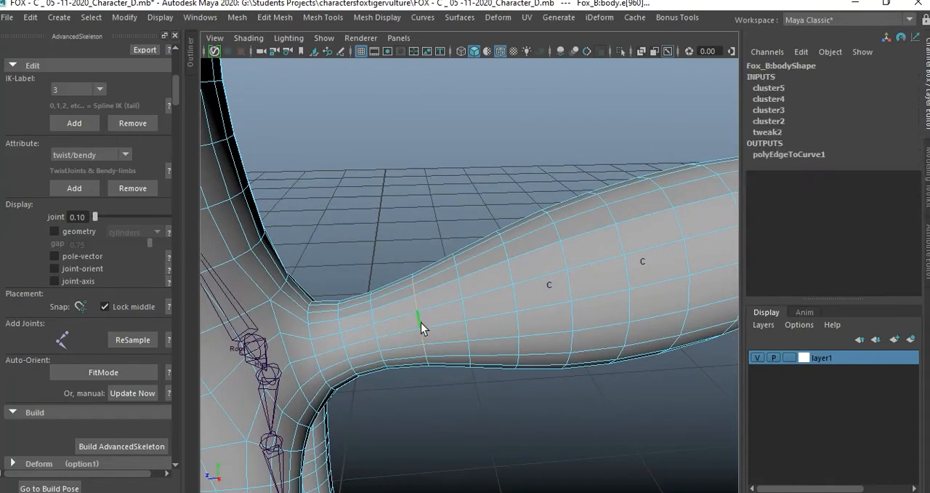
key("g")
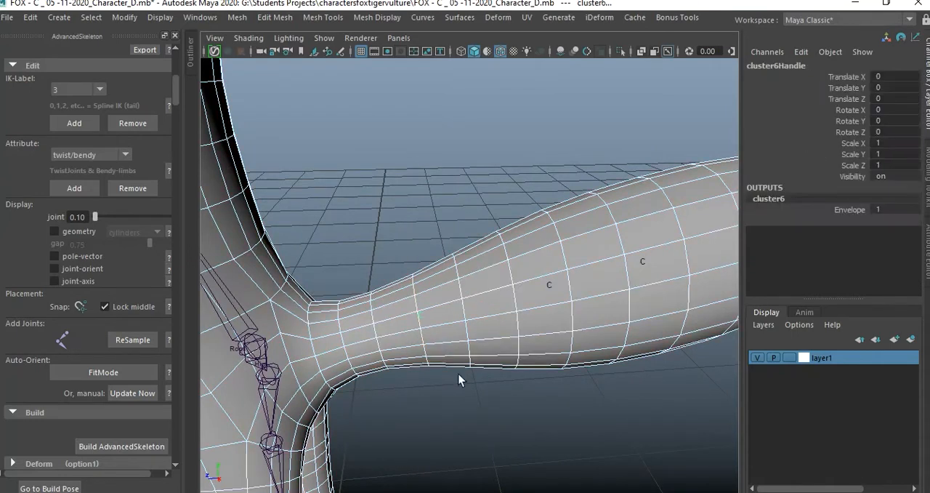
Create a cluster on an edge loop at the thin neck of the tail, close to the body.
left_click(342, 341)
right_click_drag(340, 182, 342, 104)
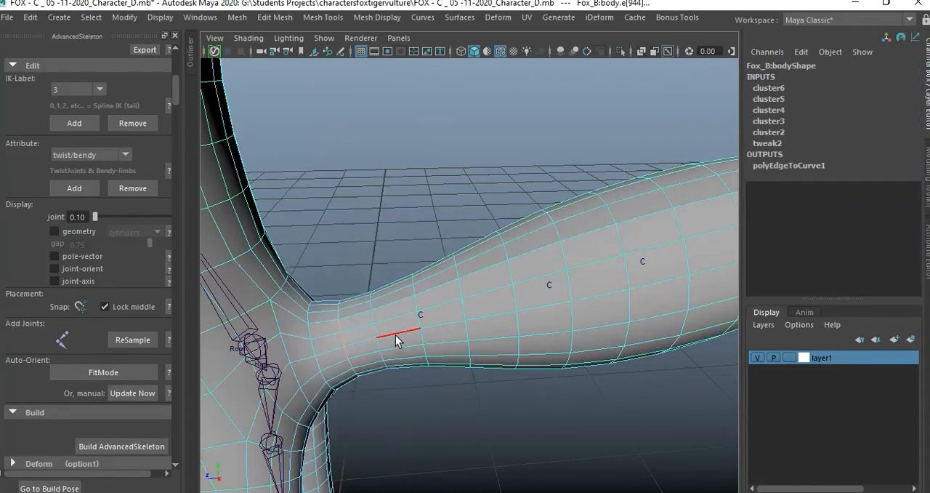
key("g")
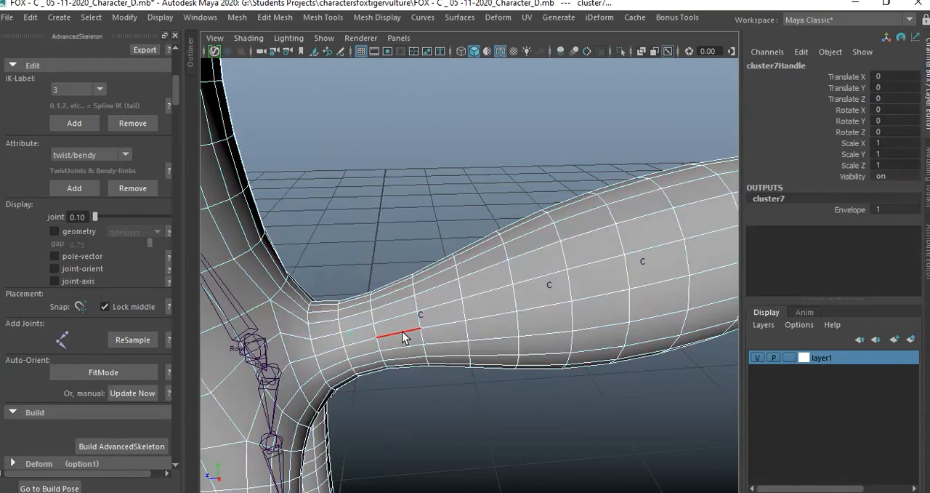
Create a cluster on the edge loop where the tail joins the body and clear the selection.
left_click(308, 329)
right_click_drag(308, 130, 305, 105)
left_click(337, 341)
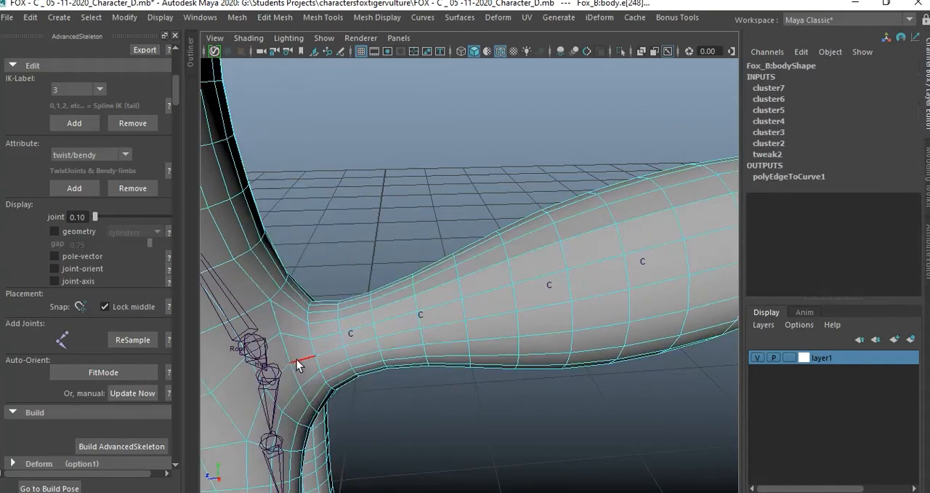
left_click(313, 351)
key("g")
left_click(466, 402)
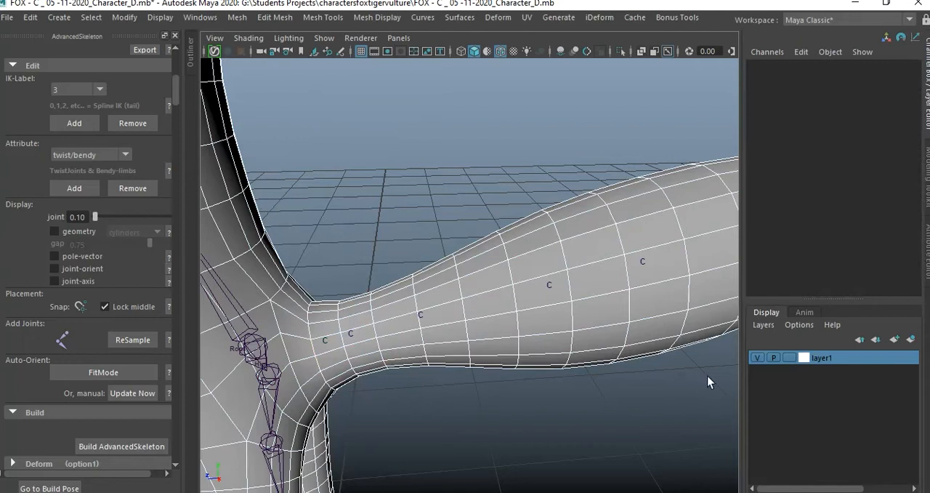
Hide layer1 and draw a seven-joint tail chain through the cluster handles, from the tail base to the tip.
left_click(757, 357)
left_click_drag(604, 354, 559, 336, "alt")
left_click(66, 340)
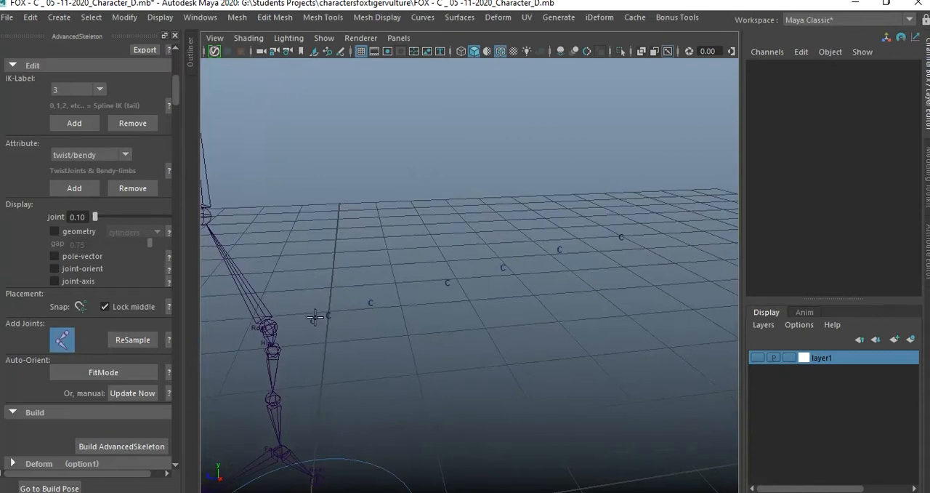
left_click(313, 324)
left_click(328, 320)
left_click(372, 307)
left_click(448, 287)
left_click(503, 271)
left_click(563, 254)
left_click(623, 242)
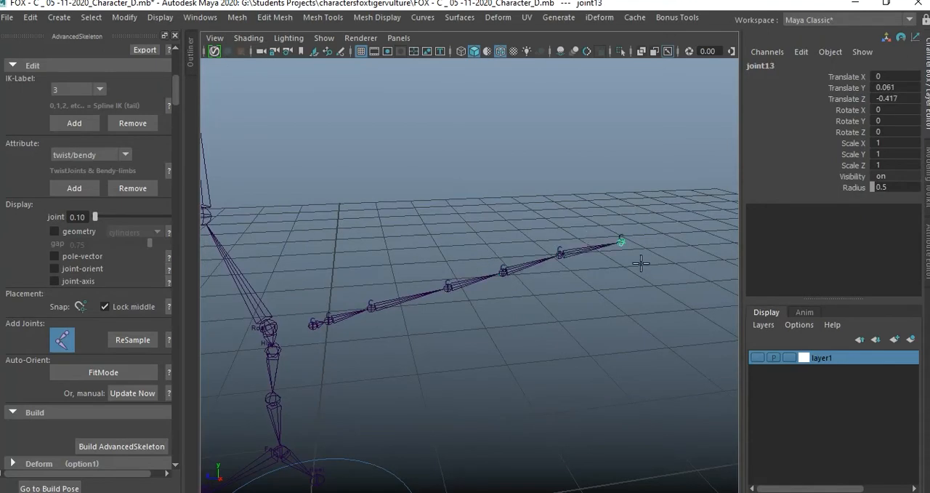
key("Return")
left_click_drag(499, 310, 388, 283, "alt")
key("Return")
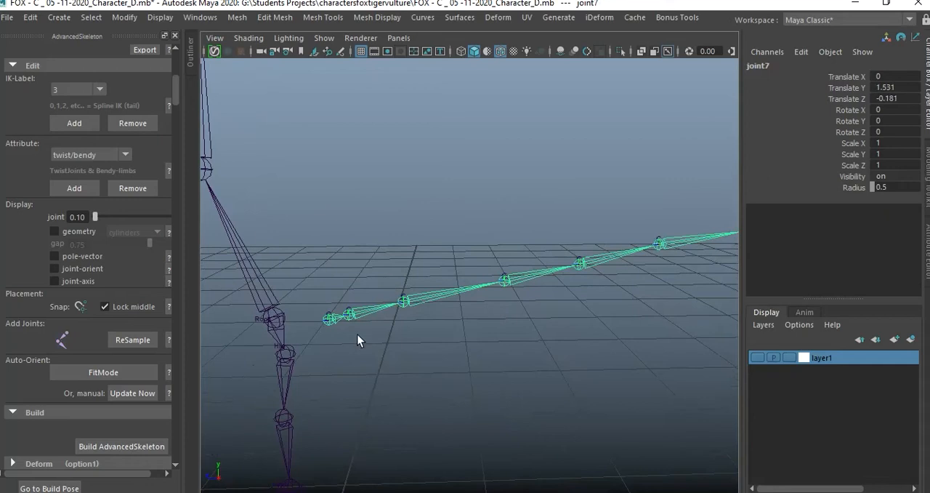
Try to resample the tail chain with 10 joints, from its base joint7 to its tip joint13.
left_click_drag(357, 340, 380, 337, "alt")
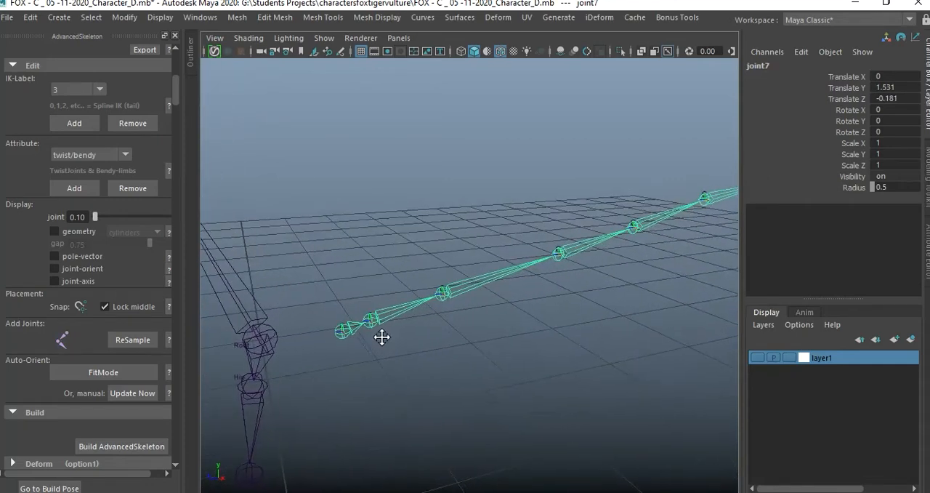
left_click(135, 339)
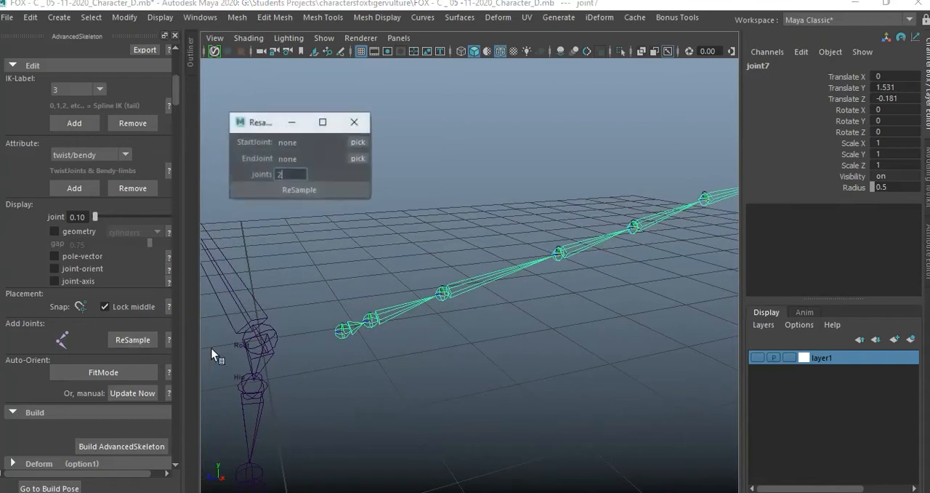
left_click(348, 331)
left_click(359, 141)
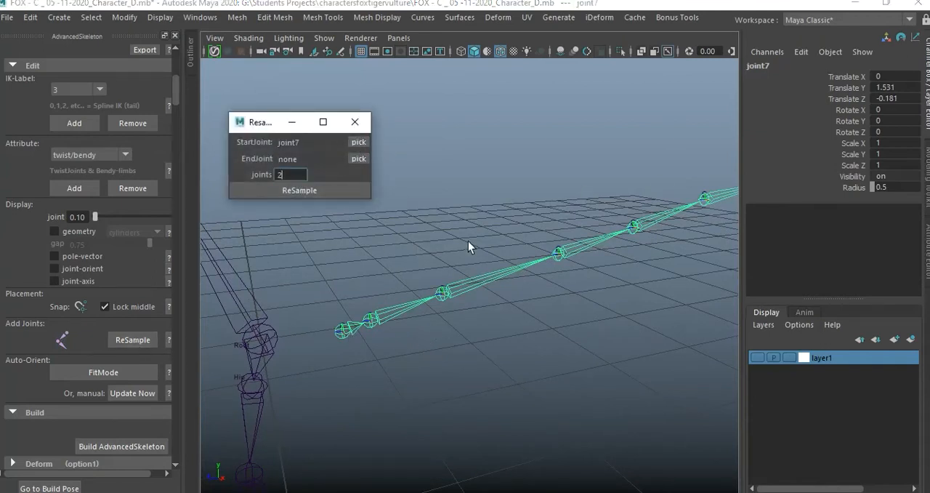
left_click_drag(468, 242, 494, 264, "alt")
left_click(716, 198)
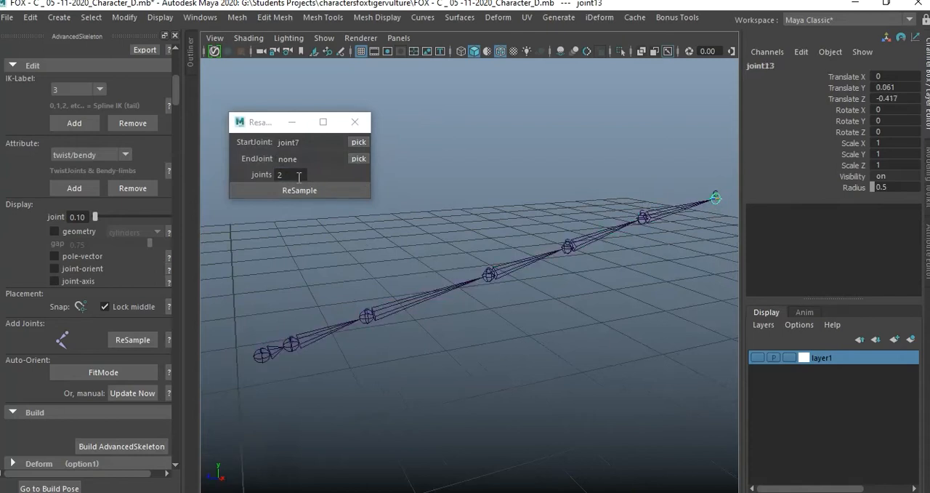
left_click(356, 161)
double_click(291, 175)
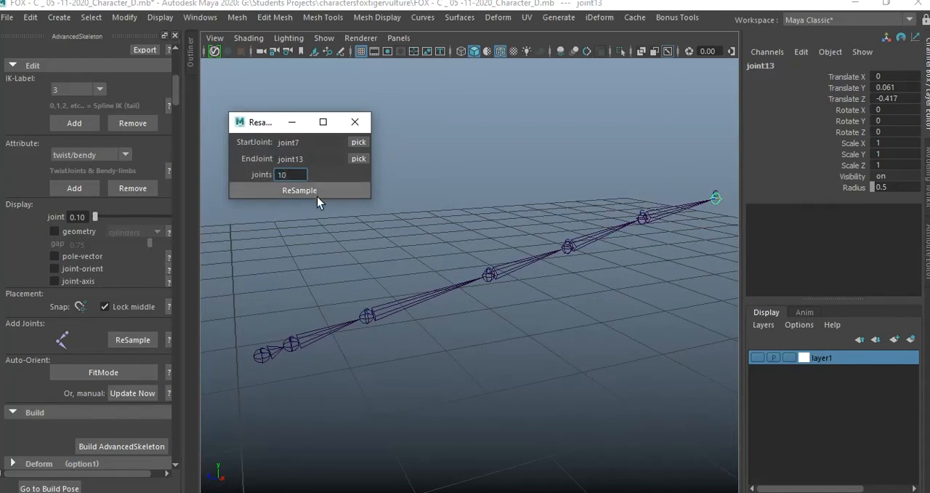
left_click(314, 193)
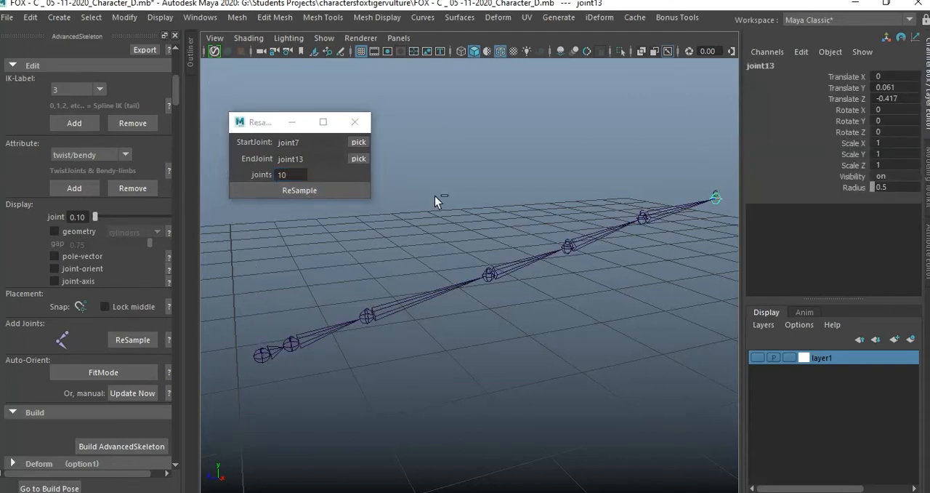
Reassign the tail's base joint7 as the resample start joint and its tip joint13 as the end joint.
left_click(337, 356)
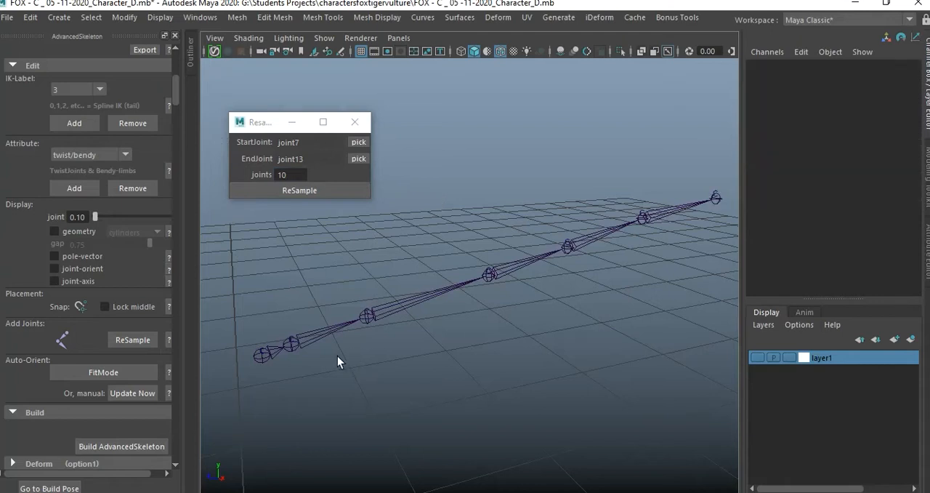
left_click(262, 357)
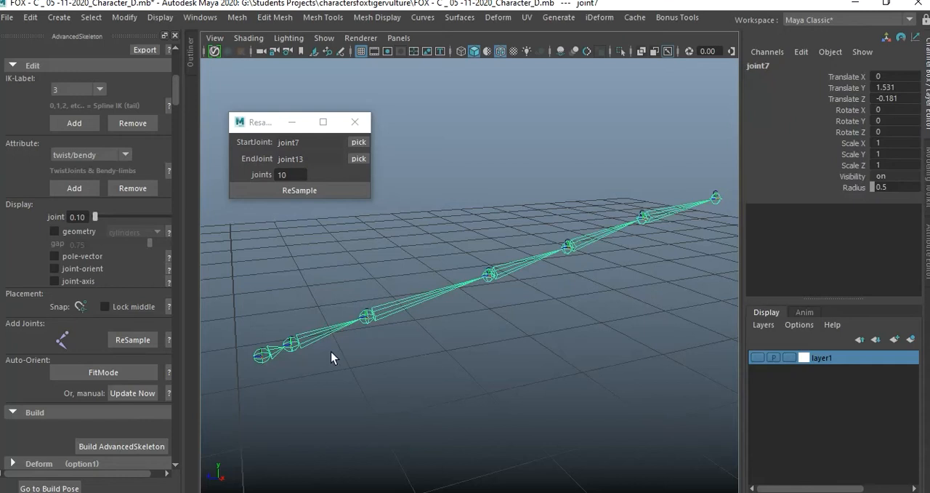
left_click(484, 347)
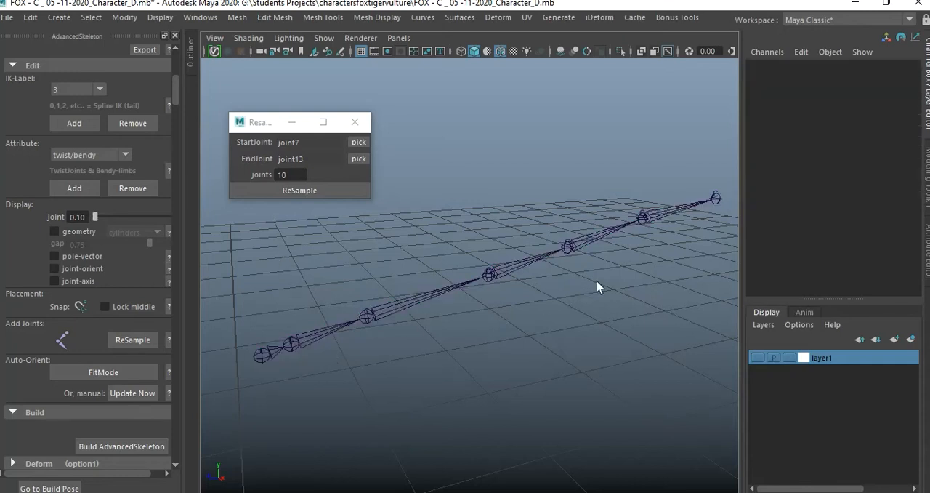
left_click(718, 202)
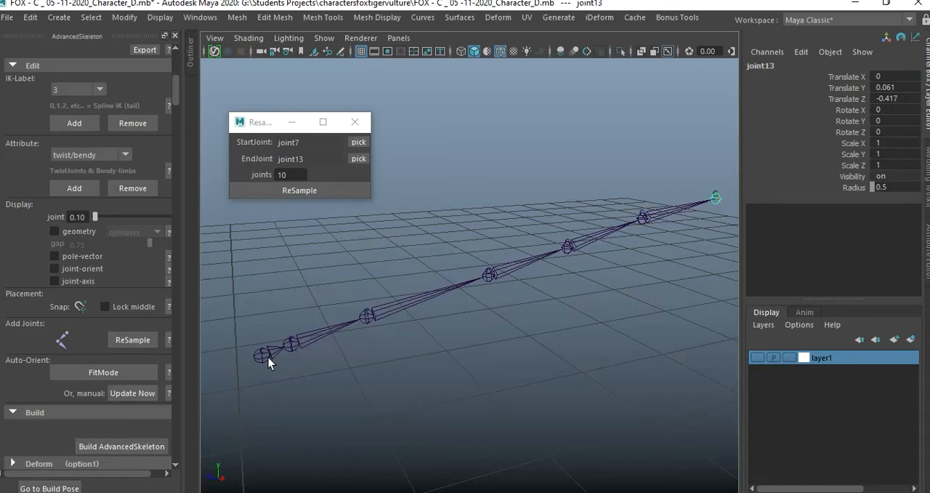
left_click(358, 143)
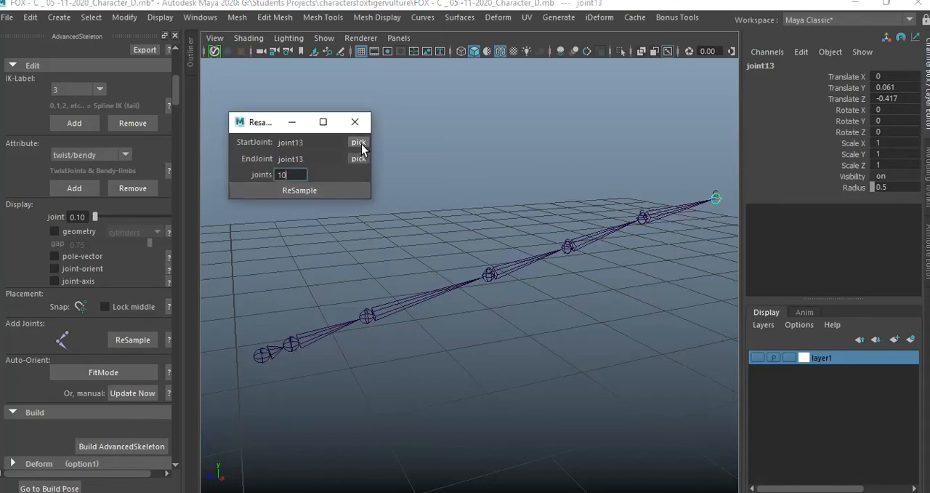
left_click(266, 358)
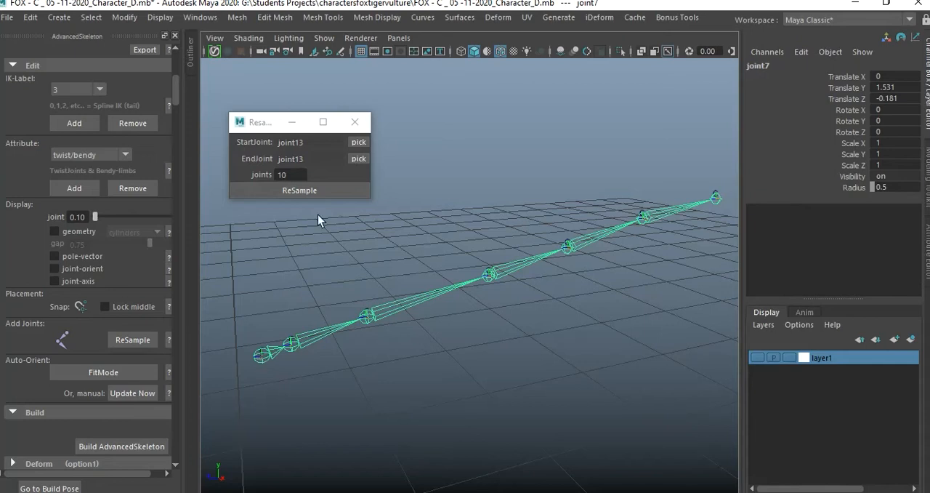
left_click(359, 143)
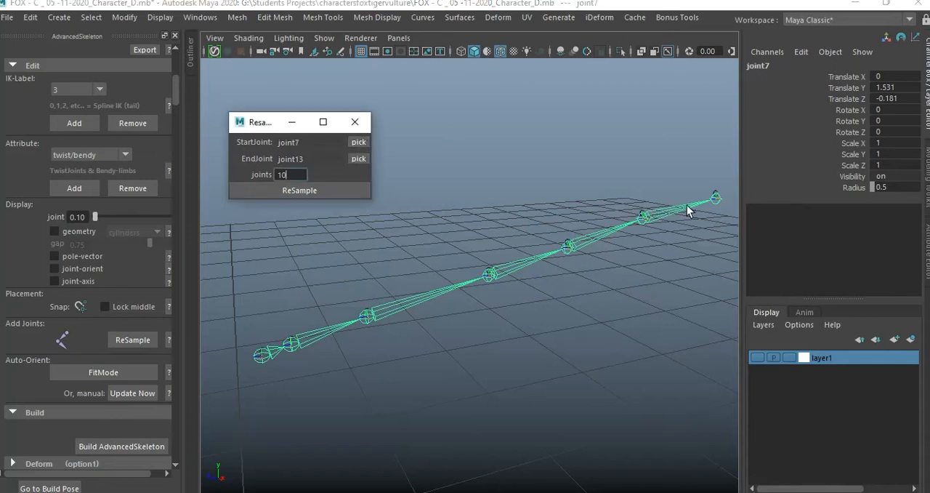
left_click(716, 201)
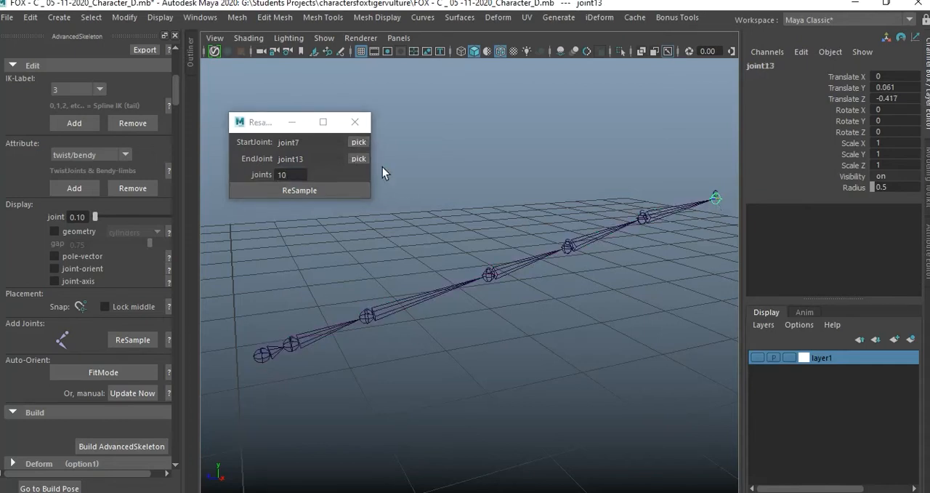
left_click(363, 160)
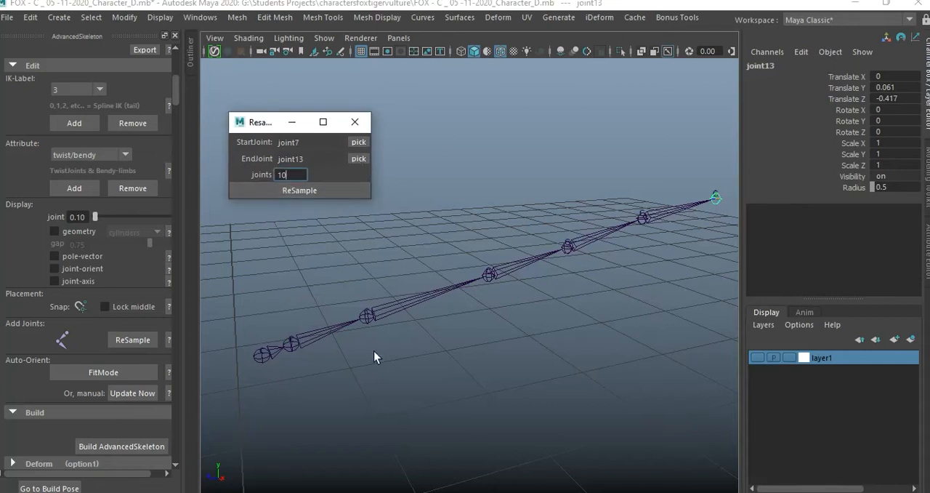
Try resampling the tail chain again from its base joint with 10 joints, and undo the result.
left_click(342, 252)
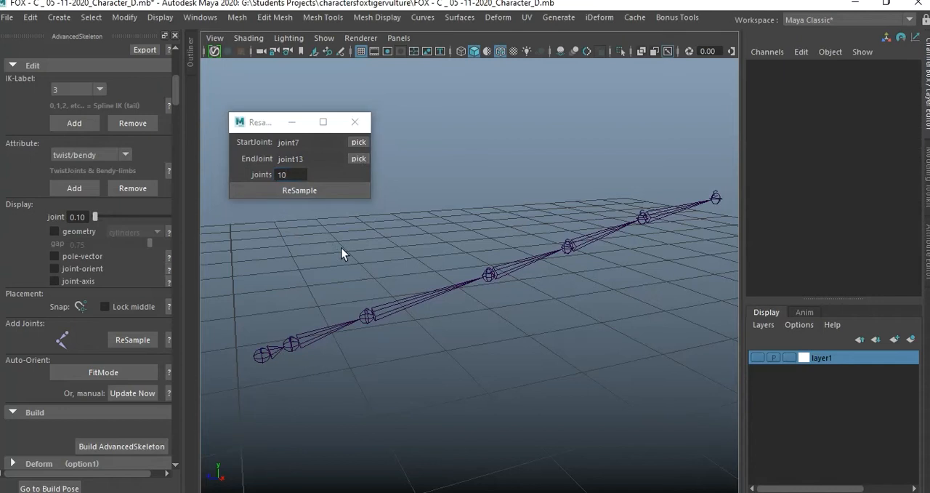
left_click(266, 361)
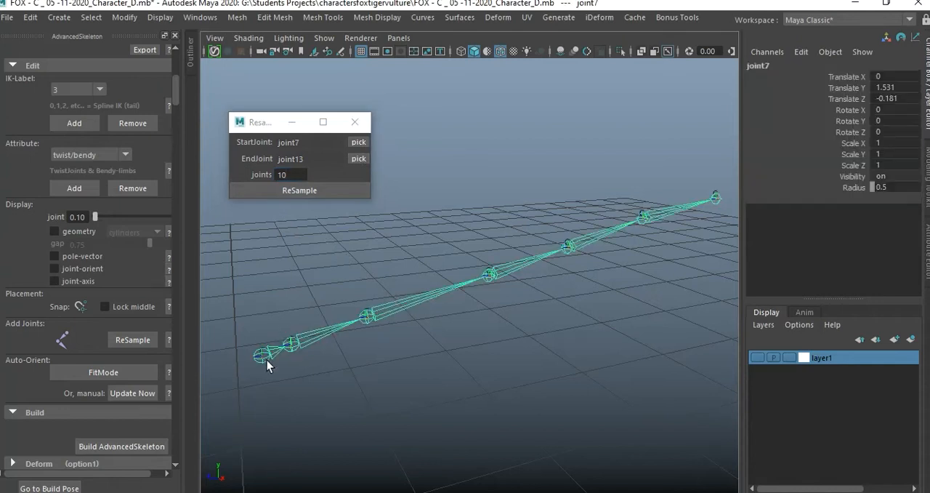
left_click(310, 192)
scroll(434, 307, "down", 8)
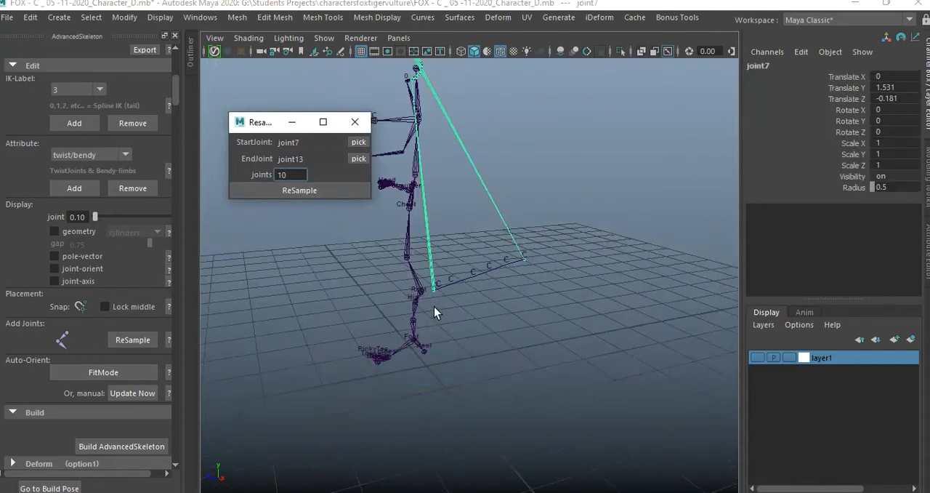
type("2")
key("ctrl+z")
left_click(487, 308)
scroll(467, 313, "up", 6)
scroll(450, 317, "up", 6)
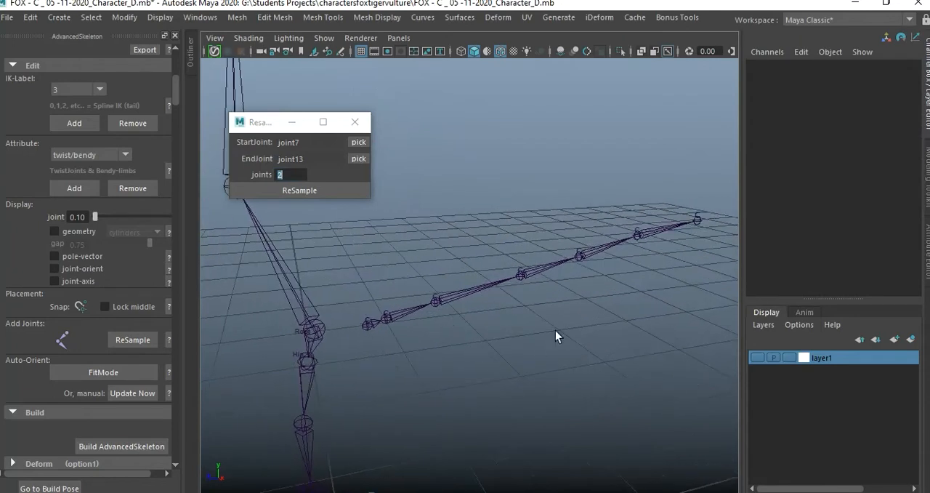
Open the Outliner and delete the tail clusters, cluster2Handle through cluster8Handle.
left_click(200, 16)
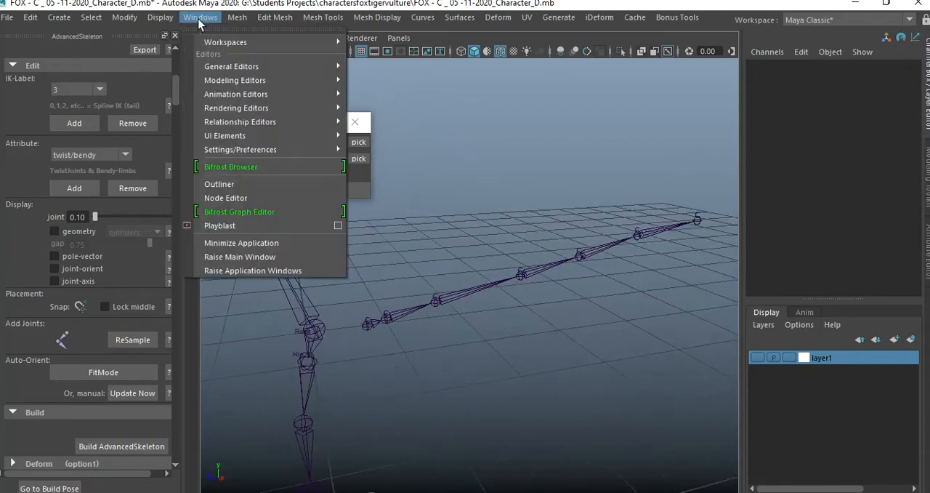
left_click(259, 185)
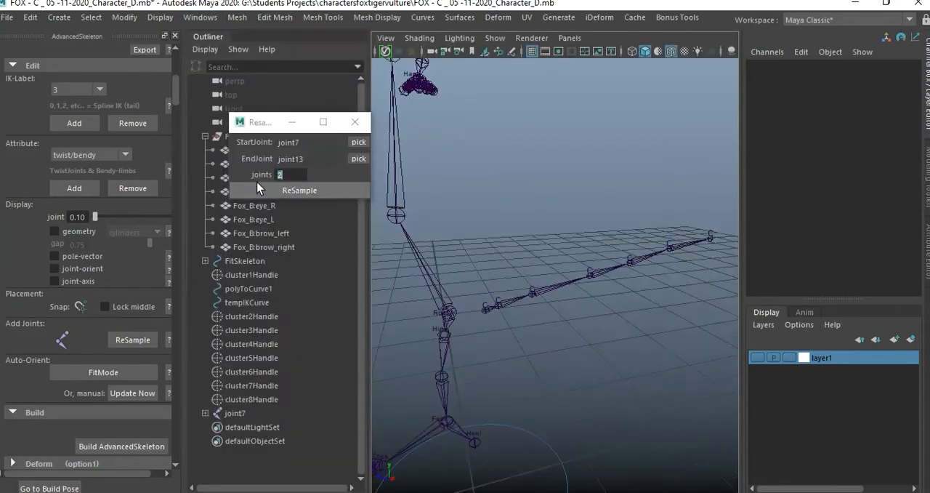
left_click(274, 322)
left_click_drag(266, 338, 293, 394)
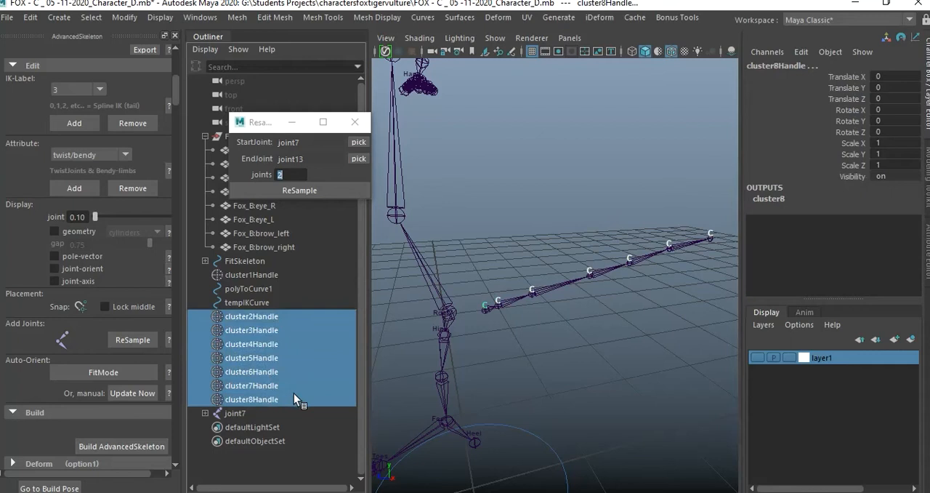
key("Delete")
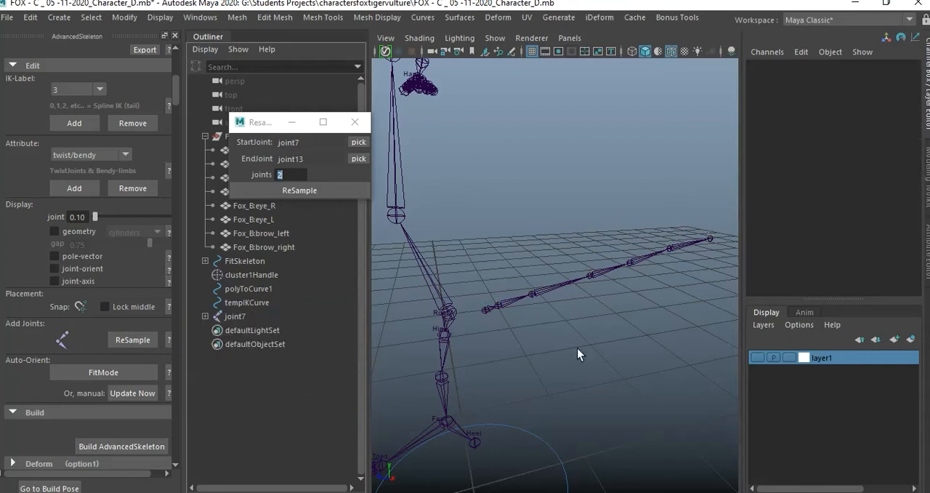
Delete the leftover cluster1Handle from the scene.
left_click(261, 303)
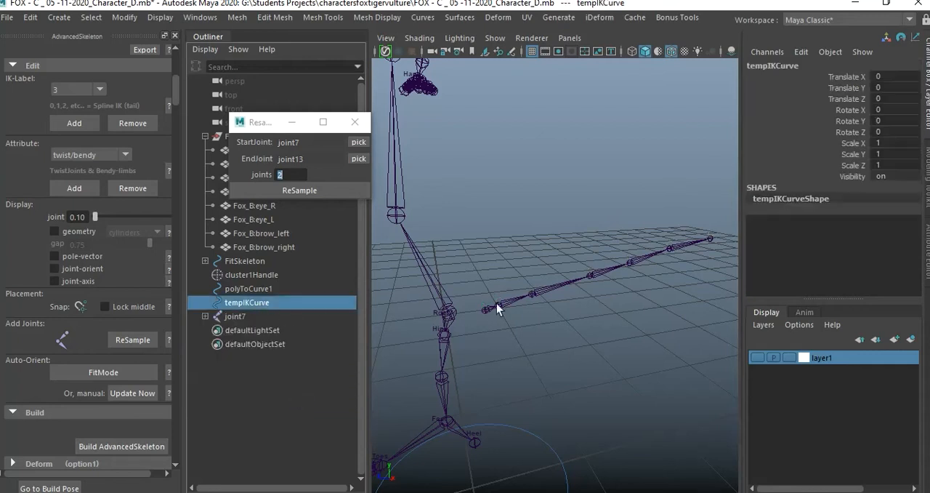
scroll(472, 249, "down", 5)
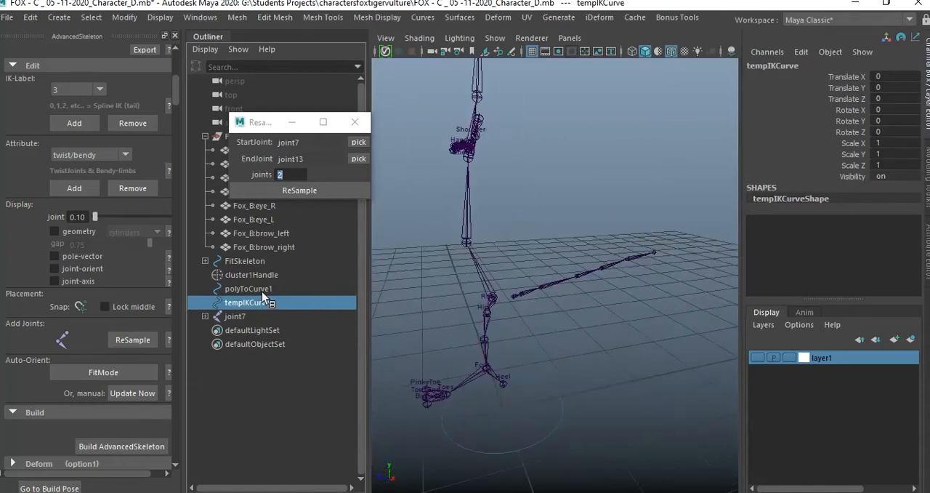
left_click(260, 276)
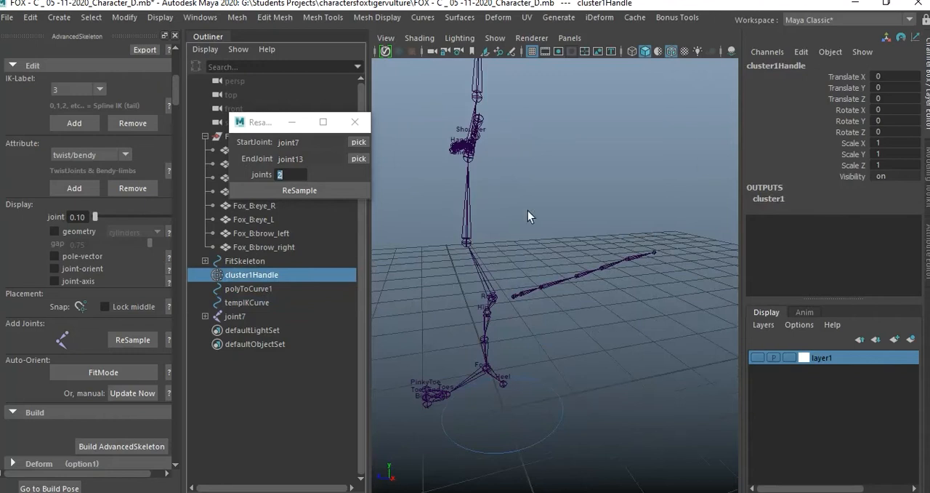
key("Delete")
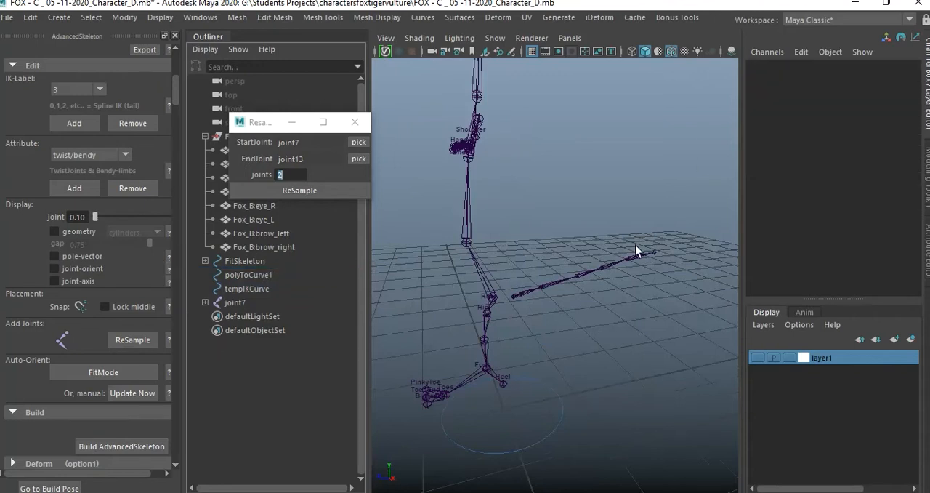
Select the tail chain's base joint and try resampling the chain once more.
scroll(561, 296, "up", 5)
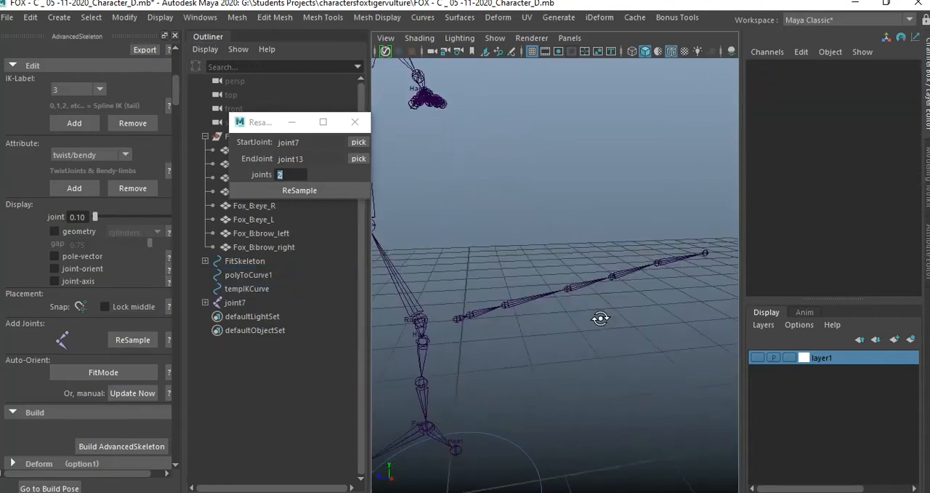
left_click_drag(545, 318, 523, 328, "alt")
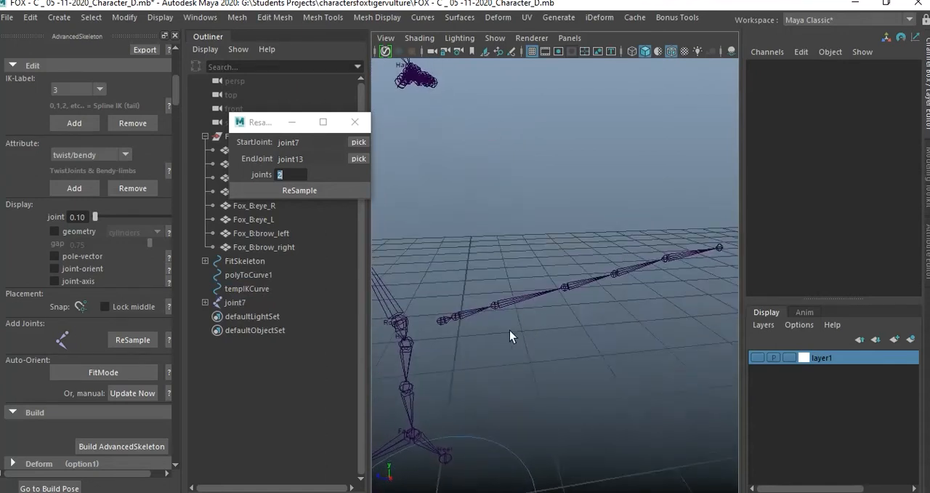
scroll(506, 332, "up", 3)
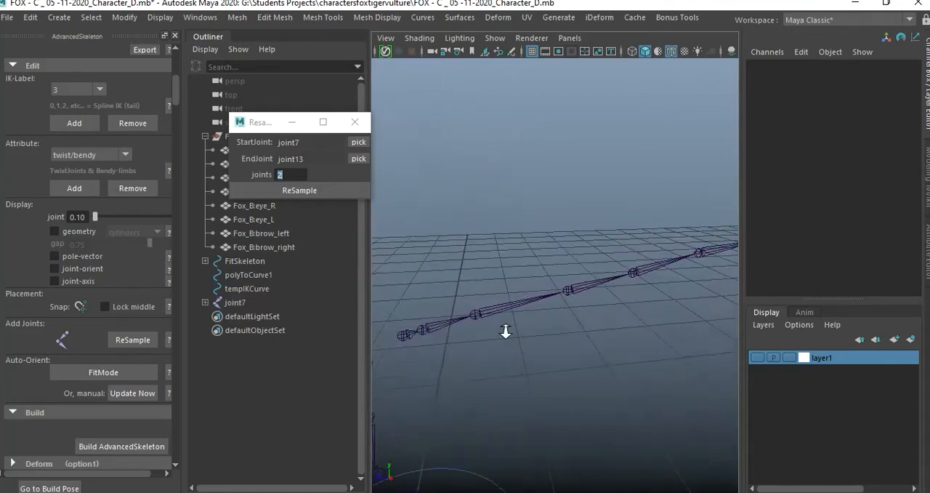
left_click(414, 333)
left_click(488, 203)
left_click(404, 336)
left_click(314, 190)
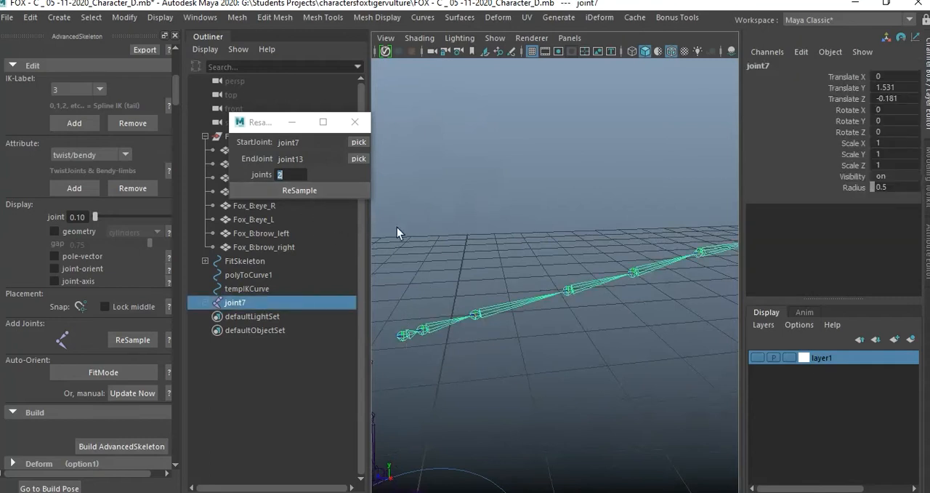
Show layer1 again, check the tail's base joint against the Root joint inside the mesh, and clear the selection.
left_click(760, 357)
left_click(568, 170)
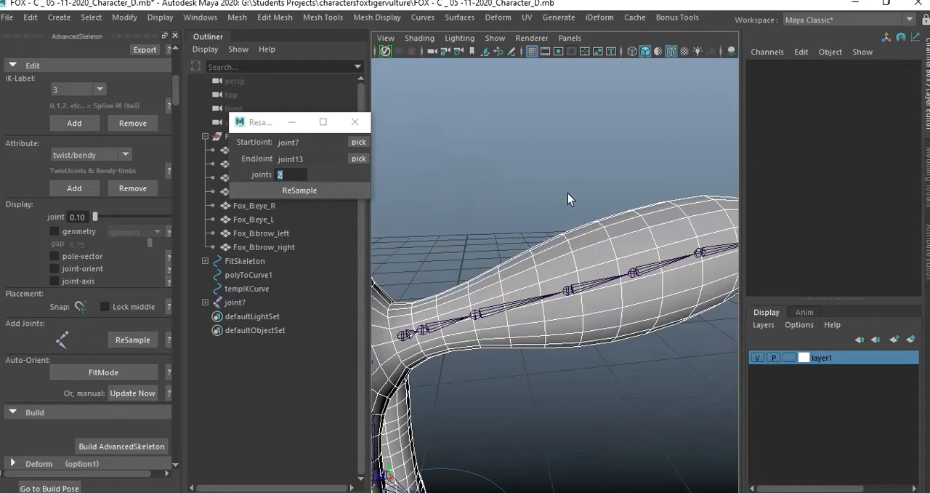
middle_click_drag(458, 339, 541, 330, "alt")
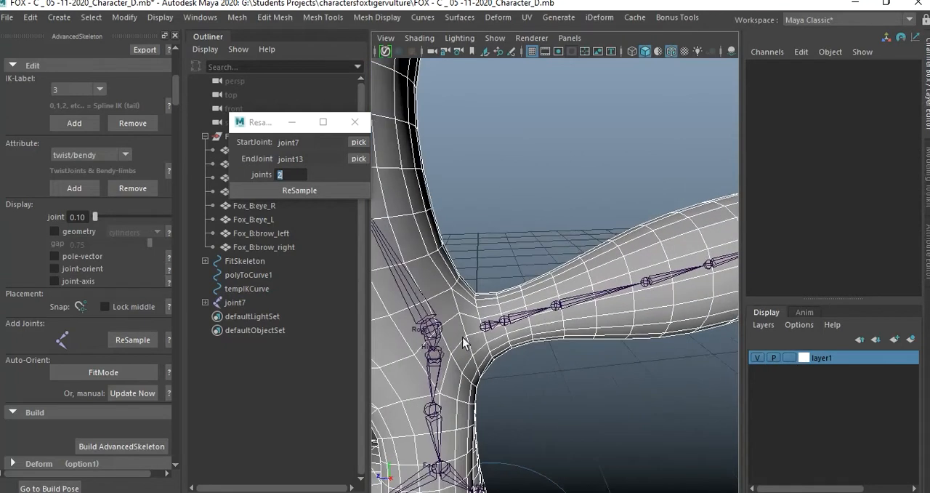
left_click(485, 326)
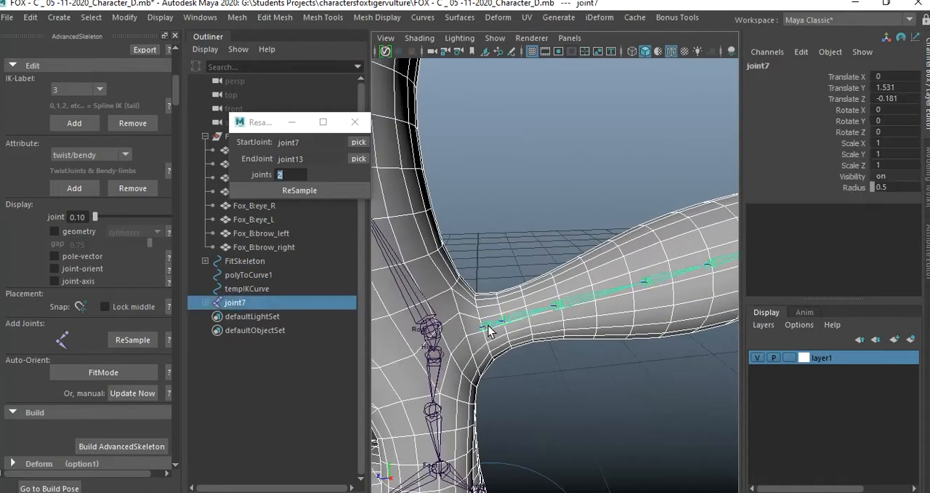
left_click(432, 330)
left_click(513, 365)
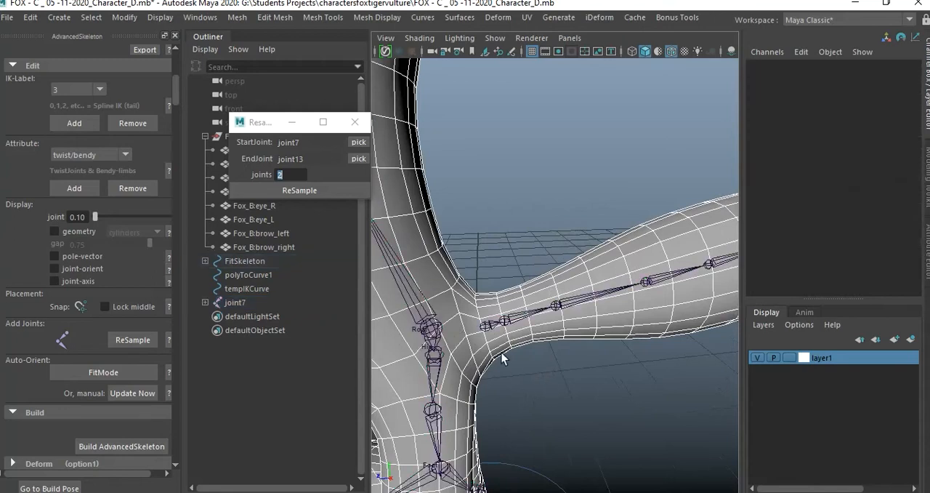
Parent the tail chain's base joint, joint7, to the Root joint.
left_click(486, 327)
left_click(434, 330)
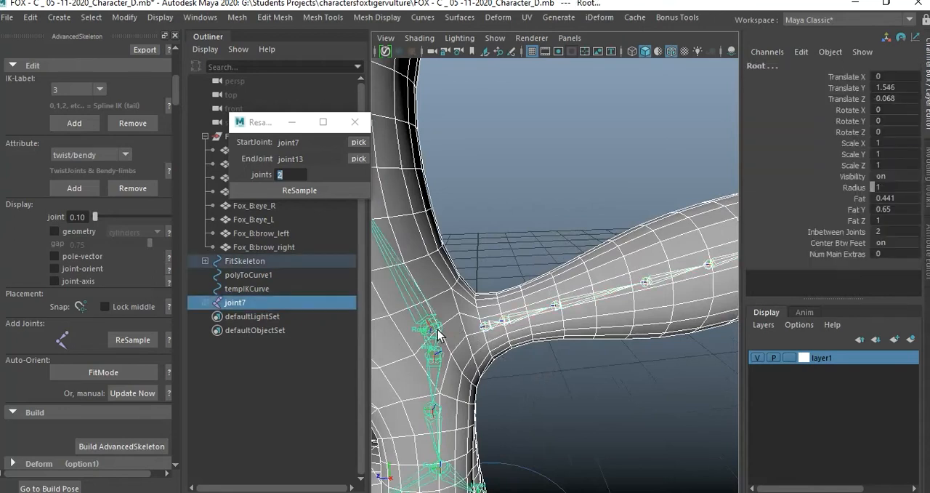
key("p")
left_click(523, 355)
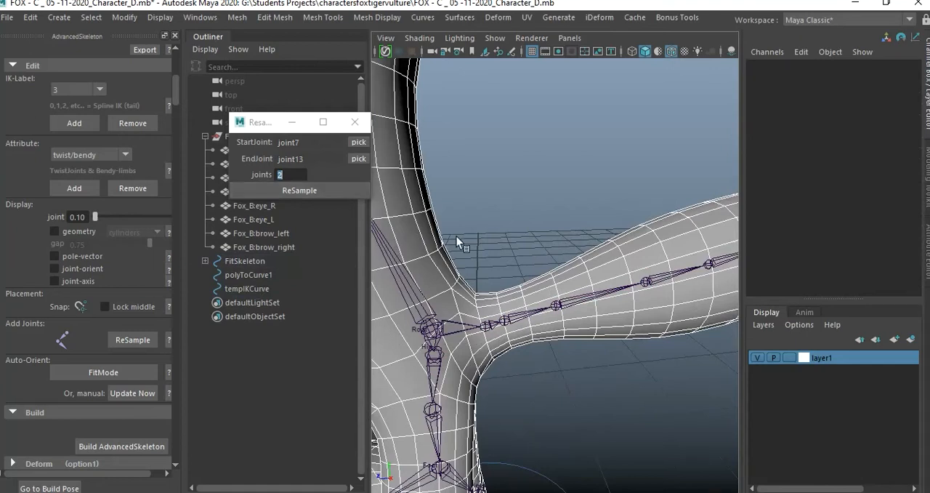
Try resampling the tail chain between joint7 and joint13, first with 2 joints and again with 10.
left_click(326, 189)
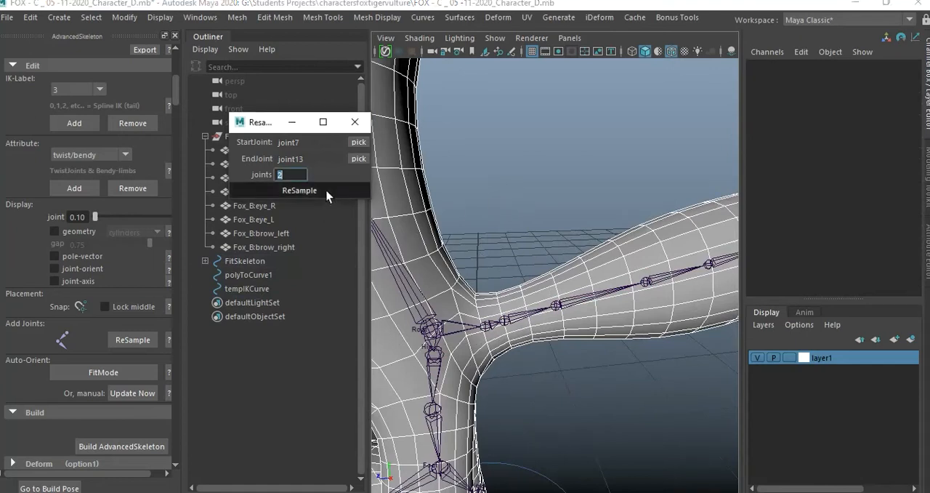
right_click_drag(564, 230, 503, 225, "alt")
middle_click_drag(503, 225, 477, 226, "alt")
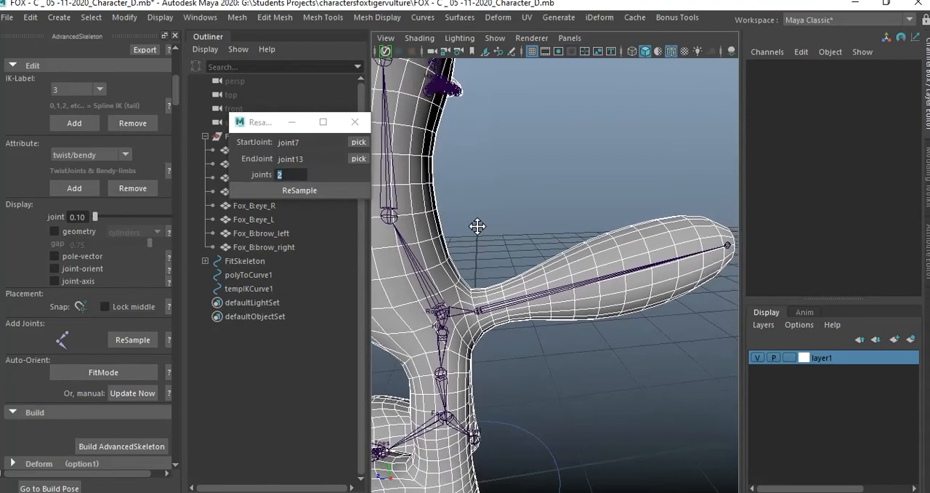
double_click(298, 176)
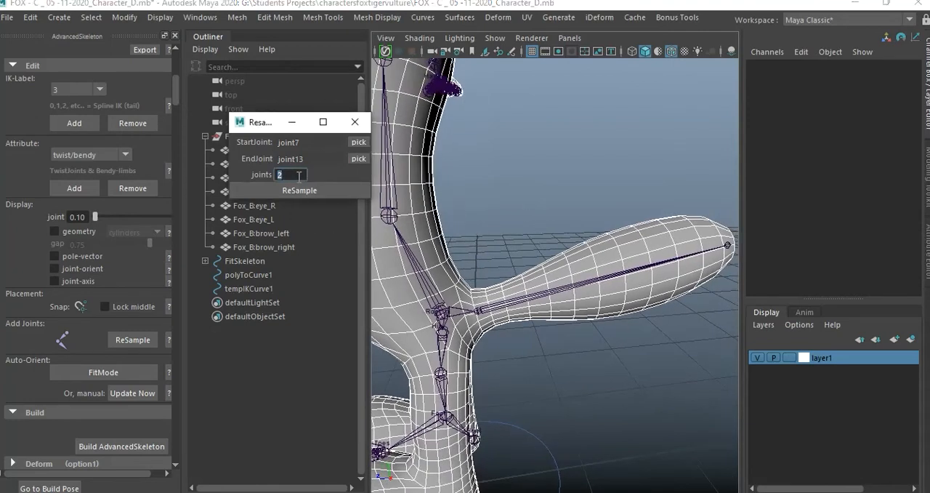
type("10")
left_click(293, 189)
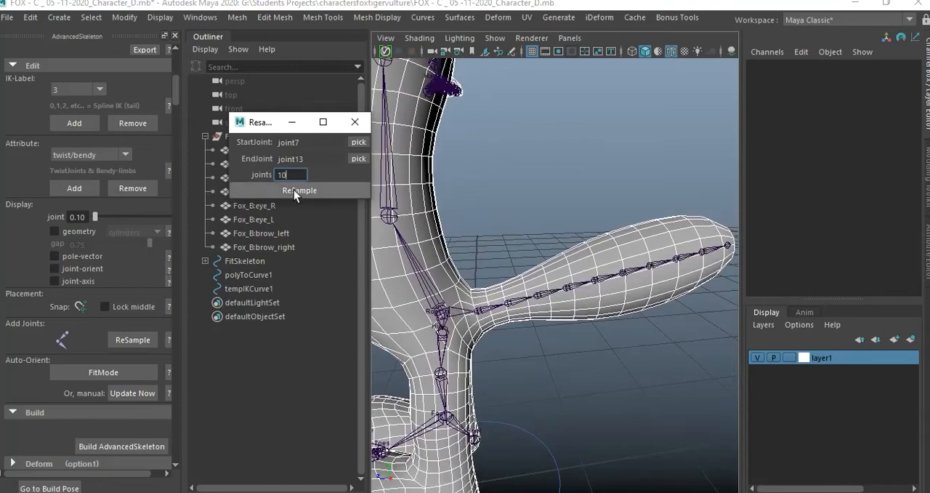
Undo both resamplings of the tail chain.
mouse_move(591, 235)
left_mouse_down("alt")
mouse_move(598, 208)
mouse_move(582, 223)
left_mouse_up("alt")
key("ctrl+z")
key("ctrl+z")
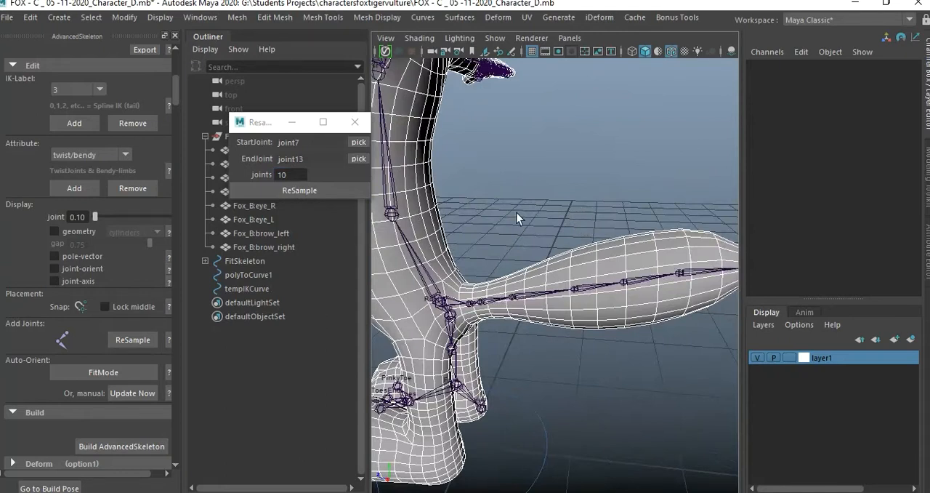
Try resampling the original tail chain directly with 10 joints and with 3 joints, undoing each attempt.
left_click(319, 191)
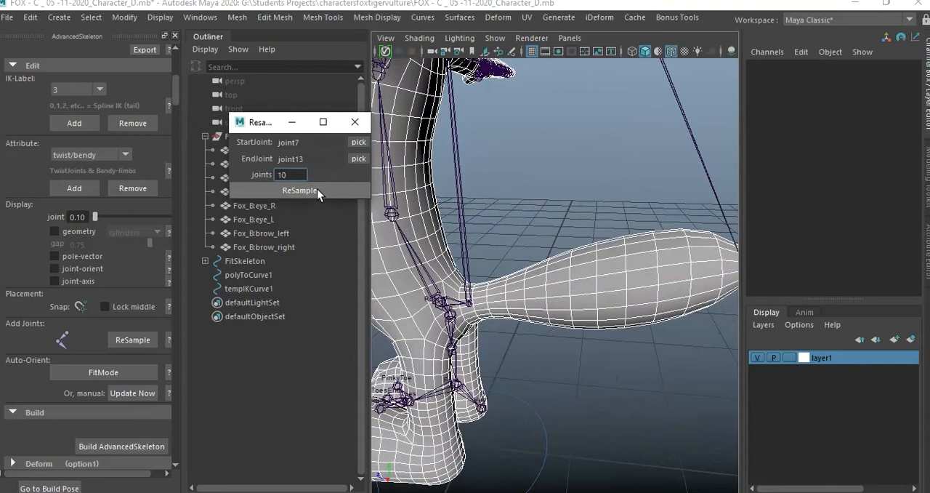
left_click(518, 201)
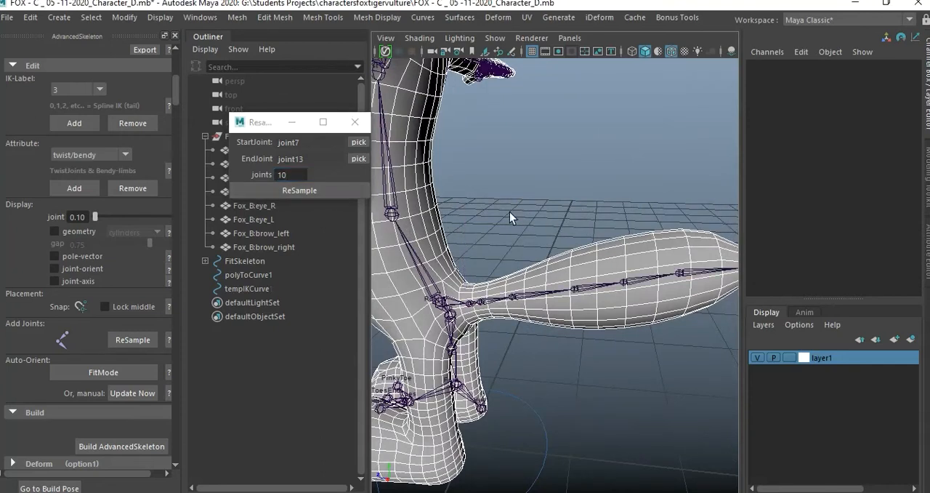
left_click(308, 174)
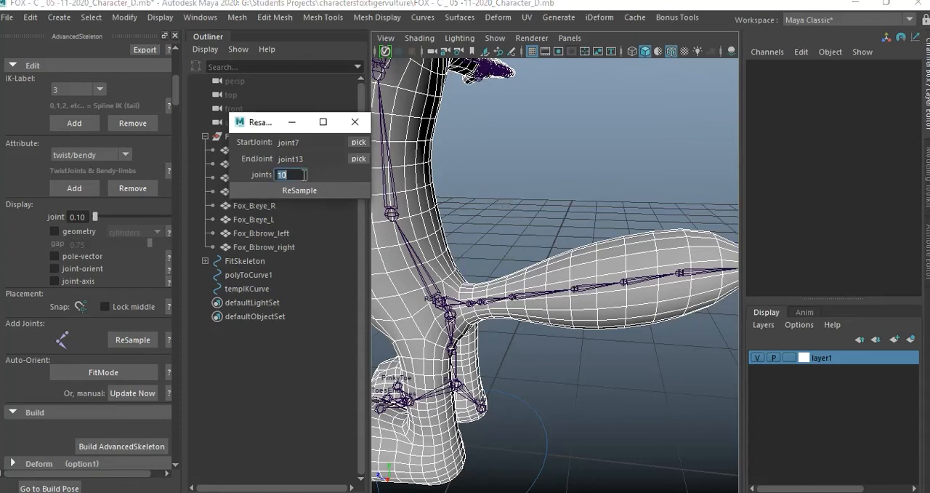
type("3")
left_click(302, 192)
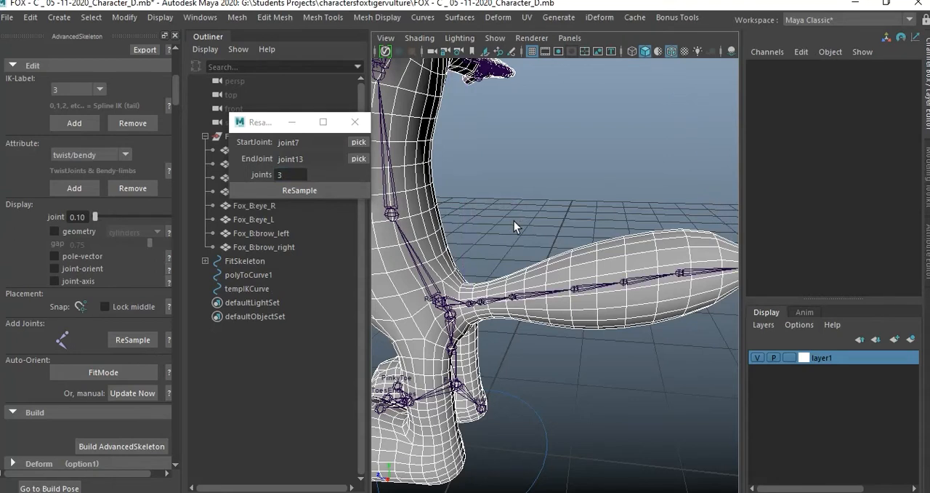
Resample the tail chain down to 2 joints, and resample it again with 10 joints.
double_click(303, 175)
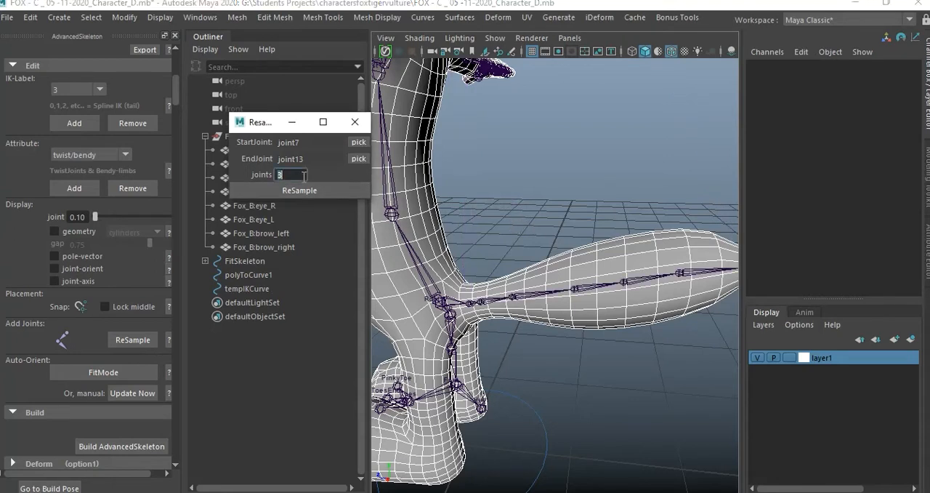
type("2")
left_click(312, 188)
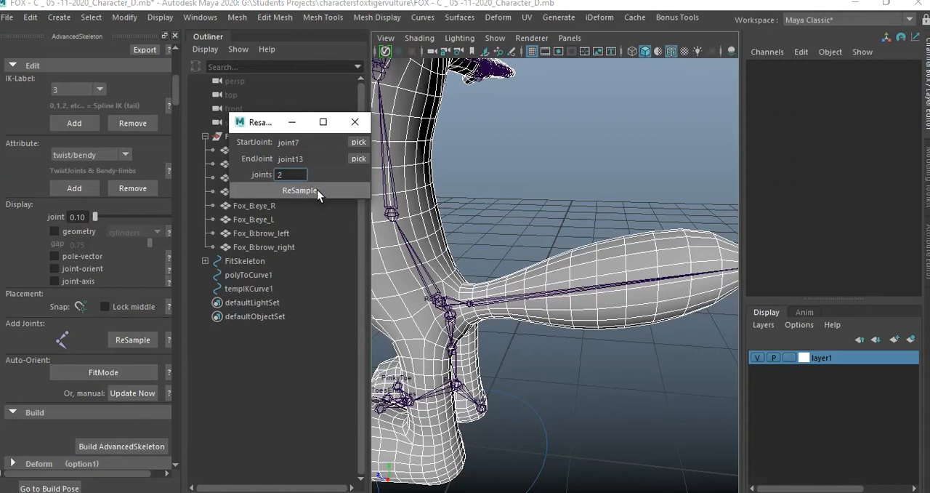
double_click(297, 173)
type("10")
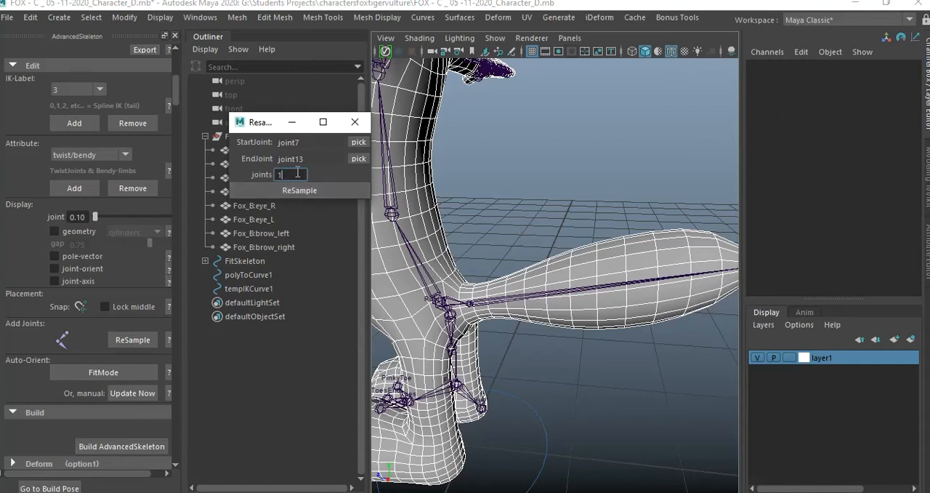
left_click(310, 190)
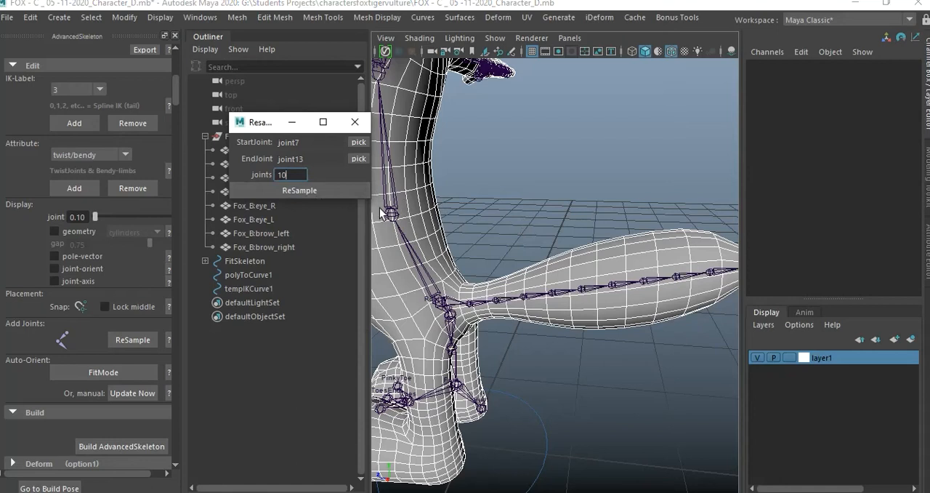
Change the joint count to 8 and resample the tail chain.
double_click(298, 174)
type("8")
left_click(311, 191)
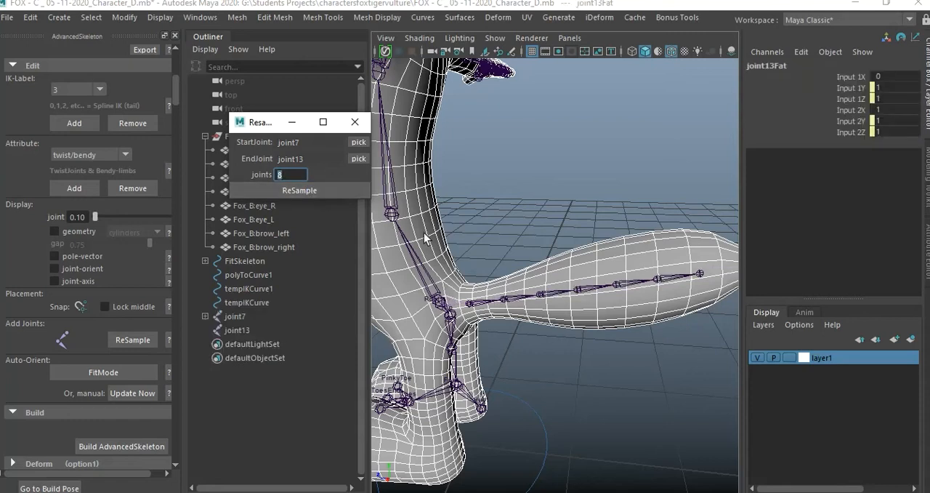
Parent the detached tip joint, joint13, to the last joint of the resampled tail chain.
middle_click_drag(550, 249, 458, 231, "alt")
left_click_drag(458, 231, 531, 253, "alt")
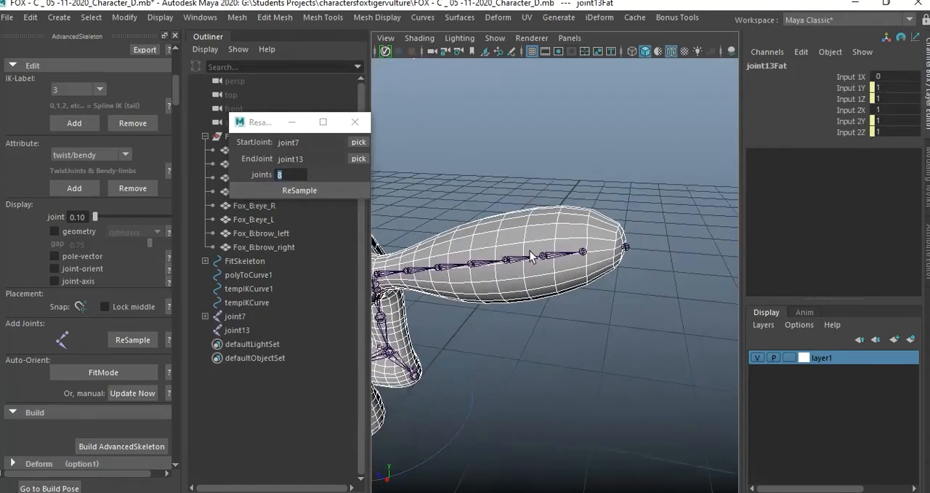
left_click(643, 303)
right_click_drag(590, 297, 628, 281, "alt")
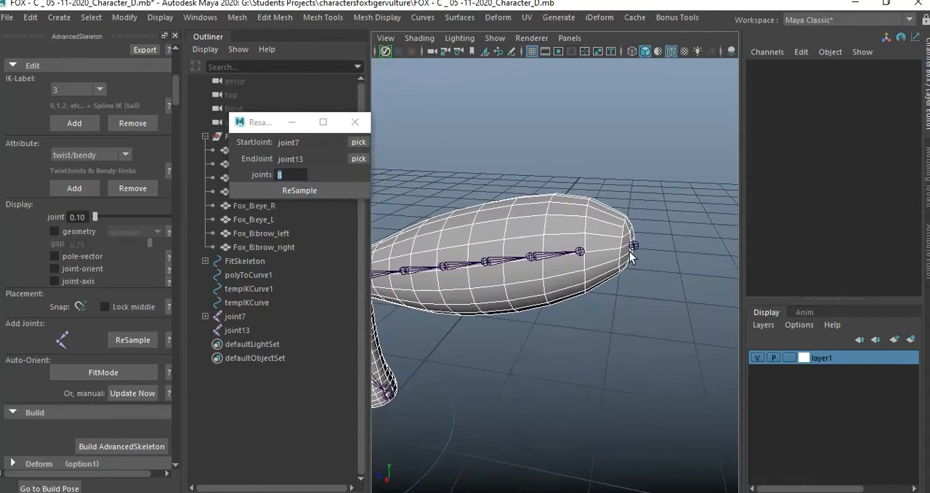
left_click(634, 246)
left_click(581, 252, "shift")
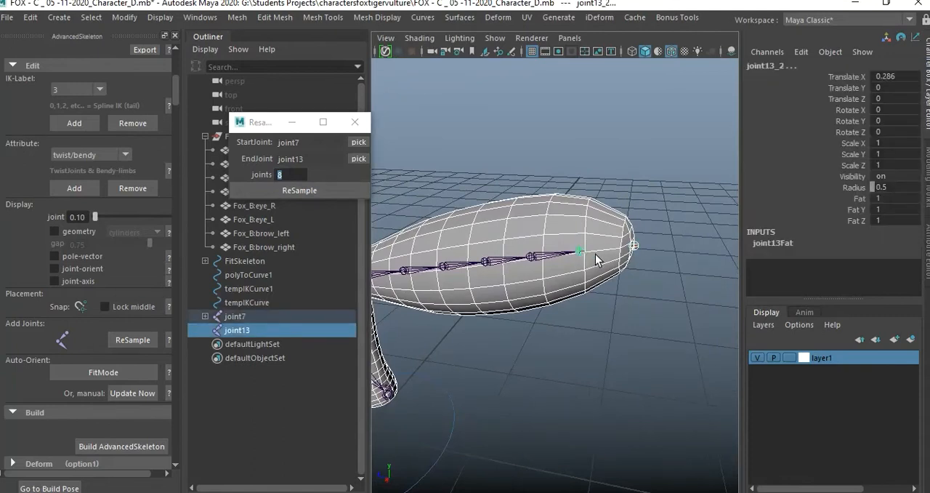
key("p")
left_click(639, 316)
Reattach the resampled tail chain by parenting joint7 to the Root joint.
left_click_drag(602, 323, 530, 331, "alt")
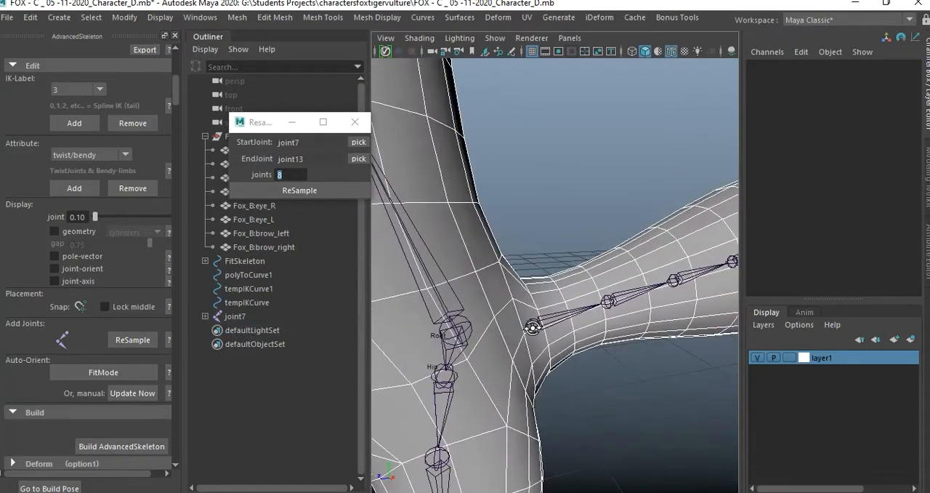
left_click(532, 326)
left_click(465, 335, "shift")
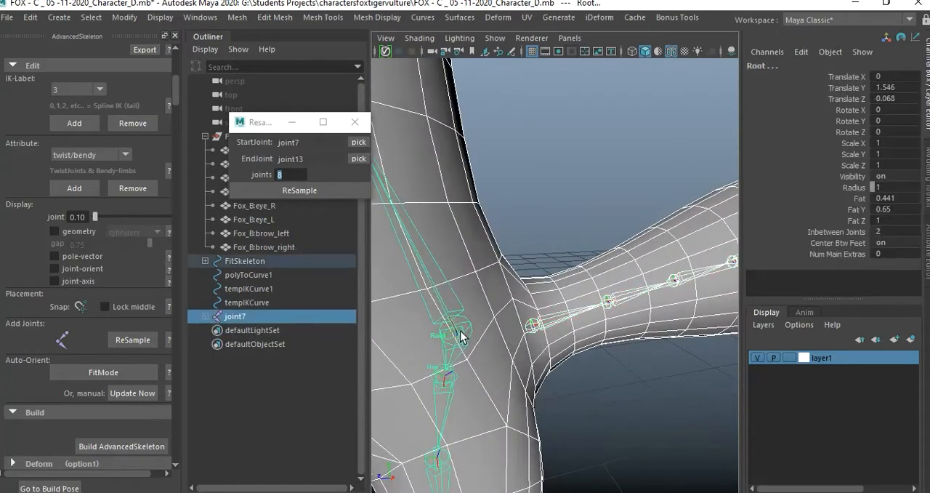
key("p")
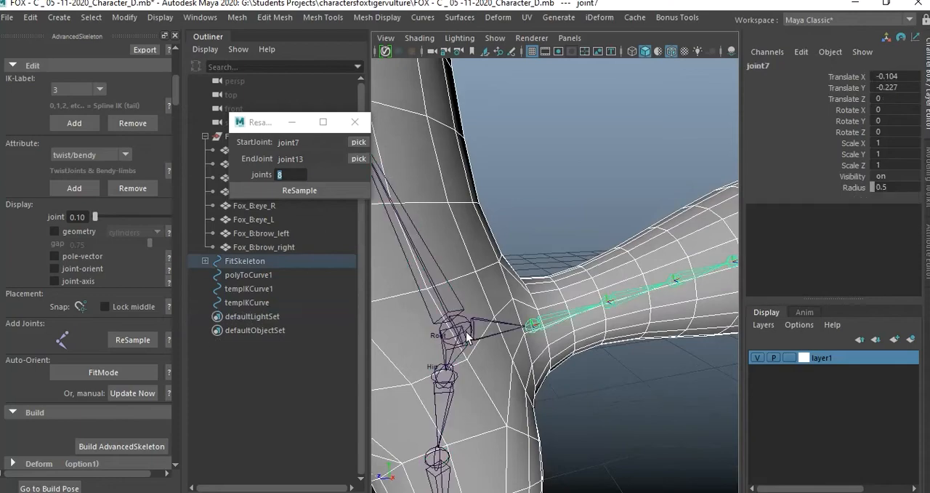
left_click(601, 401)
Select the tail's base joint to check the whole chain, close the ReSample window, and clear the selection.
left_click_drag(614, 385, 585, 338, "alt")
left_click(547, 311)
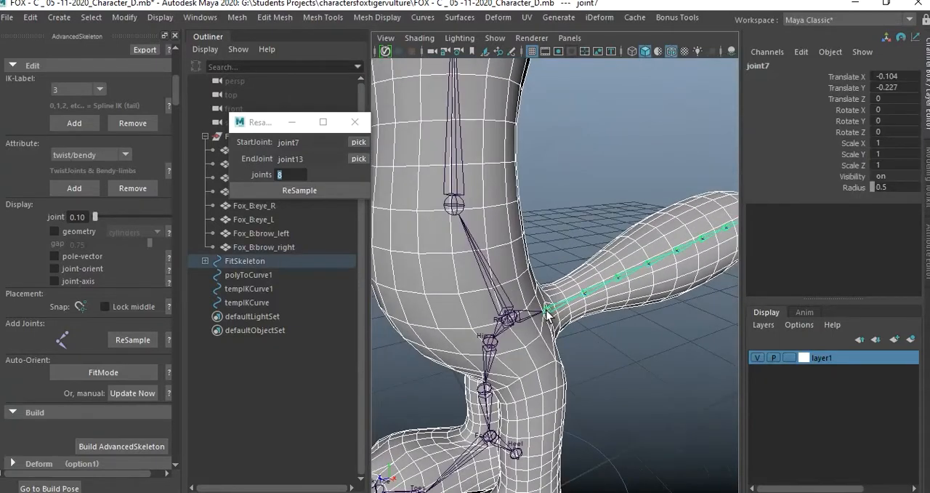
left_click(355, 122)
scroll(580, 334, "down", 2)
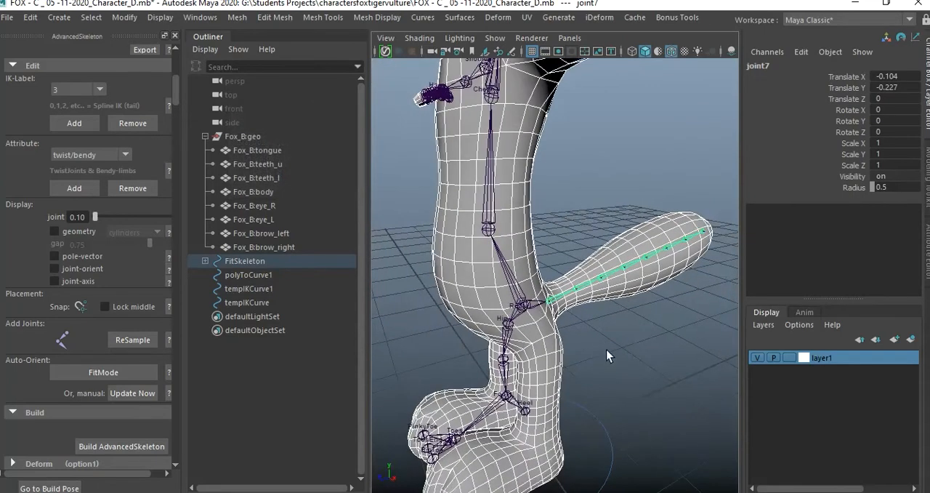
left_click(615, 352)
Select the Wrist joint and examine how the hand joints sit inside the hand in the wireframe top view.
left_click_drag(623, 371, 538, 319, "alt")
right_click_drag(538, 320, 586, 322, "alt")
middle_click_drag(586, 322, 571, 322, "alt")
left_click_drag(571, 322, 600, 315, "alt")
left_click(599, 314)
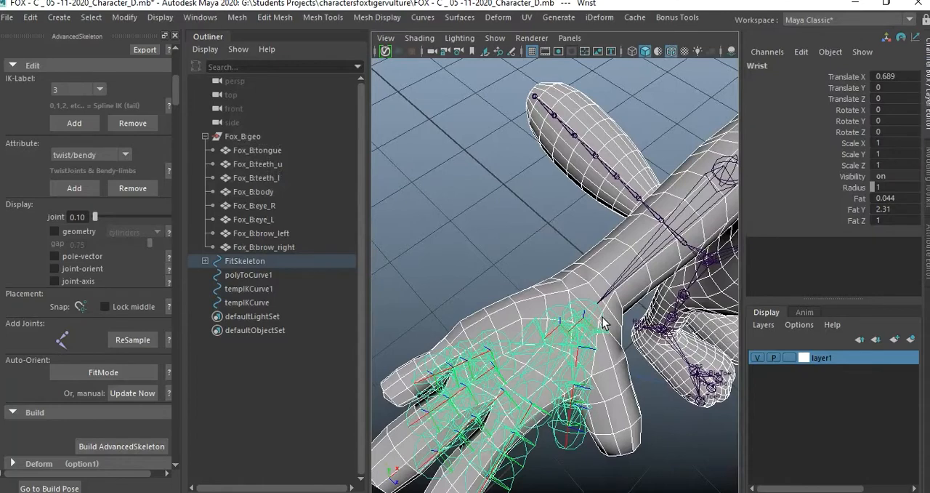
right_click_drag(608, 322, 581, 320, "alt")
mouse_move(582, 321)
left_mouse_down("alt")
mouse_move(572, 321)
mouse_move(587, 326)
left_mouse_up("alt")
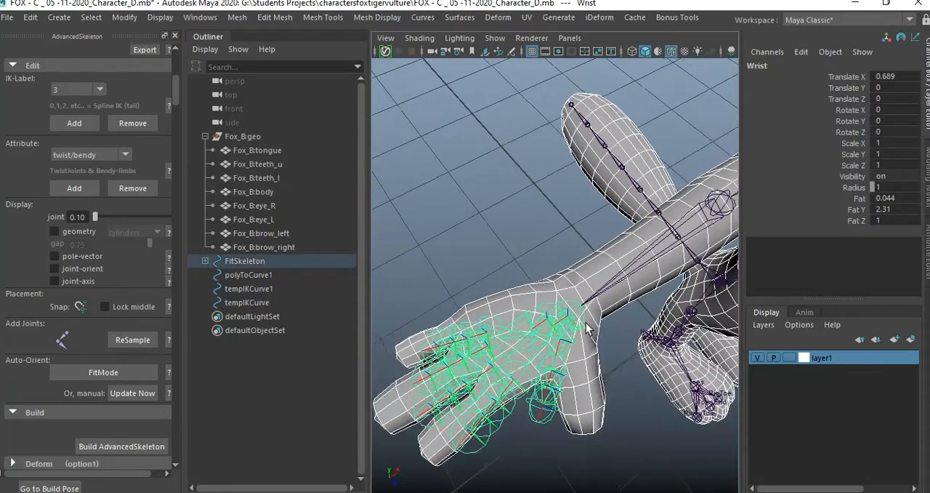
right_click_drag(588, 326, 601, 330, "alt")
key("space")
key("space")
middle_click_drag(482, 221, 582, 282, "alt")
right_click_drag(582, 282, 503, 279, "alt")
middle_click_drag(504, 279, 618, 333, "alt")
right_click_drag(618, 333, 648, 357, "alt")
middle_click_drag(647, 357, 601, 323, "alt")
right_click_drag(601, 324, 611, 326, "alt")
middle_click_drag(610, 327, 545, 293, "alt")
right_click_drag(545, 293, 664, 328, "alt")
middle_click_drag(664, 328, 625, 327, "alt")
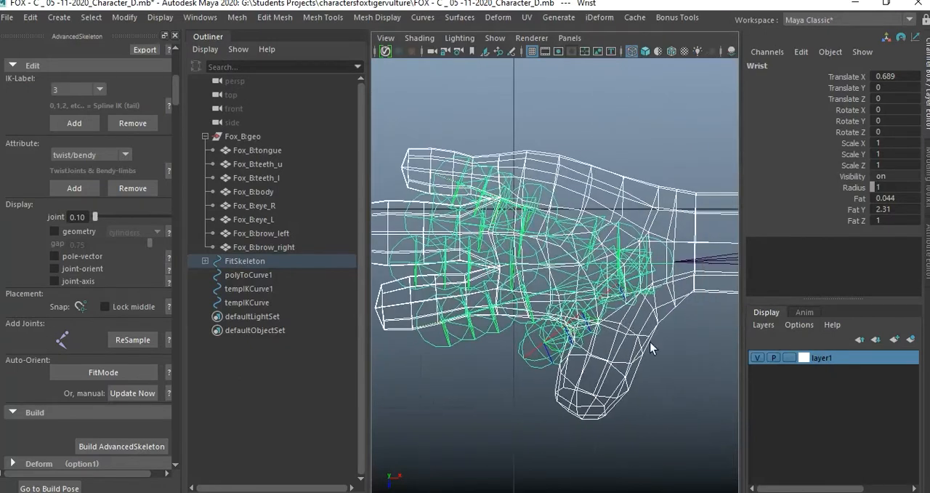
Show the hand shaded with X-Ray on, and set the joint display size to 0.05.
left_click(566, 113)
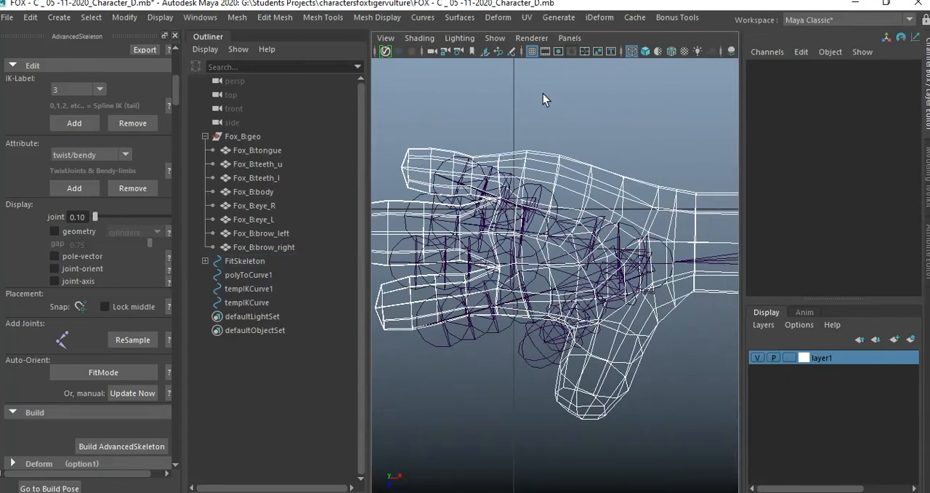
key("5")
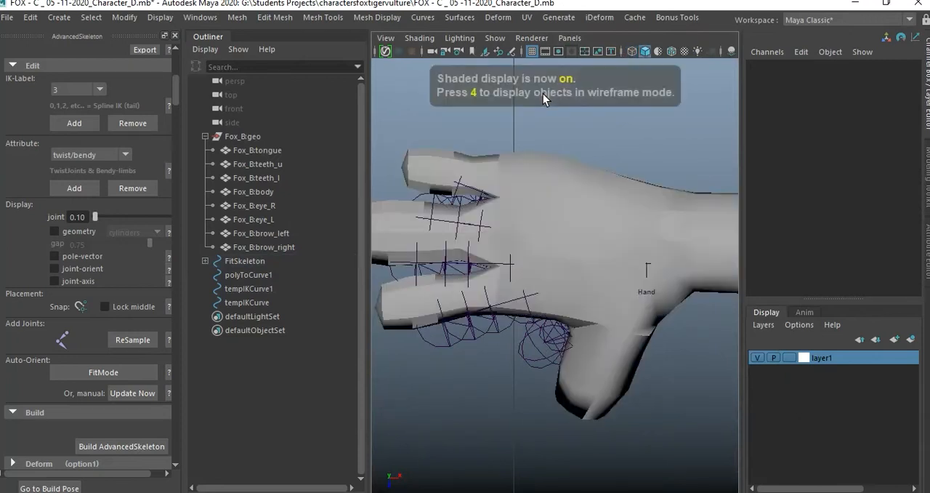
left_click(86, 217)
double_click(87, 217)
type(".05")
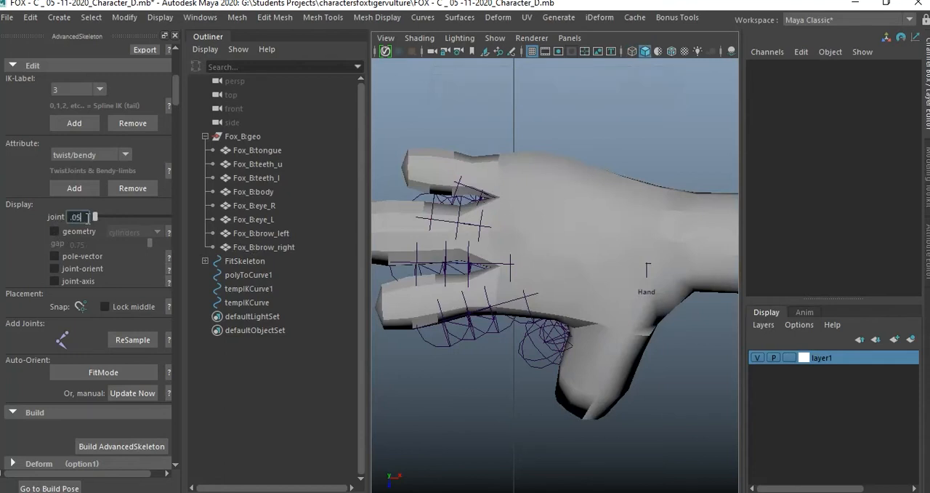
key("Return")
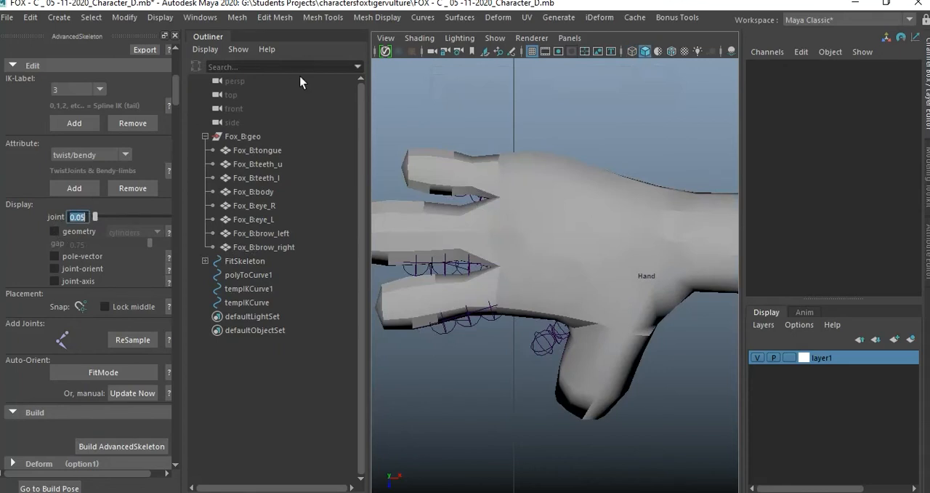
left_click(420, 38)
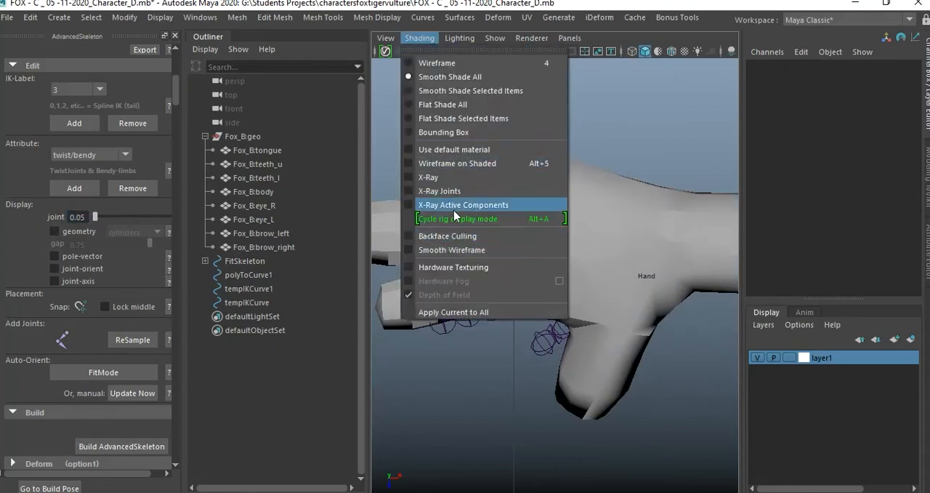
left_click(450, 182)
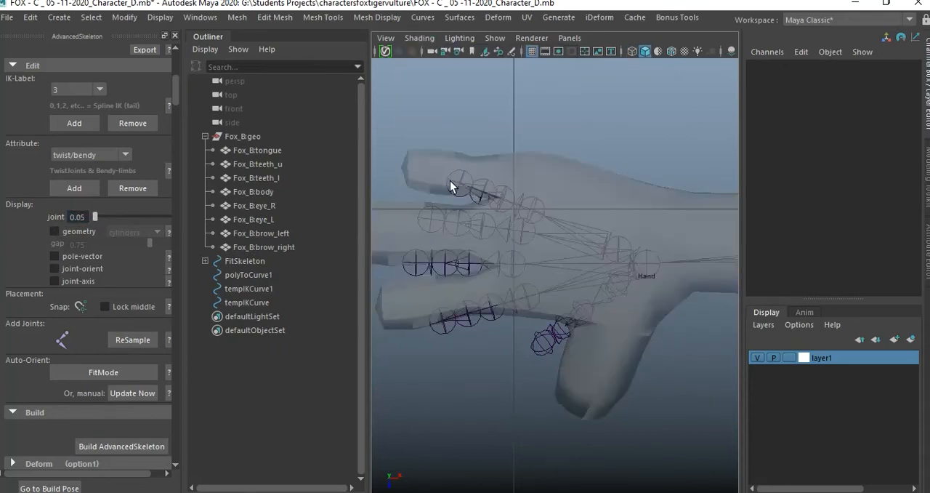
Set layer1 to reference mode so the mesh cannot be picked, and select the Wrist joint.
scroll(613, 319, "up", 1)
middle_click_drag(613, 318, 538, 311, "alt")
middle_click_drag(601, 299, 577, 298, "alt")
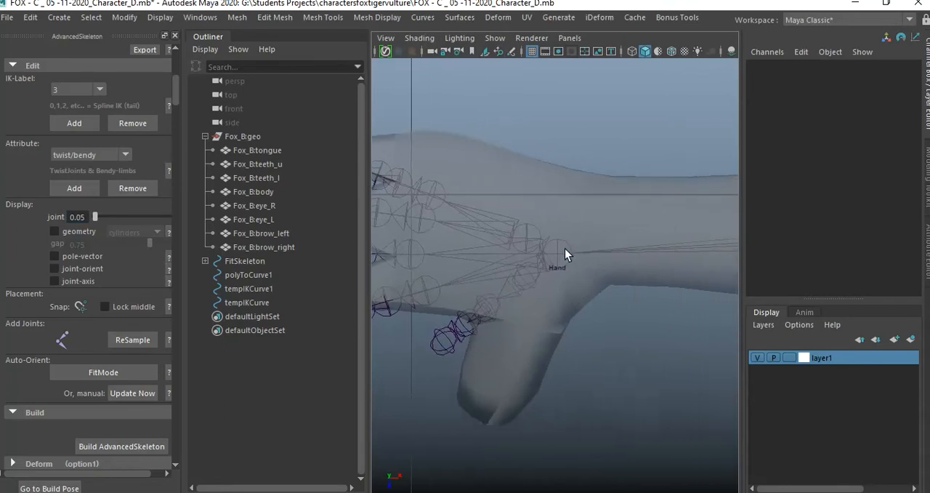
left_click(564, 250)
left_click(788, 357)
left_click(788, 357)
left_click(640, 340)
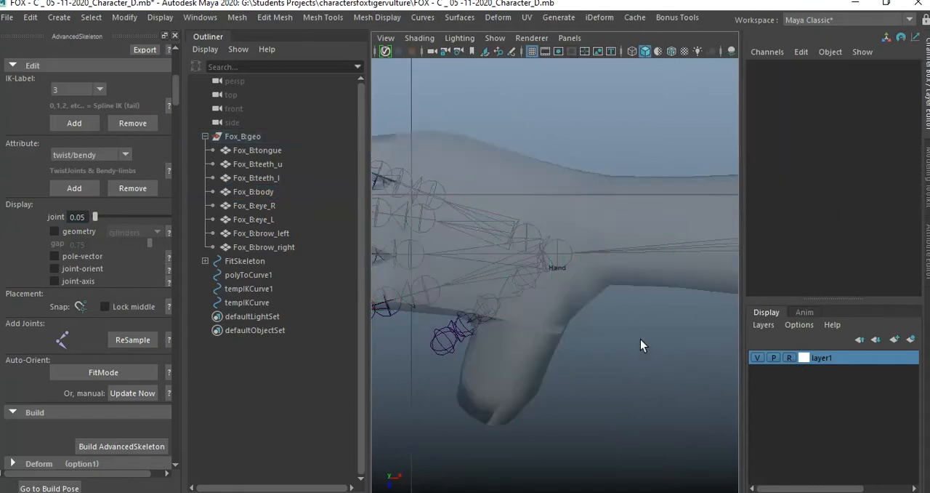
left_click(566, 250)
middle_click_drag(610, 295, 605, 311, "alt")
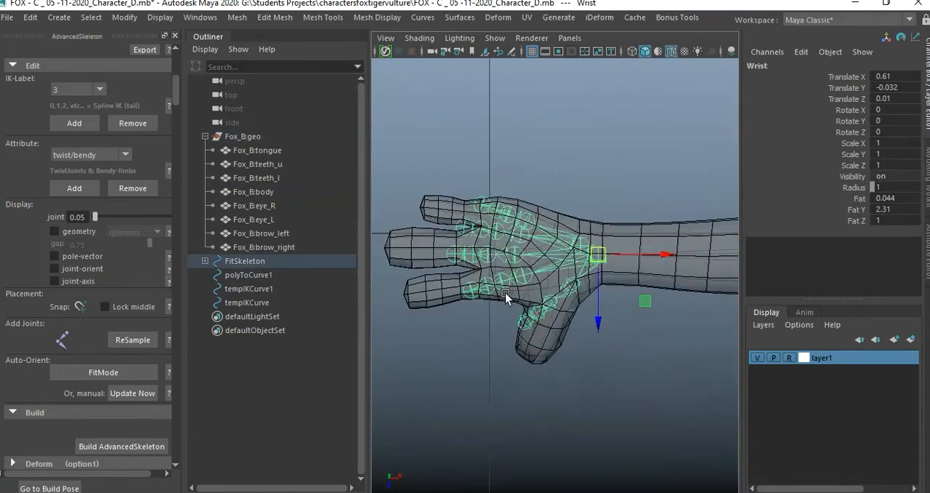
Move the ThumbFinger2 joint into the base of the thumb mesh and rotate it about -12° in Y.
scroll(506, 293, "up", 5)
mouse_move(621, 335)
middle_mouse_down("alt")
mouse_move(606, 320)
mouse_move(635, 300)
middle_mouse_up("alt")
left_click(608, 284)
left_click(609, 282)
left_click_drag(611, 285, 611, 299)
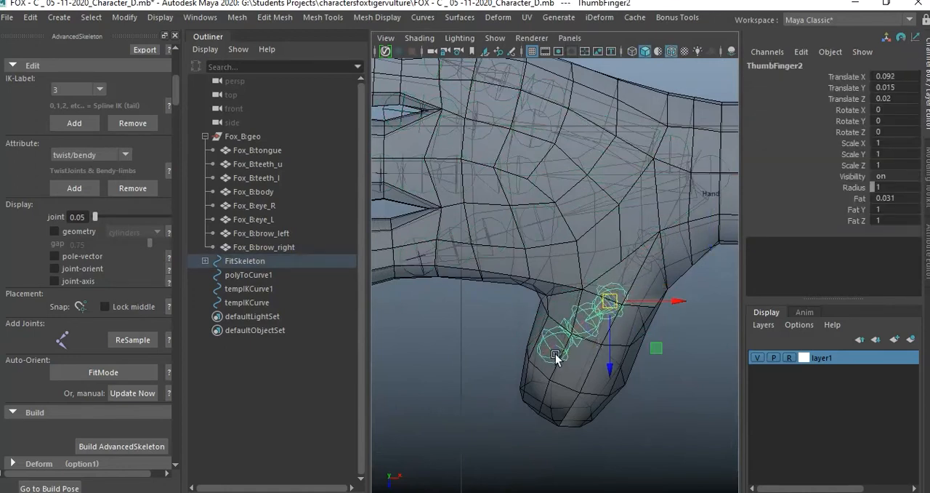
key("e")
left_click_drag(577, 368, 633, 369)
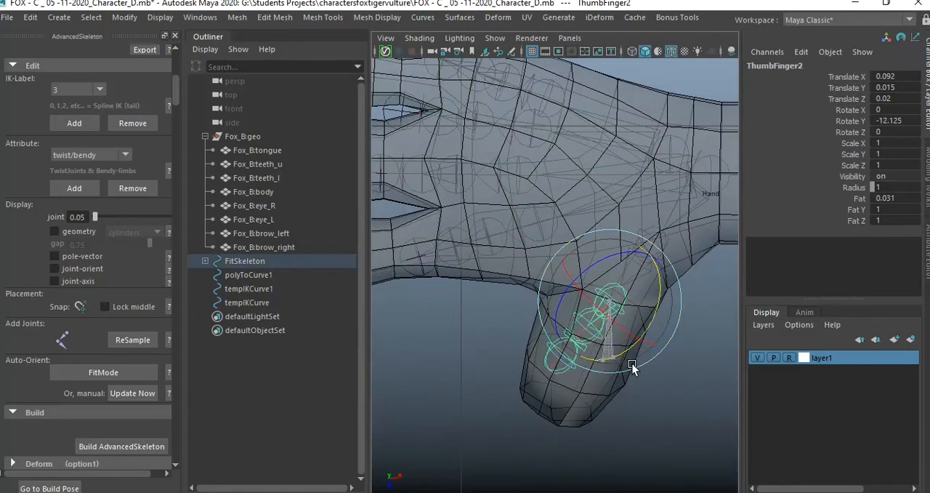
Move the thumb's end joint to the tip of the thumb and centre ThumbFinger3 midway along it.
left_click(549, 386)
left_click(561, 365)
key("w")
left_click_drag(569, 367, 551, 407)
left_click(590, 328)
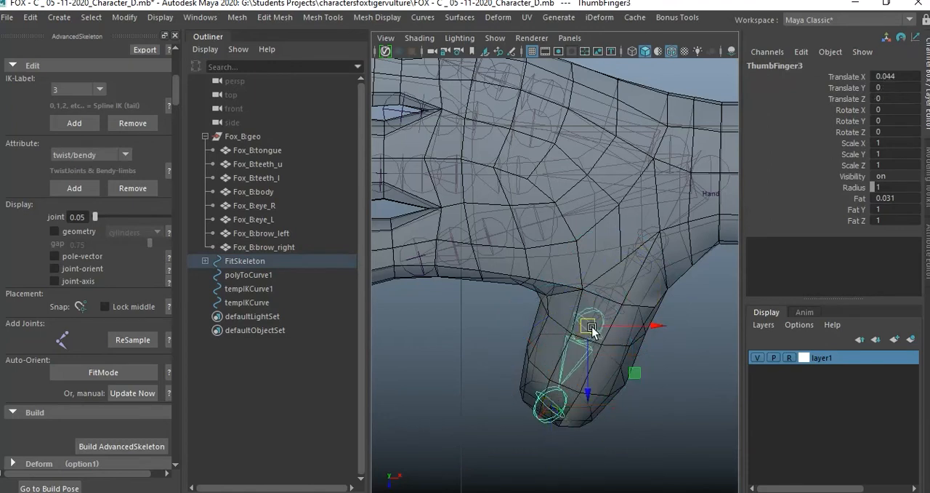
left_click_drag(593, 330, 582, 349)
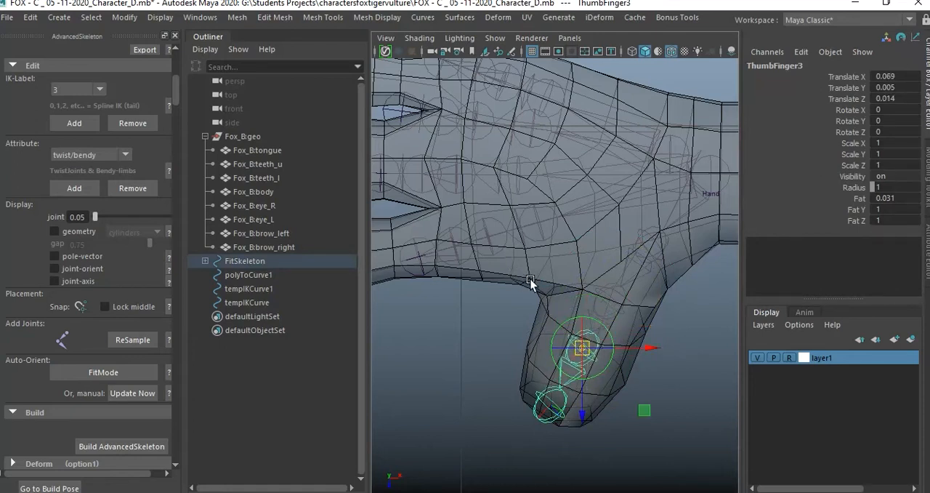
Move the IndexFinger1 chain to the base of the index finger and rotate it about -6.9° in Z to follow the finger.
middle_click_drag(499, 289, 579, 380, "alt")
middle_click_drag(546, 338, 568, 317, "alt")
left_click(650, 301)
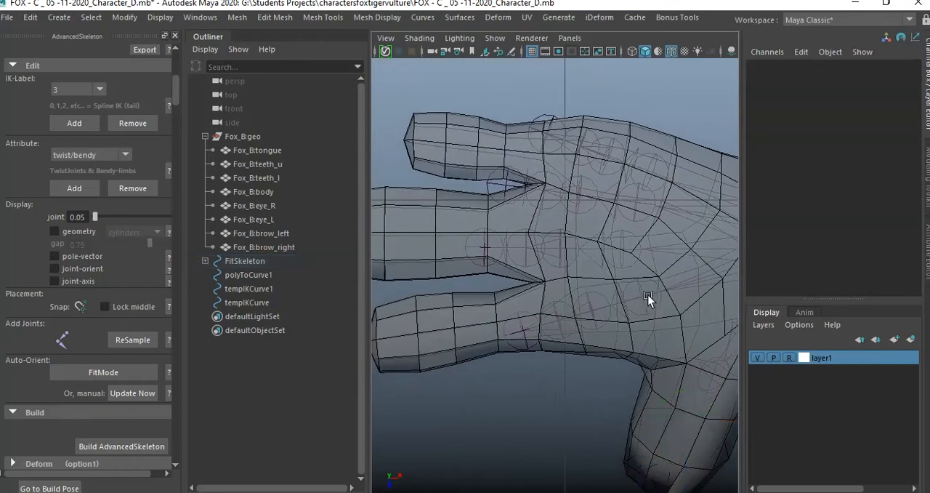
left_click(648, 296)
left_click_drag(644, 299, 537, 320)
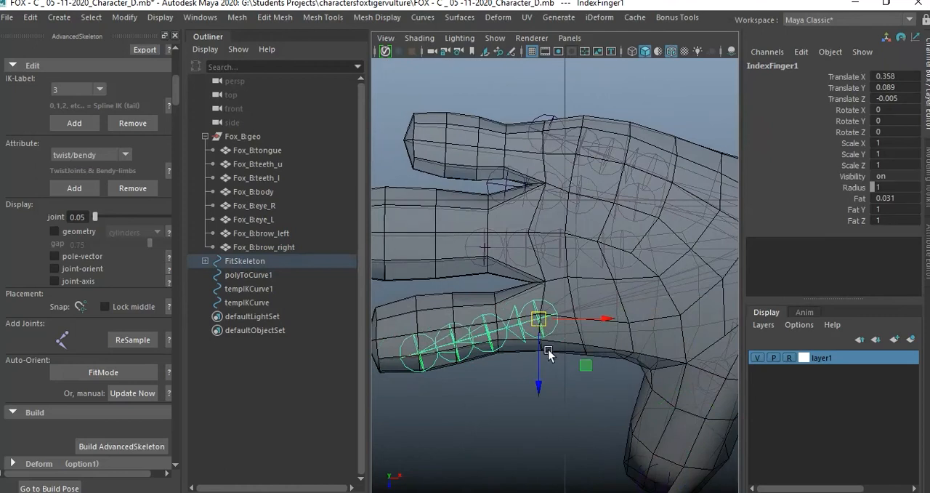
middle_click_drag(549, 355, 592, 342, "alt")
key("e")
left_click_drag(584, 374, 573, 371)
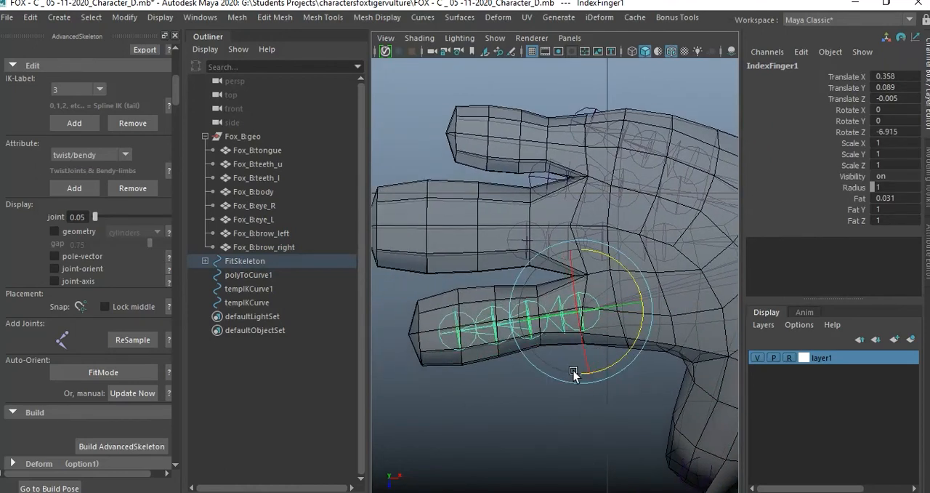
Move IndexFinger4 to the tip of the index finger and shift IndexFinger1 slightly toward the palm.
key("w")
left_click(457, 332)
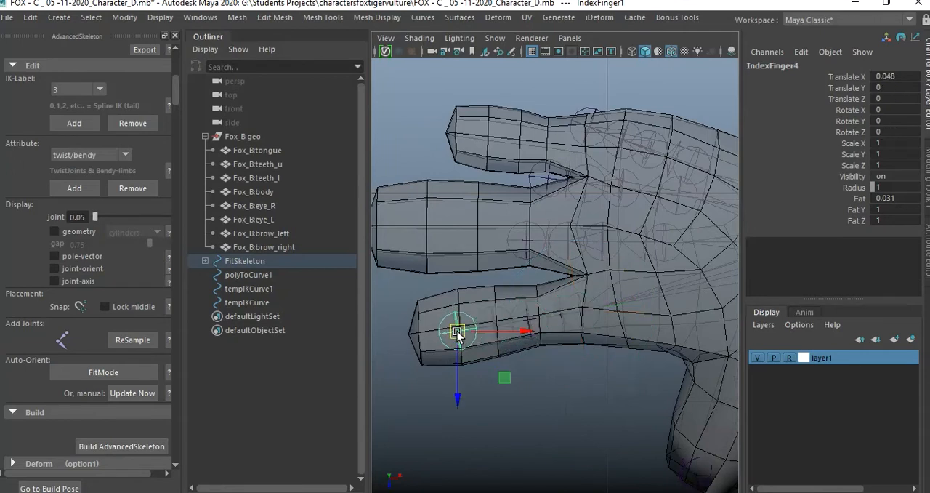
left_click_drag(457, 333, 421, 329)
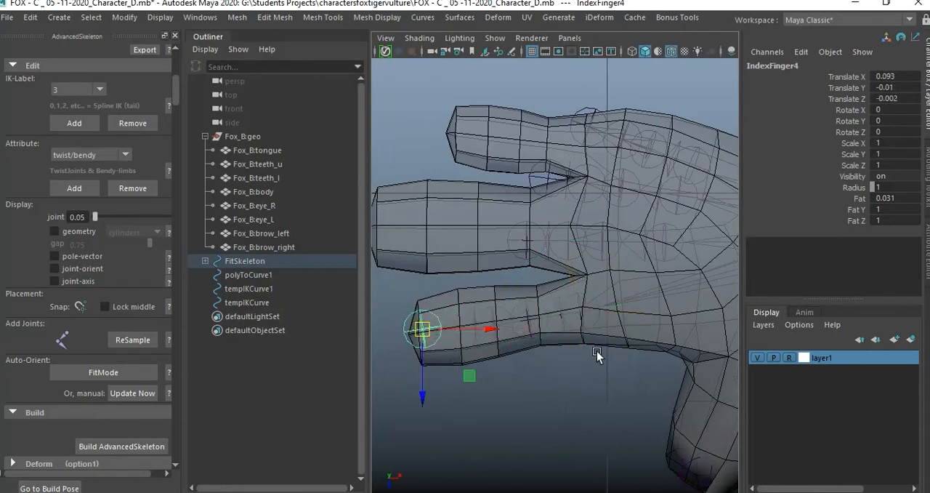
left_click(591, 316)
left_click(590, 309)
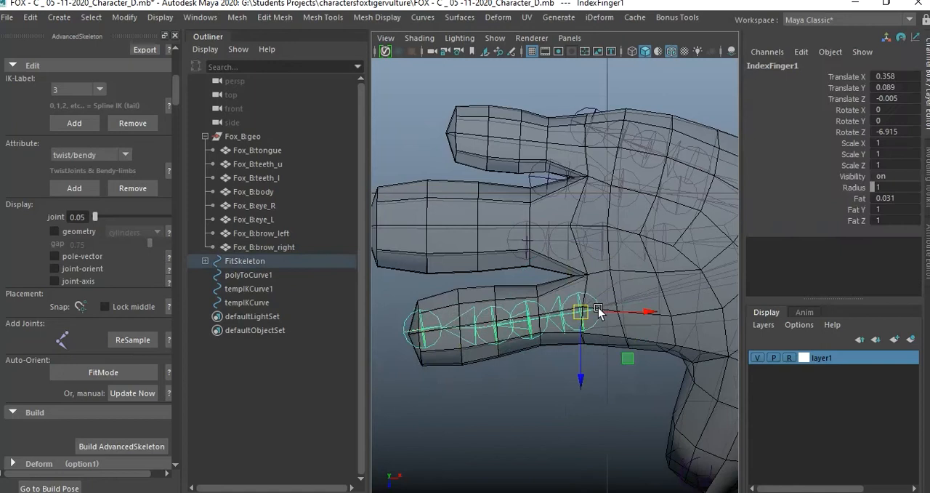
left_click_drag(590, 311, 597, 313)
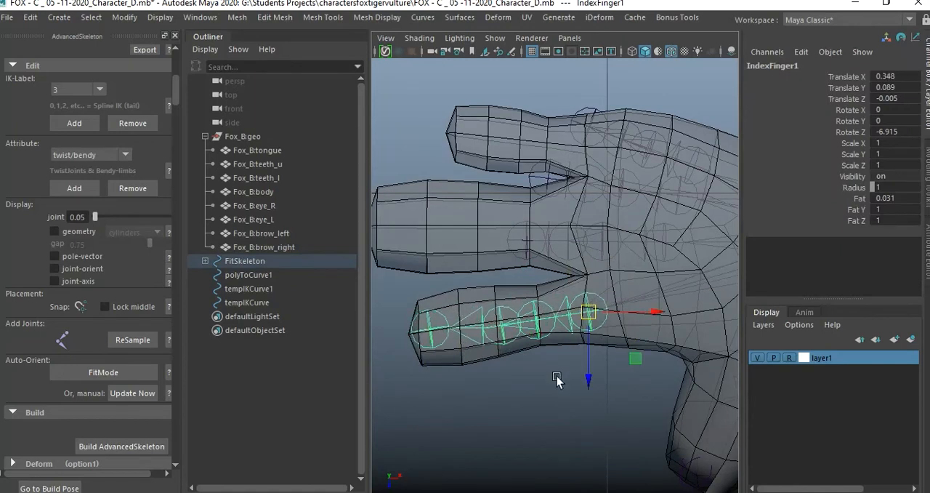
Move IndexFinger3 outward onto the edge loop near the middle of the index finger.
left_click(489, 351)
left_click(500, 326)
left_click_drag(505, 330, 494, 323)
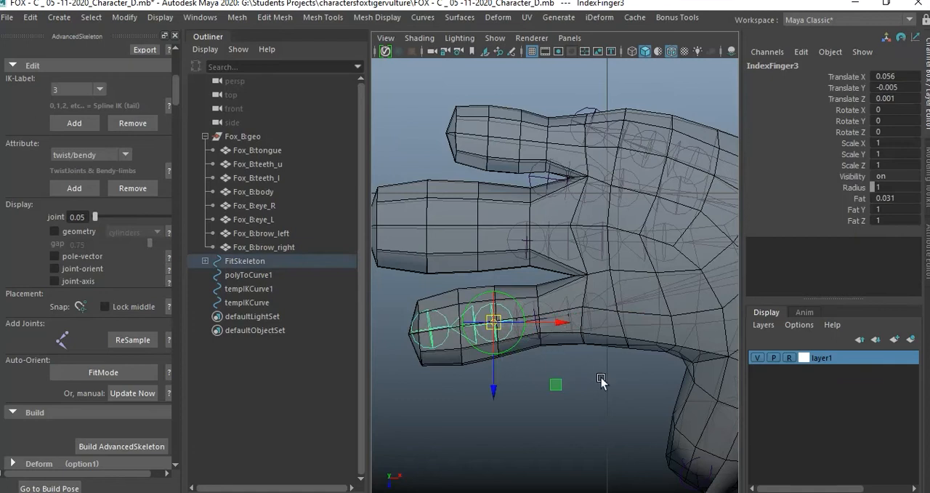
Move IndexFinger1 further into the palm and place IndexFinger2 at the finger's inner knuckle loop.
left_click(601, 379)
left_click(597, 313)
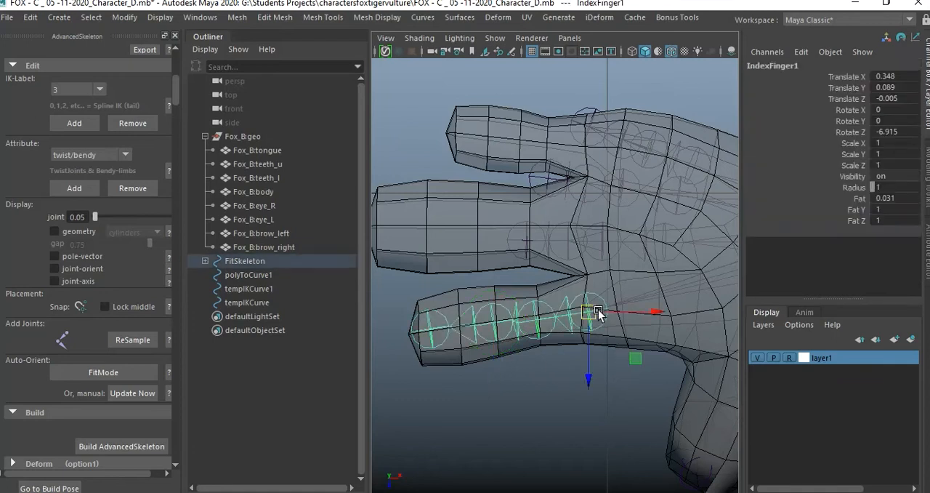
left_click_drag(595, 310, 615, 310)
left_click(572, 370)
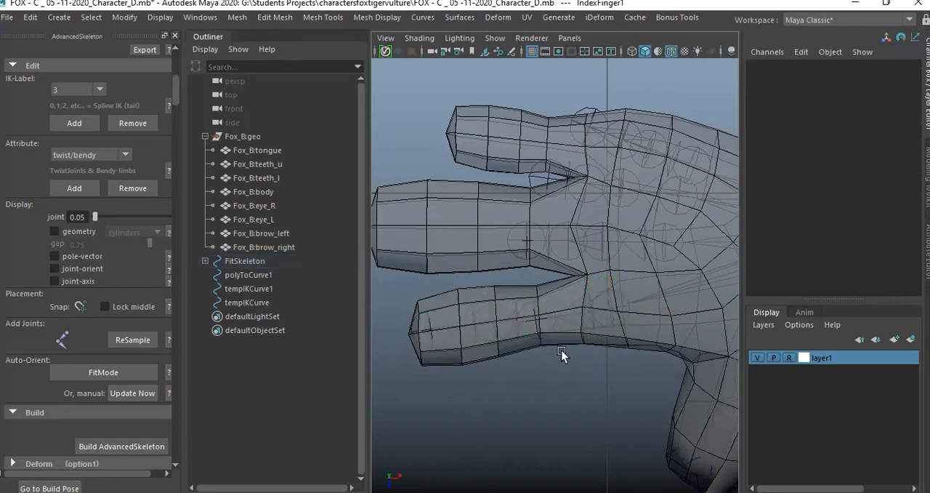
left_click(537, 320)
left_click_drag(536, 320, 548, 322)
left_click(585, 389)
Move the MiddleFinger1 chain into the base of the middle finger and MiddleFinger4 to the fingertip.
middle_click_drag(580, 291, 585, 355, "alt")
left_click(676, 317)
left_click_drag(679, 313, 636, 329, "alt")
left_click_drag(711, 327, 631, 301)
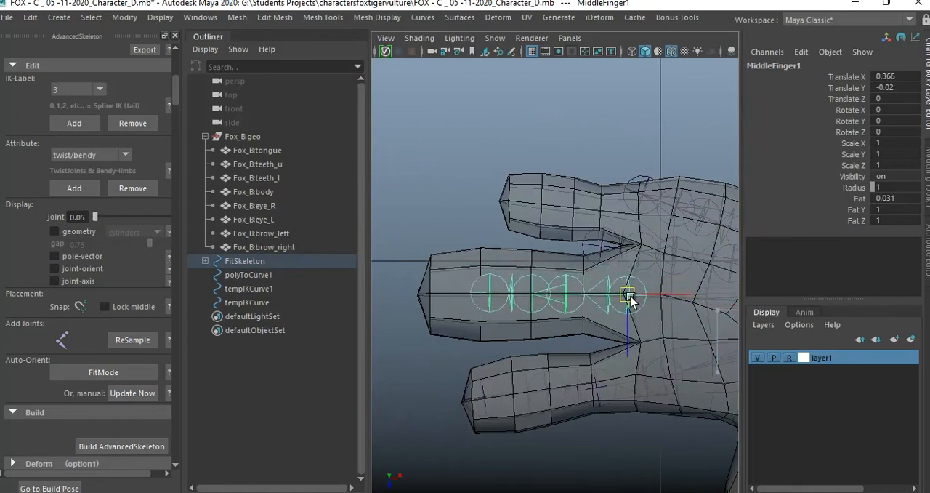
left_click(490, 295)
left_click_drag(492, 295, 435, 296)
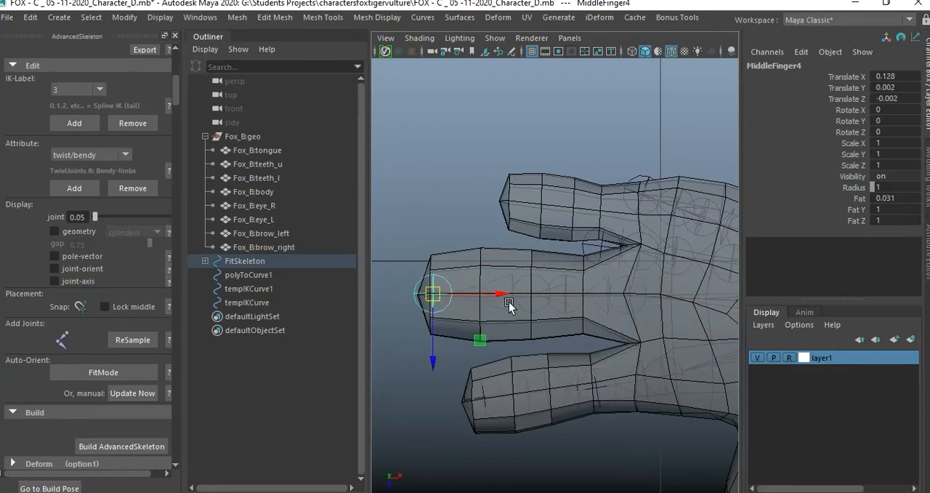
Move MiddleFinger3 outward along the middle finger to space it between its neighbouring joints, and clear the selection.
left_click(535, 300)
left_click(535, 298)
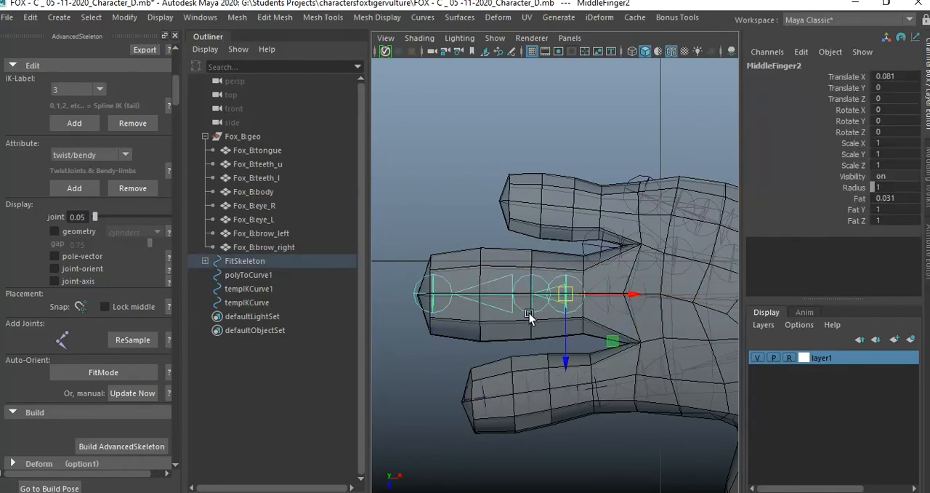
left_click(531, 314)
left_click_drag(598, 295, 579, 293)
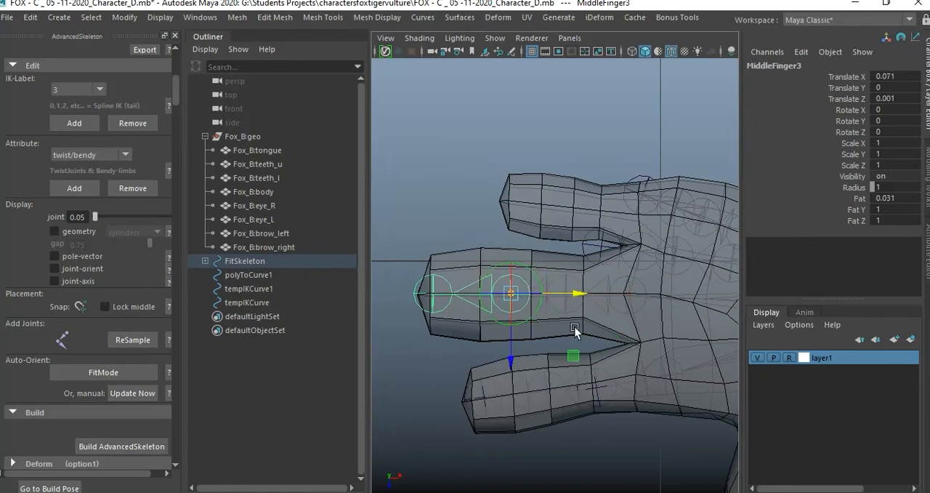
left_click(426, 342)
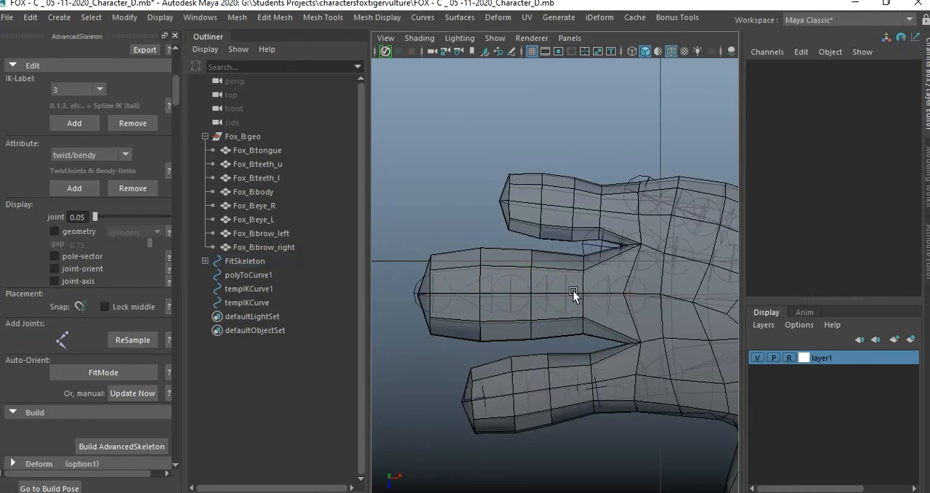
Move MiddleFinger1 toward the palm along X, align MiddleFinger2 with the inner knuckle loop, and clear the selection.
left_click(628, 294)
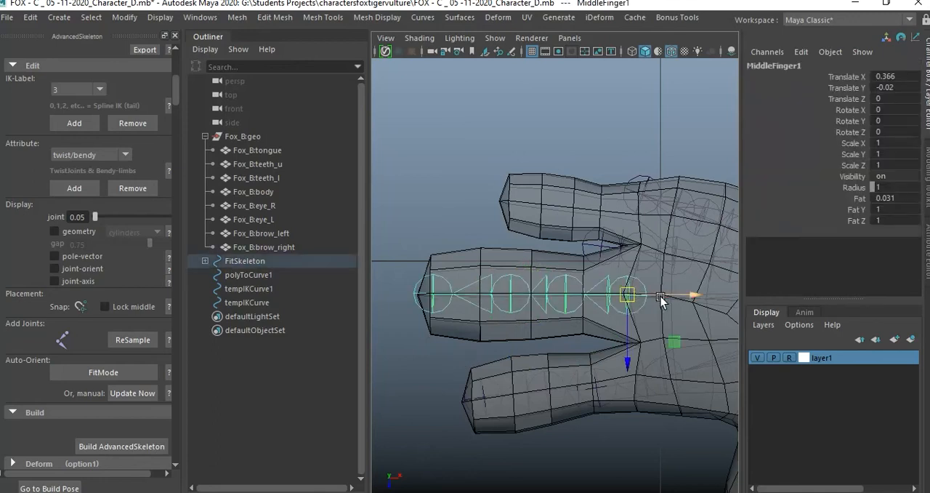
left_click_drag(690, 295, 707, 296)
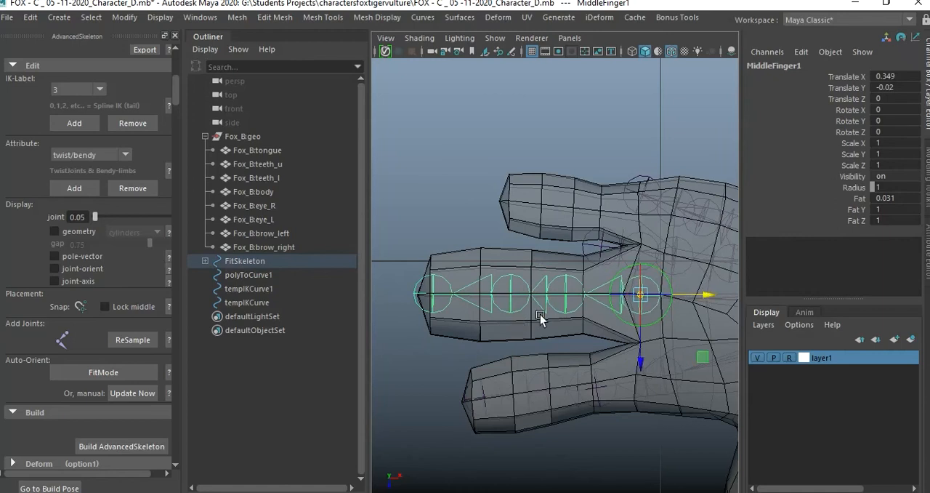
left_click(565, 295)
left_click_drag(622, 298, 641, 296)
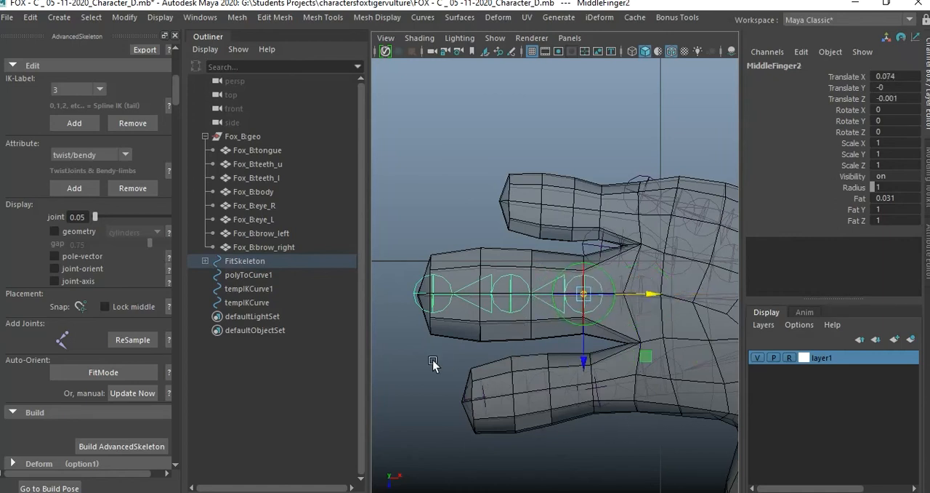
left_click(488, 311)
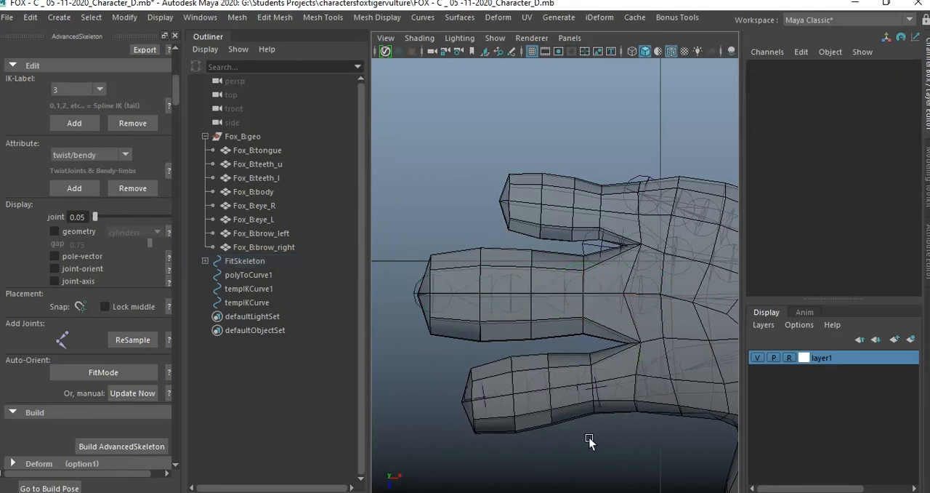
Move the PinkyFinger1 chain to the base of the outer finger and rotate it about 8.2° in Z.
middle_click_drag(588, 441, 559, 408, "alt")
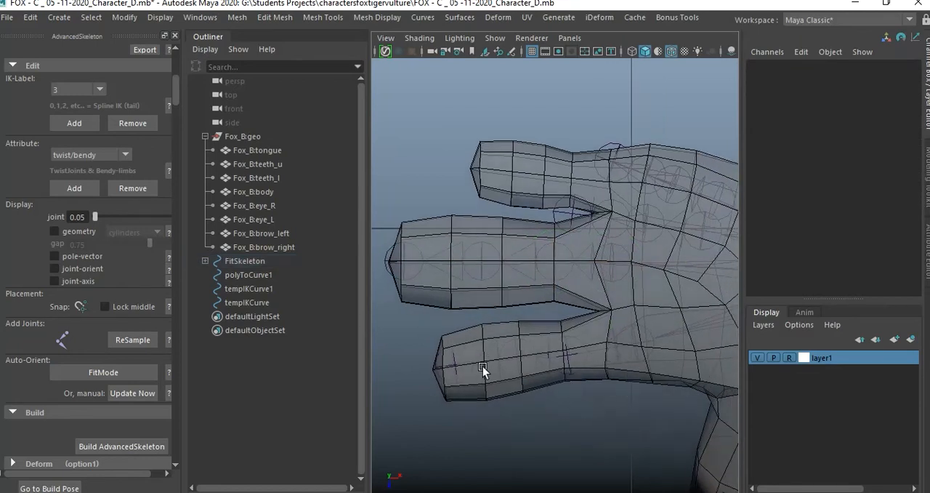
middle_click_drag(655, 314, 588, 335, "alt")
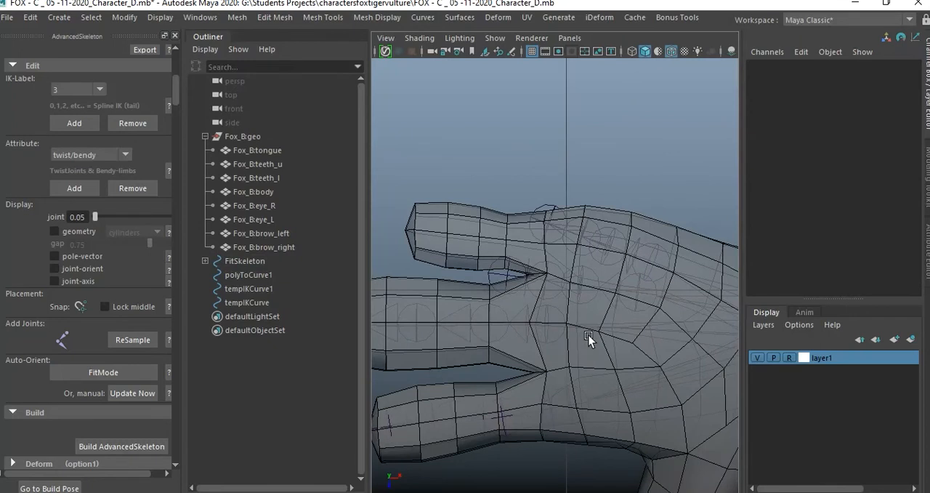
left_click(647, 295)
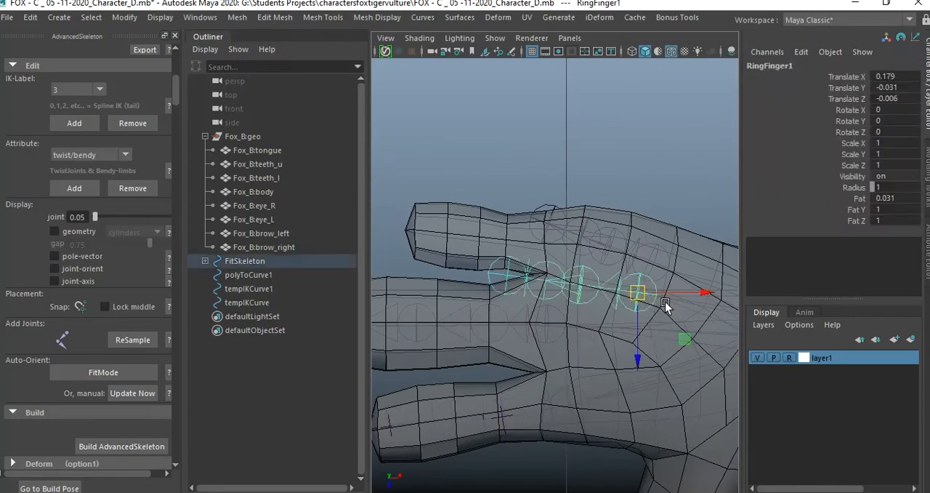
left_click(666, 301)
left_click(658, 263)
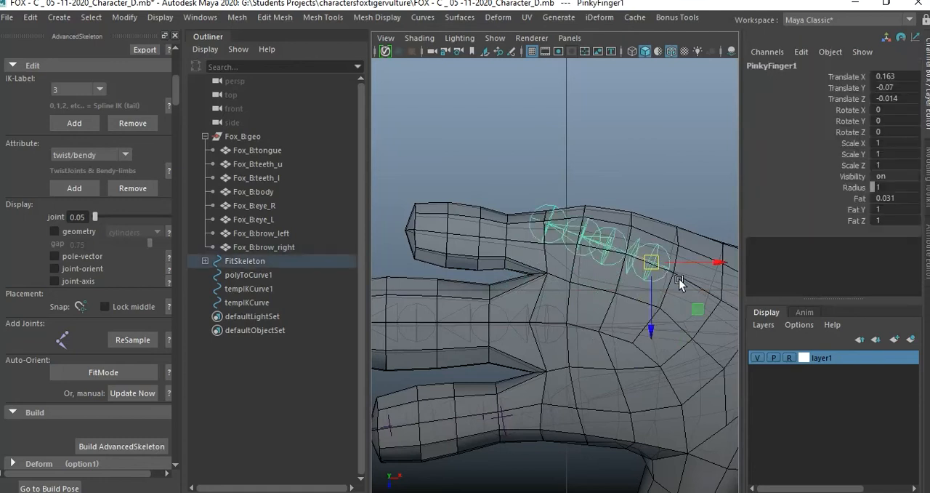
left_click_drag(656, 262, 558, 244)
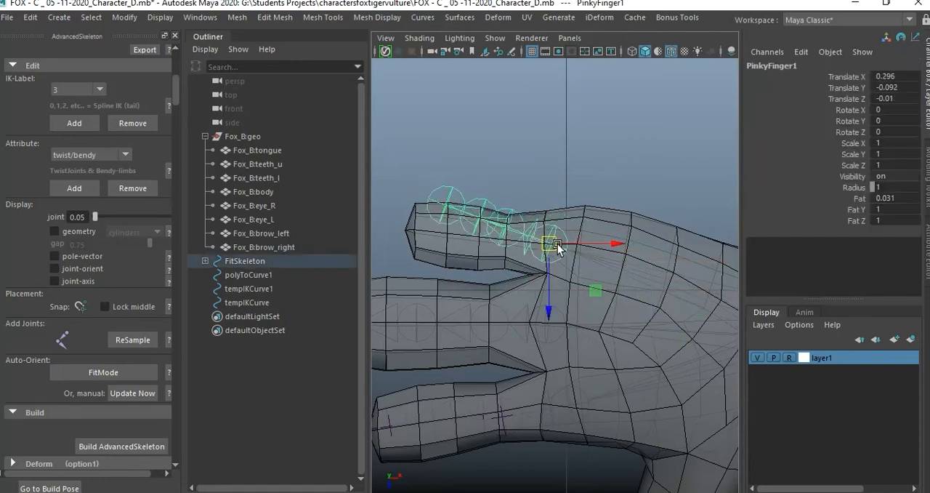
key("e")
left_click_drag(568, 306, 578, 303)
left_click(648, 178)
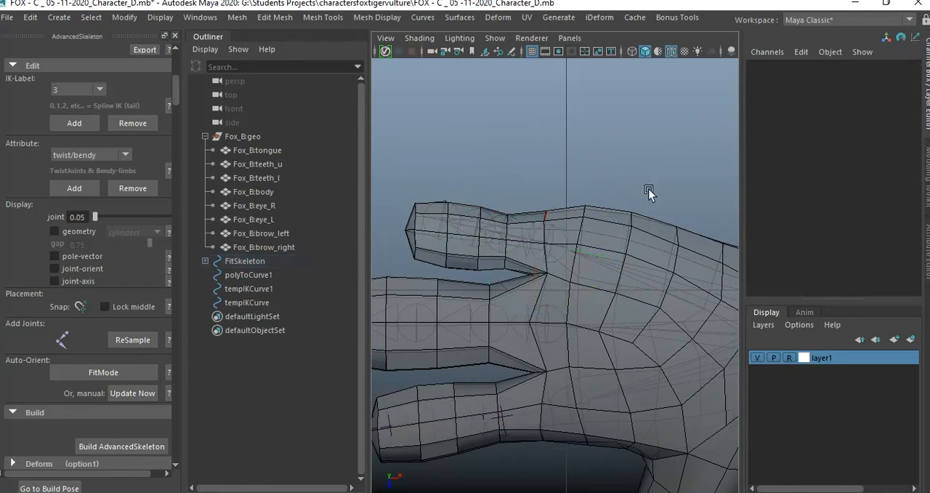
Set PinkyFinger1's Z rotation to about 11.75° and move PinkyFinger4 to the tip of the outer finger.
scroll(629, 264, "up", 2)
scroll(629, 265, "down", 2)
left_click(625, 271)
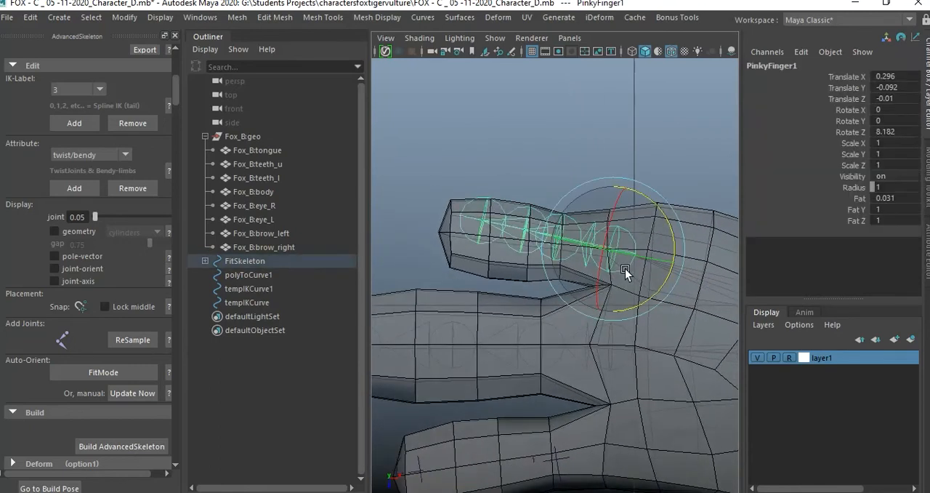
left_click_drag(655, 295, 659, 294)
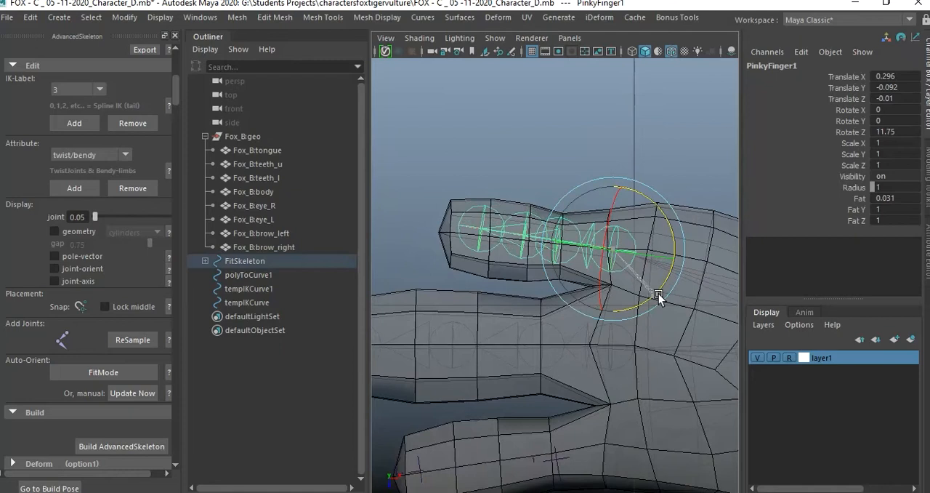
left_click(527, 200)
left_click(486, 229)
key("w")
left_click_drag(482, 229, 447, 231)
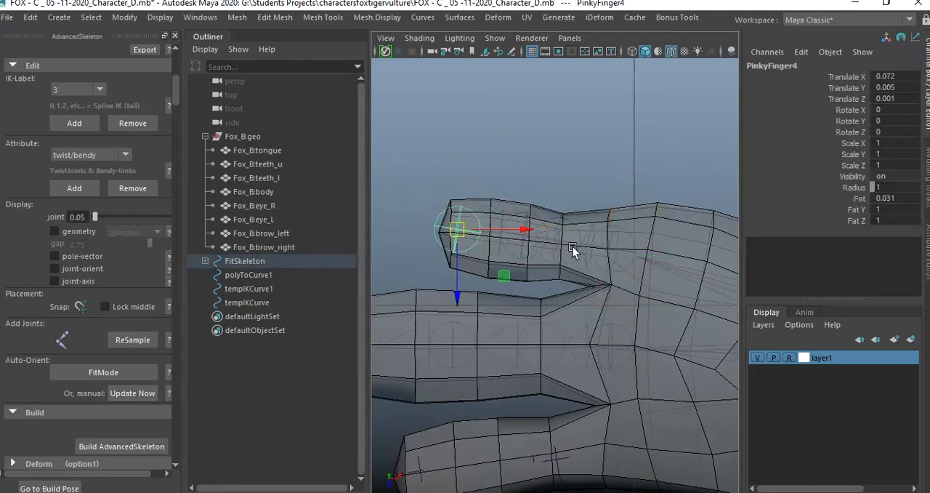
Shift PinkyFinger1 slightly toward the palm and move PinkyFinger2 back to the outer finger's inner knuckle loop.
left_click(621, 247)
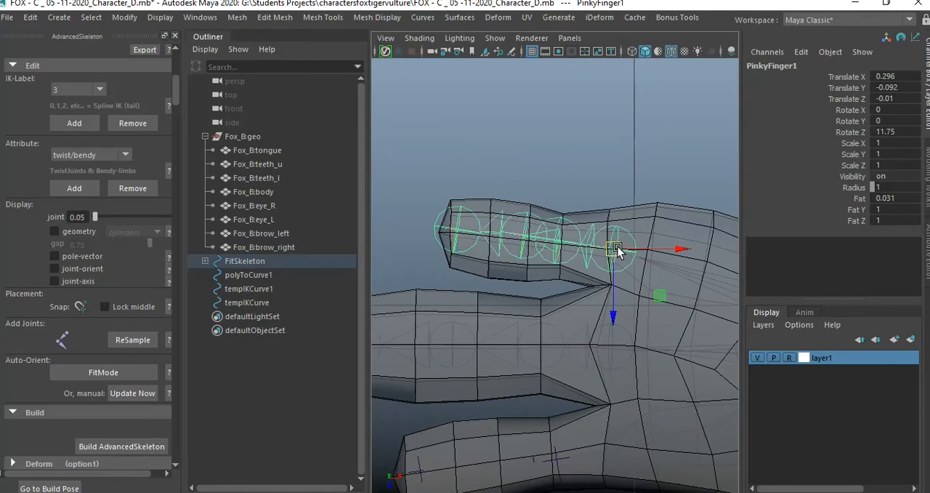
key("e")
left_click_drag(617, 253, 629, 259)
left_click(562, 246)
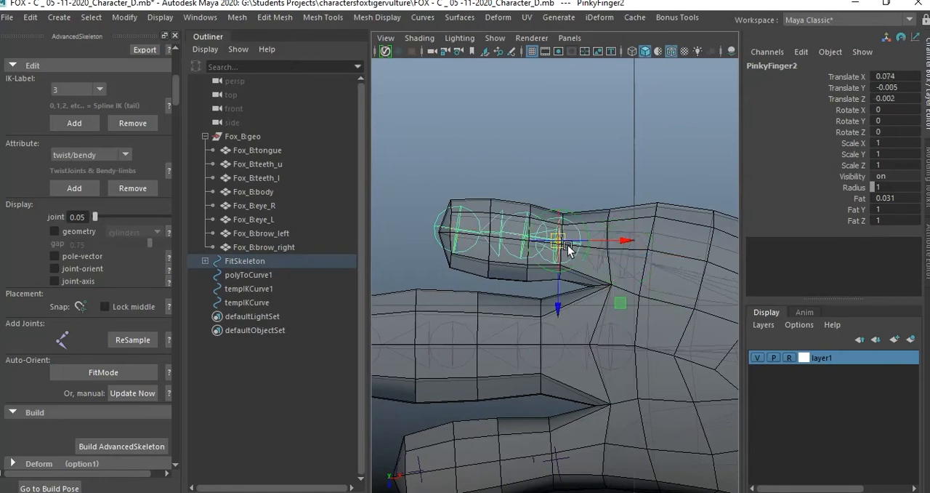
left_click_drag(605, 247, 627, 242)
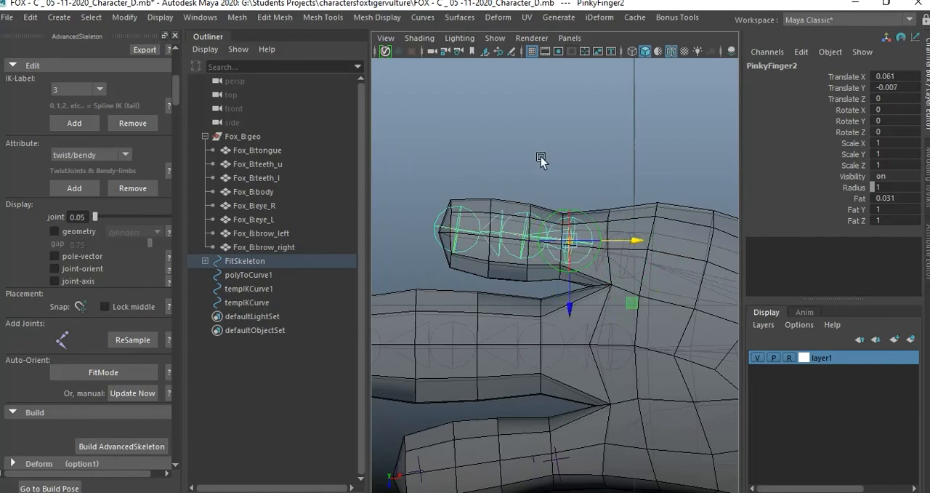
Nudge PinkyFinger4 slightly inward from the tip of the outer finger and clear the selection.
left_click(536, 220)
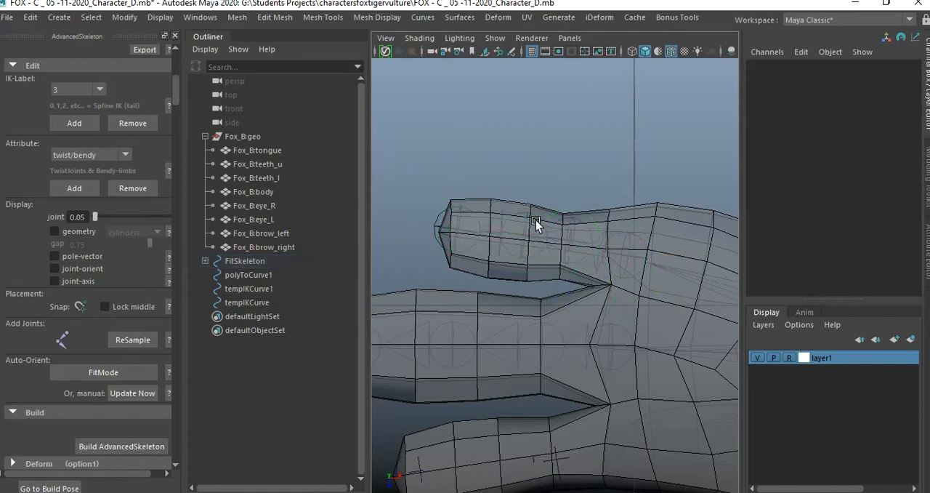
left_click(446, 231)
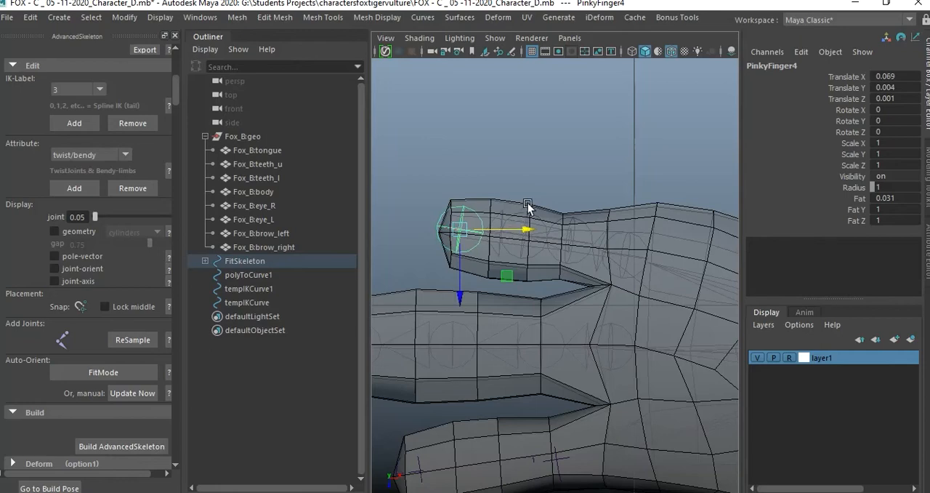
left_click(569, 171)
Hide the fox mesh's layer1 in the perspective view to inspect the joint chains alone, and show the layer again.
key("space")
key("space")
left_click_drag(540, 288, 734, 345, "alt")
left_click(758, 358)
mouse_move(576, 209)
left_mouse_down("alt")
mouse_move(518, 220)
mouse_move(558, 230)
mouse_move(564, 220)
left_mouse_up("alt")
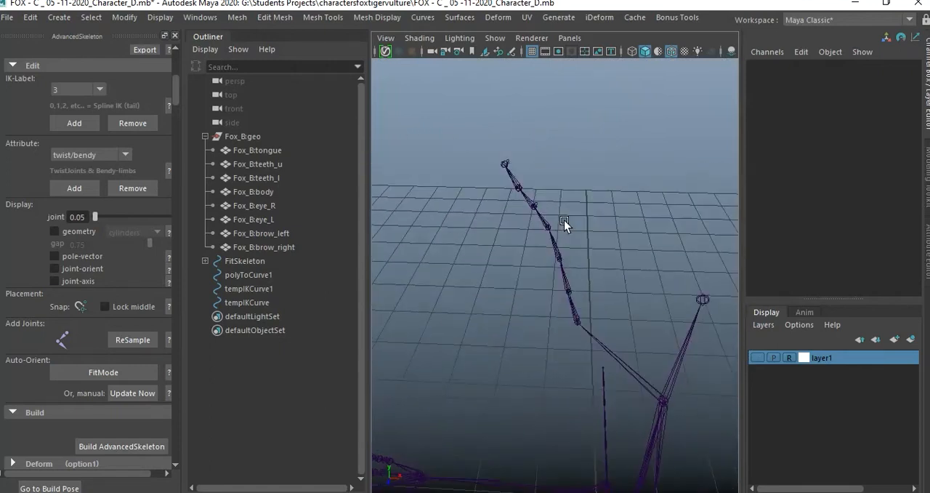
left_click(758, 358)
left_click_drag(591, 309, 581, 231, "alt")
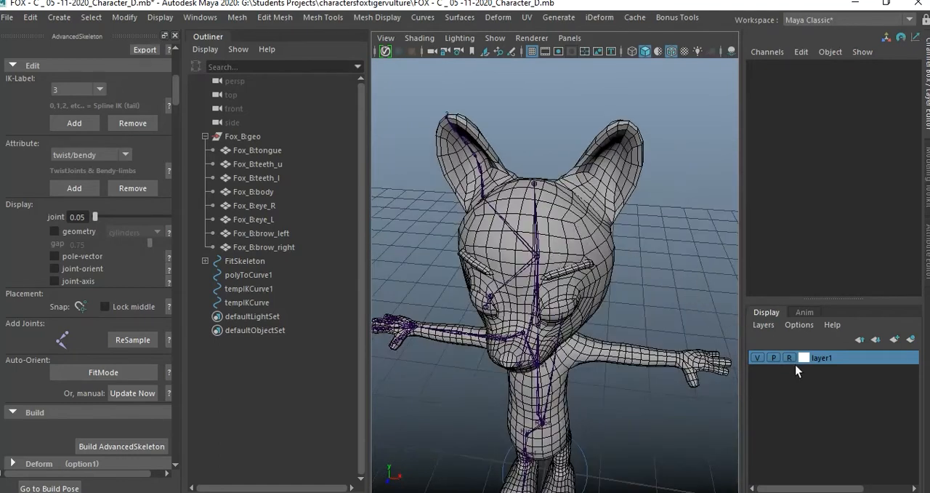
Take layer1 out of reference mode and delete the construction history of Fox_B:body.
left_click(790, 358)
left_click(587, 206)
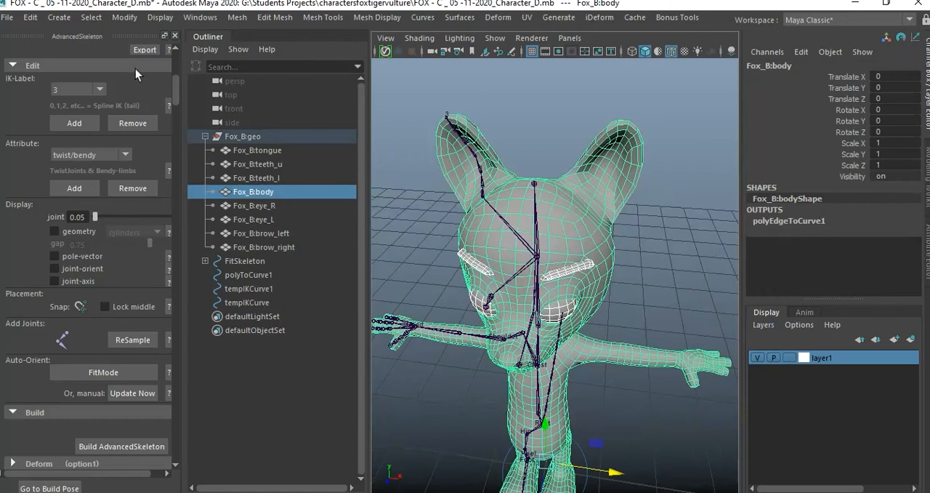
left_click(30, 17)
mouse_move(129, 185)
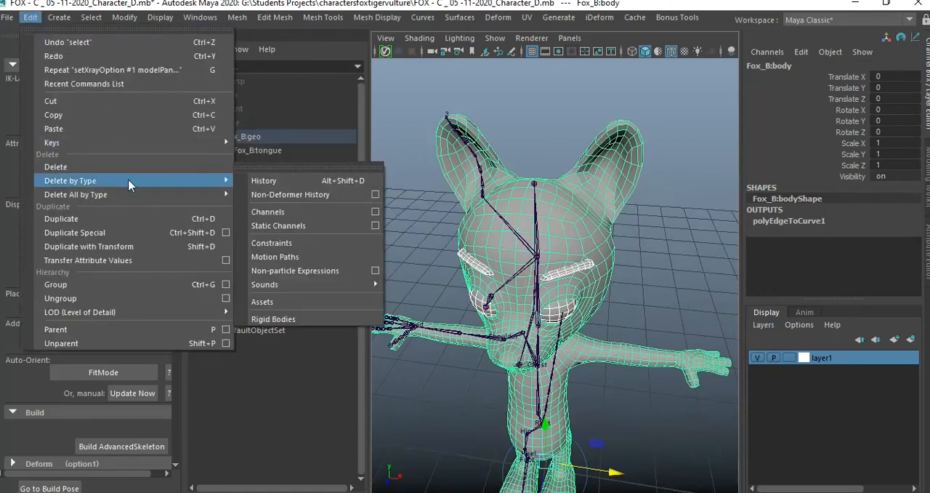
left_click(265, 181)
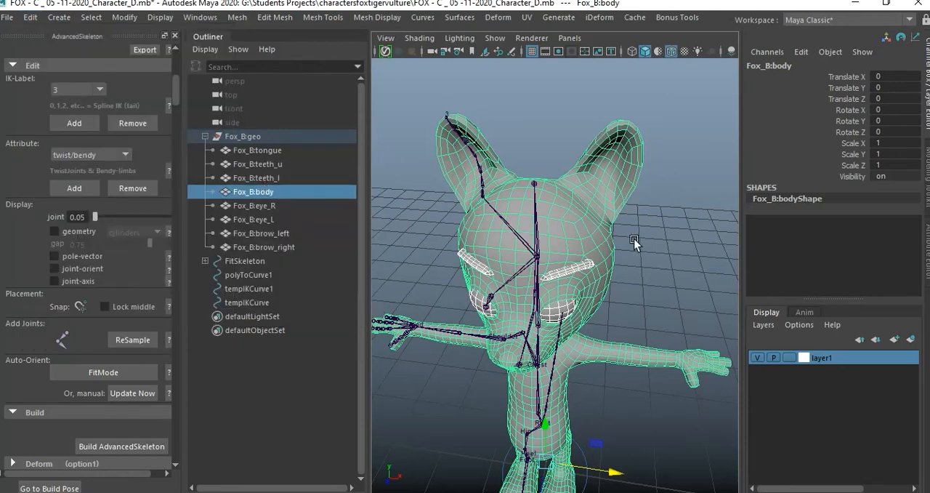
Examine polyToCurve1, tempIKCurve1 and tempIKCurve against the fox model, using wireframe display around the legs and tail.
left_click(260, 275)
left_click(263, 289, "shift")
left_click(264, 301, "shift")
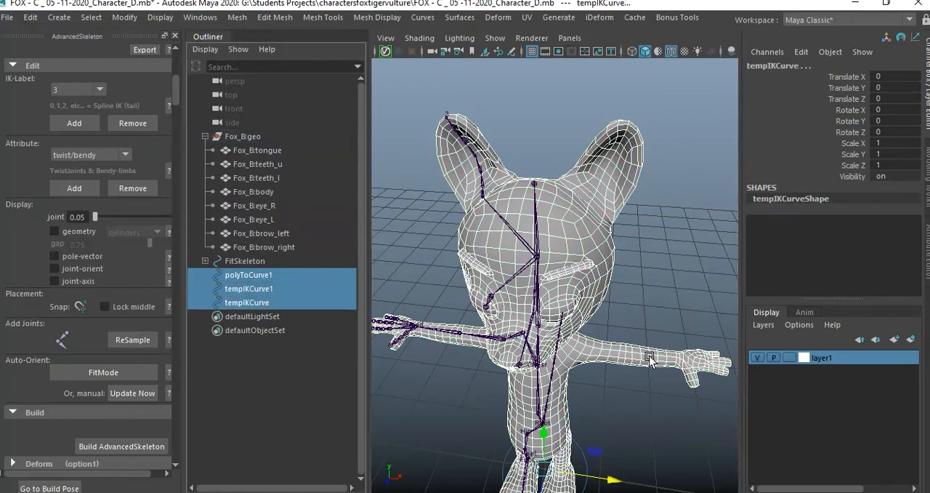
key("f")
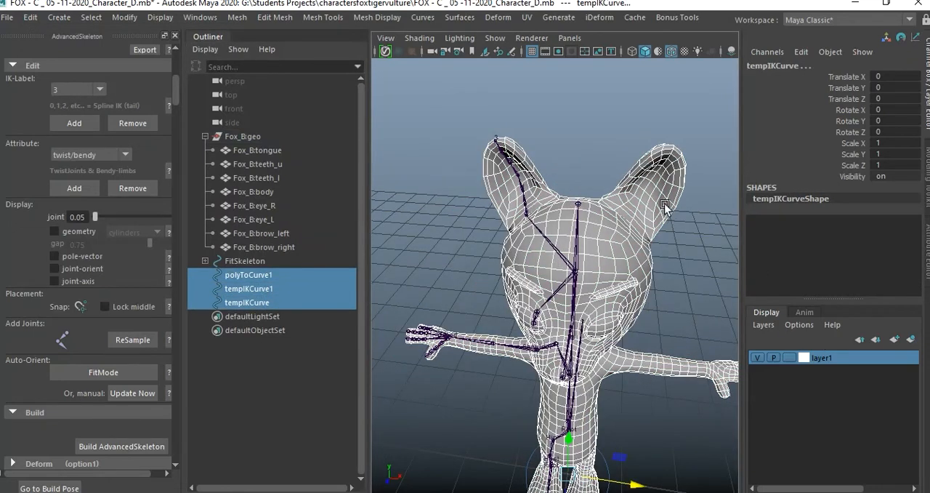
left_click(575, 170)
left_click_drag(575, 170, 519, 248, "alt")
left_click(250, 277)
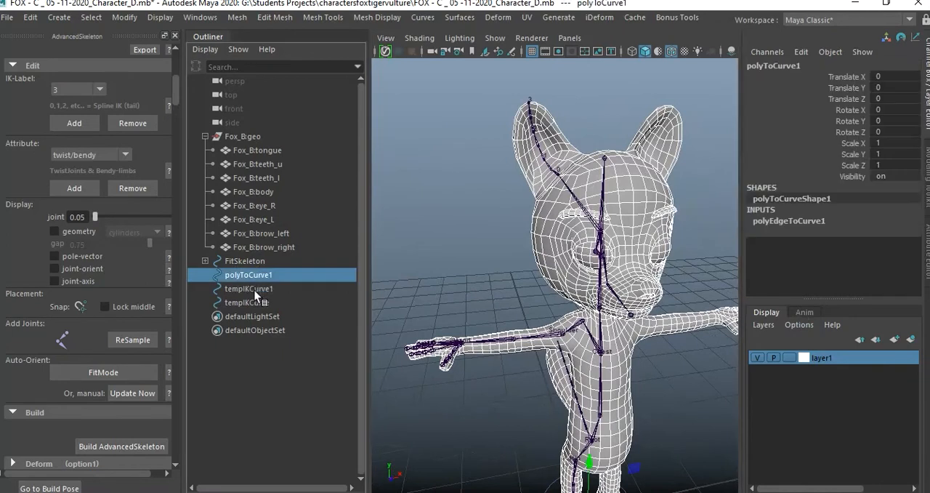
left_click(254, 288, "shift")
left_click(260, 302, "shift")
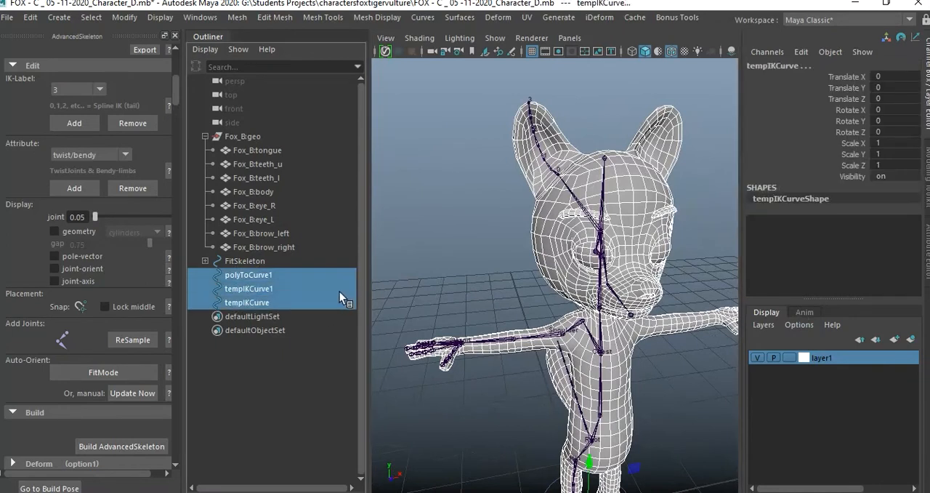
left_click_drag(589, 283, 663, 258, "alt")
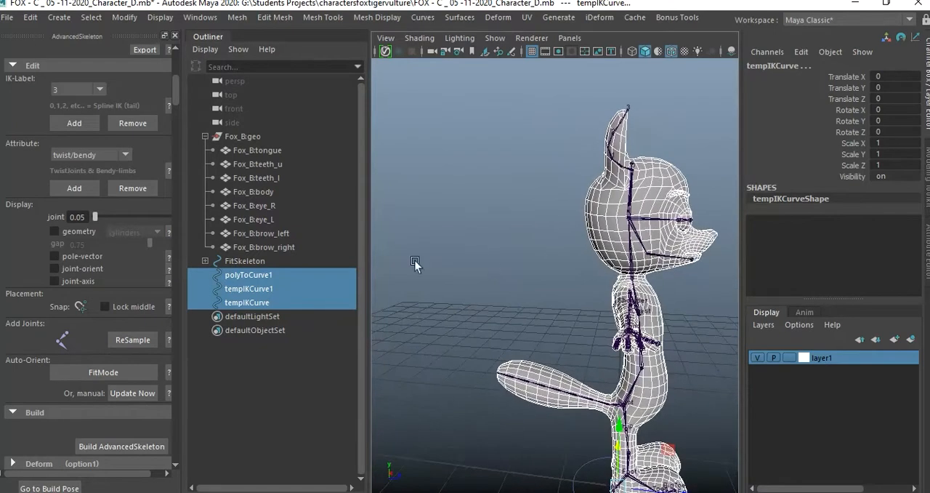
left_click(276, 302)
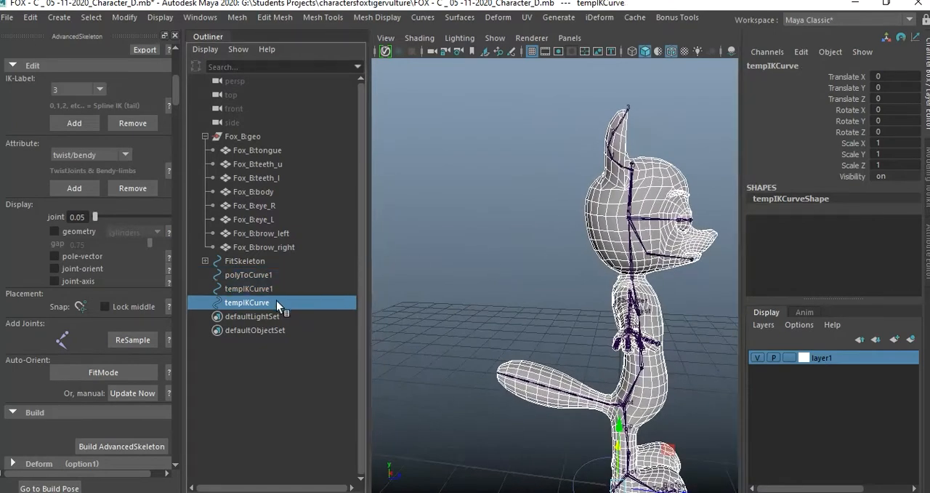
key("f")
left_click_drag(586, 263, 689, 329, "alt")
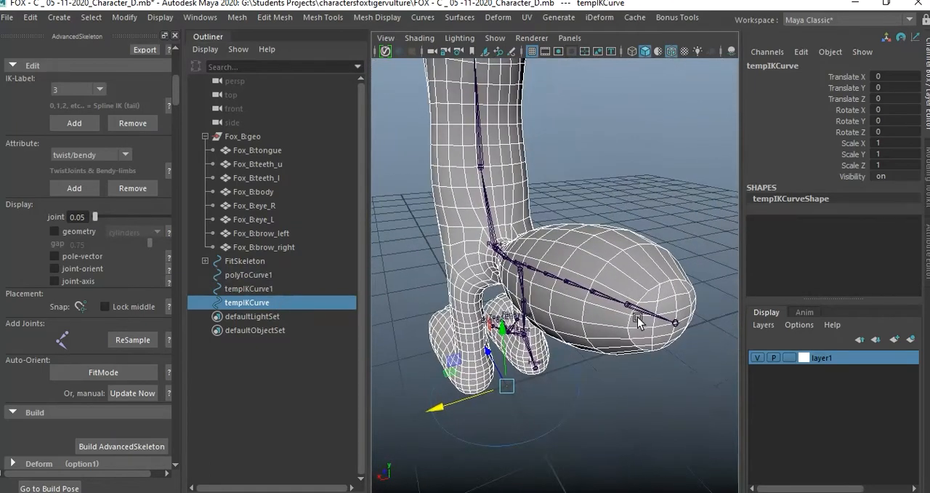
key("4")
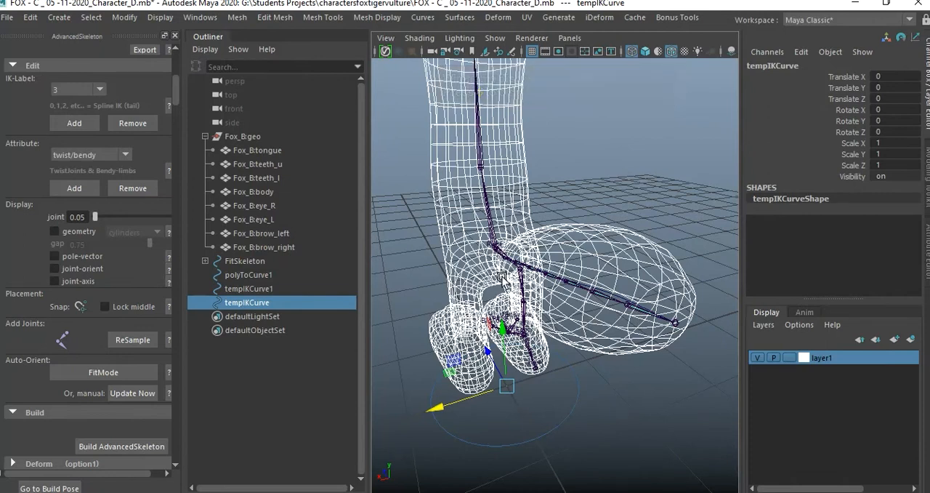
key("alt+Tab")
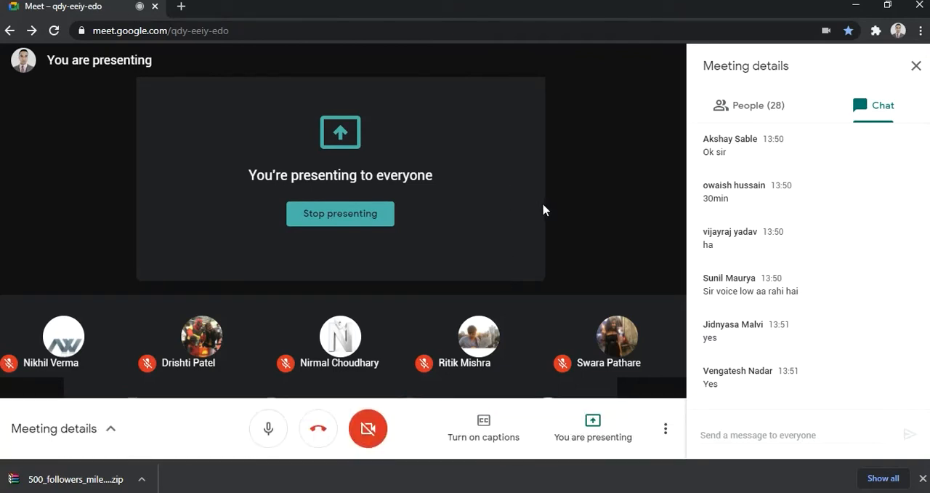
key("alt+Tab")
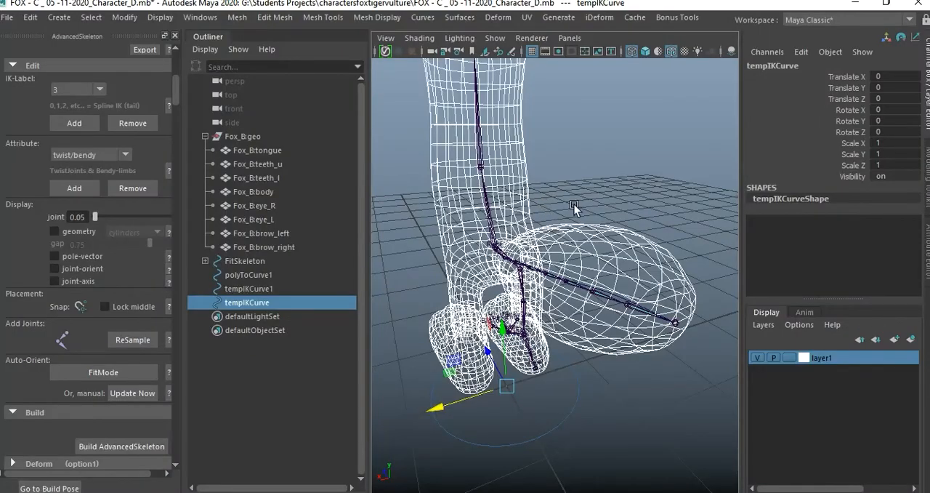
Delete the leftover curves polyToCurve1, tempIKCurve1 and tempIKCurve from the scene.
left_click_drag(550, 204, 628, 256, "alt")
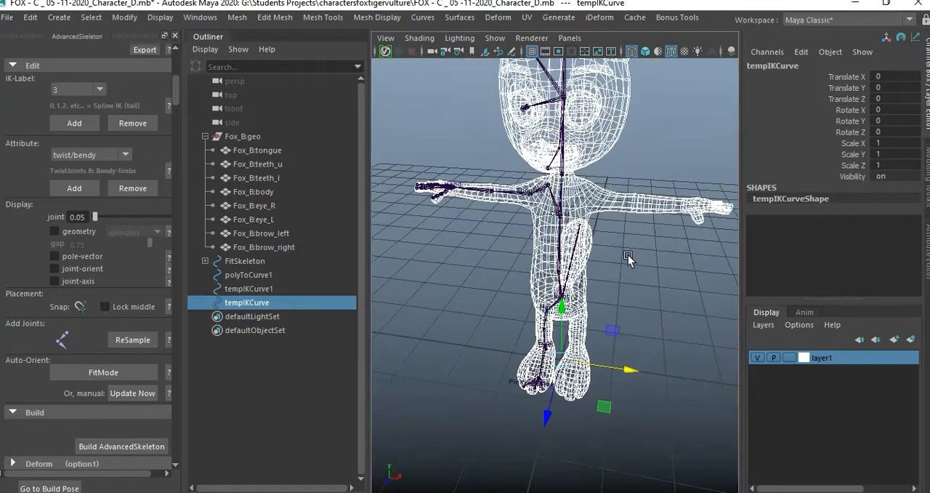
left_click(268, 276, "shift")
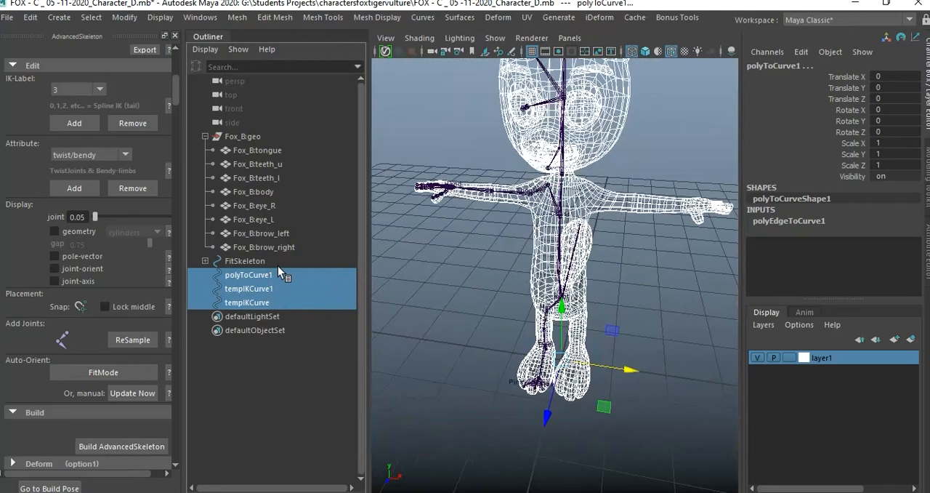
key("Delete")
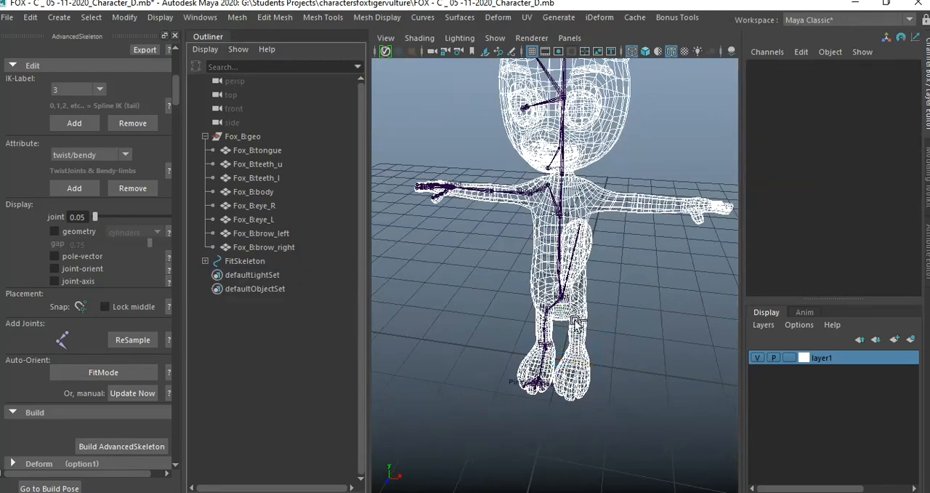
Examine the joint placement in the hand, feet and tail in wireframe, and return to shaded display on the torso.
left_click_drag(630, 323, 591, 308, "alt")
scroll(585, 311, "up", 10)
scroll(571, 317, "down", 5)
left_click_drag(502, 291, 637, 332, "alt")
scroll(531, 299, "up", 3)
scroll(527, 285, "down", 4)
scroll(644, 330, "up", 4)
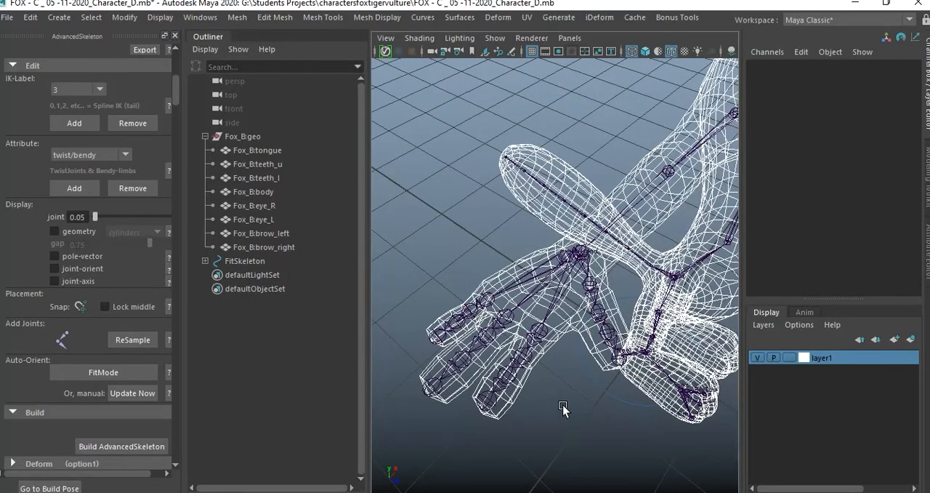
key("5")
mouse_move(563, 405)
left_mouse_down("alt")
mouse_move(565, 382)
mouse_move(597, 383)
mouse_move(570, 388)
mouse_move(553, 378)
mouse_move(570, 366)
mouse_move(504, 322)
left_mouse_up("alt")
left_click_drag(563, 321, 565, 245, "alt")
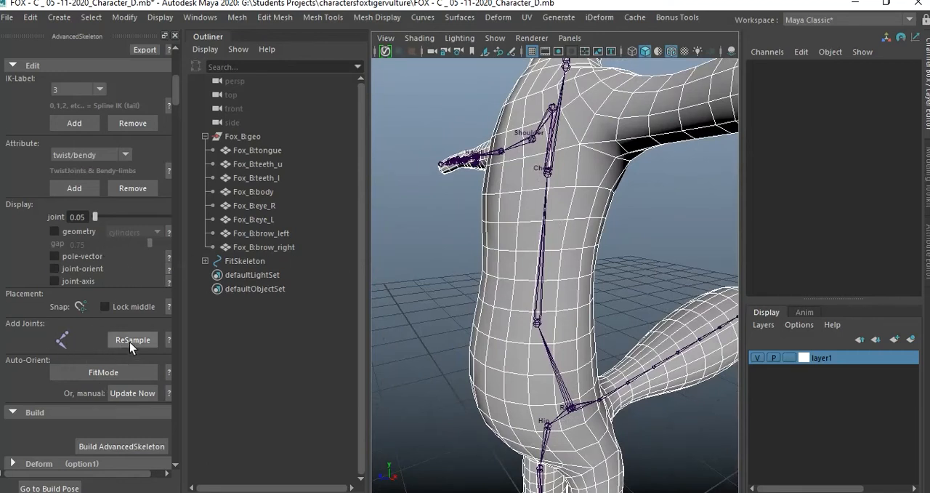
Lower the Spine1 joint toward the root without moving its child joints, to about 0.467 in X and 0.1 in Y.
left_click(538, 322)
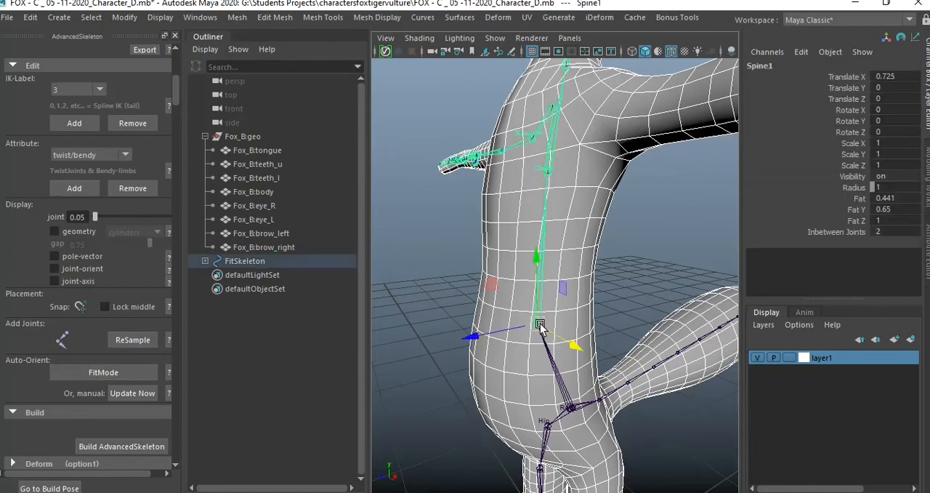
mouse_move(555, 334)
left_mouse_down("alt")
mouse_move(603, 339)
mouse_move(553, 332)
left_mouse_up("alt")
key("d")
left_click_drag(535, 255, 548, 298)
Nudge Spine1 slightly toward the belly in the side view, to about 0.474 in X and 0.116 in Y, and deselect it.
key("space")
key("space")
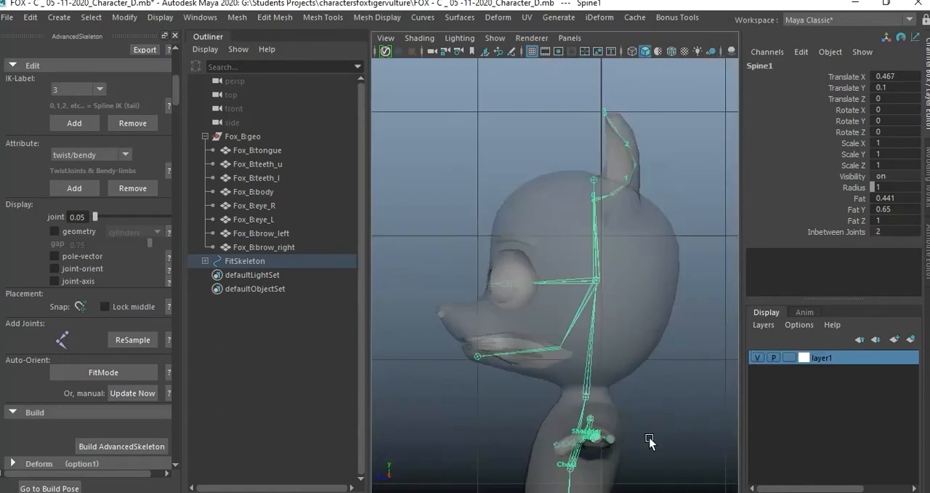
middle_click_drag(624, 436, 604, 313, "alt")
right_click_drag(556, 331, 612, 371, "alt")
middle_click_drag(625, 449, 591, 247, "alt")
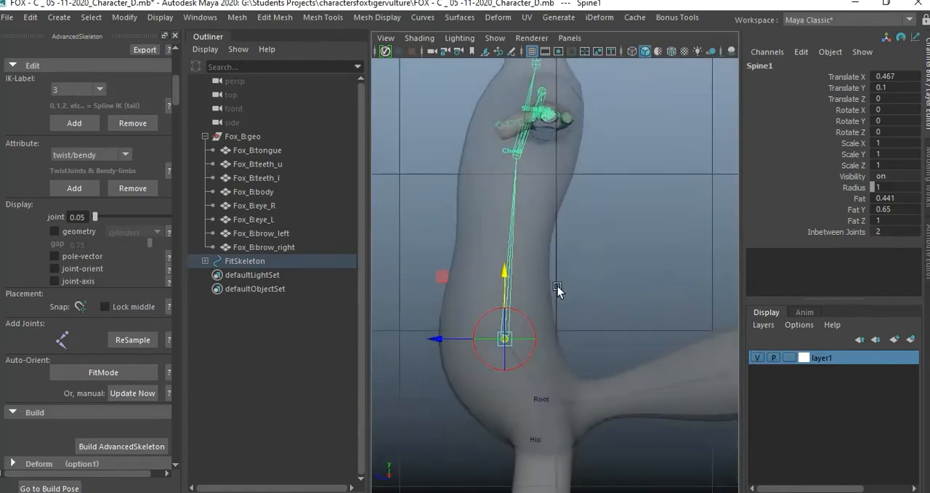
left_click_drag(434, 338, 432, 339)
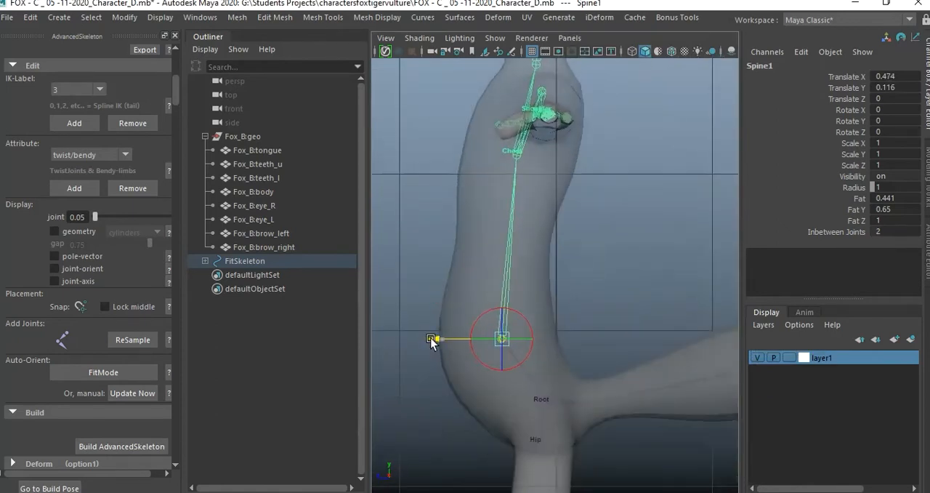
key("space")
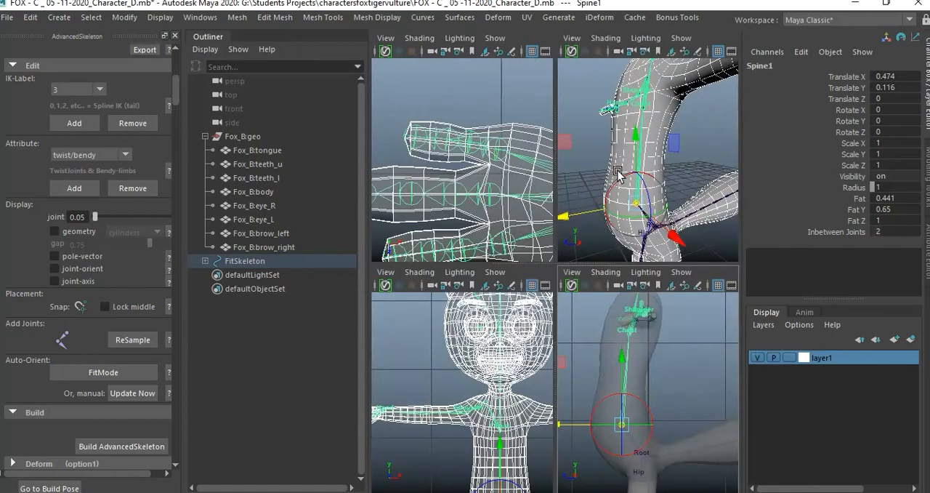
key("space")
left_click(628, 251)
ReSample the spine with Spine1 as the start joint, Chest as the end joint and 5 joints.
left_click_drag(627, 250, 564, 336, "alt")
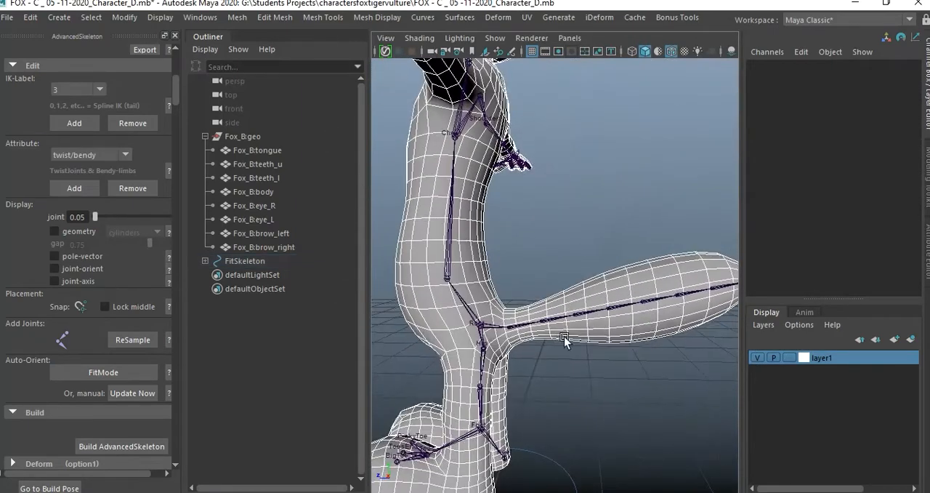
left_click_drag(658, 285, 560, 211, "alt")
left_click_drag(616, 294, 595, 288, "alt")
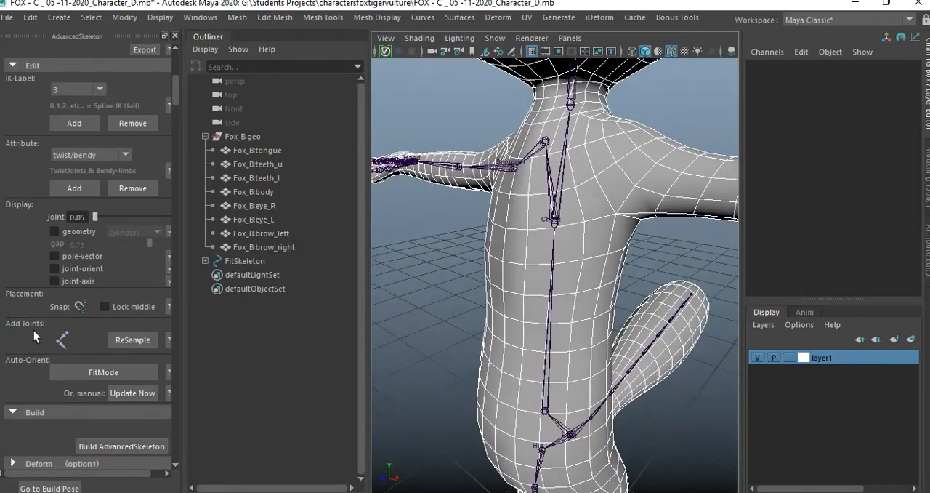
left_click(128, 341)
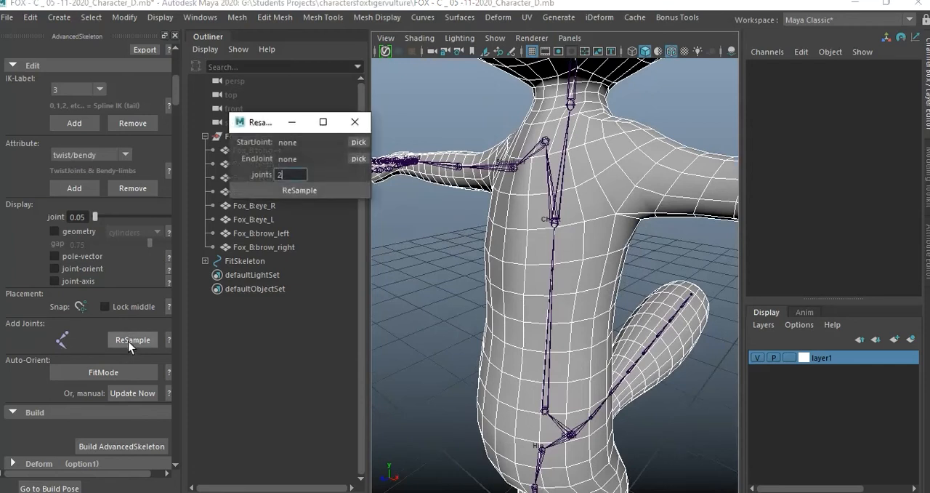
left_click(547, 404)
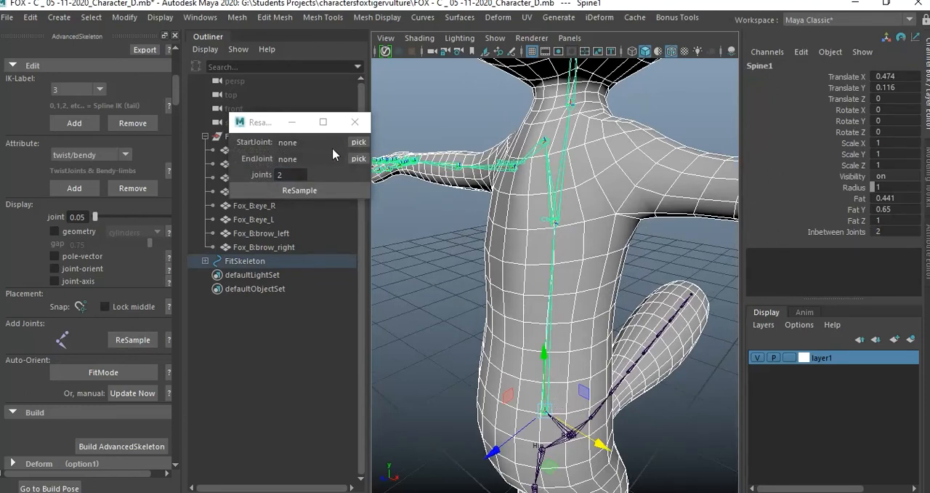
left_click(360, 144)
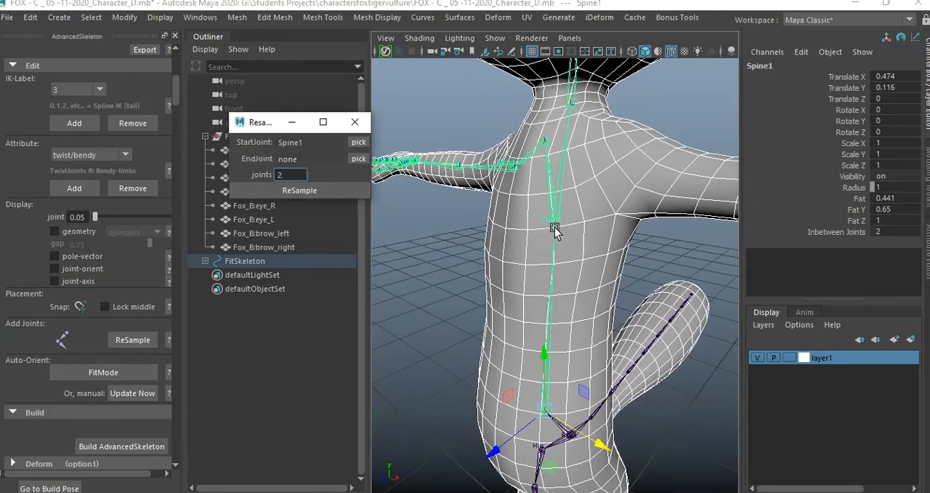
left_click(554, 223)
left_click(358, 159)
left_click(303, 173)
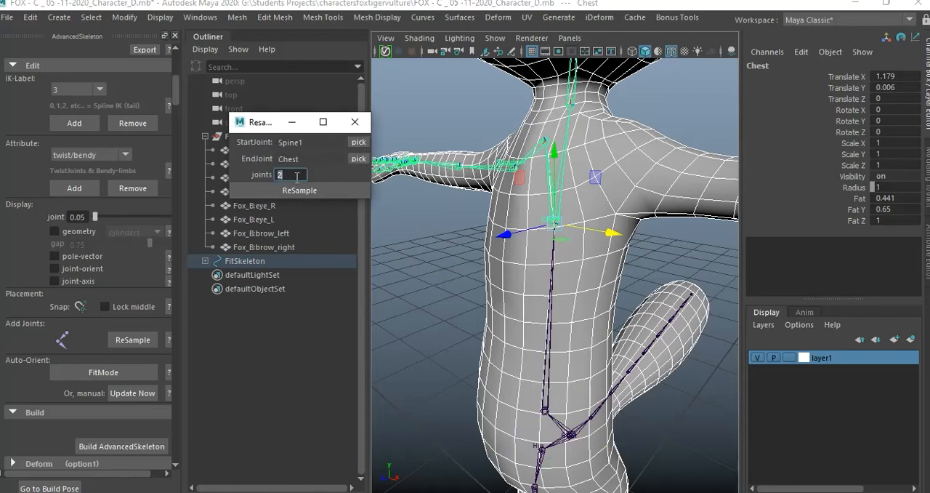
type("5")
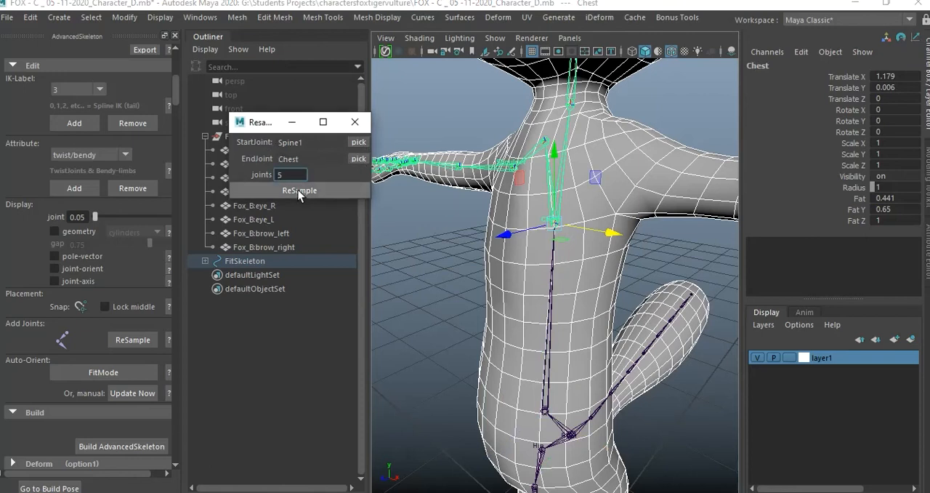
left_click(298, 190)
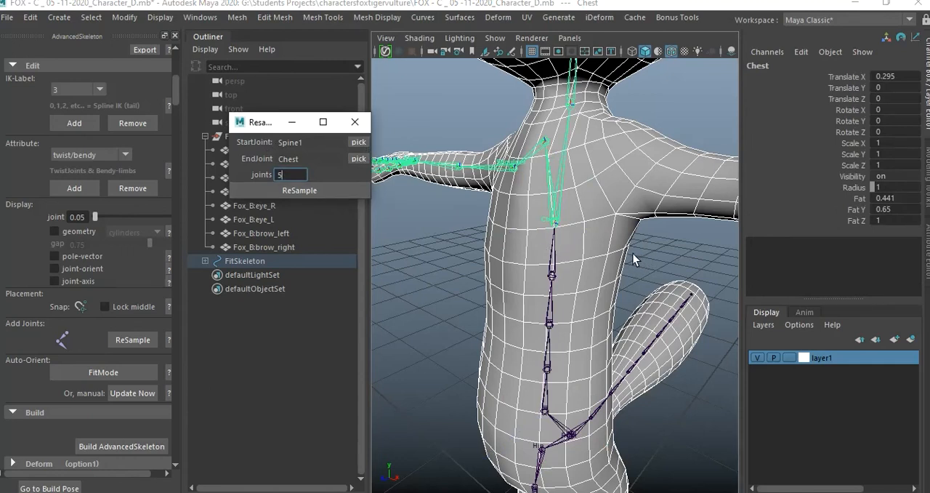
Check the resampled spine joints from Spine1 up to Chest, close the ReSample window and clear the selection.
left_click(549, 371)
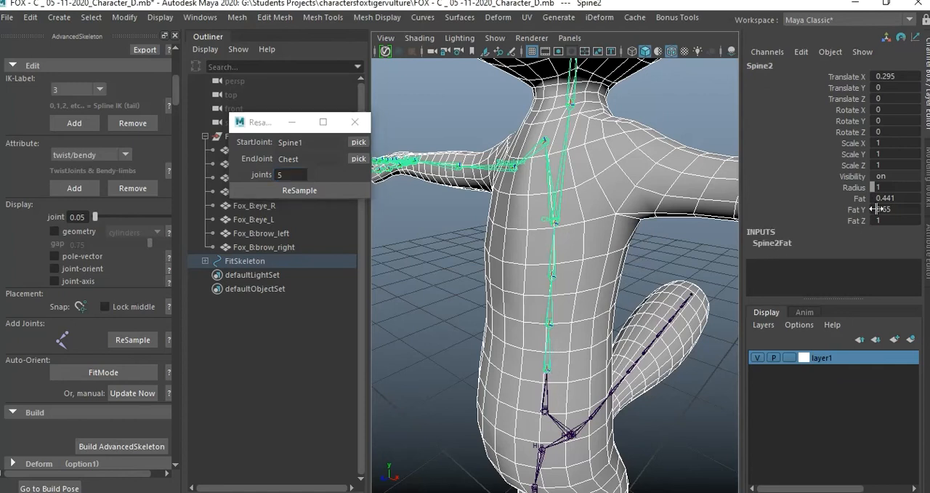
left_click(555, 217)
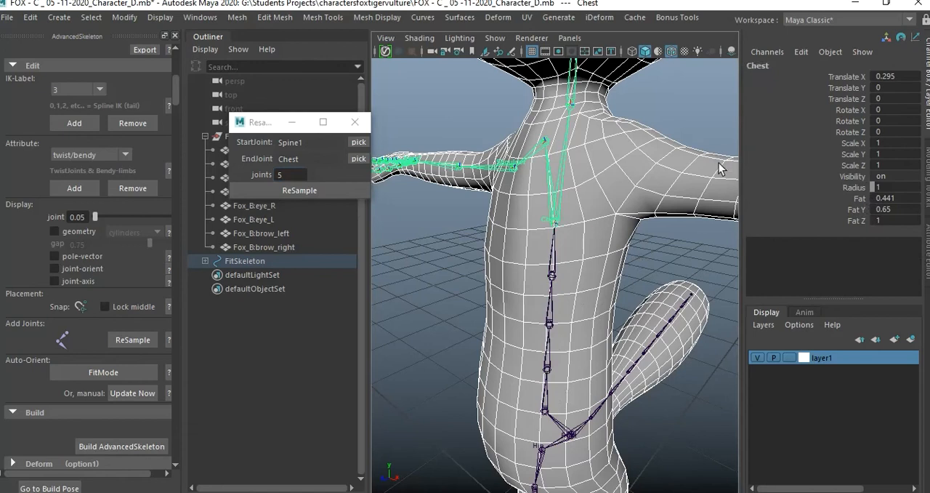
left_click(546, 412)
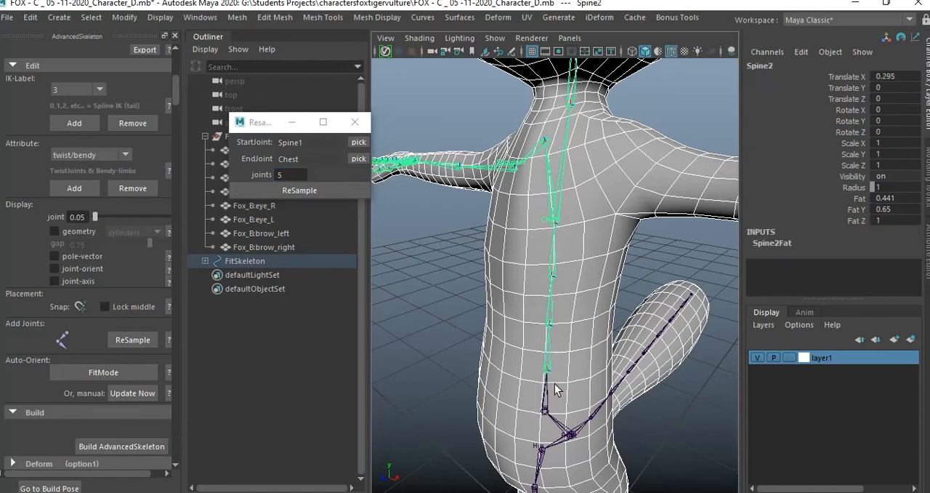
left_click(551, 413)
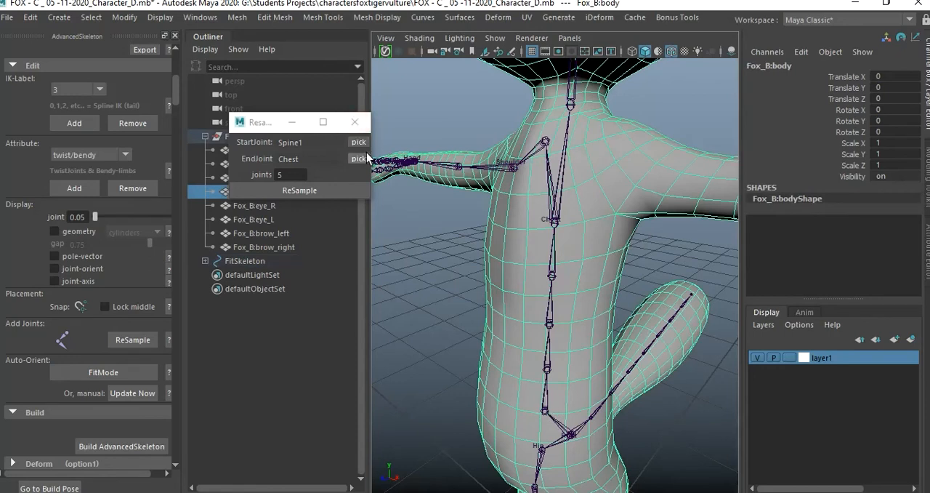
left_click(355, 122)
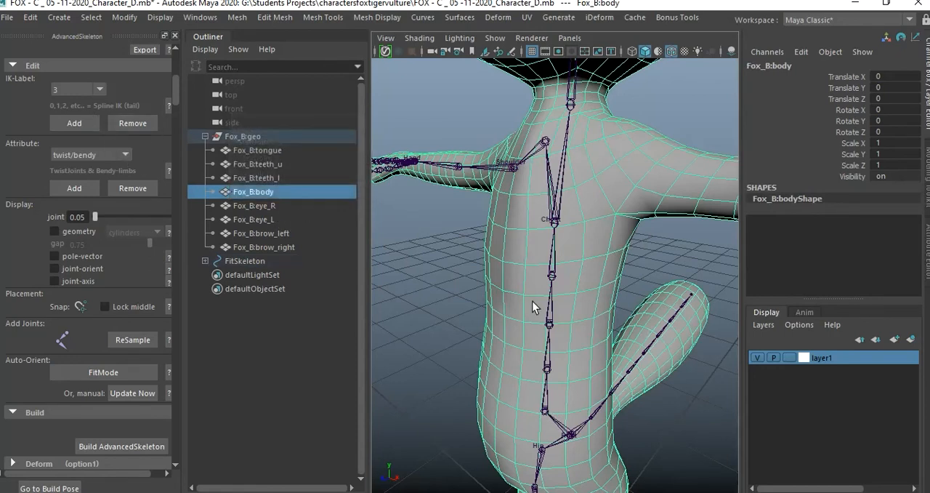
left_click(649, 287)
Set the display layer layer1 to Reference so the fox mesh cannot be selected while working on the tail joints.
scroll(670, 307, "down", 2)
left_click_drag(671, 307, 561, 296, "alt")
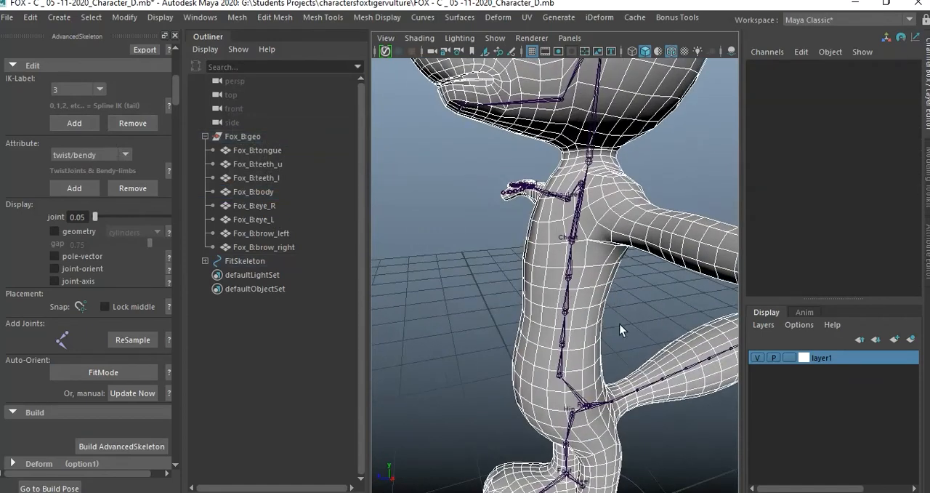
middle_click_drag(619, 324, 527, 259, "alt")
scroll(526, 259, "up", 3)
middle_click_drag(596, 272, 583, 247, "alt")
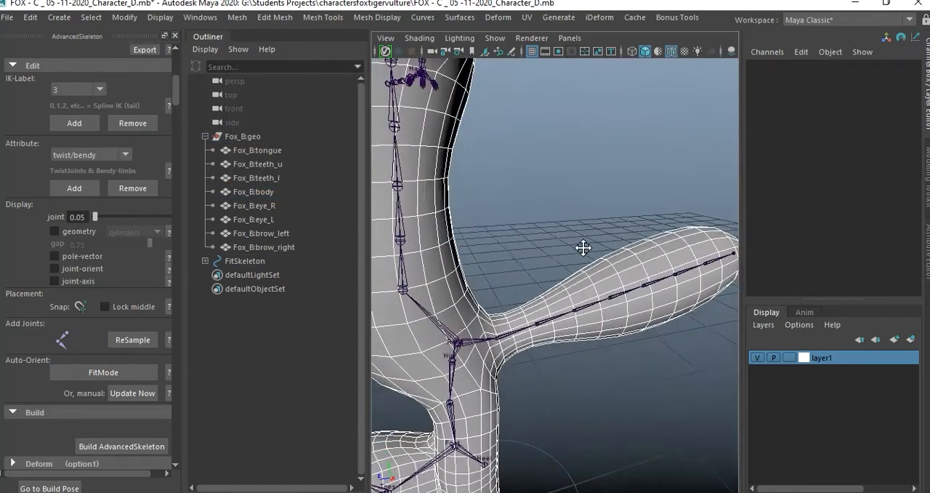
left_click(499, 342)
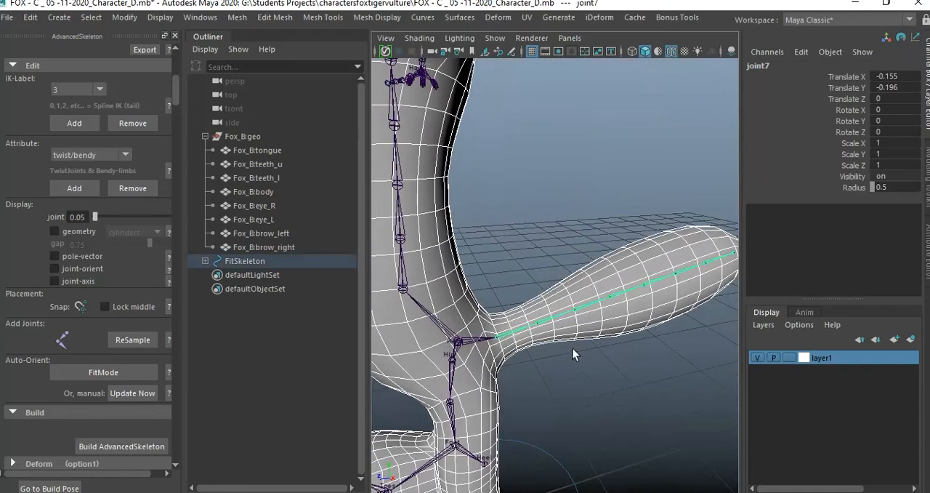
left_click(791, 357)
left_click(791, 359)
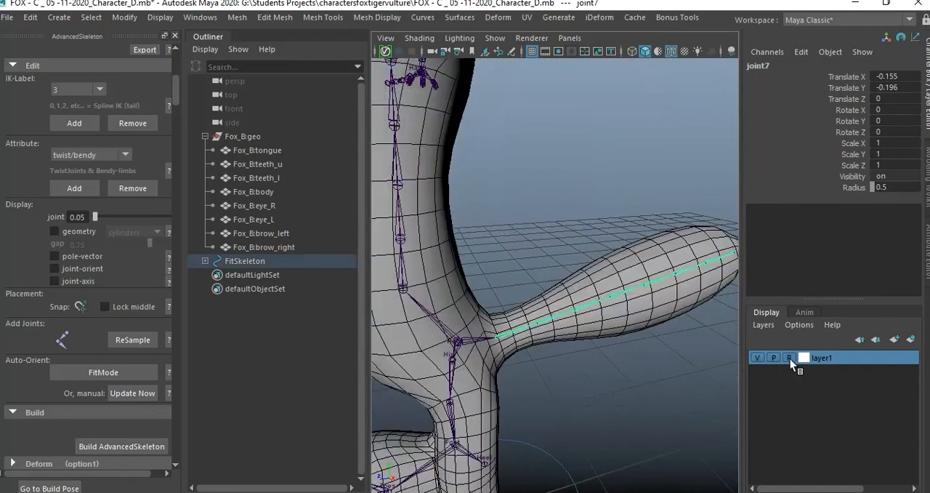
left_click(576, 363)
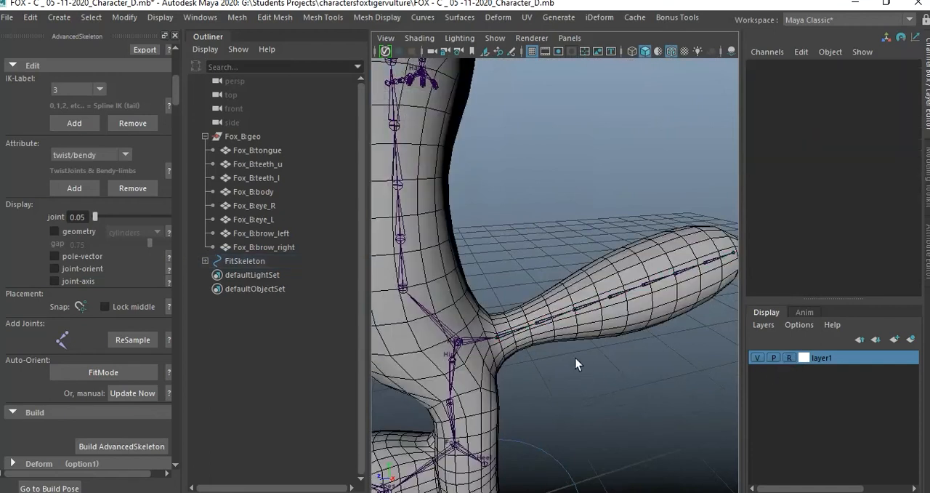
Add IK label 0 to the first joint of the tail chain and IK label 1 to joint9.
left_click(502, 344)
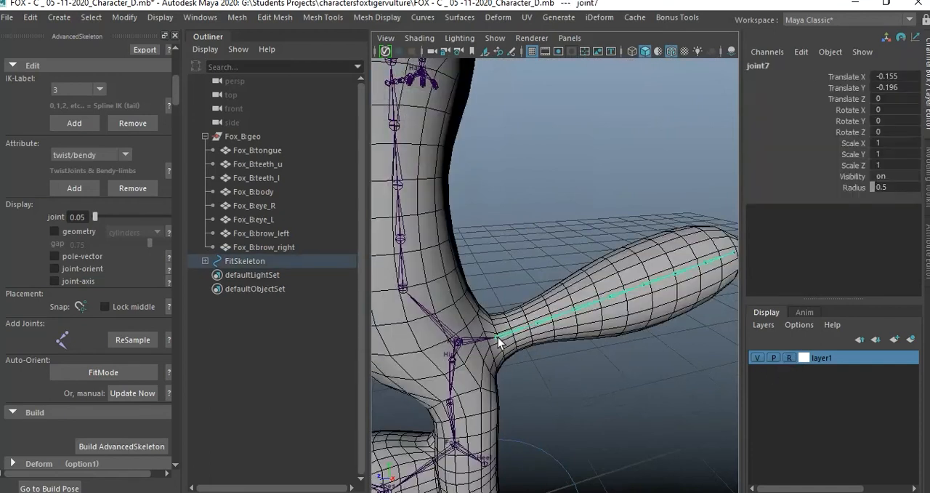
left_click(86, 95)
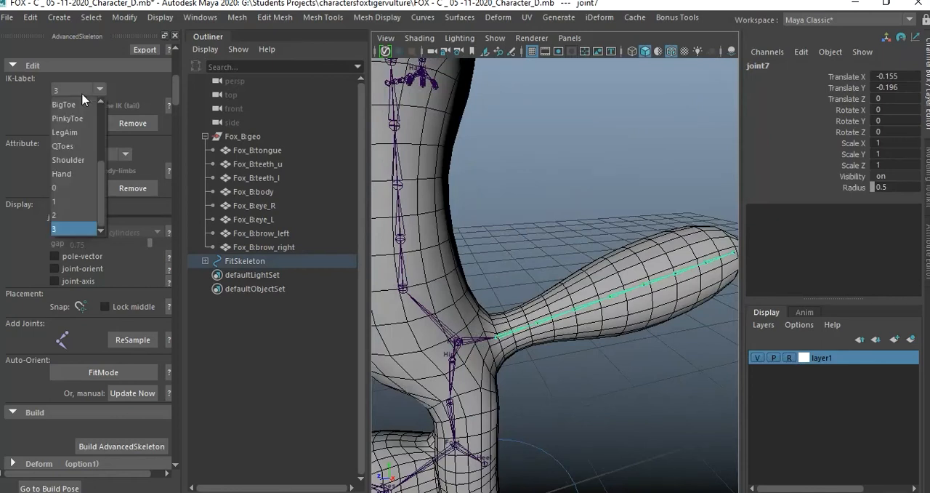
left_click(72, 188)
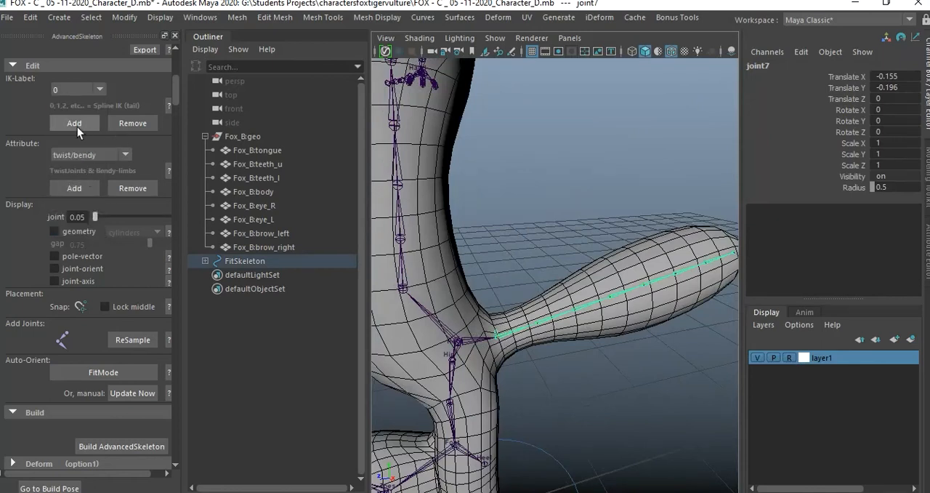
left_click_drag(542, 327, 558, 323, "alt")
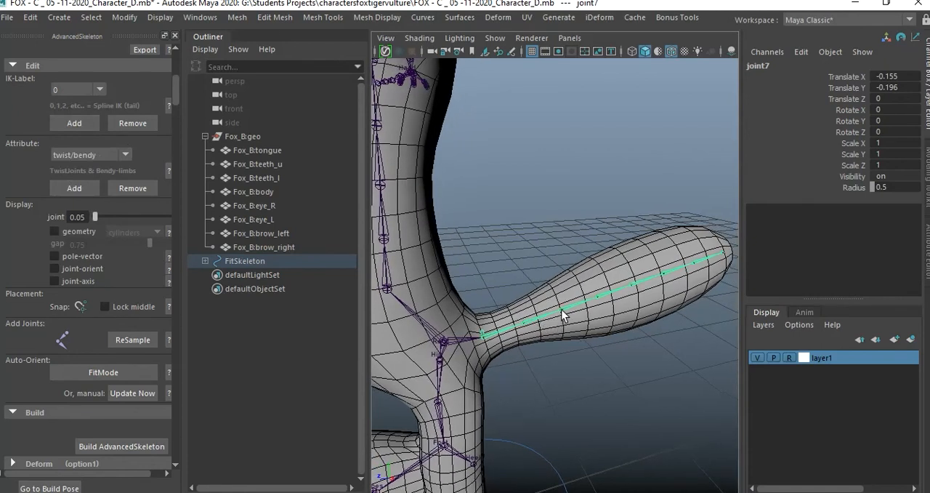
left_click(564, 314)
left_click(84, 104)
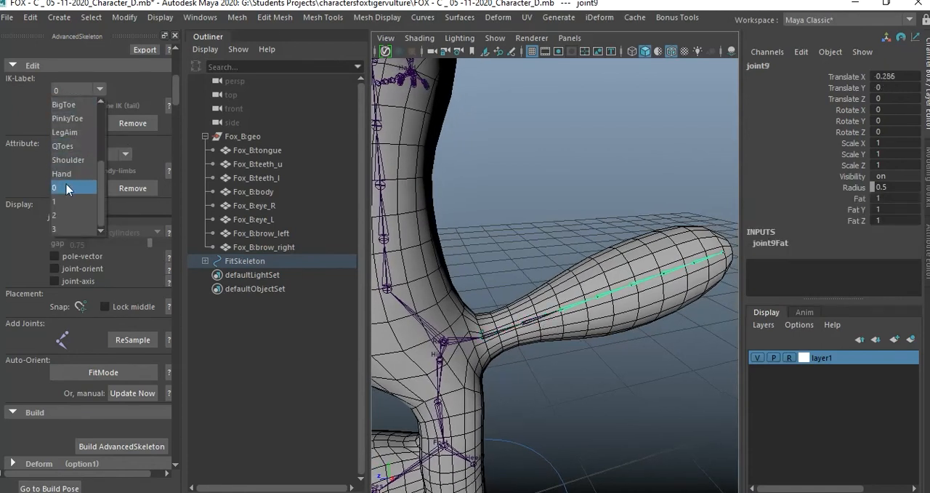
left_click(71, 200)
left_click(87, 125)
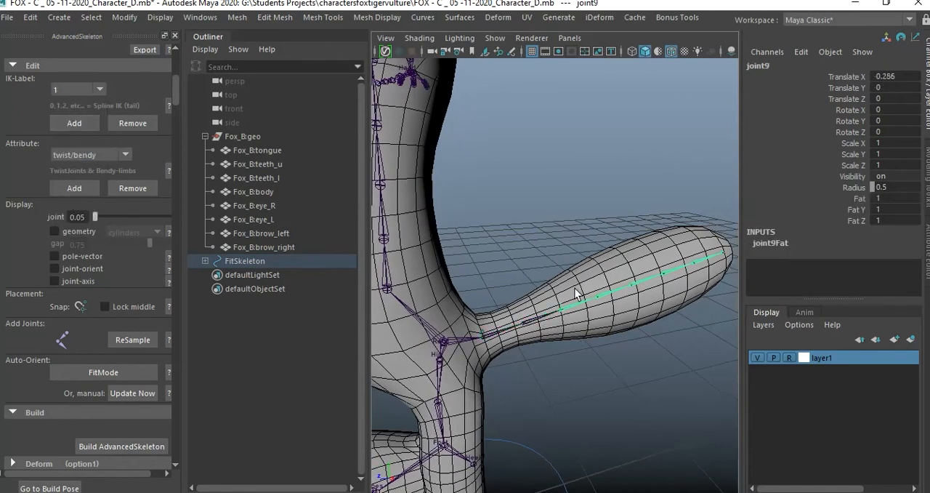
Add IK label 2 to joint11 of the tail and IK label 3 to the tail's tip joint, then deselect.
left_click(631, 285)
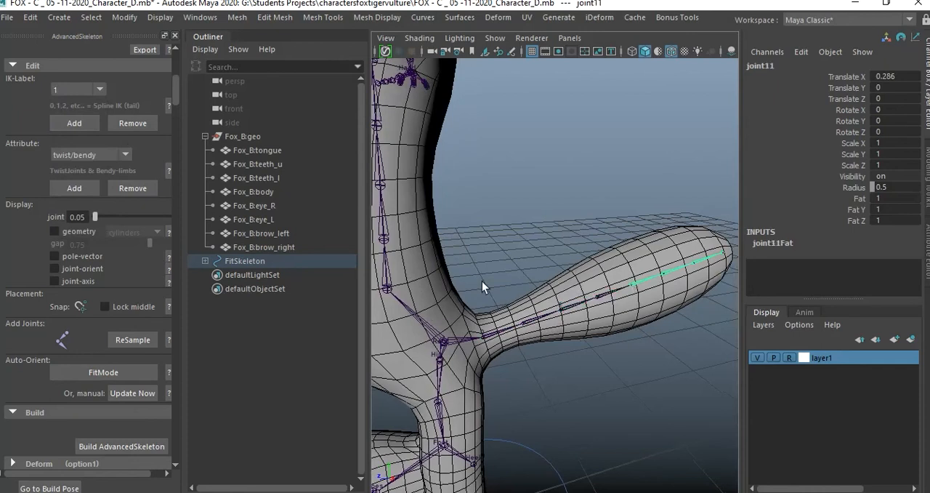
left_click(85, 94)
left_click(73, 216)
left_click(84, 125)
middle_click_drag(664, 260, 599, 260, "alt")
left_click(689, 258)
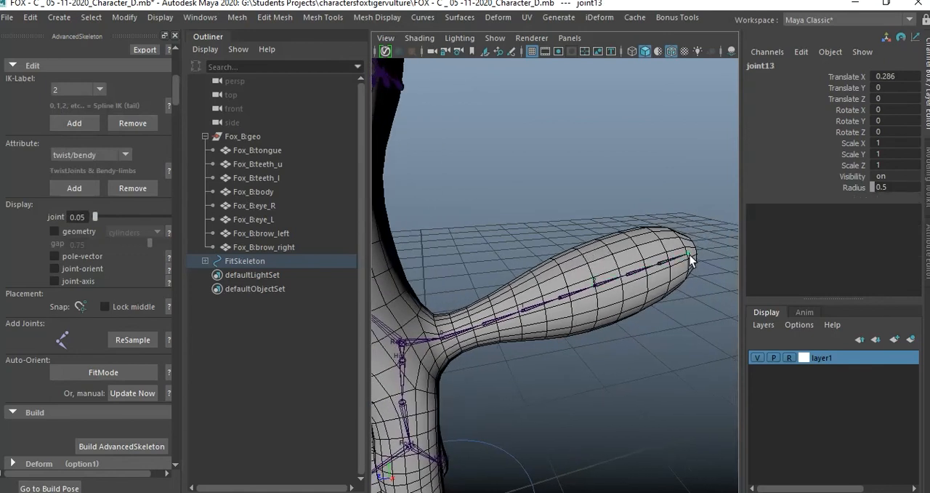
left_click(78, 90)
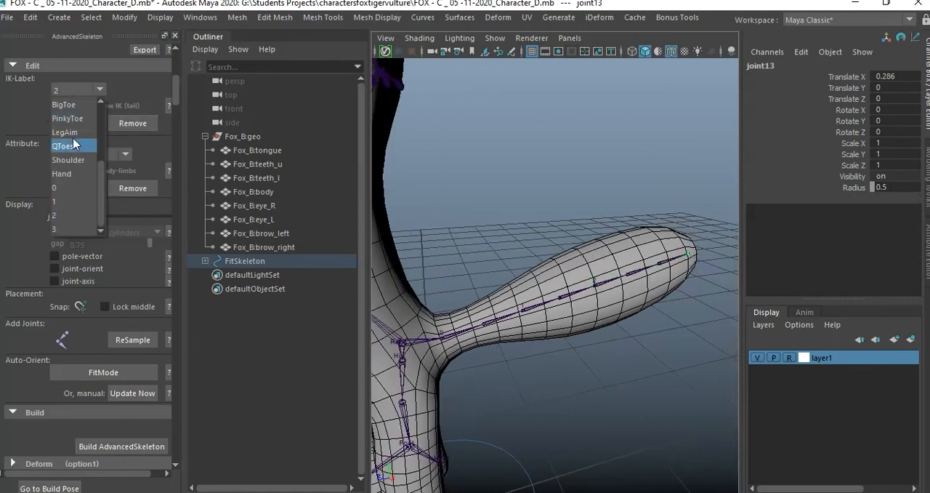
left_click(62, 218)
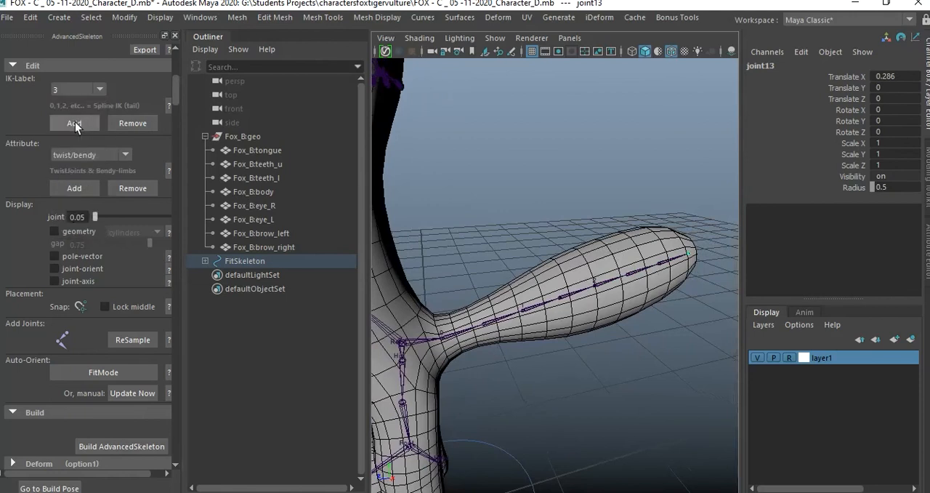
left_click(545, 216)
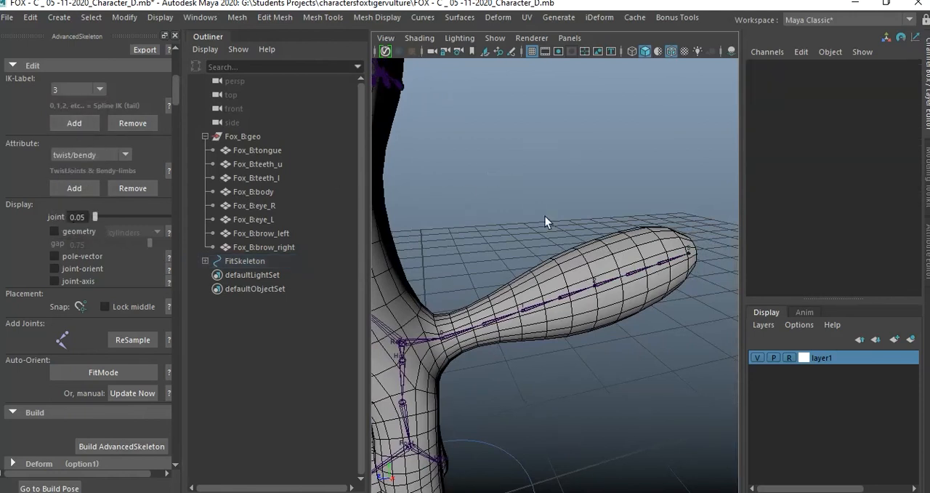
Examine the fit skeleton's placement inside the mesh around the head, ears, eyes, arms and whole body.
scroll(542, 214, "down", 3)
middle_click_drag(544, 212, 590, 193, "alt")
middle_click_drag(571, 242, 611, 224, "alt")
left_click_drag(604, 251, 571, 230, "alt")
middle_click_drag(551, 184, 553, 309, "alt")
mouse_move(552, 309)
left_mouse_down("alt")
mouse_move(523, 309)
mouse_move(589, 314)
mouse_move(557, 301)
mouse_move(540, 307)
left_mouse_up("alt")
middle_click_drag(540, 307, 554, 291, "alt")
left_click_drag(554, 292, 604, 291, "alt")
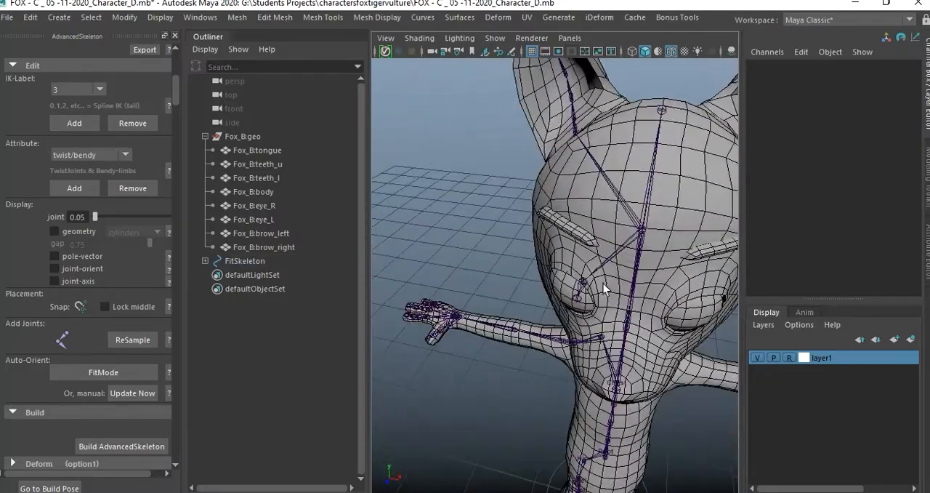
right_click_drag(604, 290, 617, 262, "alt")
left_click_drag(617, 262, 548, 290, "alt")
right_click_drag(548, 289, 554, 263, "alt")
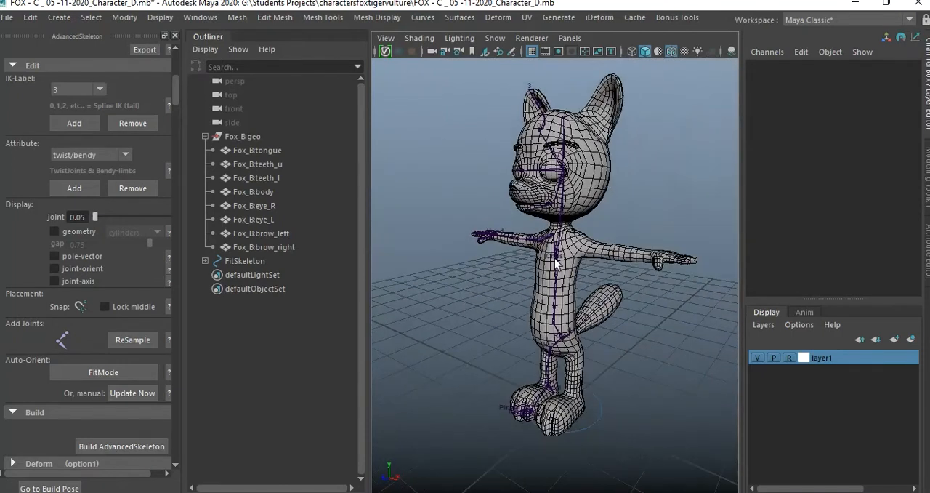
Save the scene as a new Maya Binary file named "FOX - C _ 05 -11-2020_Character Joints_E".
left_click(6, 17)
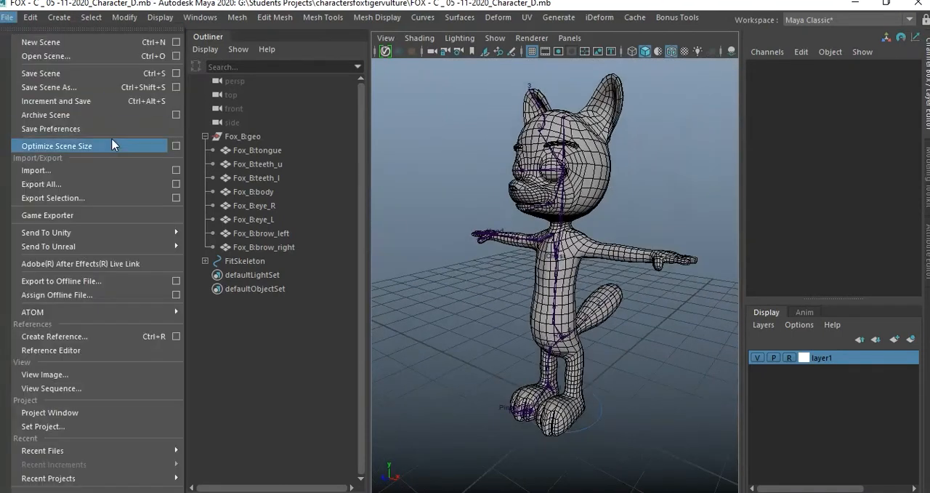
left_click(100, 87)
left_click_drag(372, 412, 417, 410)
type("E")
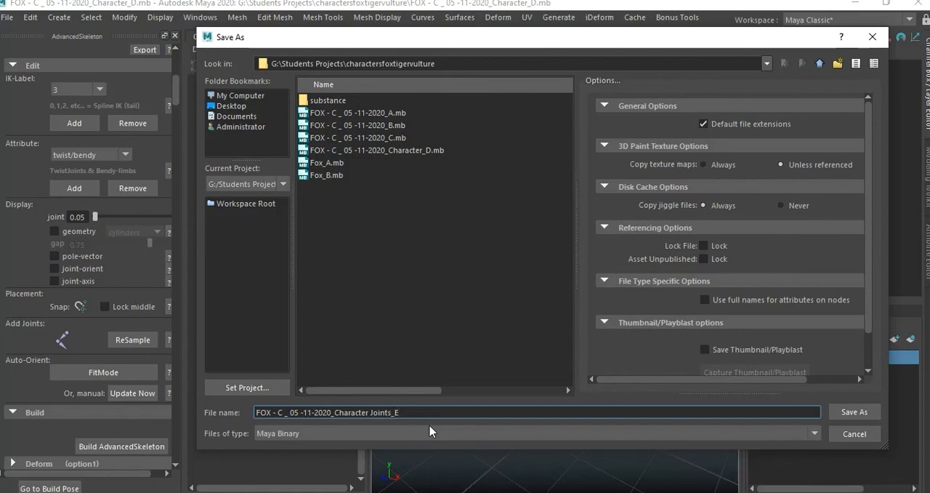
key("Return")
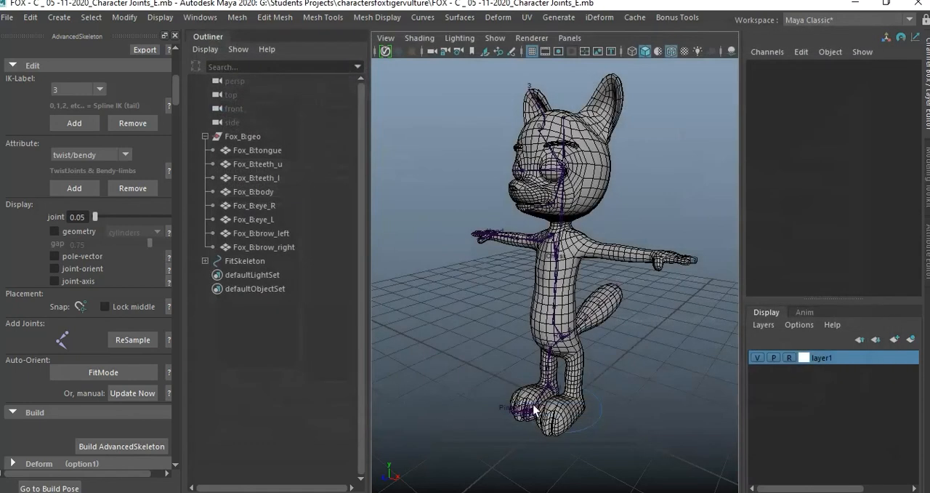